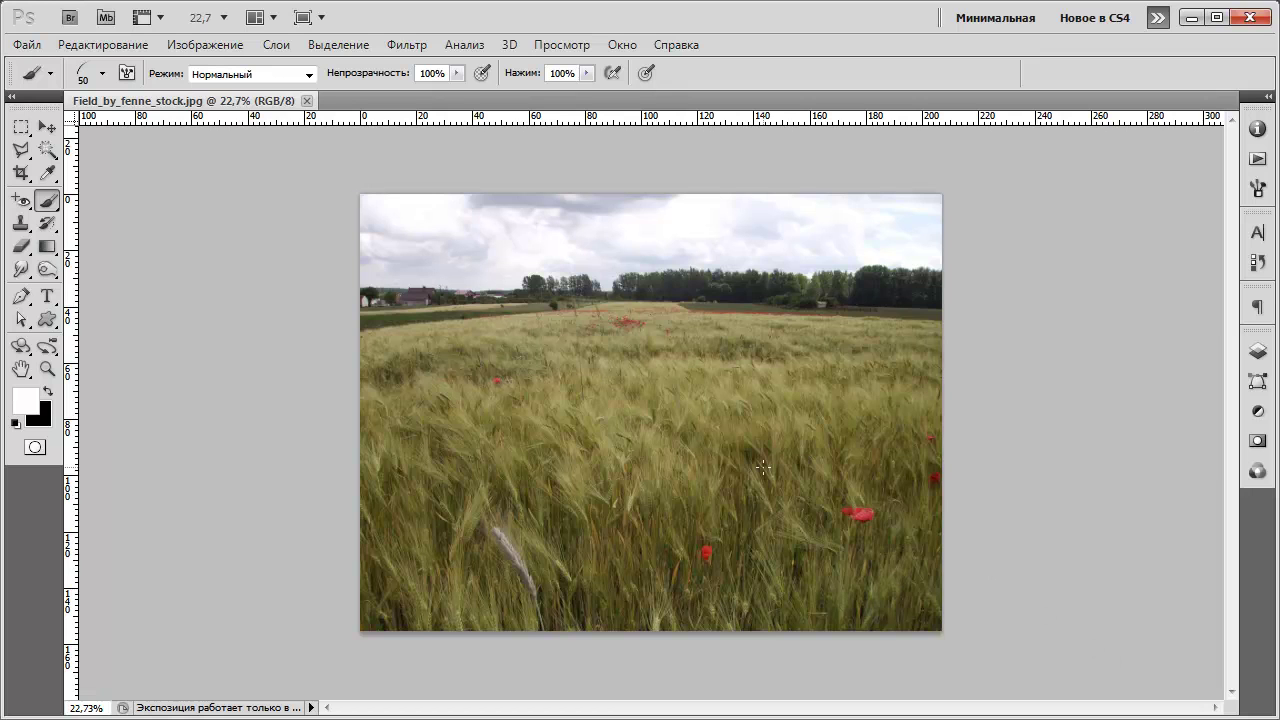
Select the lower part of the field photo across its full width with the Rectangular Marquee and copy it.
{"action": "left_click", "coordinate": [20, 127]}
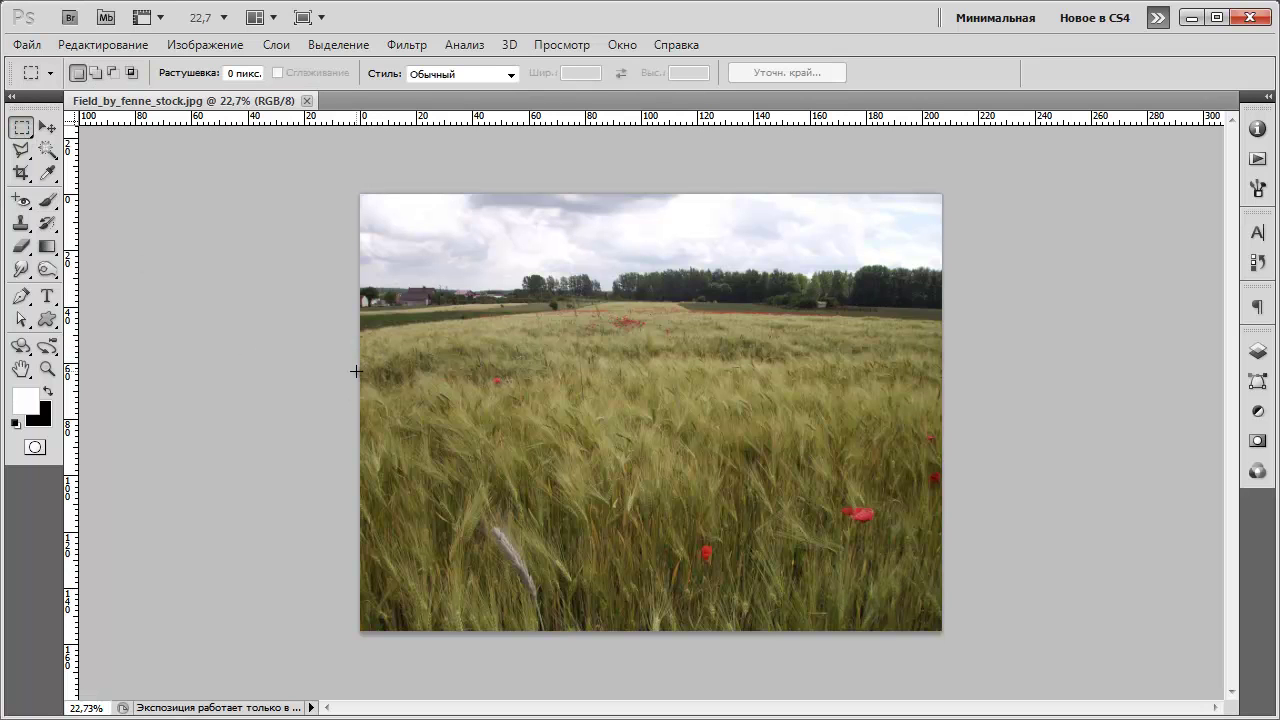
{"action": "left_click_drag", "start_coordinate": [975, 462], "coordinate": [1057, 663]}
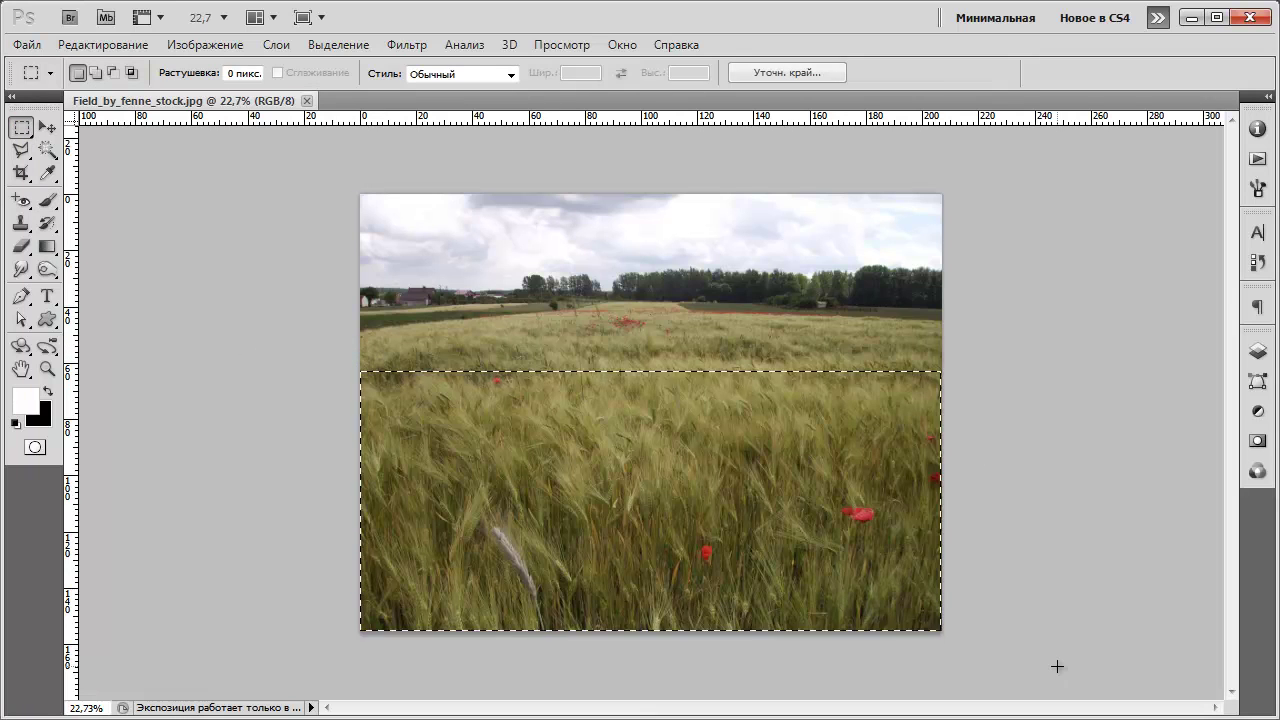
{"action": "left_click", "coordinate": [122, 48]}
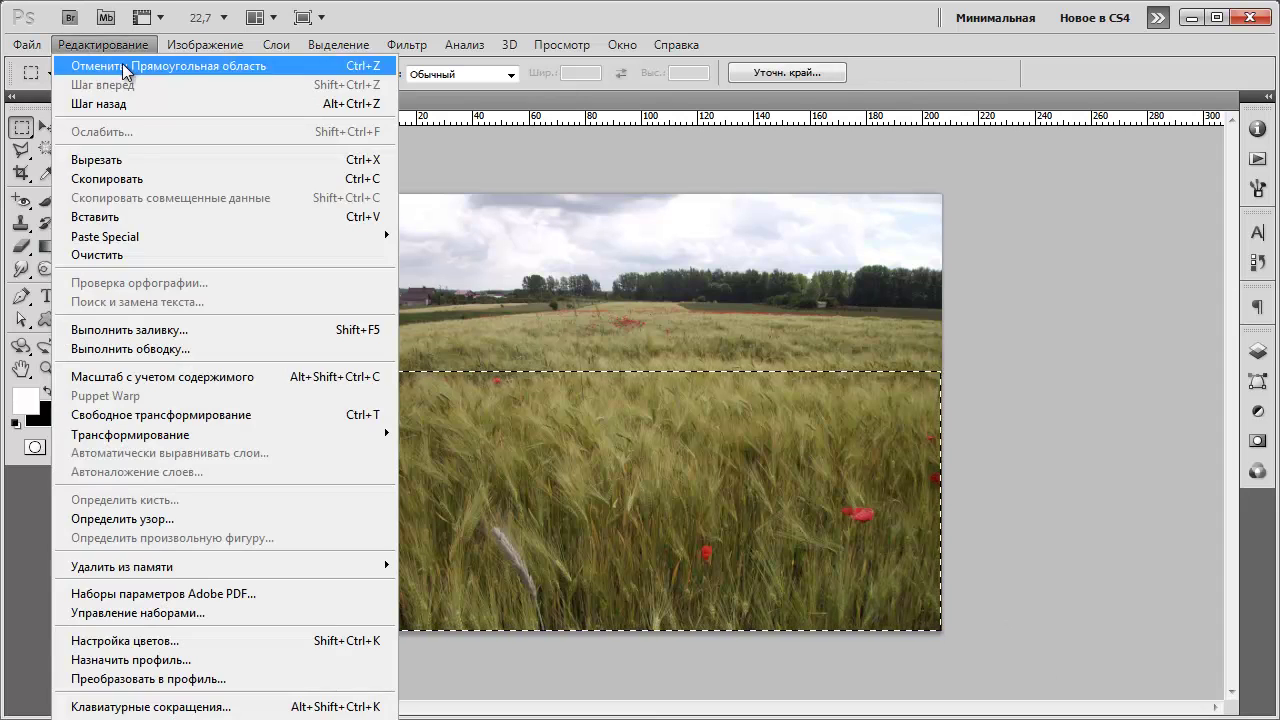
{"action": "left_click", "coordinate": [142, 178]}
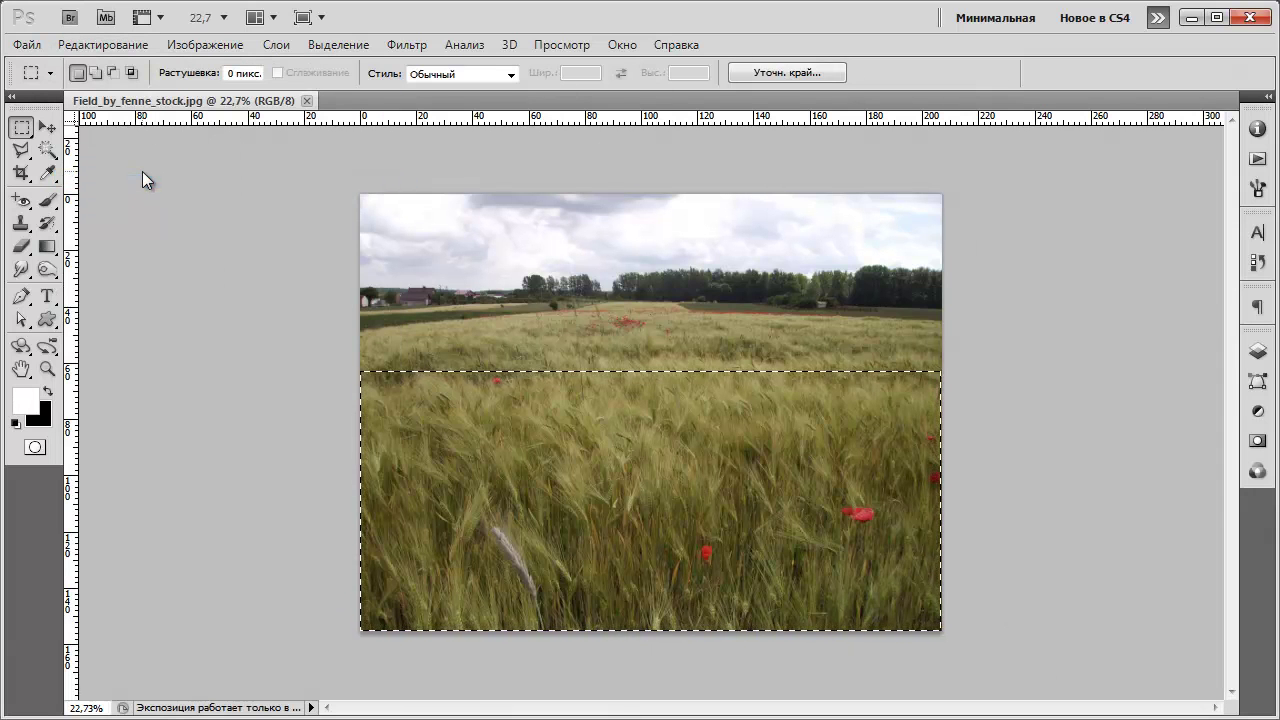
Create a new RGB document 2480 pixels wide and 3508 pixels high with a white background.
{"action": "left_click", "coordinate": [27, 45]}
{"action": "left_click", "coordinate": [45, 57]}
{"action": "key", "text": "Tab"}
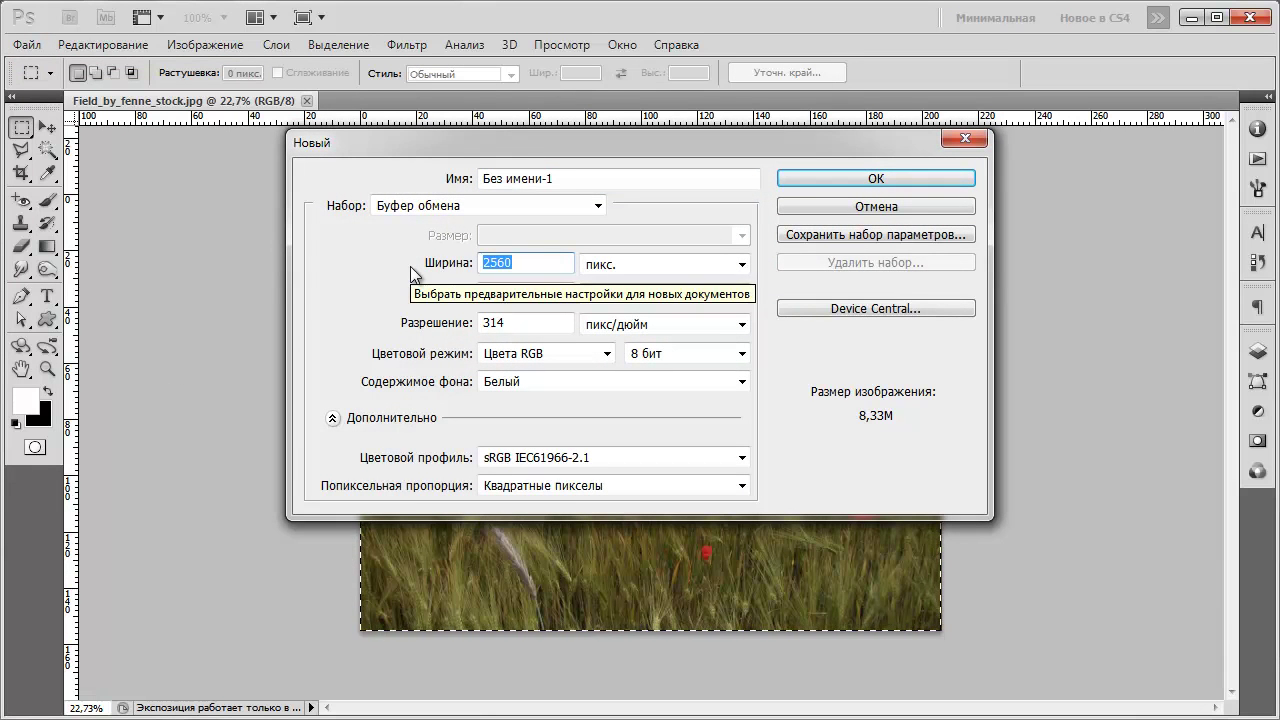
{"action": "type", "text": "248"}
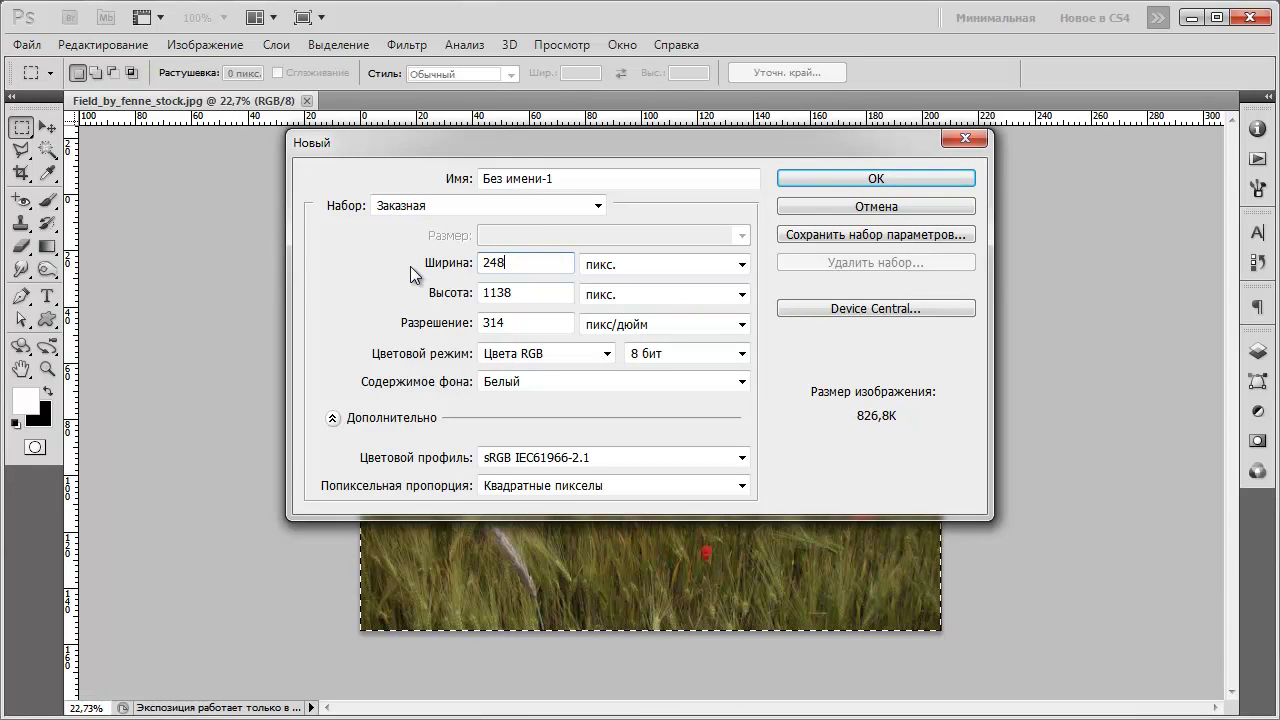
{"action": "key", "text": "Tab"}
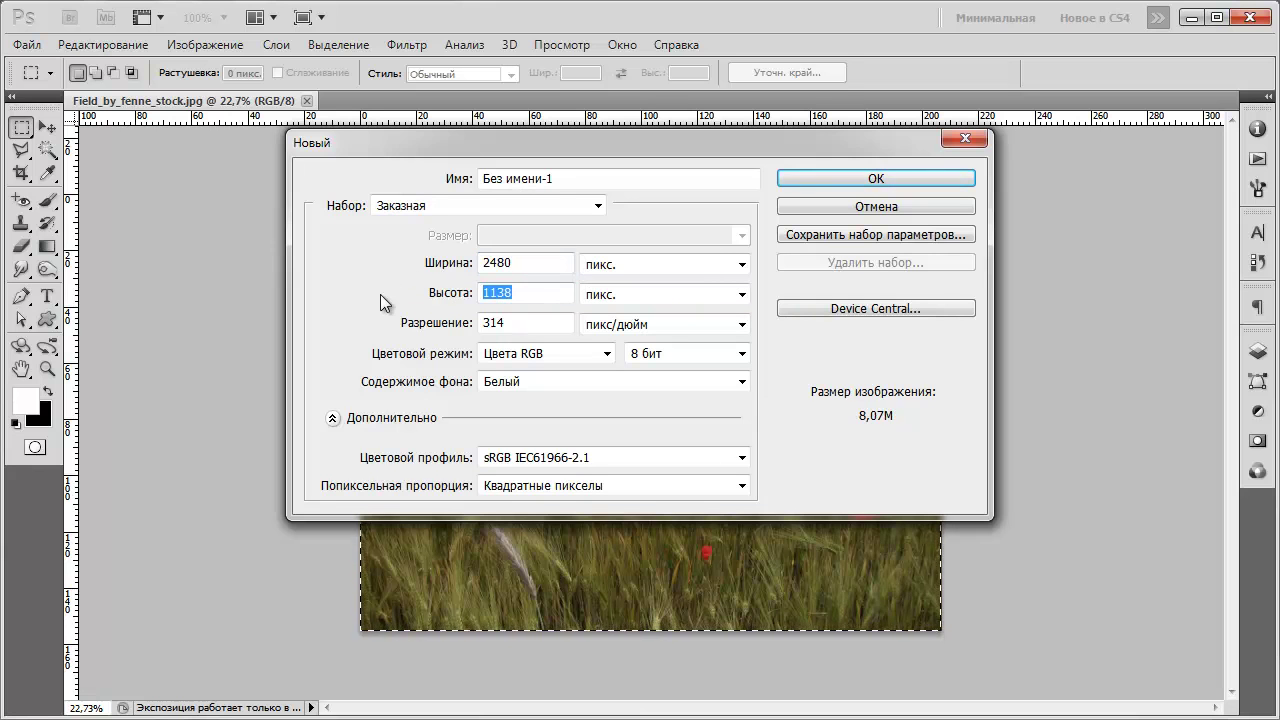
{"action": "type", "text": "3508"}
{"action": "key", "text": "Tab"}
{"action": "type", "text": "0"}
{"action": "key", "text": "BackSpace"}
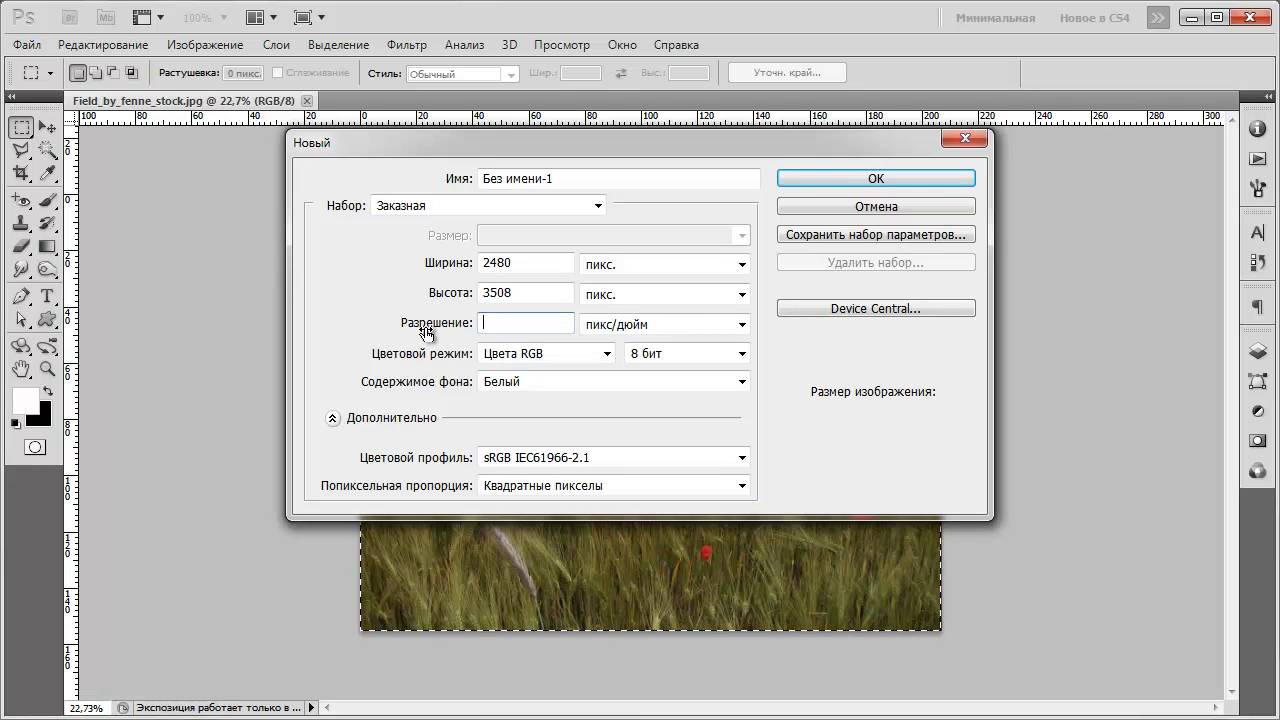
{"action": "left_click", "coordinate": [866, 181]}
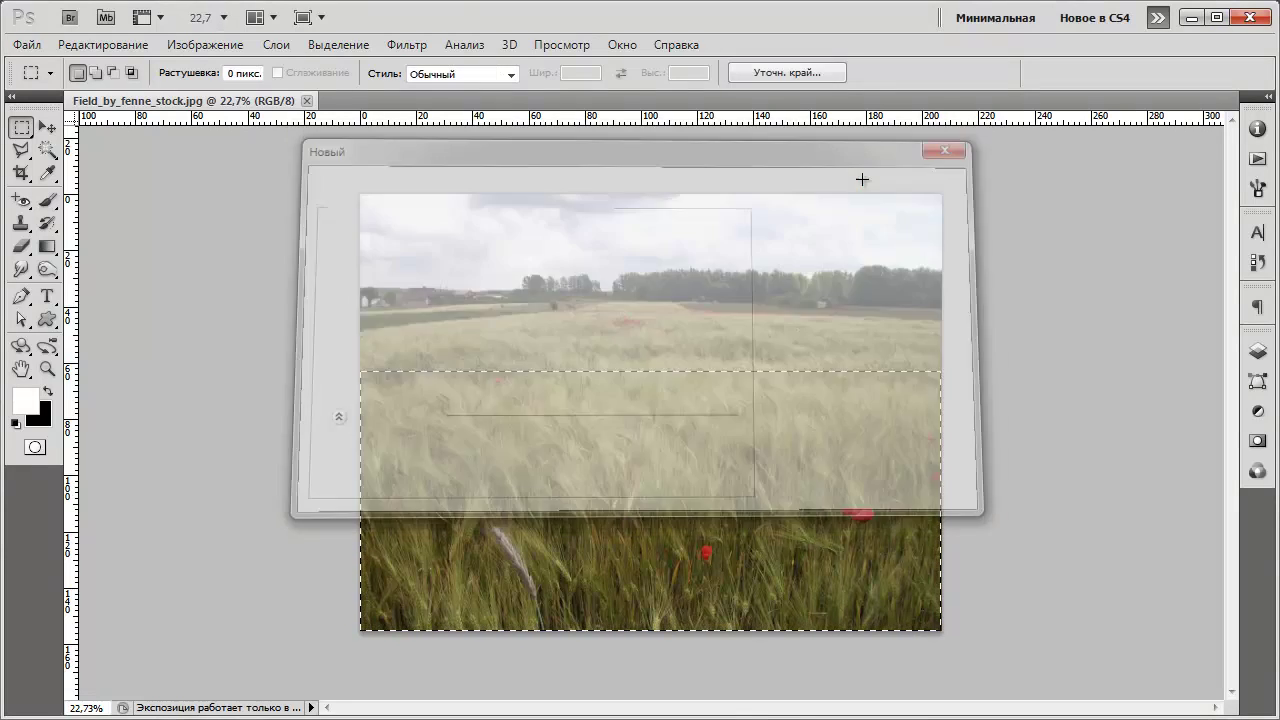
Paste the copied grass into the new document and move it down close to the page's lower edge.
{"action": "left_click", "coordinate": [103, 44]}
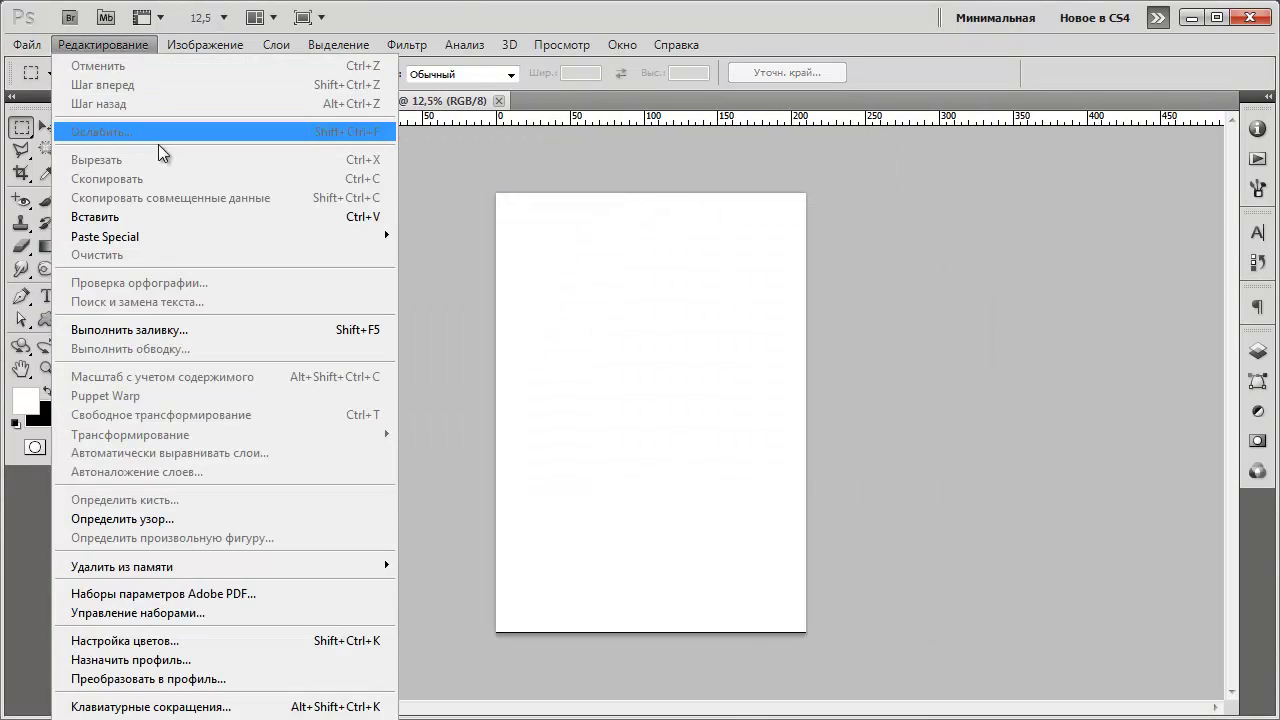
{"action": "left_click", "coordinate": [173, 223]}
{"action": "left_click", "coordinate": [47, 128]}
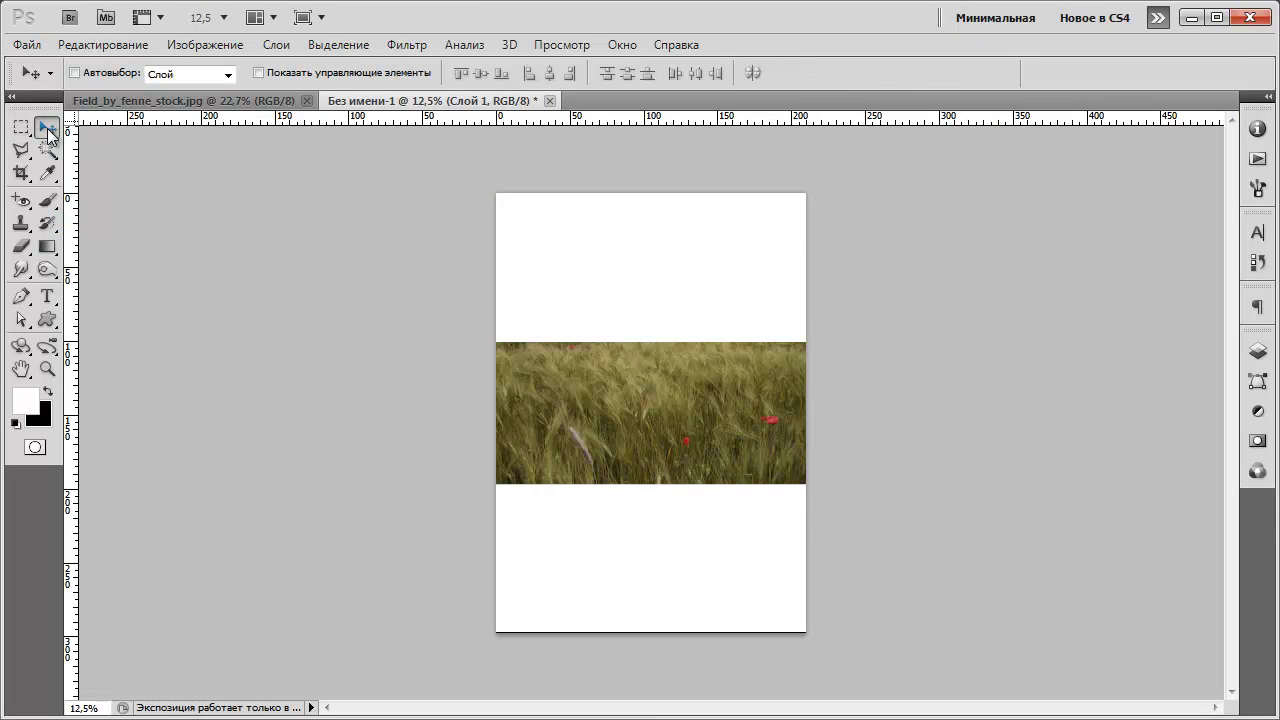
{"action": "left_click_drag", "start_coordinate": [688, 440], "coordinate": [686, 566]}
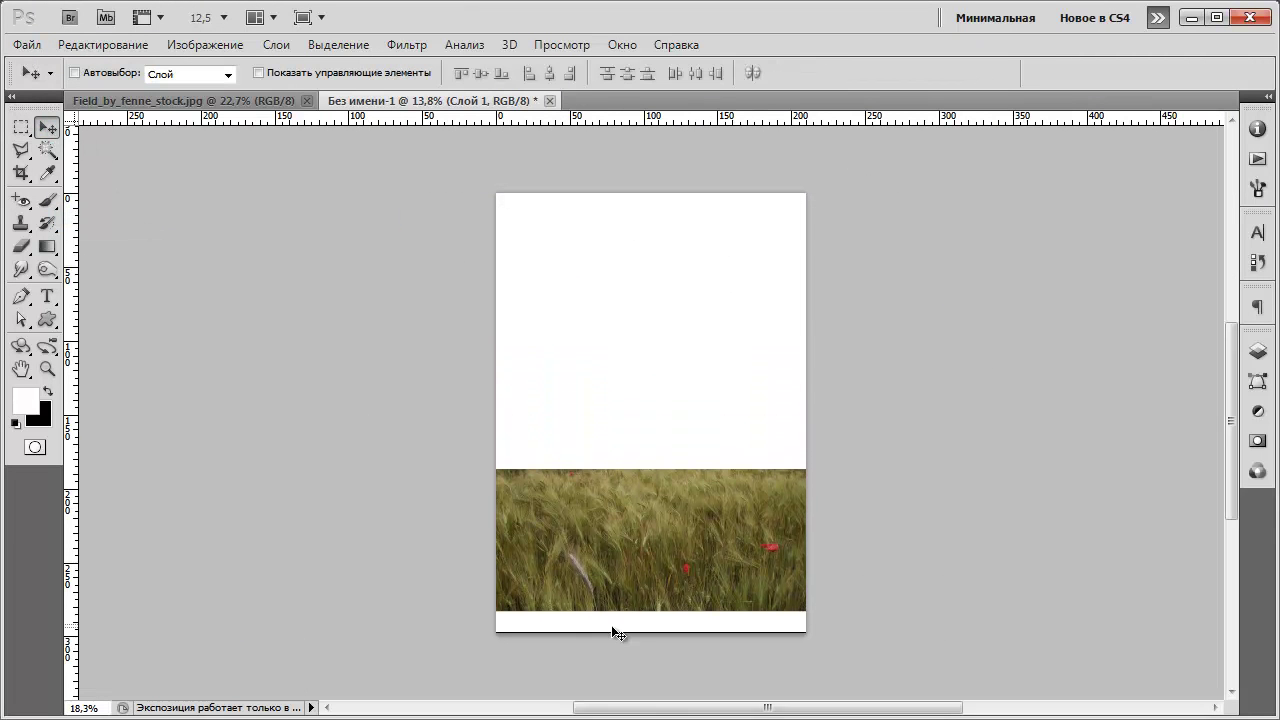
Align the grass layer flush with the page's bottom edge and nudge it left until it meets the left edge.
{"action": "scroll", "coordinate": [614, 623], "scroll_direction": "up", "scroll_amount": 3}
{"action": "scroll", "coordinate": [621, 665], "scroll_direction": "up", "scroll_amount": 2}
{"action": "scroll", "coordinate": [566, 629], "scroll_direction": "down", "scroll_amount": 5}
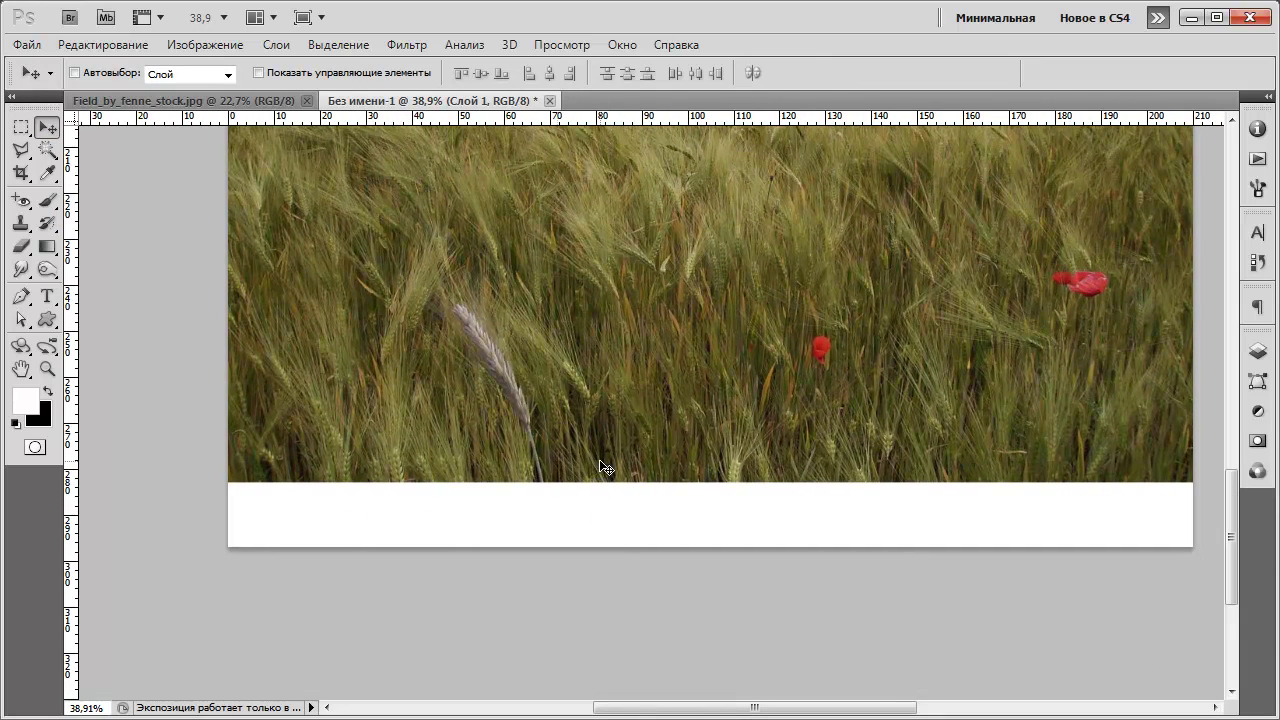
{"action": "left_click_drag", "start_coordinate": [607, 501], "coordinate": [590, 540]}
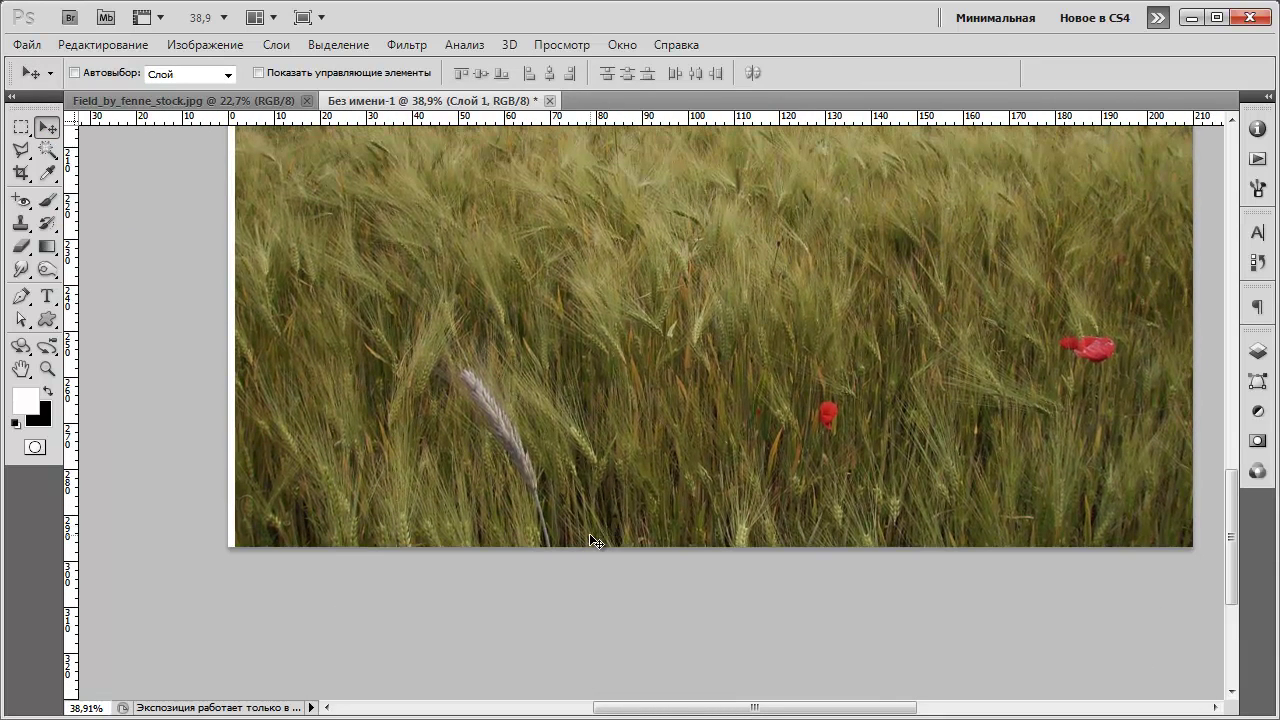
{"action": "key", "text": "Left"}
{"action": "key", "text": "Left"}
{"action": "key", "text": "Left"}
{"action": "key", "text": "Left"}
{"action": "key", "text": "Left"}
{"action": "key", "text": "Left"}
{"action": "key", "text": "Left"}
{"action": "key", "text": "Left"}
{"action": "key", "text": "Left"}
{"action": "key", "text": "Left"}
{"action": "key", "text": "Left"}
{"action": "key", "text": "Left"}
{"action": "key", "text": "Left"}
{"action": "key", "text": "Left"}
{"action": "key", "text": "Left"}
{"action": "key", "text": "Left"}
{"action": "key", "text": "Left"}
{"action": "key", "text": "Left"}
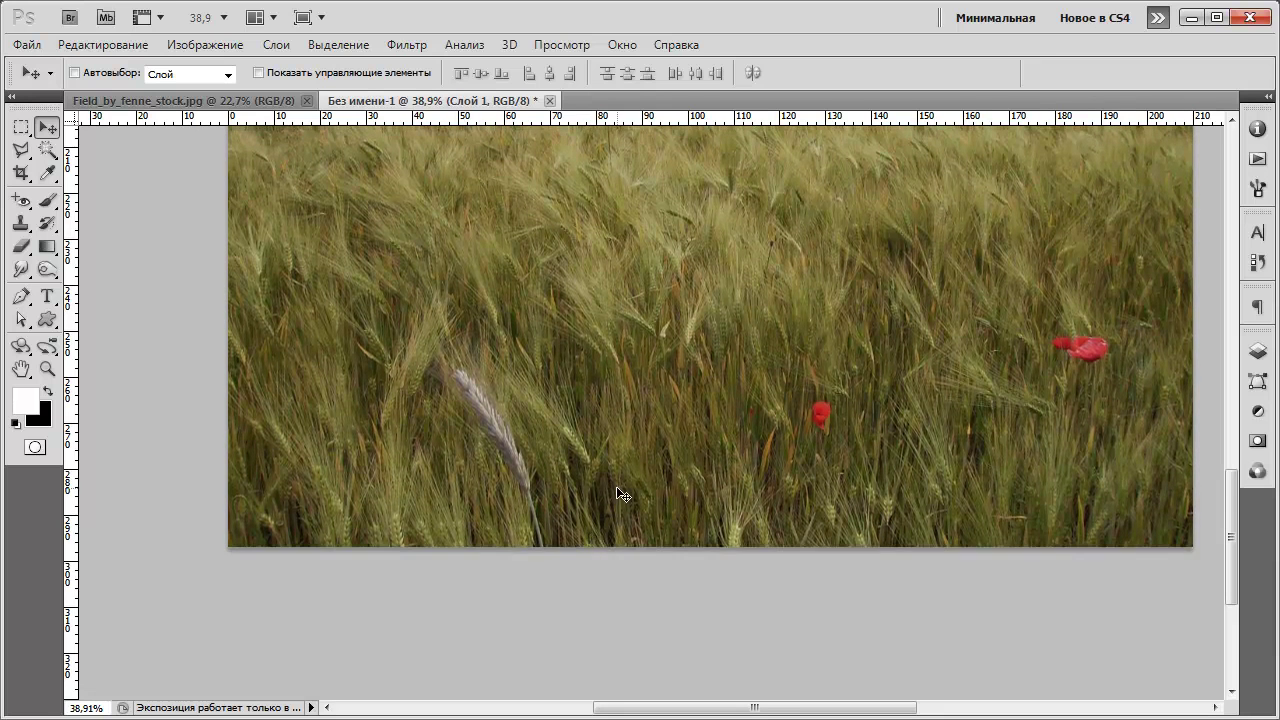
Close the source photo Field_by_fenne_stock.jpg.
{"action": "scroll", "coordinate": [598, 500], "scroll_direction": "down", "scroll_amount": 4}
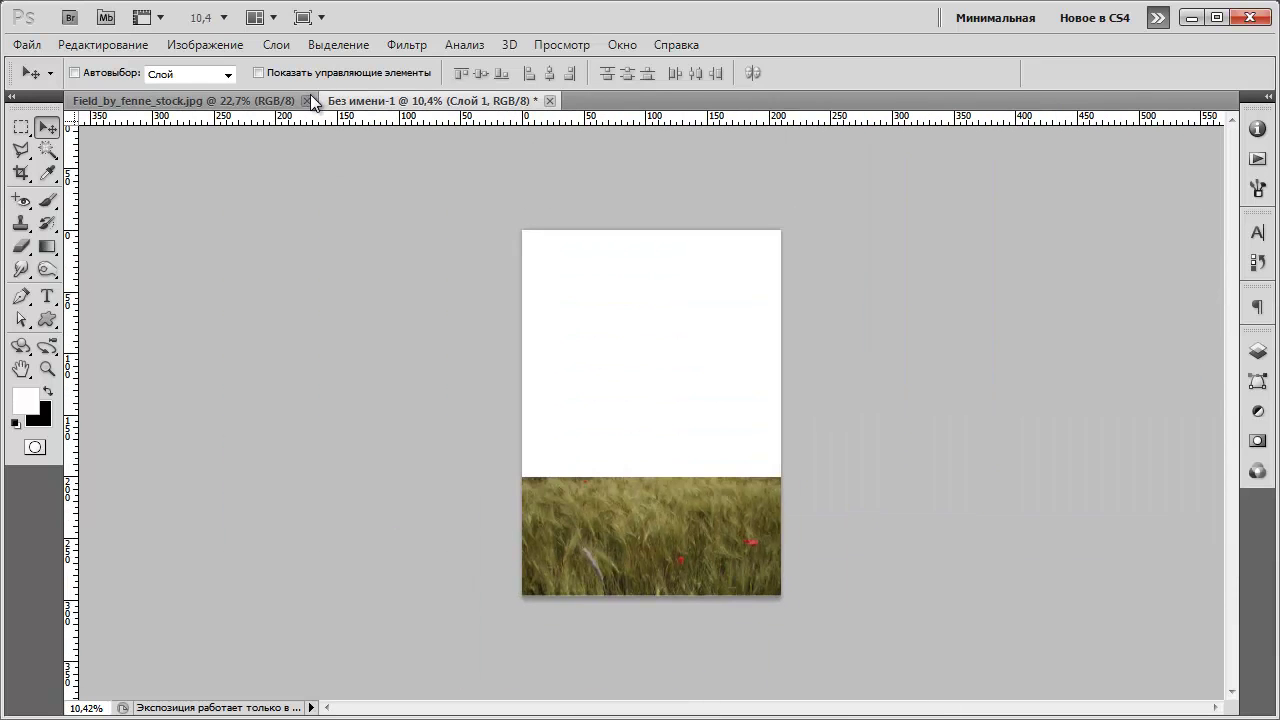
{"action": "left_click", "coordinate": [307, 101]}
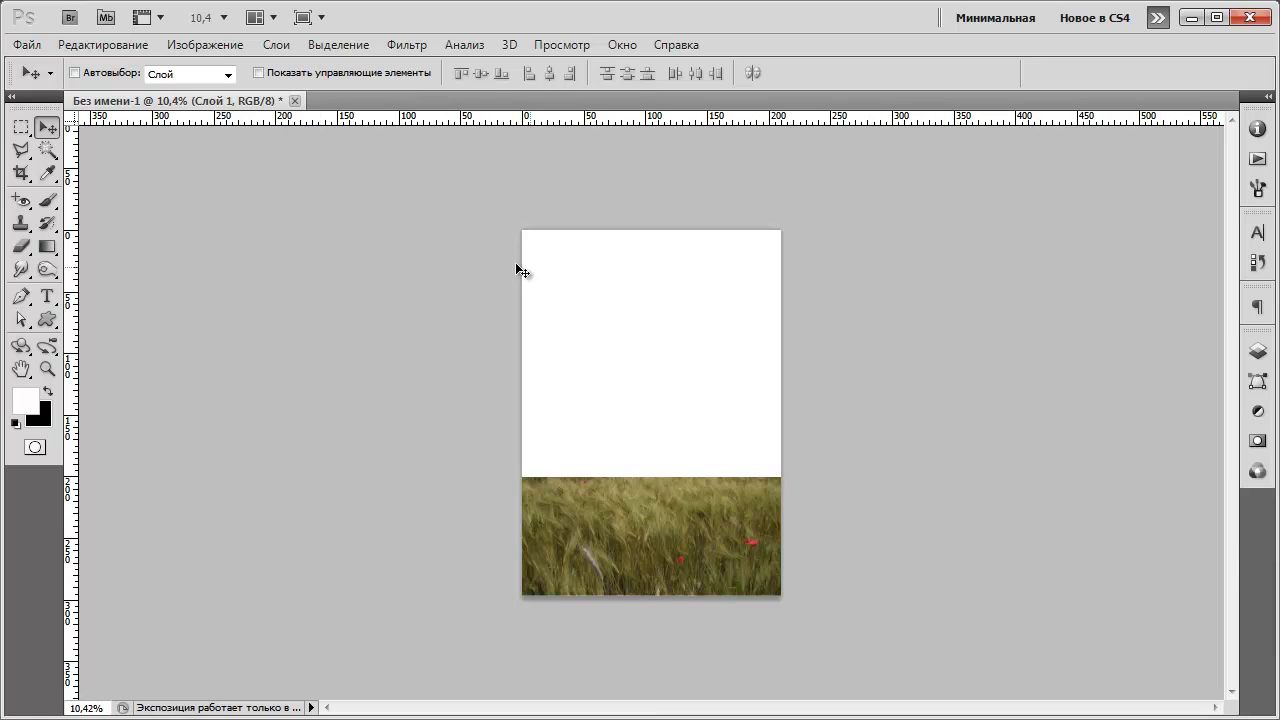
Set up the Eraser with the curved single grass-blade brush tip (112) at a size of 50 px.
{"action": "scroll", "coordinate": [581, 588], "scroll_direction": "up", "scroll_amount": 4}
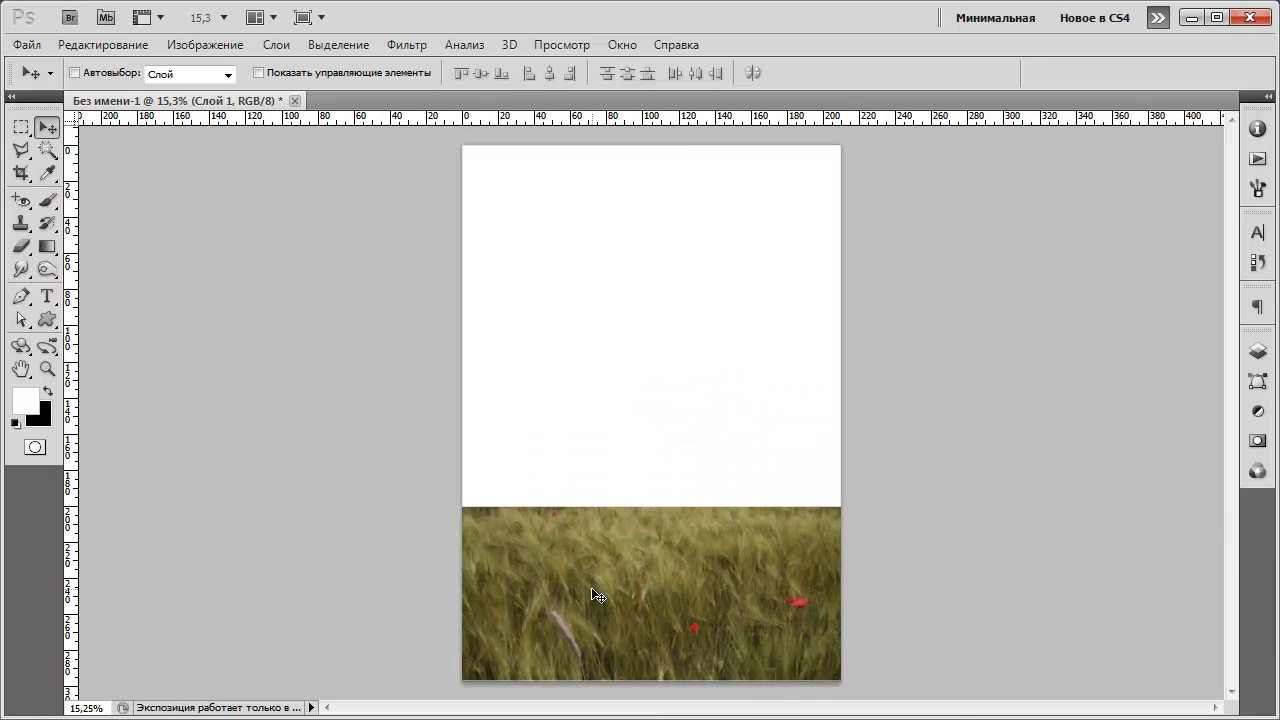
{"action": "left_click", "coordinate": [21, 248]}
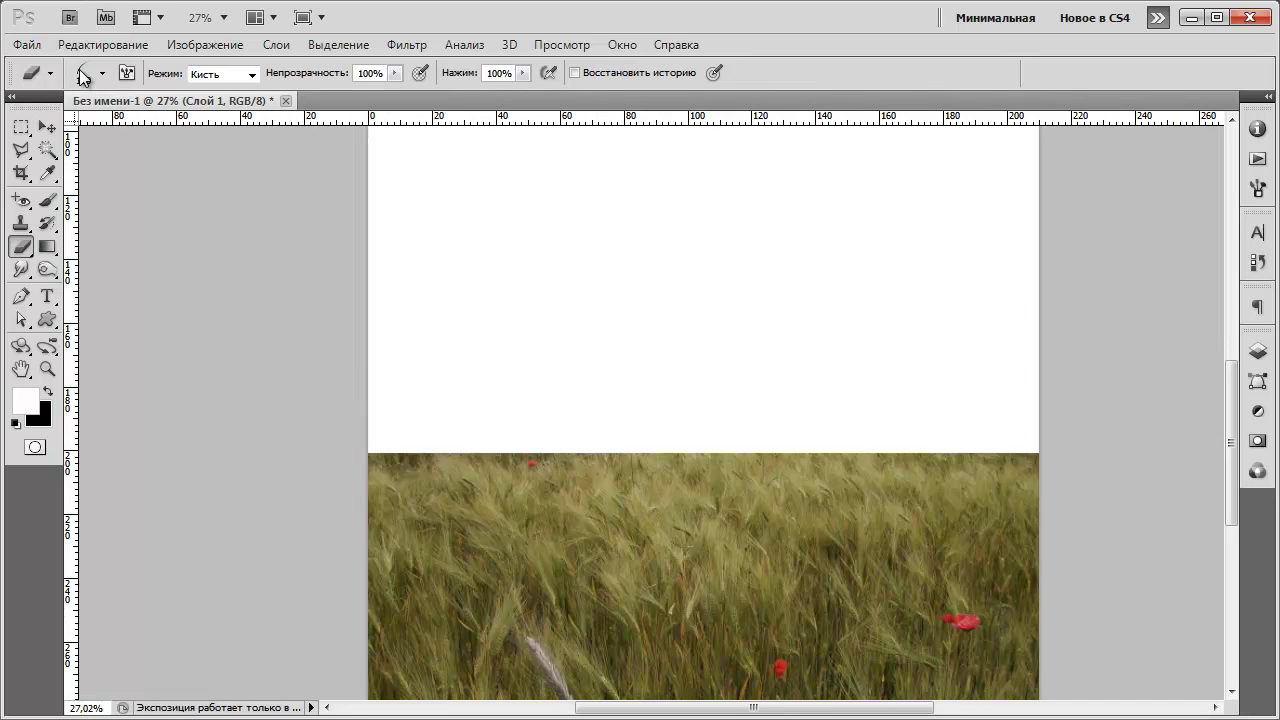
{"action": "left_click", "coordinate": [83, 77]}
{"action": "left_click", "coordinate": [213, 318]}
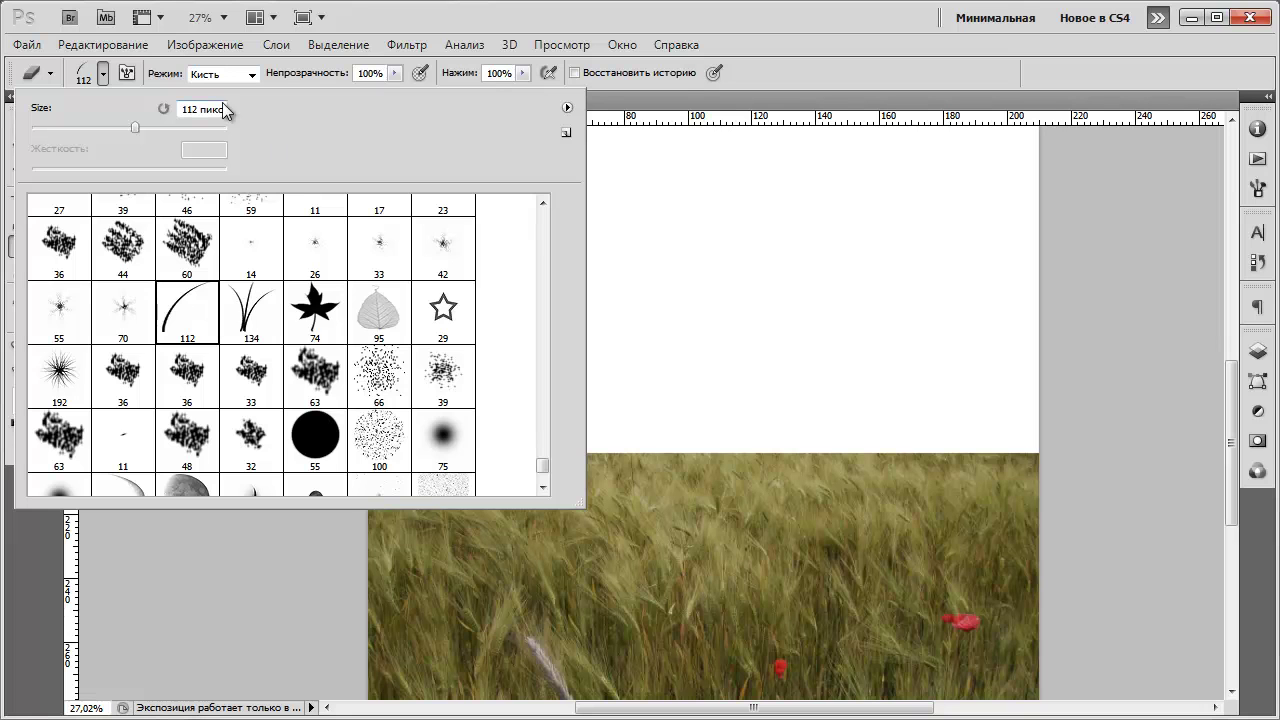
{"action": "type", "text": "50"}
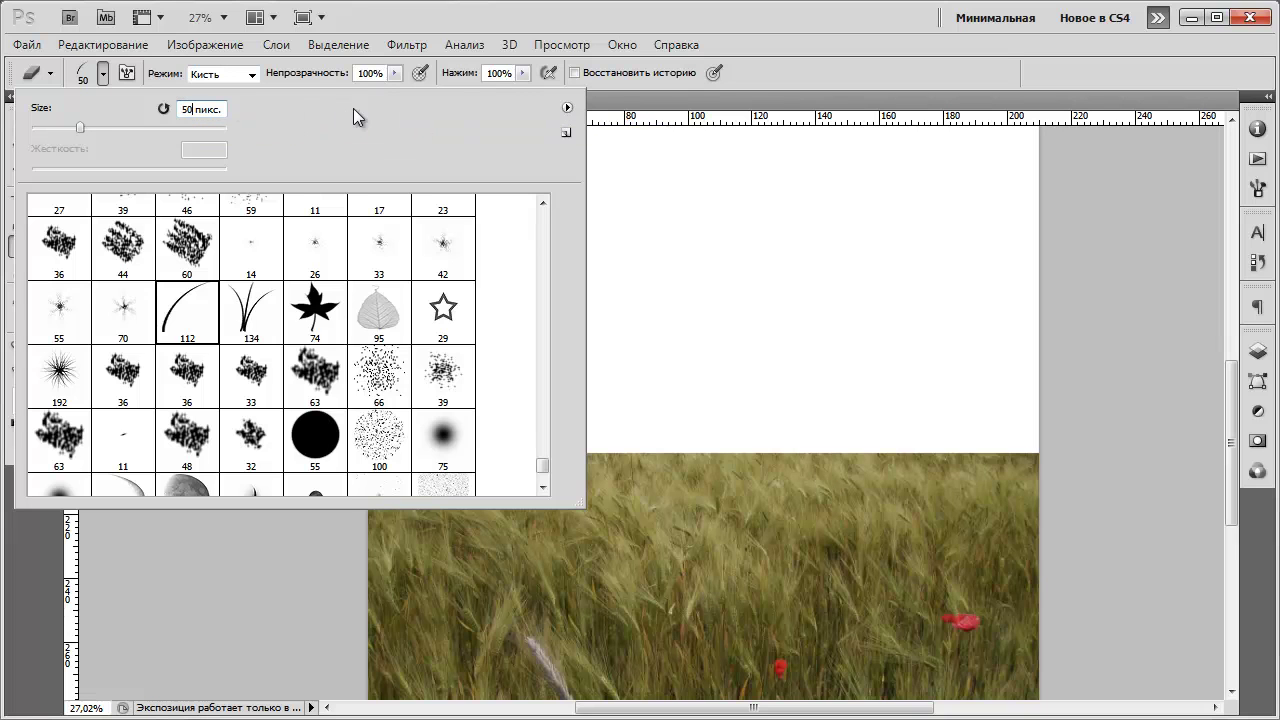
{"action": "left_click", "coordinate": [691, 97]}
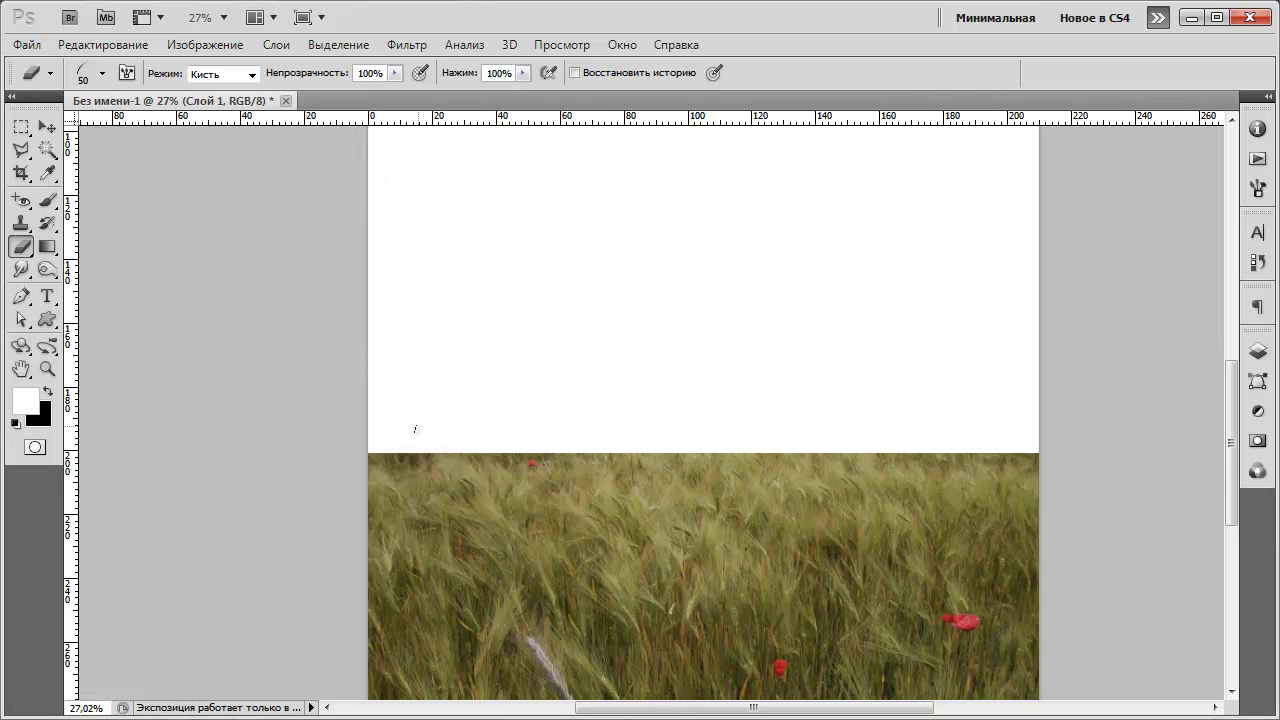
{"action": "scroll", "coordinate": [415, 429], "scroll_direction": "up", "scroll_amount": 4}
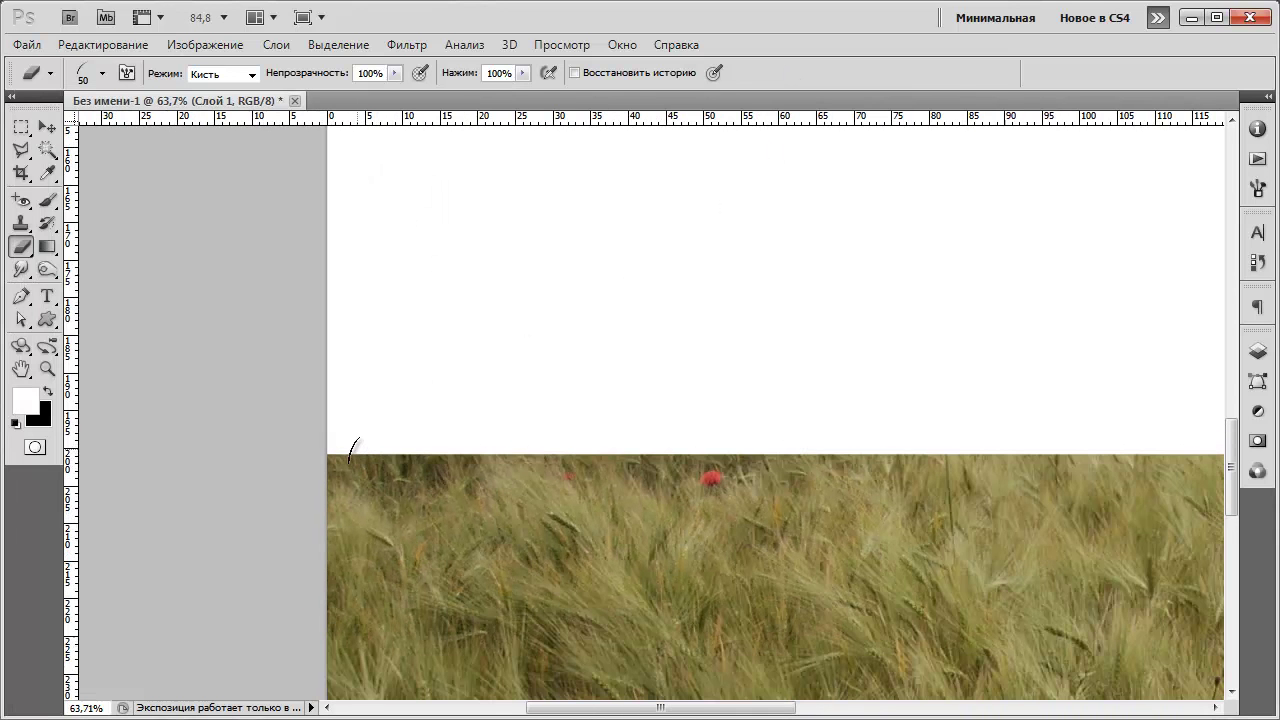
{"action": "scroll", "coordinate": [350, 450], "scroll_direction": "up", "scroll_amount": 3}
{"action": "mouse_move", "coordinate": [337, 449]}
{"action": "left_mouse_down"}
{"action": "mouse_move", "coordinate": [390, 462]}
{"action": "mouse_move", "coordinate": [312, 452]}
{"action": "mouse_move", "coordinate": [439, 460]}
{"action": "mouse_move", "coordinate": [339, 478]}
{"action": "mouse_move", "coordinate": [376, 485]}
{"action": "mouse_move", "coordinate": [316, 475]}
{"action": "mouse_move", "coordinate": [488, 477]}
{"action": "mouse_move", "coordinate": [431, 477]}
{"action": "mouse_move", "coordinate": [475, 484]}
{"action": "left_mouse_up"}
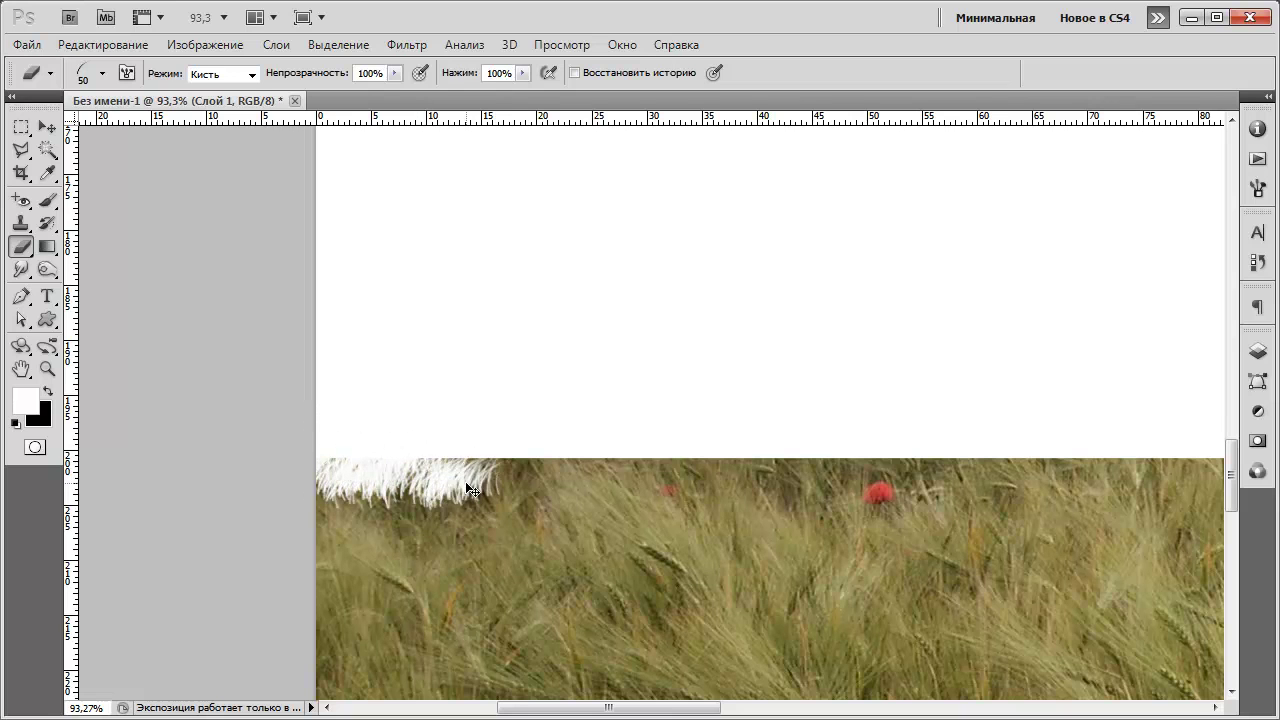
{"action": "key", "text": "ctrl+alt+z"}
{"action": "key", "text": "ctrl+alt+z"}
{"action": "key", "text": "ctrl+alt+z"}
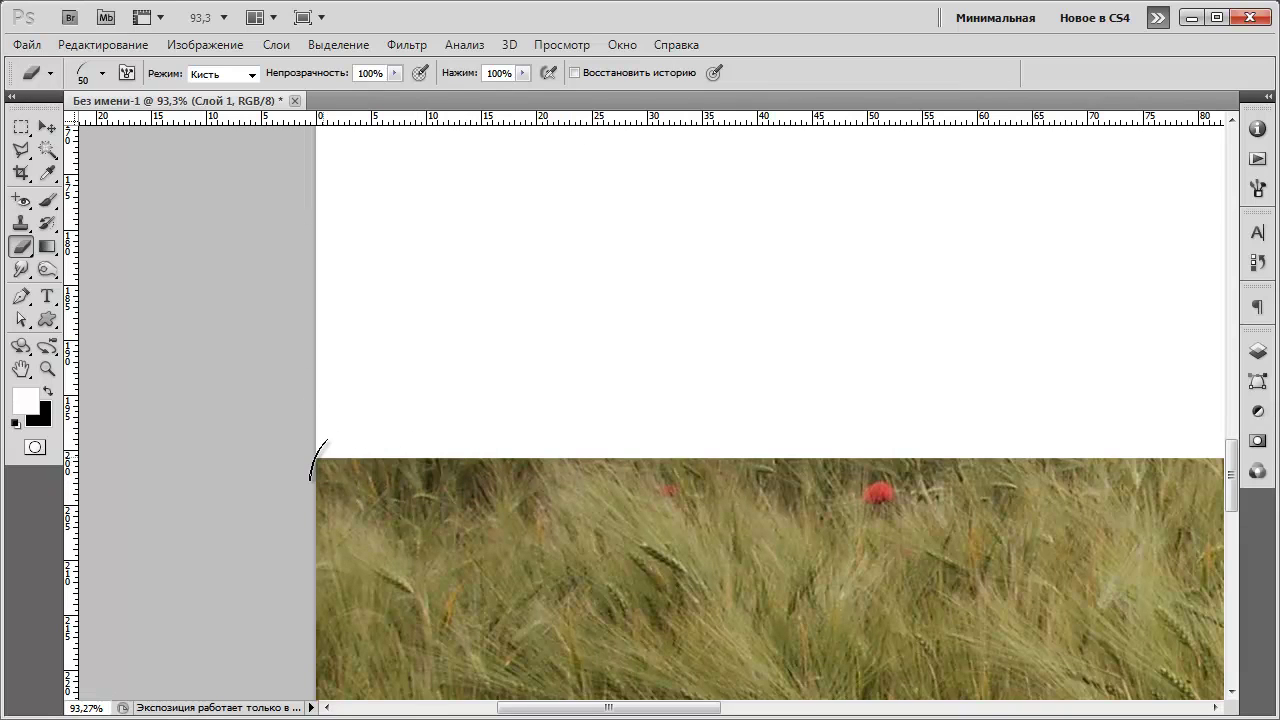
Erase the straight upper edge of the grass layer along its left part into an irregular blade-shaped outline.
{"action": "left_click_drag", "start_coordinate": [319, 466], "coordinate": [437, 449]}
{"action": "mouse_move", "coordinate": [567, 452]}
{"action": "left_mouse_down"}
{"action": "mouse_move", "coordinate": [477, 446]}
{"action": "mouse_move", "coordinate": [385, 472]}
{"action": "mouse_move", "coordinate": [366, 453]}
{"action": "mouse_move", "coordinate": [299, 449]}
{"action": "left_mouse_up"}
{"action": "mouse_move", "coordinate": [557, 455]}
{"action": "left_mouse_down"}
{"action": "mouse_move", "coordinate": [591, 445]}
{"action": "mouse_move", "coordinate": [430, 450]}
{"action": "left_mouse_up"}
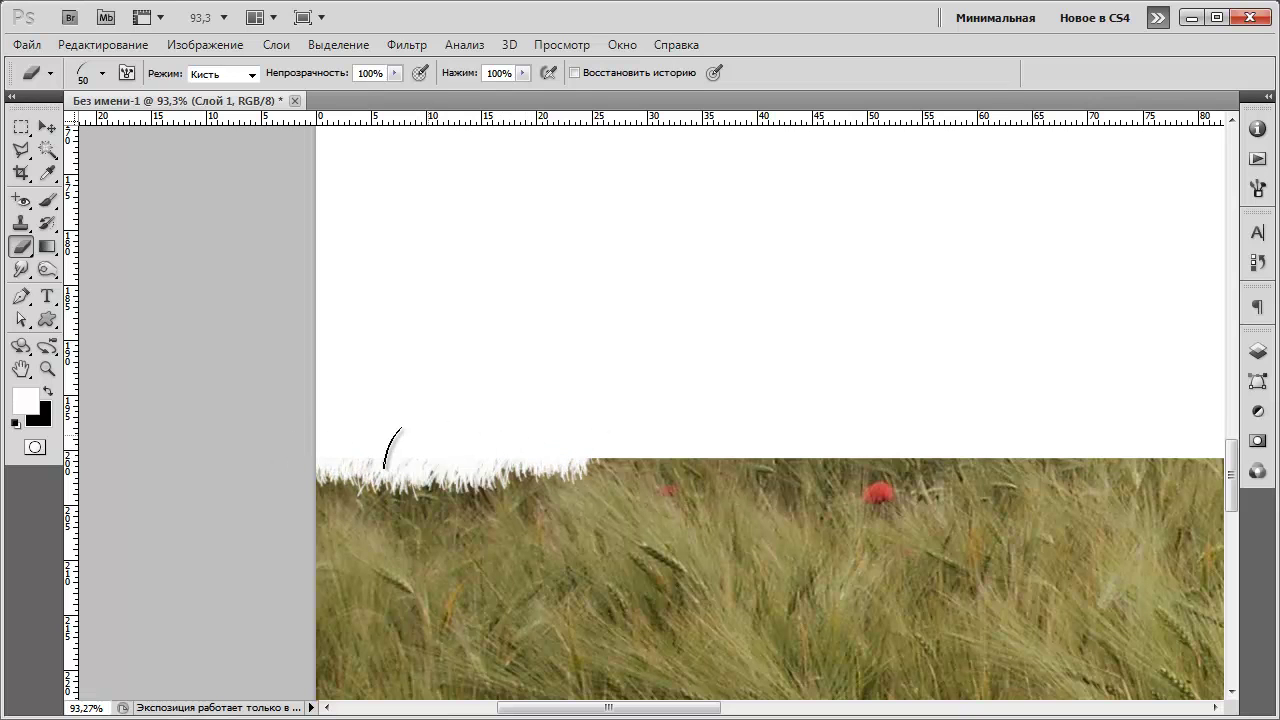
{"action": "mouse_move", "coordinate": [586, 449]}
{"action": "left_mouse_down"}
{"action": "mouse_move", "coordinate": [806, 499]}
{"action": "mouse_move", "coordinate": [812, 474]}
{"action": "mouse_move", "coordinate": [838, 474]}
{"action": "mouse_move", "coordinate": [656, 461]}
{"action": "mouse_move", "coordinate": [714, 440]}
{"action": "left_mouse_up"}
{"action": "mouse_move", "coordinate": [918, 466]}
{"action": "left_mouse_down"}
{"action": "mouse_move", "coordinate": [524, 448]}
{"action": "mouse_move", "coordinate": [533, 427]}
{"action": "mouse_move", "coordinate": [497, 413]}
{"action": "mouse_move", "coordinate": [488, 434]}
{"action": "mouse_move", "coordinate": [464, 432]}
{"action": "mouse_move", "coordinate": [500, 434]}
{"action": "mouse_move", "coordinate": [447, 442]}
{"action": "mouse_move", "coordinate": [481, 452]}
{"action": "mouse_move", "coordinate": [565, 448]}
{"action": "mouse_move", "coordinate": [506, 448]}
{"action": "mouse_move", "coordinate": [550, 458]}
{"action": "mouse_move", "coordinate": [558, 438]}
{"action": "mouse_move", "coordinate": [630, 435]}
{"action": "mouse_move", "coordinate": [559, 429]}
{"action": "mouse_move", "coordinate": [652, 427]}
{"action": "mouse_move", "coordinate": [432, 419]}
{"action": "left_mouse_up"}
{"action": "mouse_move", "coordinate": [656, 435]}
{"action": "left_mouse_down"}
{"action": "mouse_move", "coordinate": [739, 436]}
{"action": "mouse_move", "coordinate": [653, 421]}
{"action": "mouse_move", "coordinate": [738, 437]}
{"action": "mouse_move", "coordinate": [834, 434]}
{"action": "mouse_move", "coordinate": [784, 422]}
{"action": "mouse_move", "coordinate": [833, 422]}
{"action": "mouse_move", "coordinate": [907, 438]}
{"action": "mouse_move", "coordinate": [798, 453]}
{"action": "left_mouse_up"}
Continue erasing the grass layer's straight upper edge into ragged blades through the middle, up to about 172 mm across.
{"action": "scroll", "coordinate": [812, 456], "scroll_direction": "up", "scroll_amount": 3}
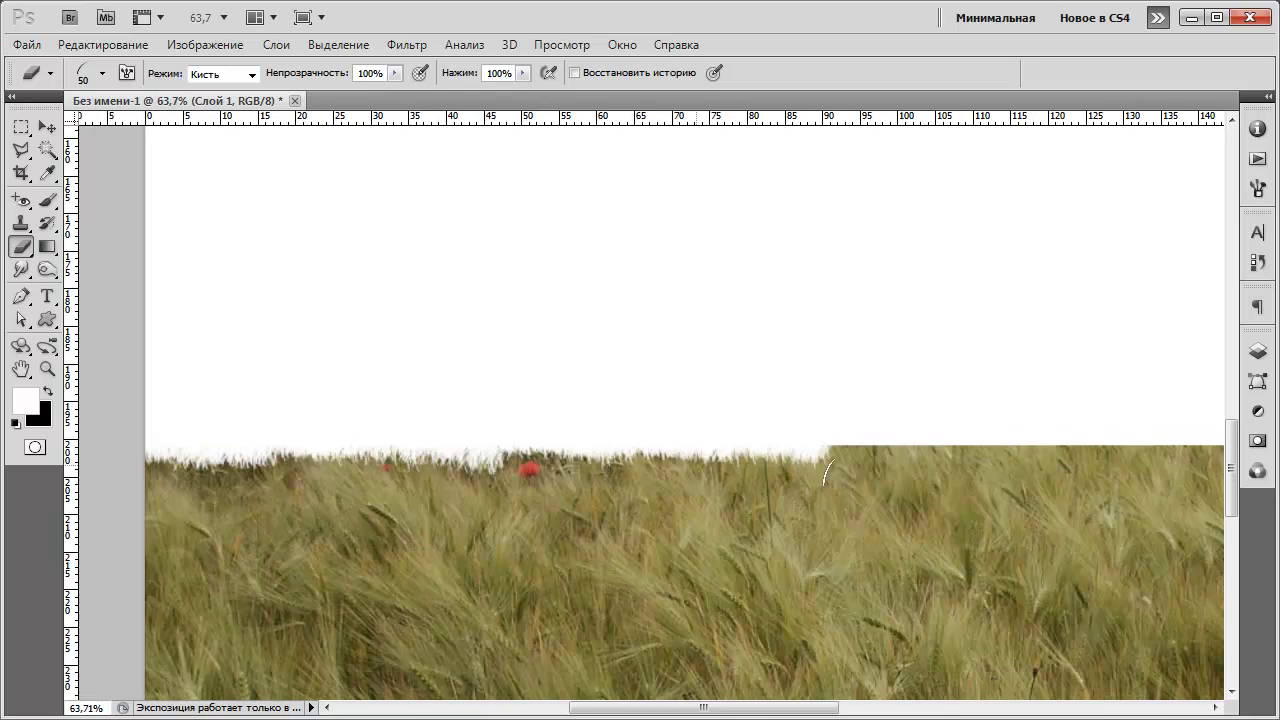
{"action": "mouse_move", "coordinate": [724, 434]}
{"action": "left_mouse_down"}
{"action": "mouse_move", "coordinate": [682, 427]}
{"action": "mouse_move", "coordinate": [826, 436]}
{"action": "mouse_move", "coordinate": [845, 430]}
{"action": "mouse_move", "coordinate": [772, 416]}
{"action": "mouse_move", "coordinate": [900, 412]}
{"action": "mouse_move", "coordinate": [870, 413]}
{"action": "mouse_move", "coordinate": [921, 426]}
{"action": "mouse_move", "coordinate": [876, 429]}
{"action": "mouse_move", "coordinate": [944, 430]}
{"action": "mouse_move", "coordinate": [838, 456]}
{"action": "mouse_move", "coordinate": [978, 419]}
{"action": "mouse_move", "coordinate": [1031, 420]}
{"action": "mouse_move", "coordinate": [922, 416]}
{"action": "mouse_move", "coordinate": [1108, 436]}
{"action": "left_mouse_up"}
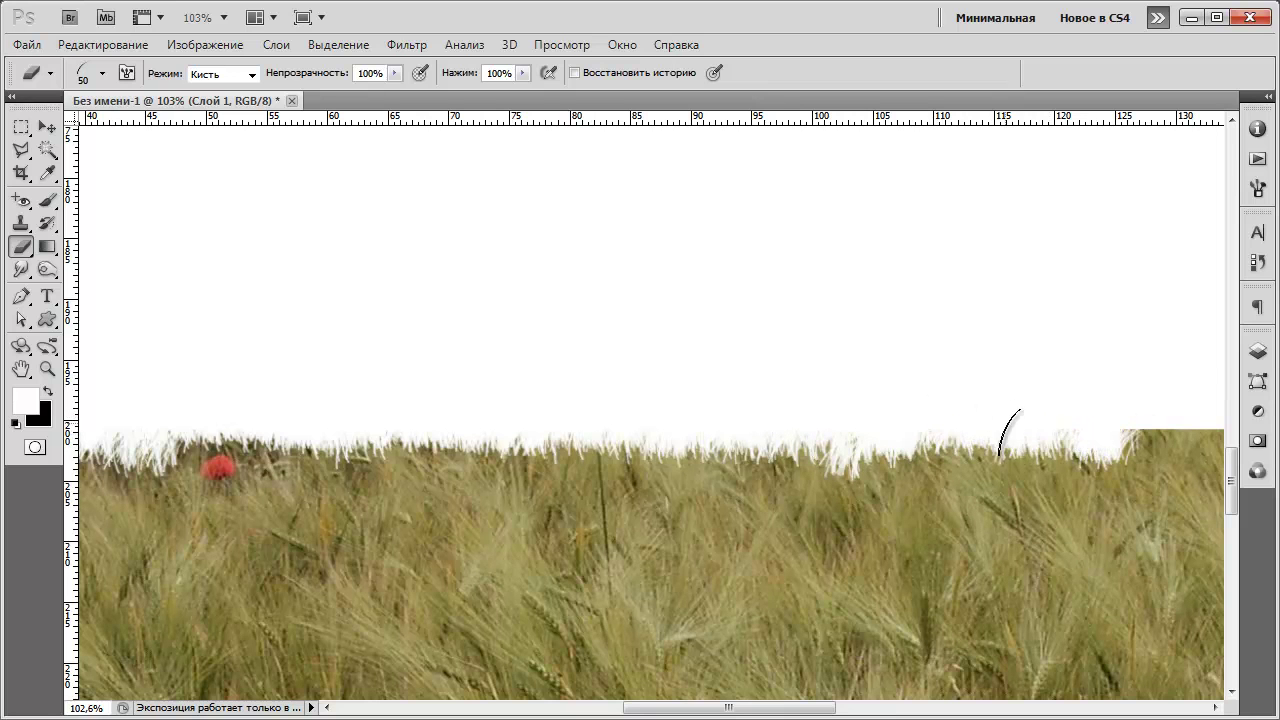
{"action": "left_click_drag", "start_coordinate": [786, 707], "coordinate": [884, 707]}
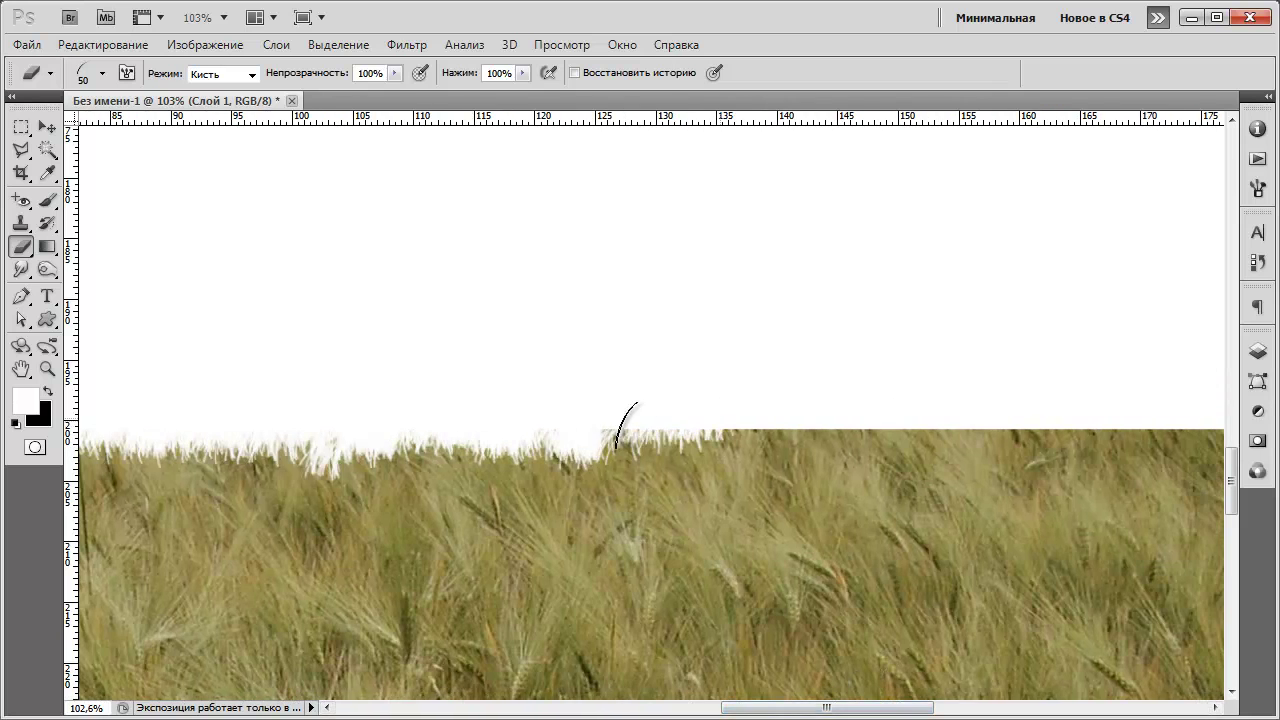
{"action": "mouse_move", "coordinate": [757, 410]}
{"action": "left_mouse_down"}
{"action": "mouse_move", "coordinate": [830, 422]}
{"action": "mouse_move", "coordinate": [722, 432]}
{"action": "mouse_move", "coordinate": [861, 403]}
{"action": "mouse_move", "coordinate": [870, 414]}
{"action": "mouse_move", "coordinate": [819, 416]}
{"action": "mouse_move", "coordinate": [893, 417]}
{"action": "mouse_move", "coordinate": [826, 426]}
{"action": "mouse_move", "coordinate": [839, 440]}
{"action": "mouse_move", "coordinate": [916, 419]}
{"action": "mouse_move", "coordinate": [706, 451]}
{"action": "mouse_move", "coordinate": [607, 430]}
{"action": "mouse_move", "coordinate": [847, 375]}
{"action": "mouse_move", "coordinate": [907, 401]}
{"action": "mouse_move", "coordinate": [901, 423]}
{"action": "mouse_move", "coordinate": [974, 428]}
{"action": "mouse_move", "coordinate": [893, 438]}
{"action": "left_mouse_up"}
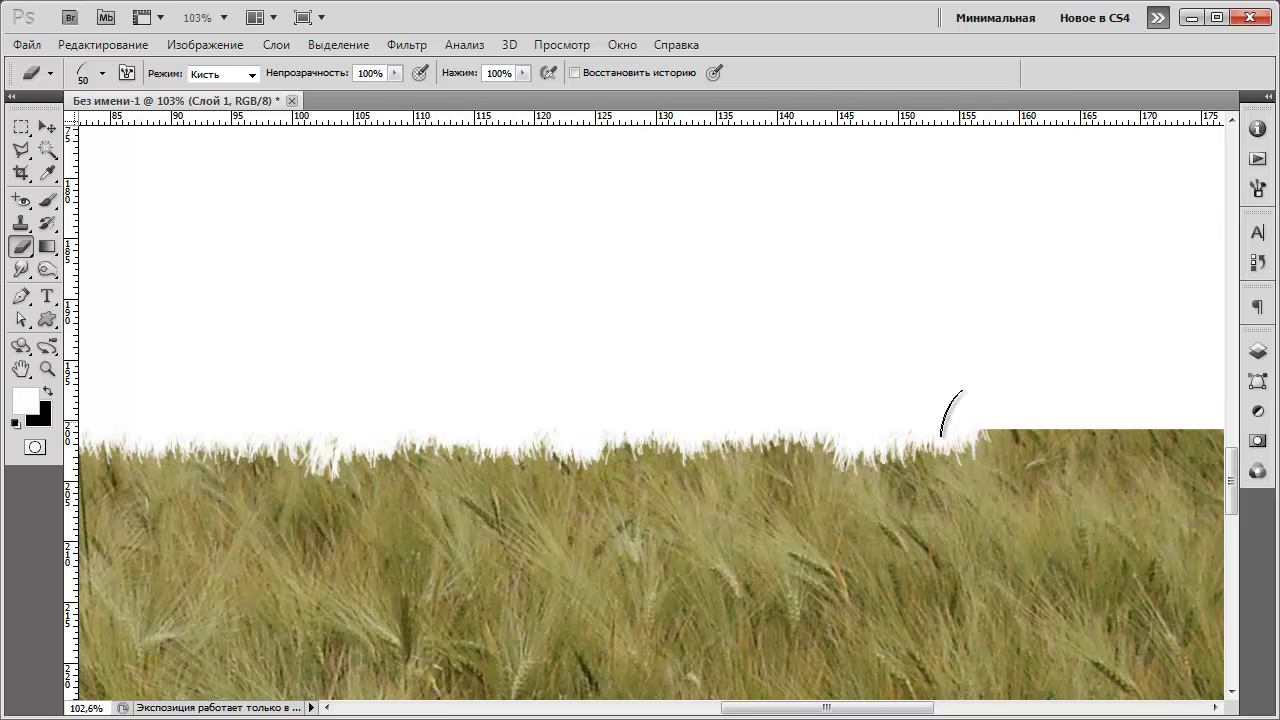
{"action": "mouse_move", "coordinate": [1027, 411]}
{"action": "left_mouse_down"}
{"action": "mouse_move", "coordinate": [1002, 446]}
{"action": "mouse_move", "coordinate": [1171, 445]}
{"action": "mouse_move", "coordinate": [1074, 449]}
{"action": "mouse_move", "coordinate": [1149, 429]}
{"action": "left_mouse_up"}
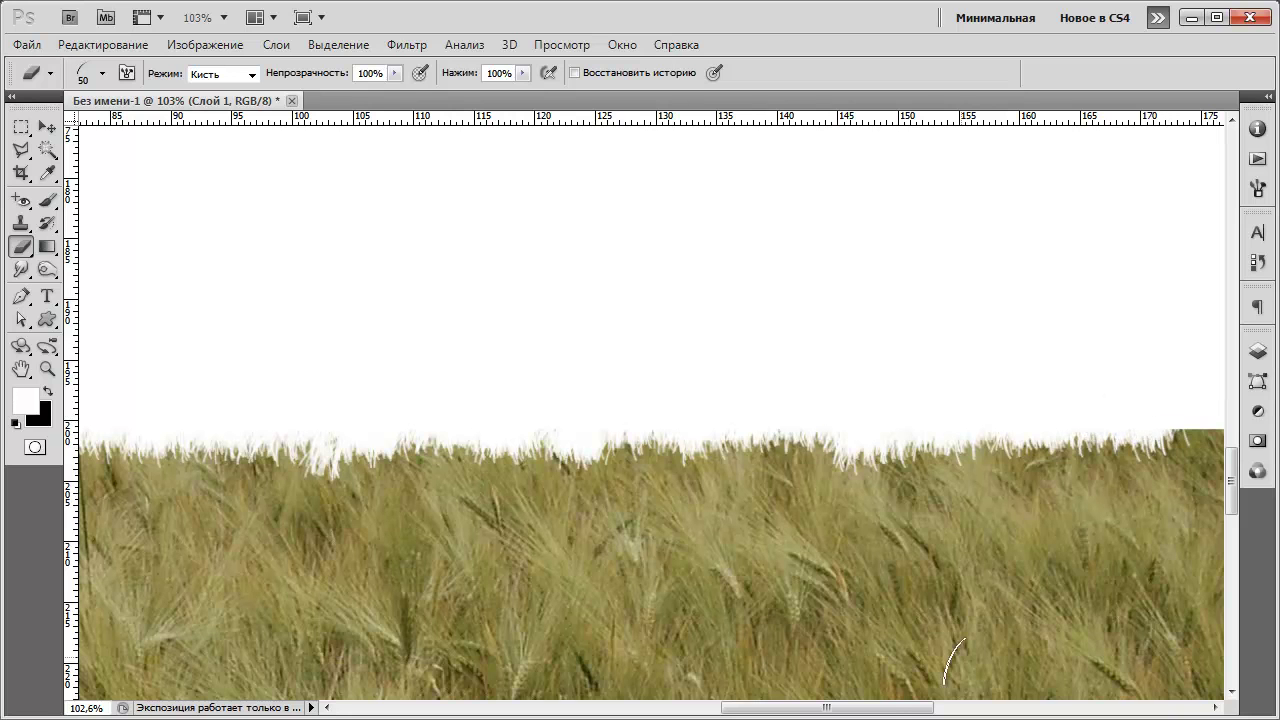
Erase the remaining straight upper edge of the grass up to the page's right side and check the whole outline.
{"action": "left_click_drag", "start_coordinate": [910, 707], "coordinate": [1016, 707]}
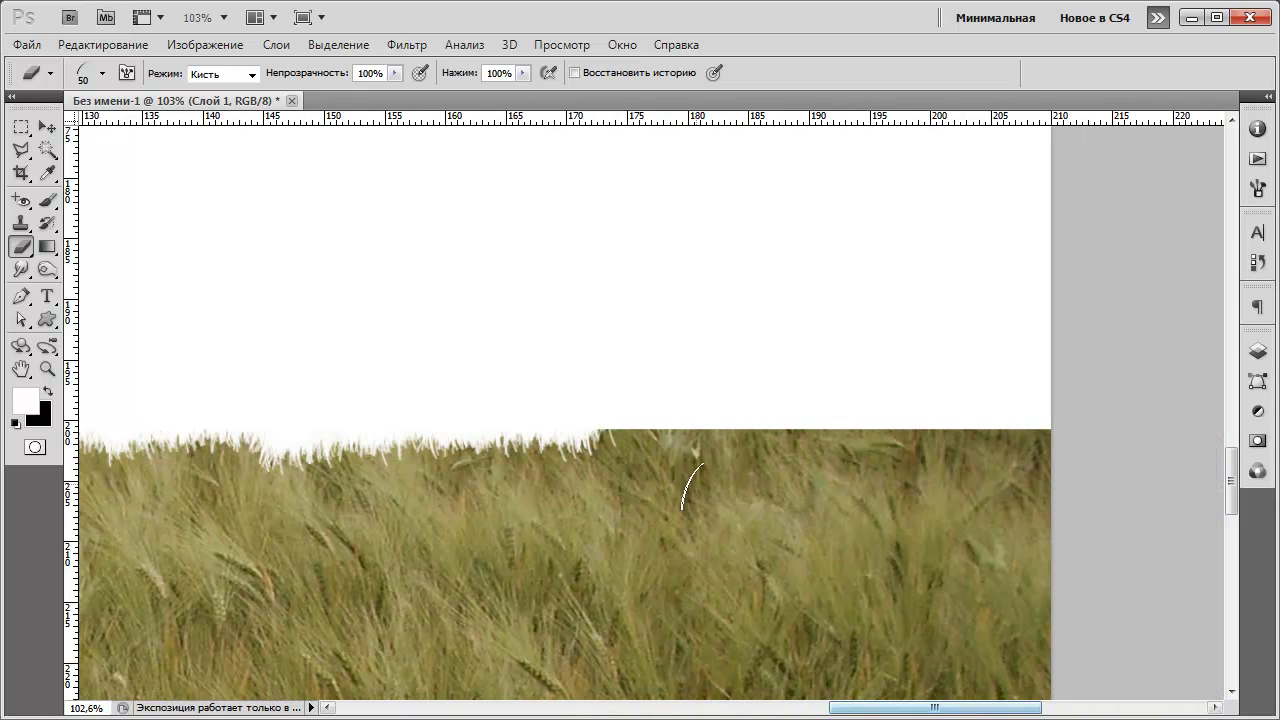
{"action": "mouse_move", "coordinate": [608, 426]}
{"action": "left_mouse_down"}
{"action": "mouse_move", "coordinate": [643, 427]}
{"action": "mouse_move", "coordinate": [584, 426]}
{"action": "mouse_move", "coordinate": [731, 431]}
{"action": "mouse_move", "coordinate": [524, 420]}
{"action": "left_mouse_up"}
{"action": "mouse_move", "coordinate": [755, 440]}
{"action": "left_mouse_down"}
{"action": "mouse_move", "coordinate": [1032, 422]}
{"action": "mouse_move", "coordinate": [955, 451]}
{"action": "left_mouse_up"}
{"action": "scroll", "coordinate": [960, 380], "scroll_direction": "down", "scroll_amount": 5}
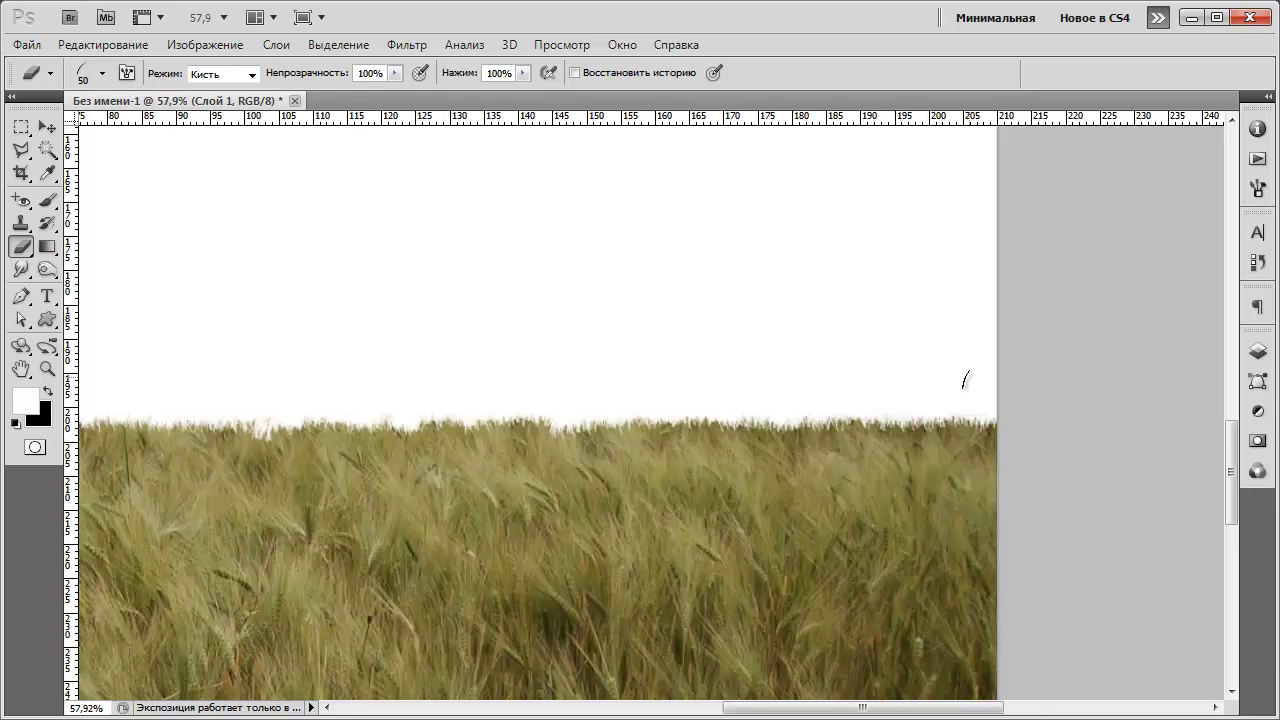
{"action": "scroll", "coordinate": [917, 374], "scroll_direction": "down", "scroll_amount": 3}
{"action": "scroll", "coordinate": [365, 395], "scroll_direction": "up", "scroll_amount": 5}
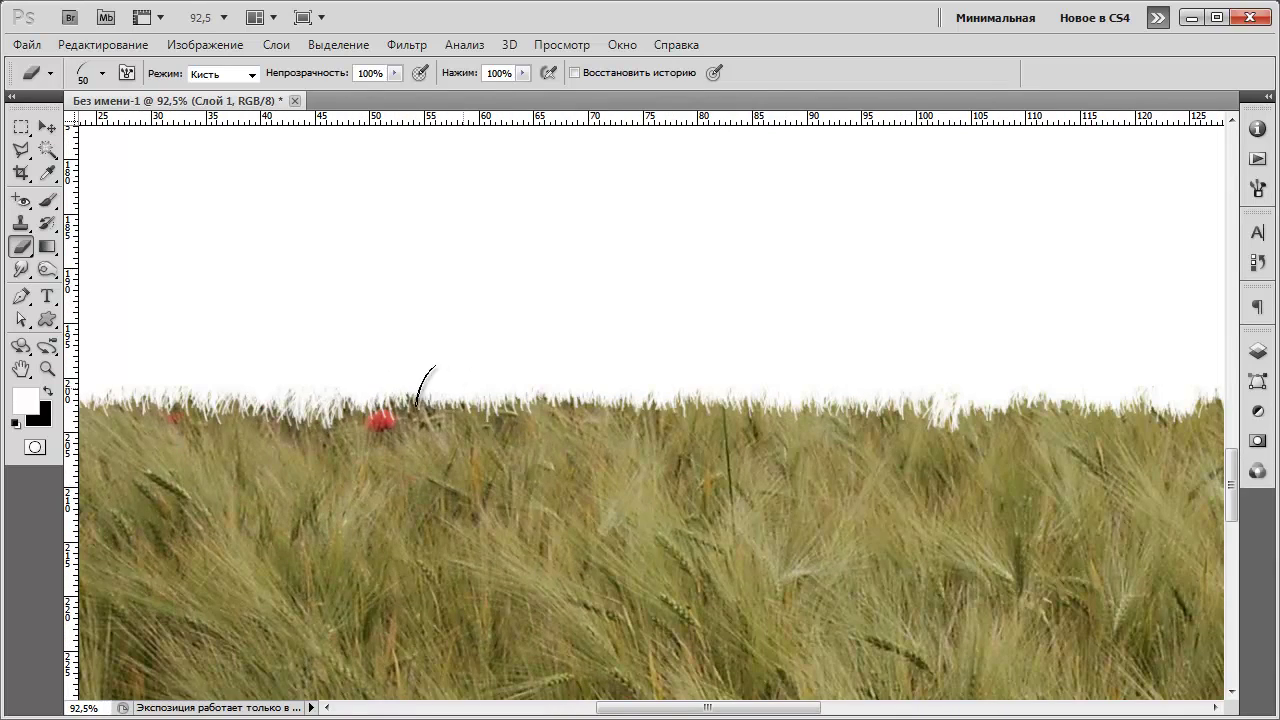
{"action": "scroll", "coordinate": [426, 346], "scroll_direction": "down", "scroll_amount": 4}
{"action": "scroll", "coordinate": [426, 346], "scroll_direction": "down", "scroll_amount": 2}
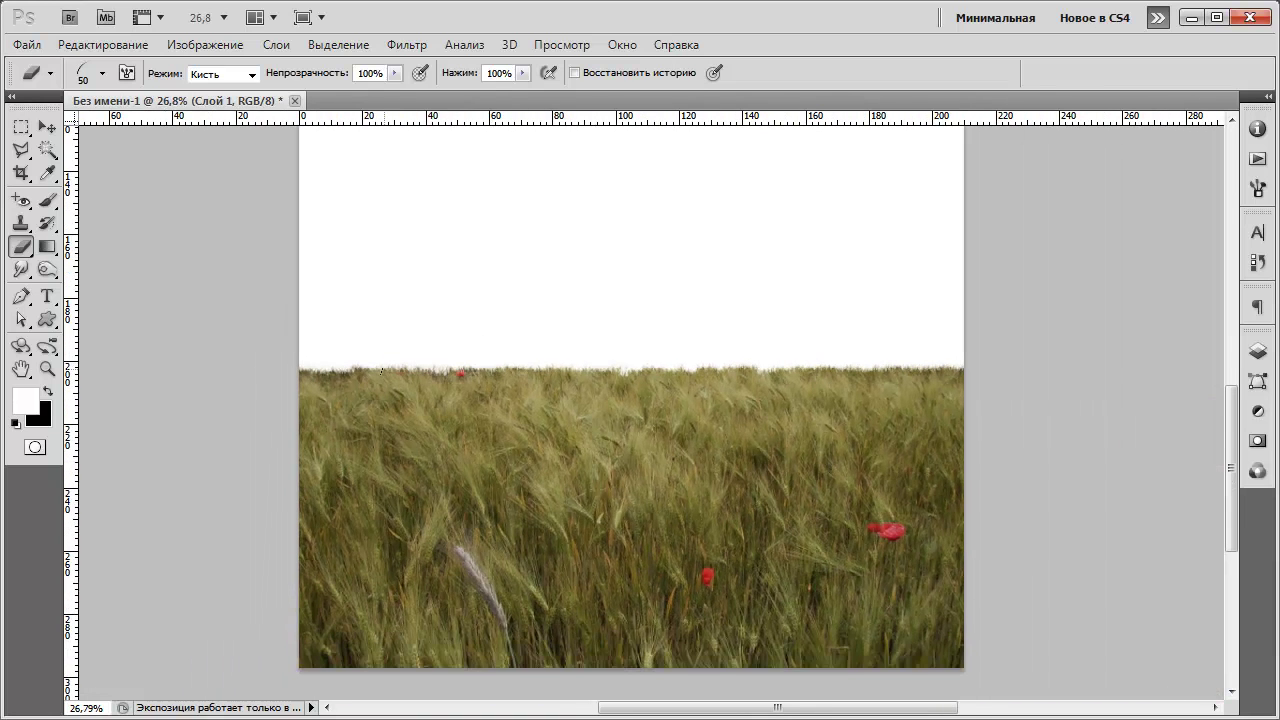
Set up the Spot Healing Brush with a size of 175 px for retouching the poppies in the grass.
{"action": "scroll", "coordinate": [448, 384], "scroll_direction": "down", "scroll_amount": 1}
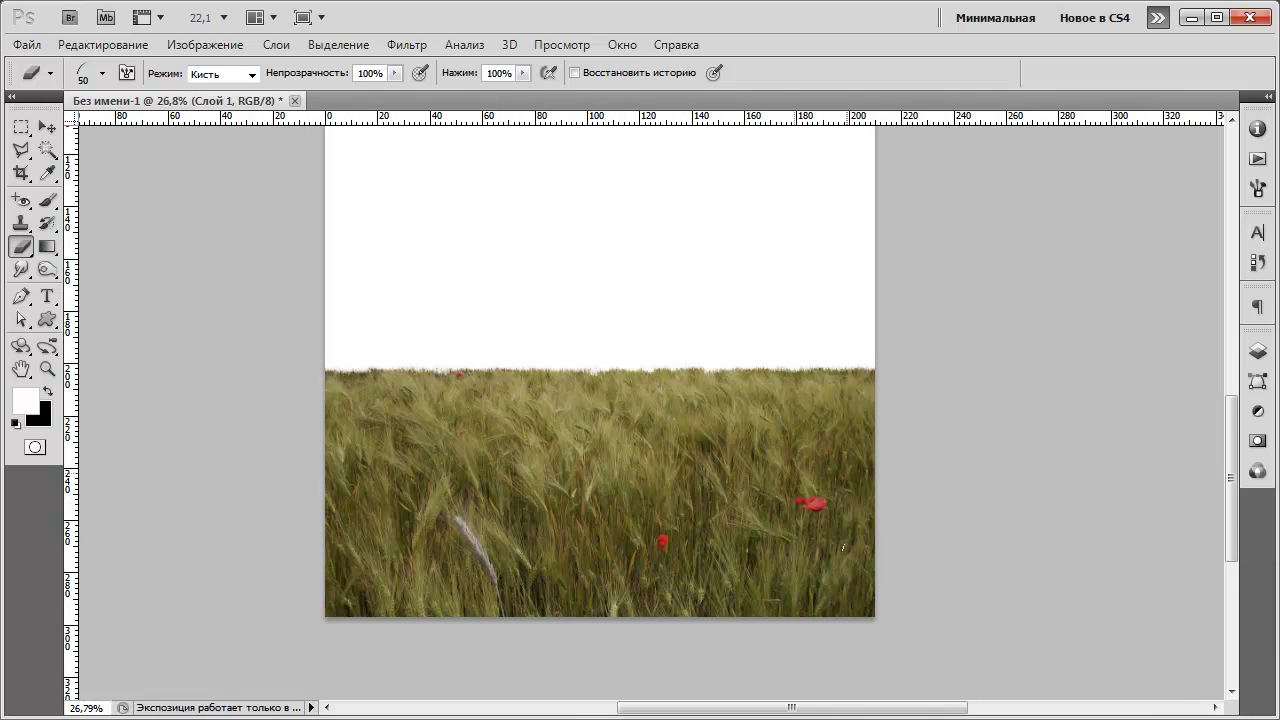
{"action": "scroll", "coordinate": [843, 541], "scroll_direction": "up", "scroll_amount": 6}
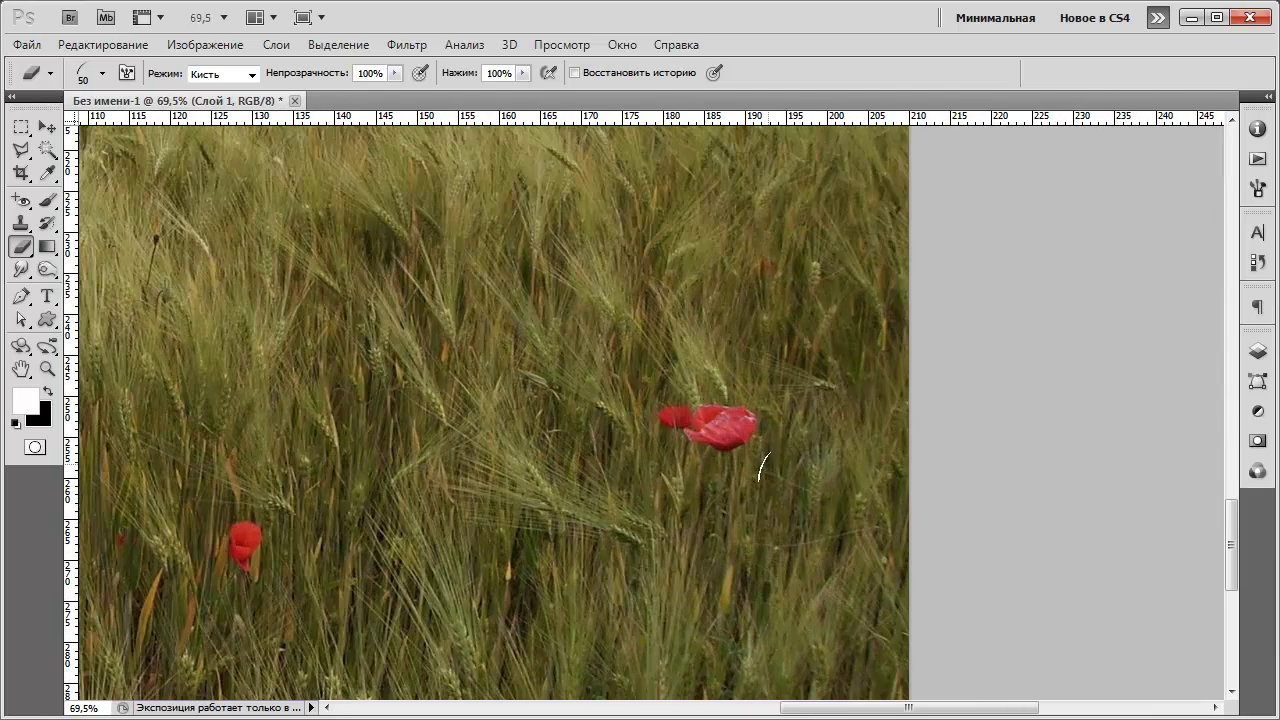
{"action": "scroll", "coordinate": [765, 466], "scroll_direction": "up", "scroll_amount": 2}
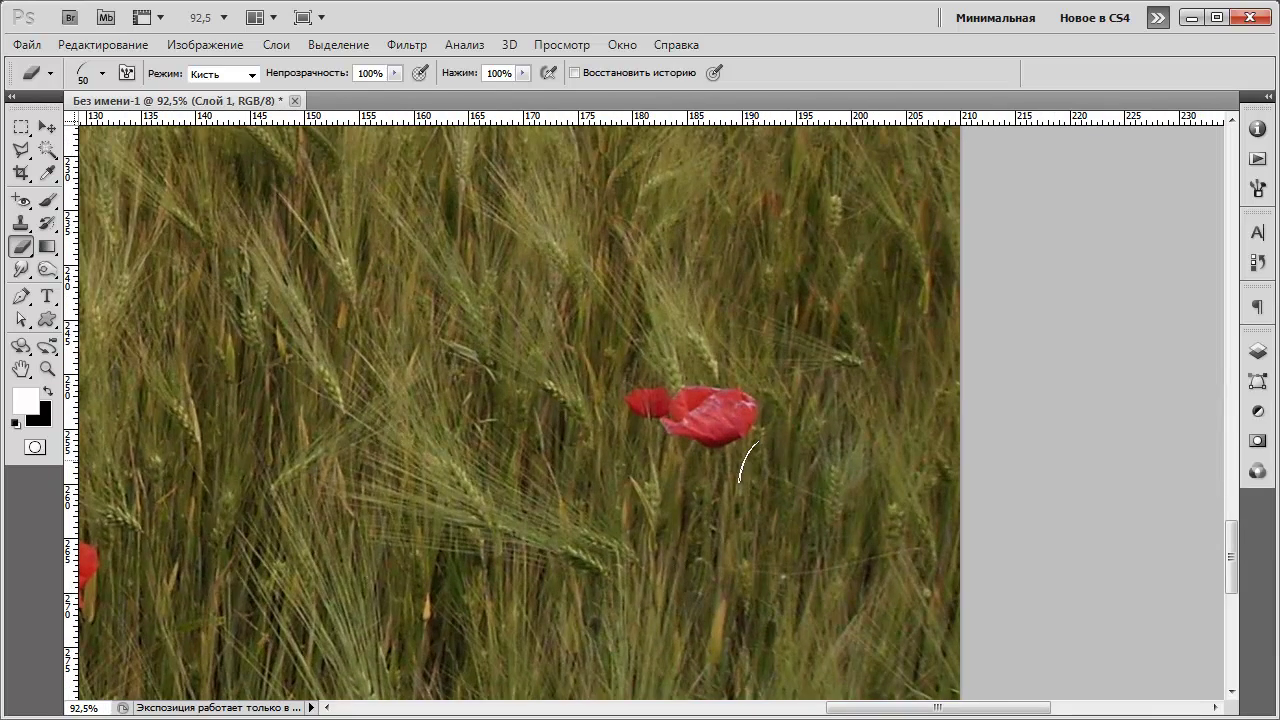
{"action": "scroll", "coordinate": [735, 485], "scroll_direction": "down", "scroll_amount": 2}
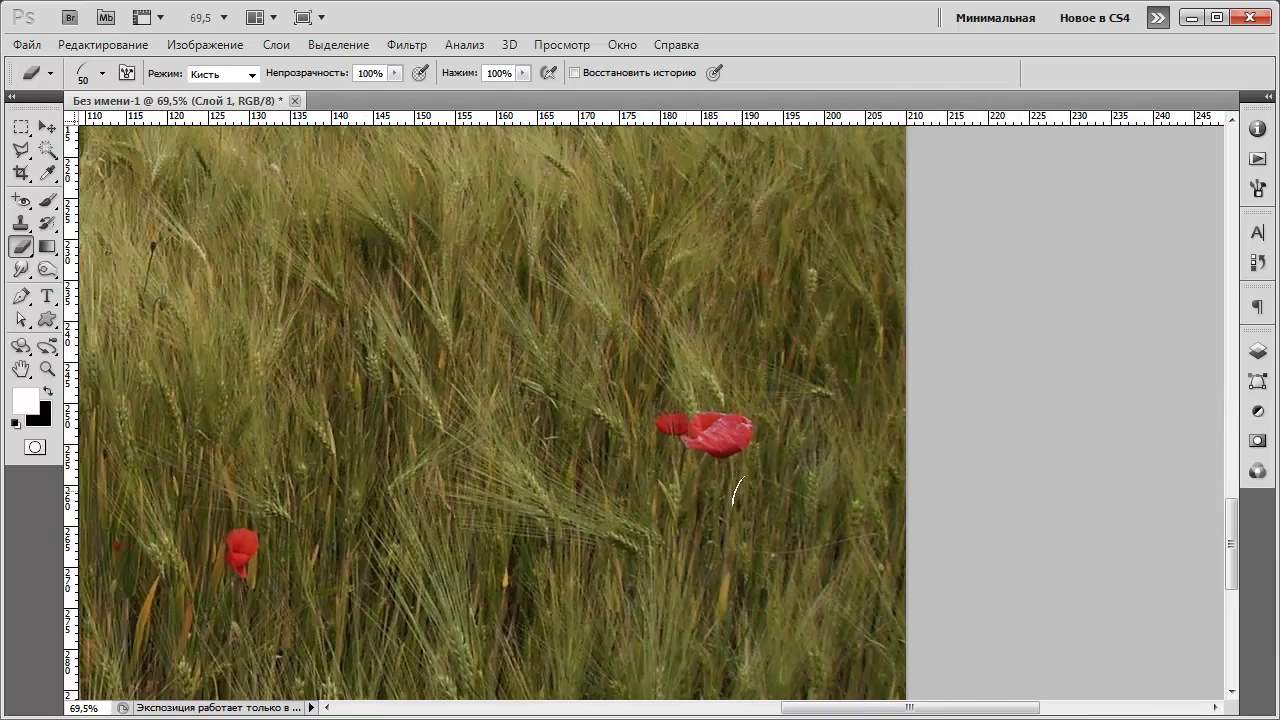
{"action": "left_click", "coordinate": [20, 205]}
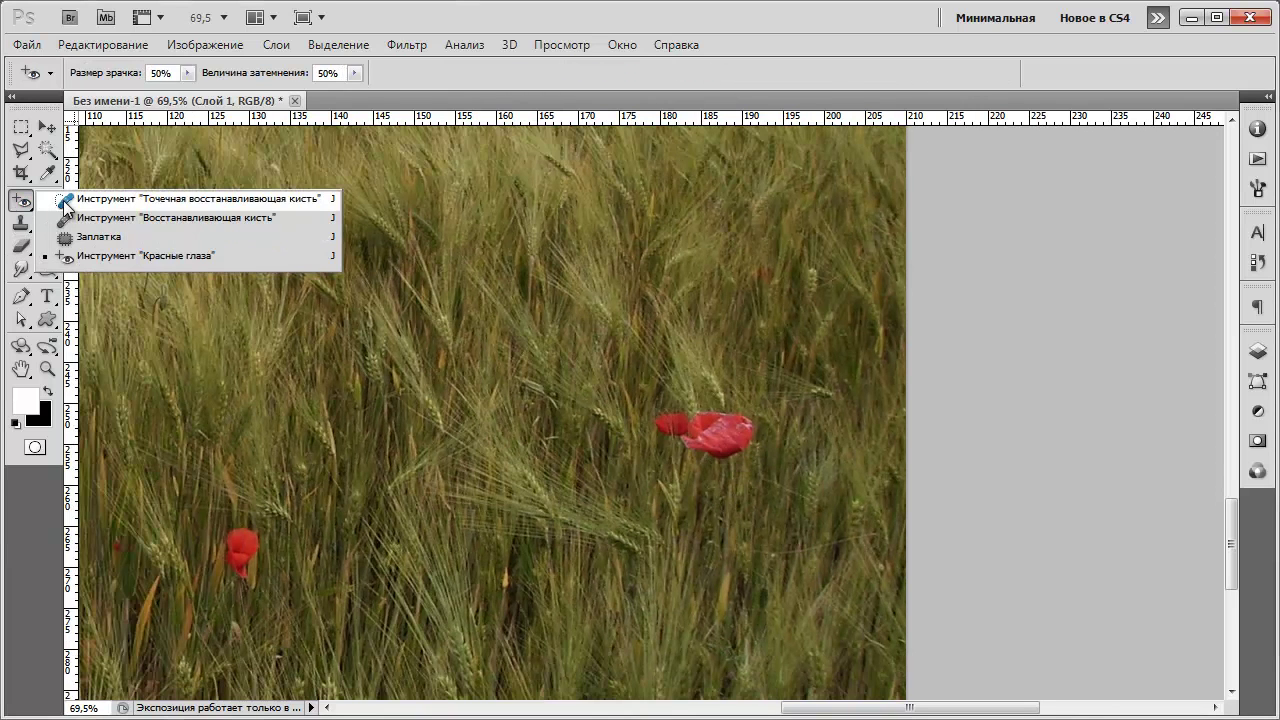
{"action": "left_click", "coordinate": [63, 200]}
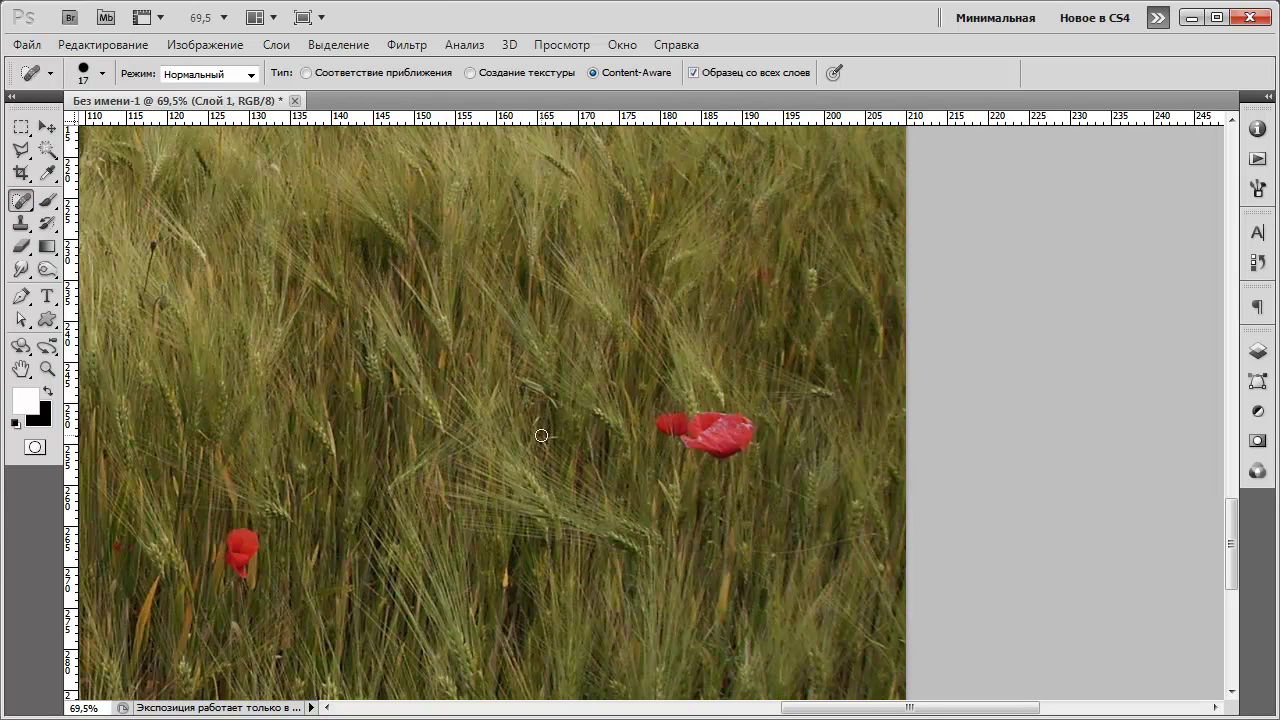
{"action": "right_click", "coordinate": [312, 307]}
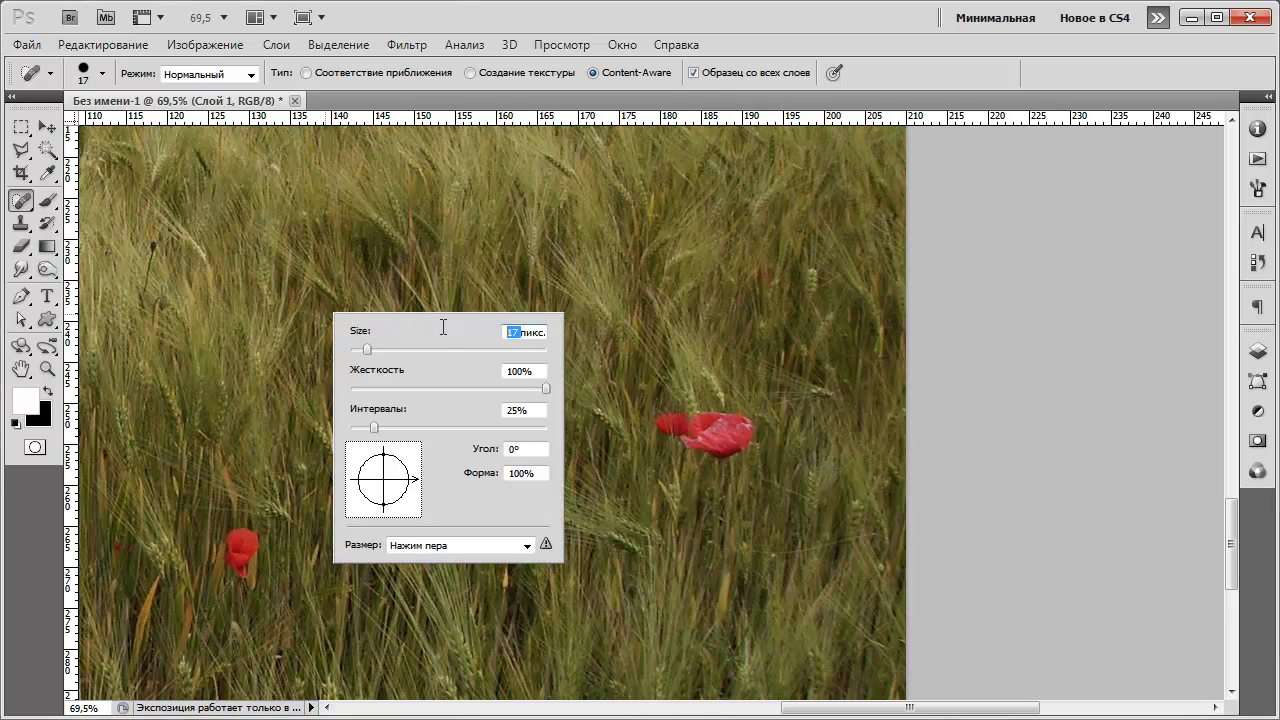
{"action": "left_click_drag", "start_coordinate": [437, 329], "coordinate": [714, 428]}
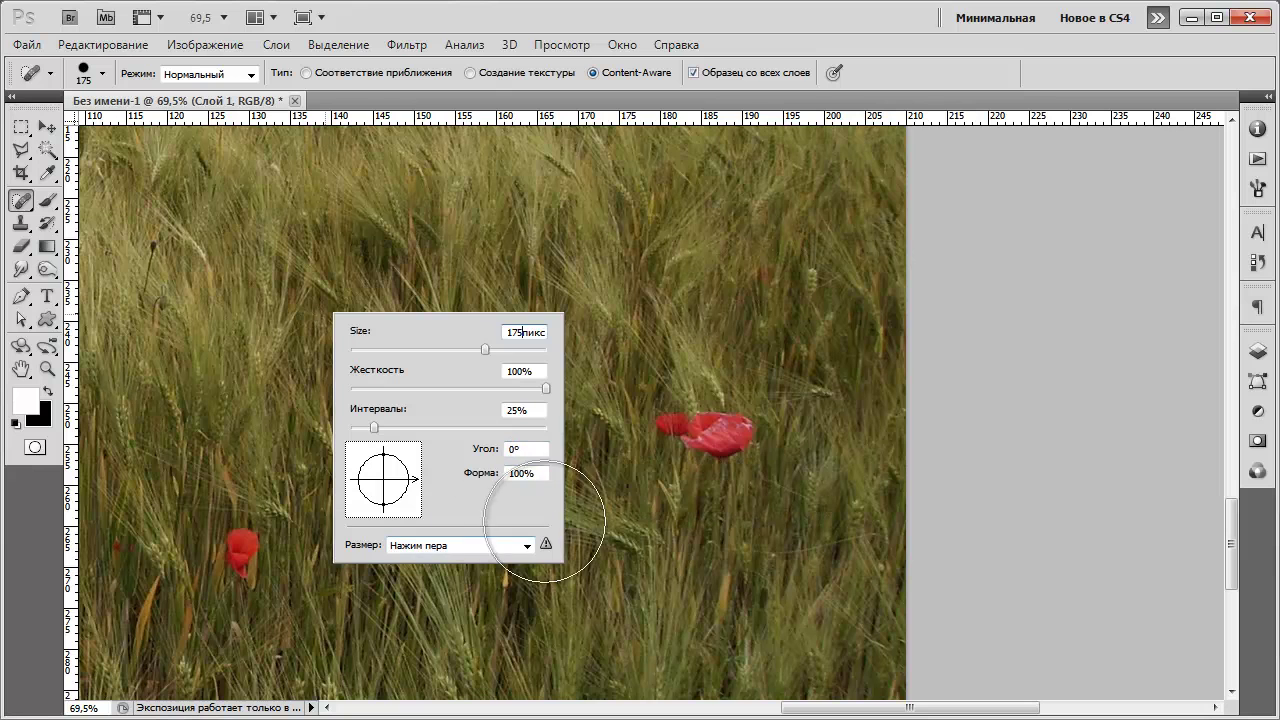
Remove the two large red poppies from the lower part of the grass field with the Spot Healing Brush.
{"action": "left_click_drag", "start_coordinate": [688, 416], "coordinate": [700, 430]}
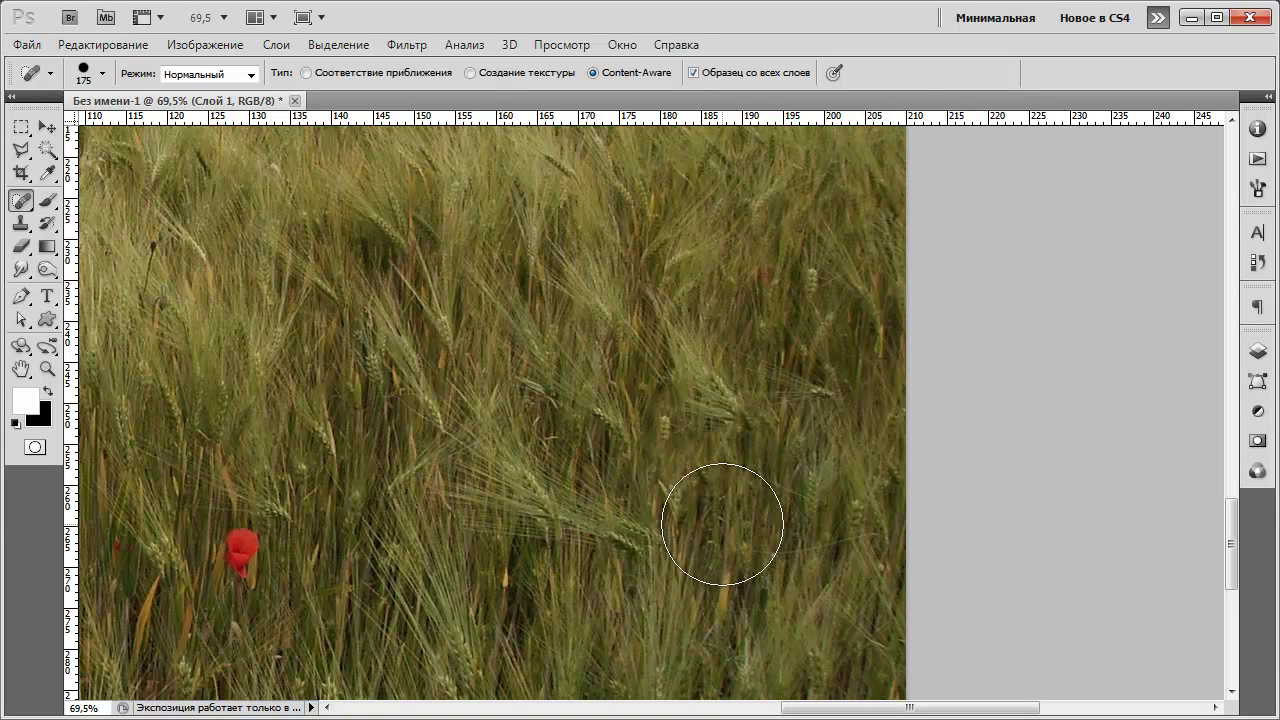
{"action": "left_click", "coordinate": [238, 548]}
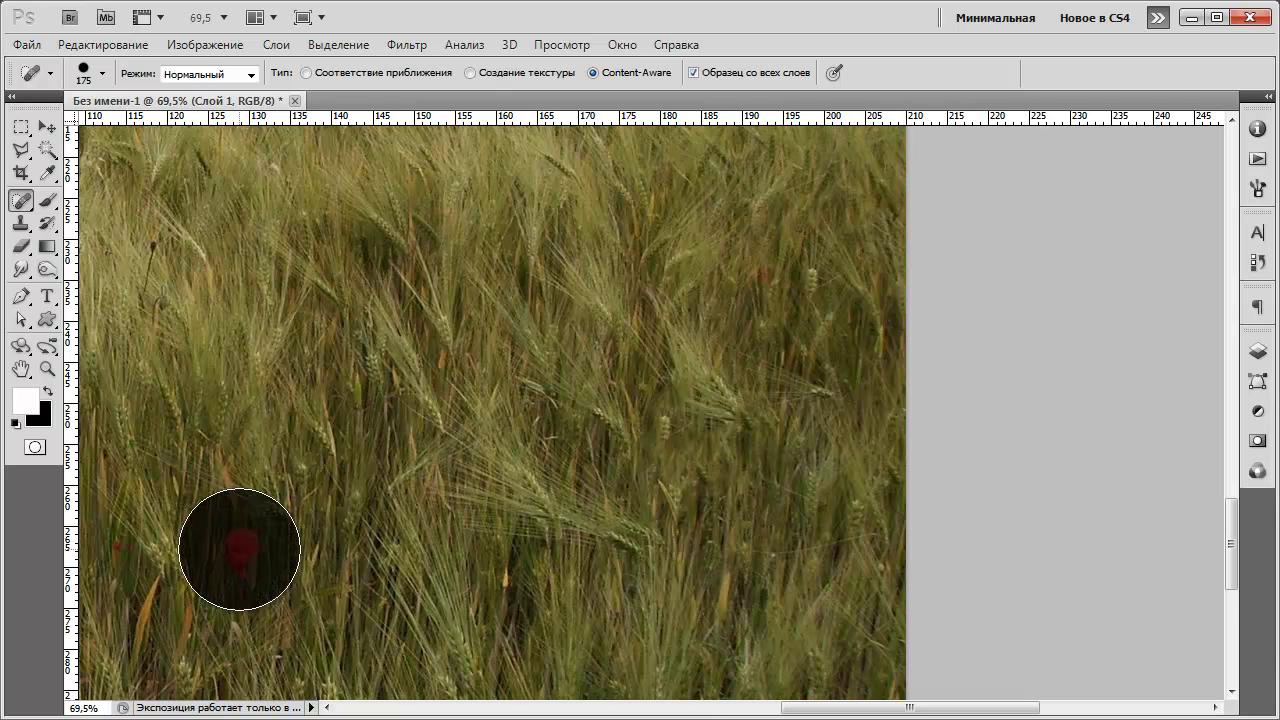
{"action": "left_click_drag", "start_coordinate": [238, 549], "coordinate": [236, 545]}
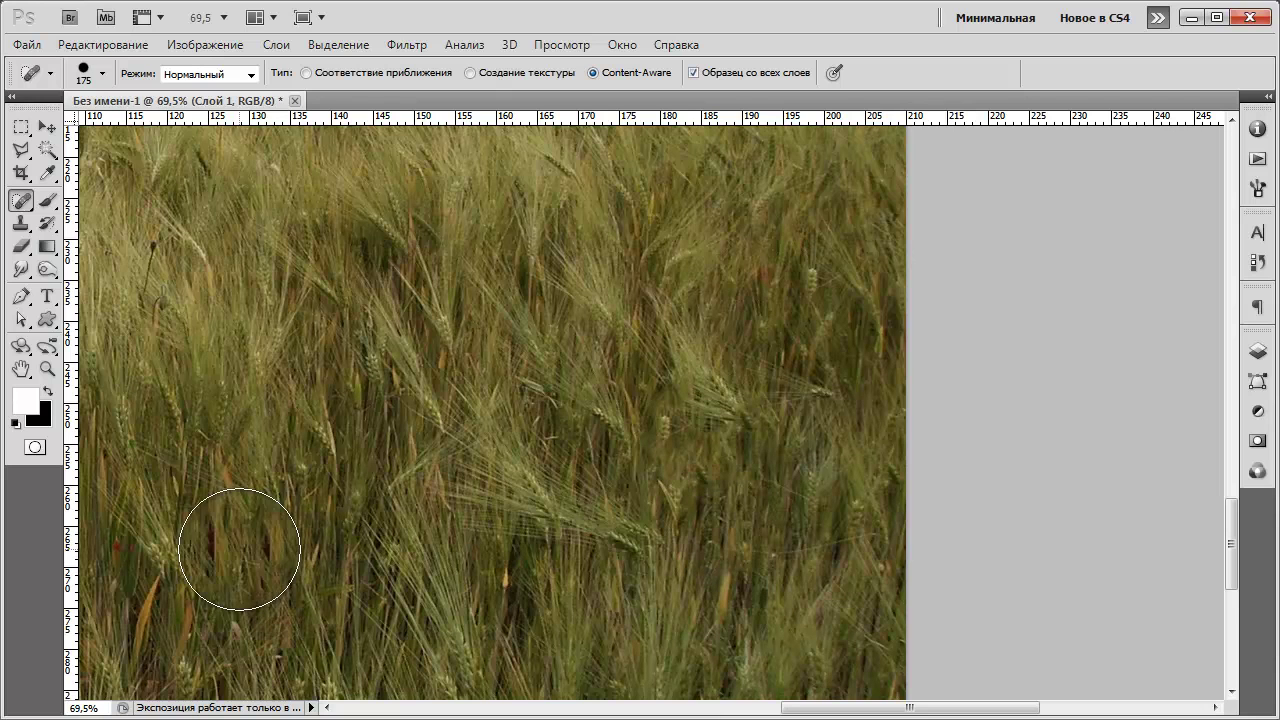
Remove the small leftover red flower spot in the grass, using a healing brush size of 74 px.
{"action": "scroll", "coordinate": [543, 500], "scroll_direction": "down", "scroll_amount": 5}
{"action": "scroll", "coordinate": [491, 523], "scroll_direction": "up", "scroll_amount": 6}
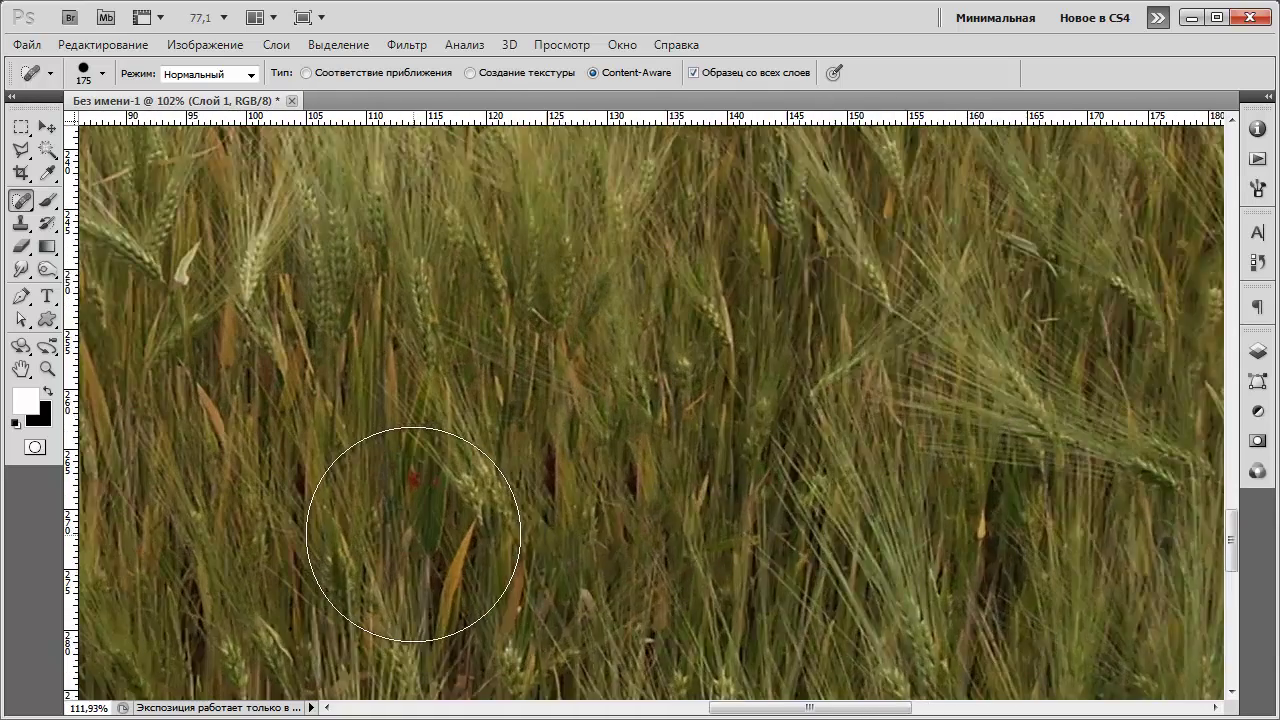
{"action": "scroll", "coordinate": [413, 533], "scroll_direction": "up", "scroll_amount": 1}
{"action": "right_click", "coordinate": [417, 489]}
{"action": "mouse_move", "coordinate": [545, 541]}
{"action": "left_mouse_down"}
{"action": "mouse_move", "coordinate": [486, 531]}
{"action": "mouse_move", "coordinate": [526, 541]}
{"action": "left_mouse_up"}
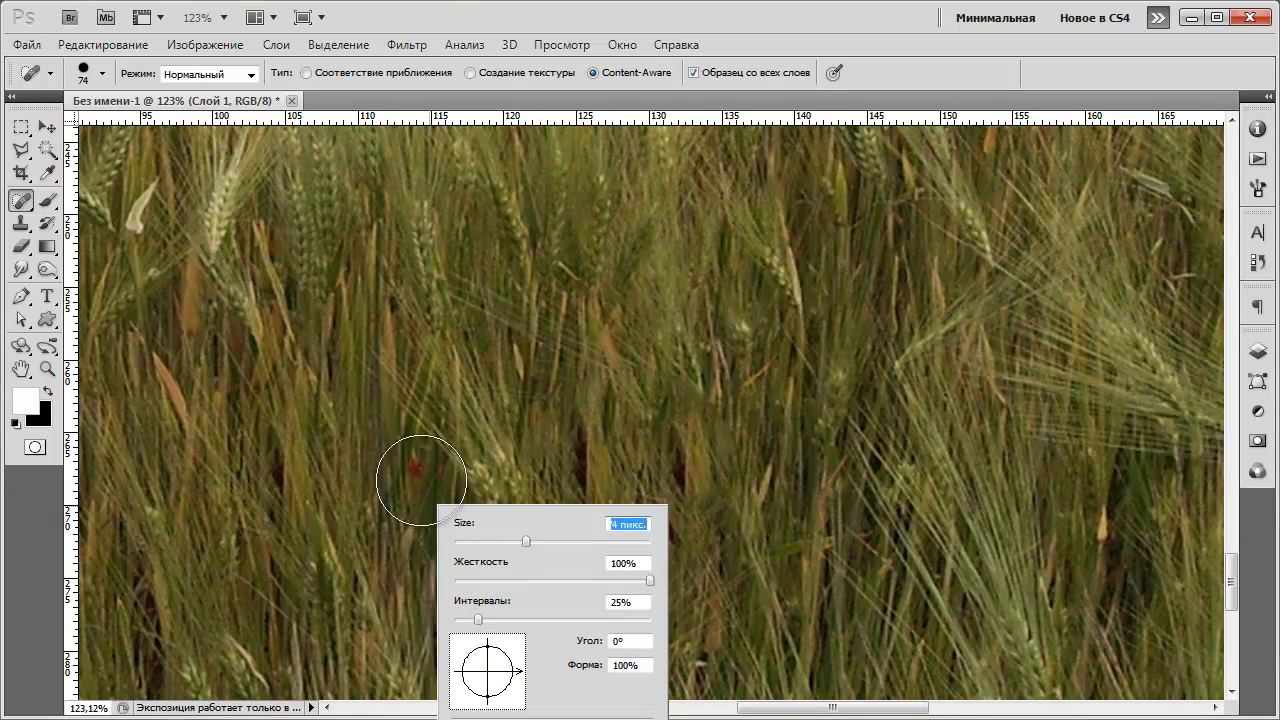
{"action": "left_click", "coordinate": [419, 470]}
{"action": "scroll", "coordinate": [515, 535], "scroll_direction": "down", "scroll_amount": 7}
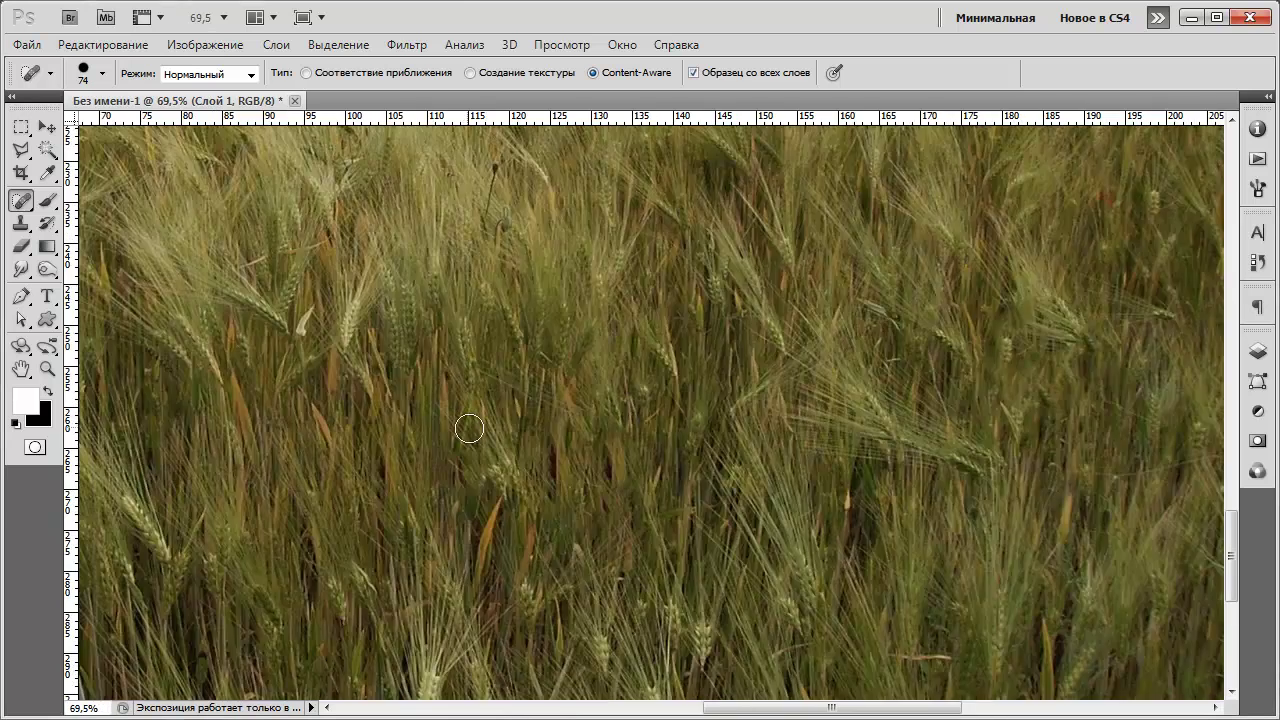
{"action": "scroll", "coordinate": [542, 397], "scroll_direction": "down", "scroll_amount": 1}
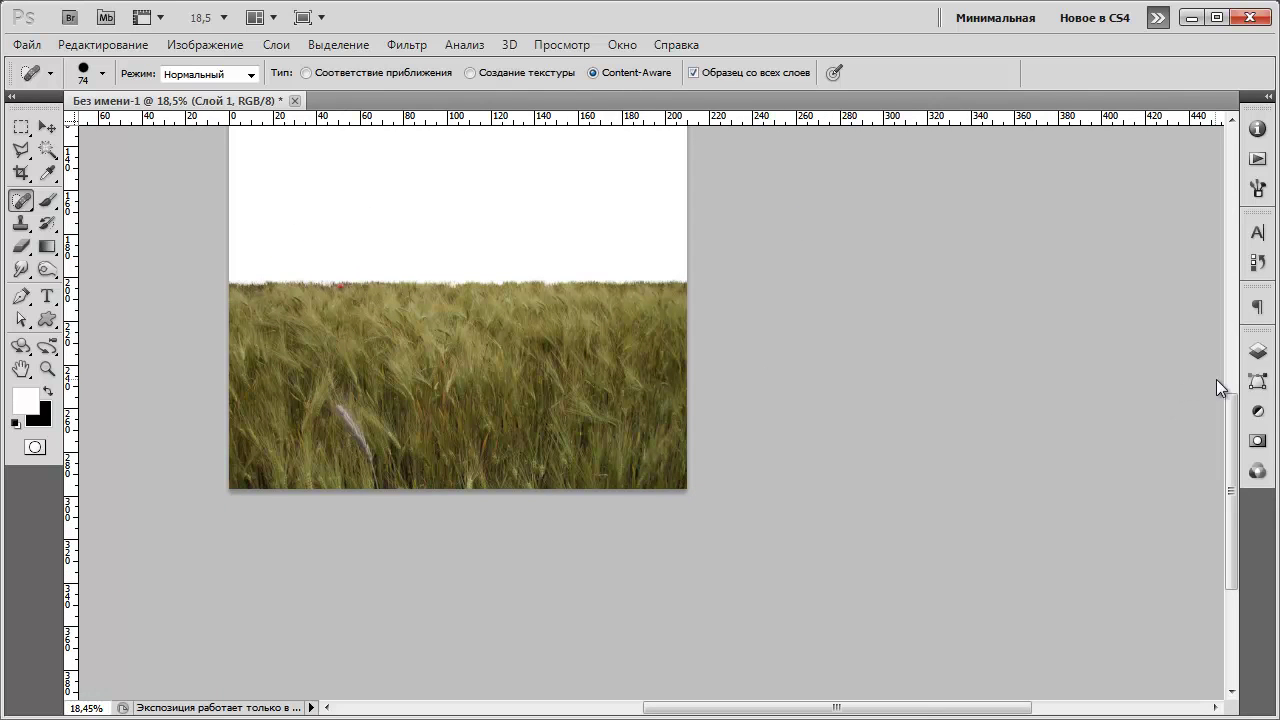
Add a Color Balance adjustment layer above the grass layer.
{"action": "left_click", "coordinate": [1257, 350]}
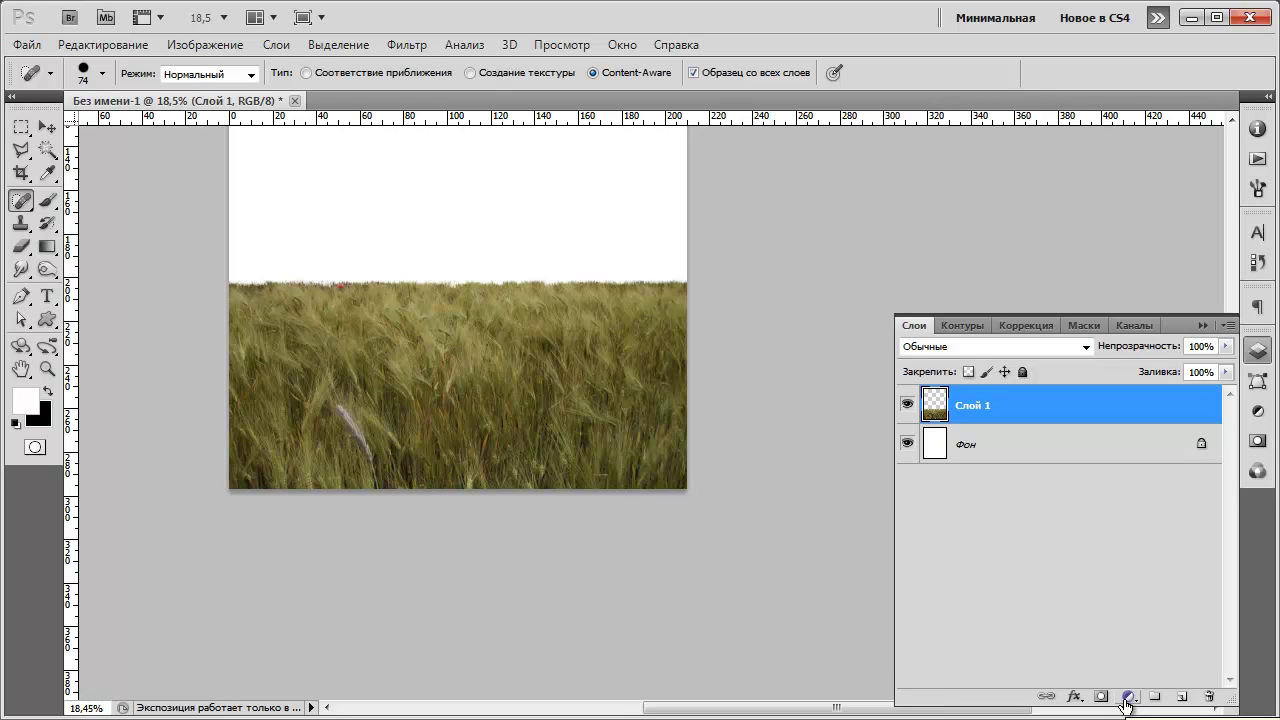
{"action": "left_click_drag", "start_coordinate": [1232, 702], "coordinate": [1180, 535]}
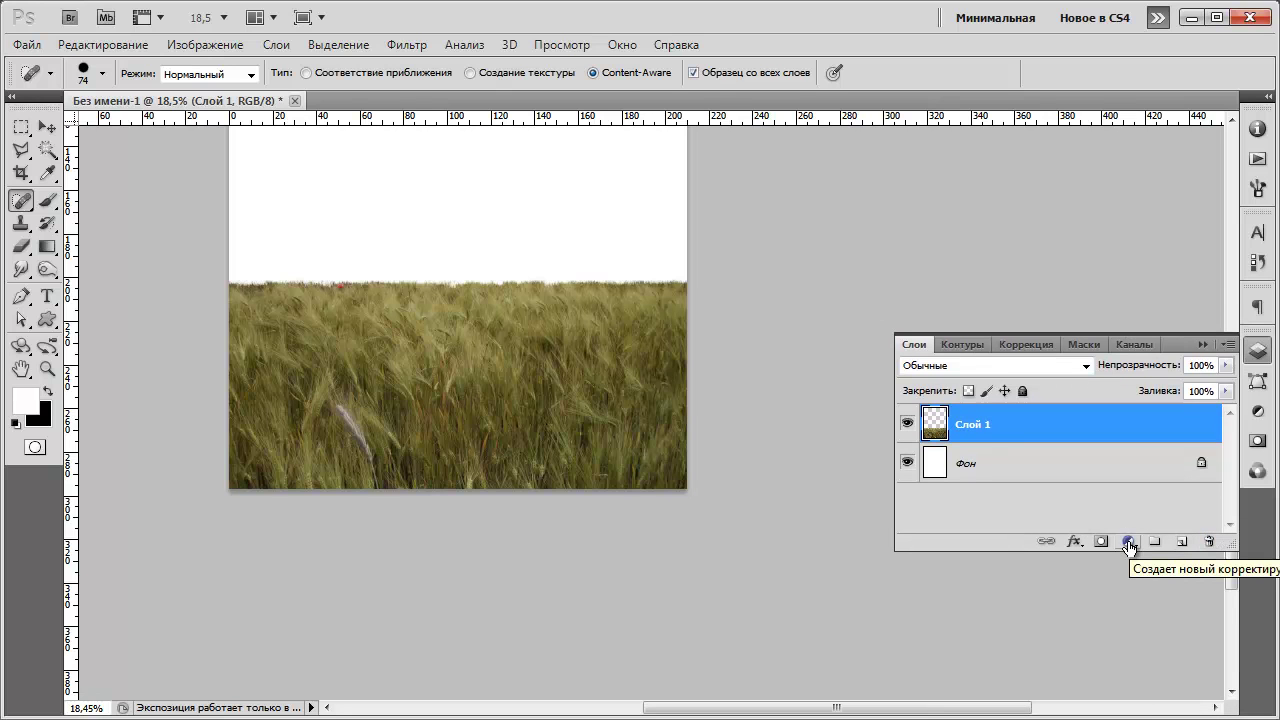
{"action": "left_click", "coordinate": [1129, 542]}
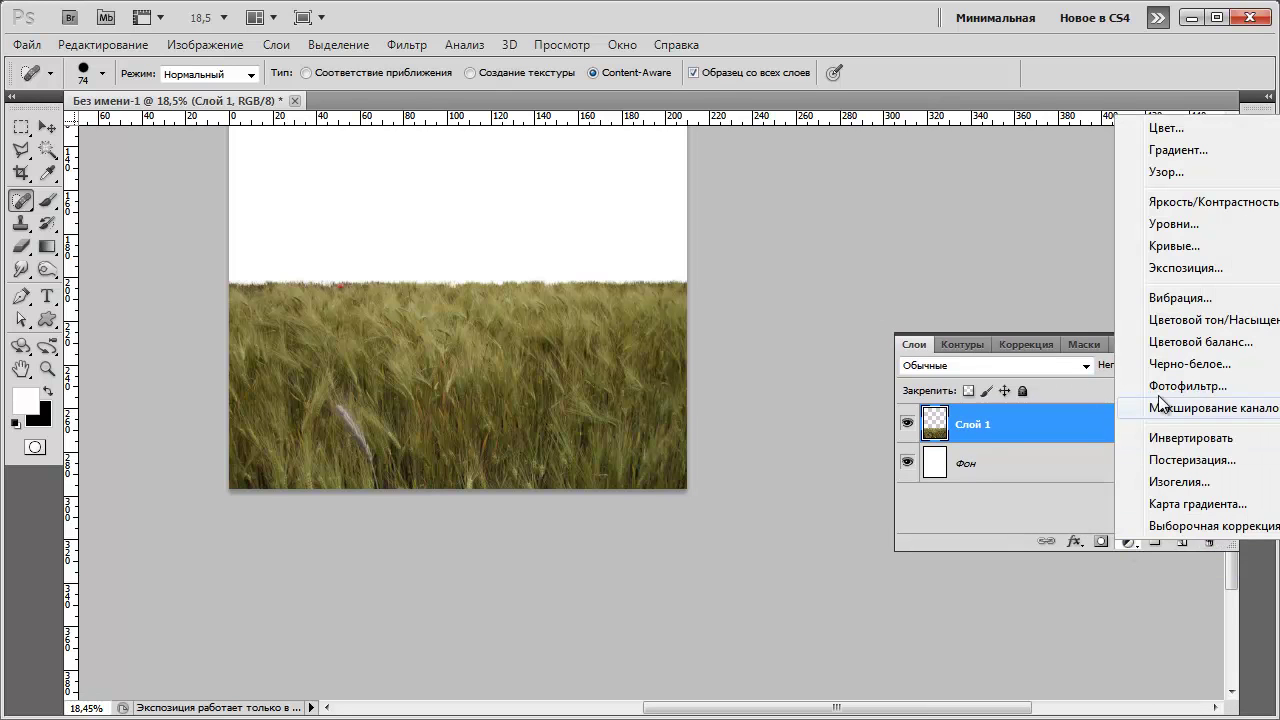
{"action": "left_click", "coordinate": [1169, 344]}
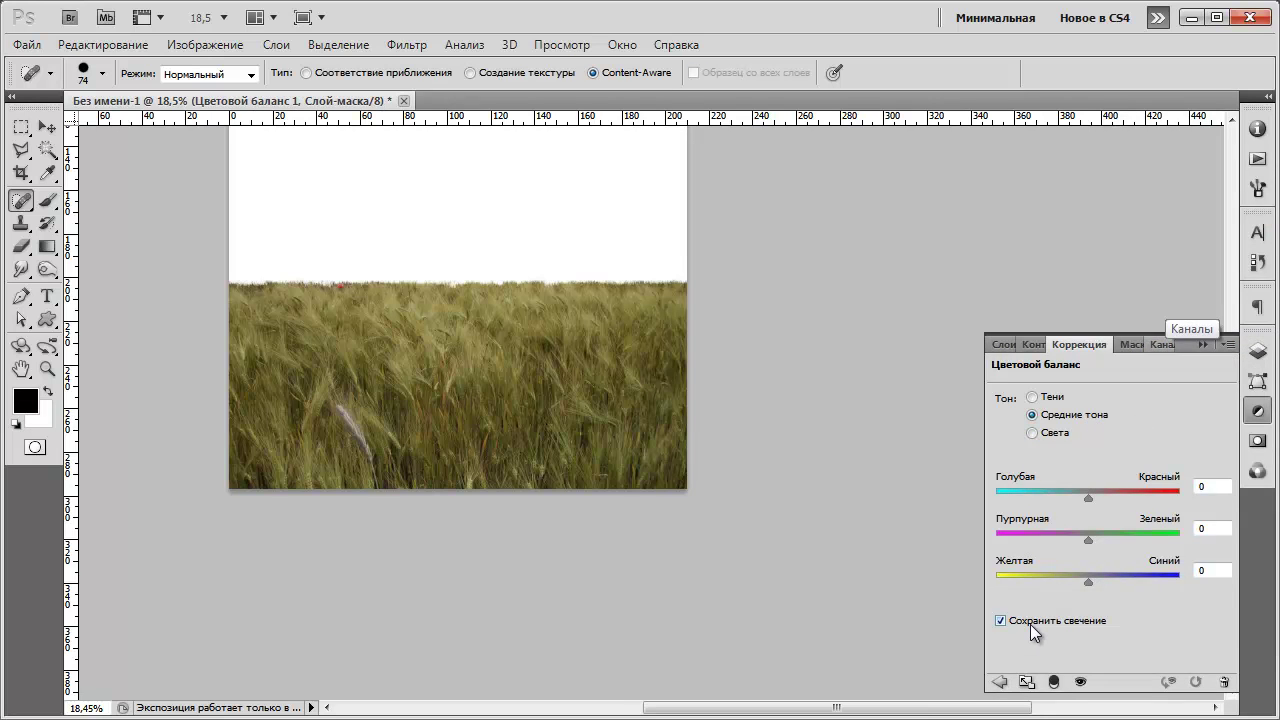
Set the midtone color balance to +10 for cyan–red, -20 for magenta–green and +10 for yellow–blue.
{"action": "left_click", "coordinate": [1195, 487]}
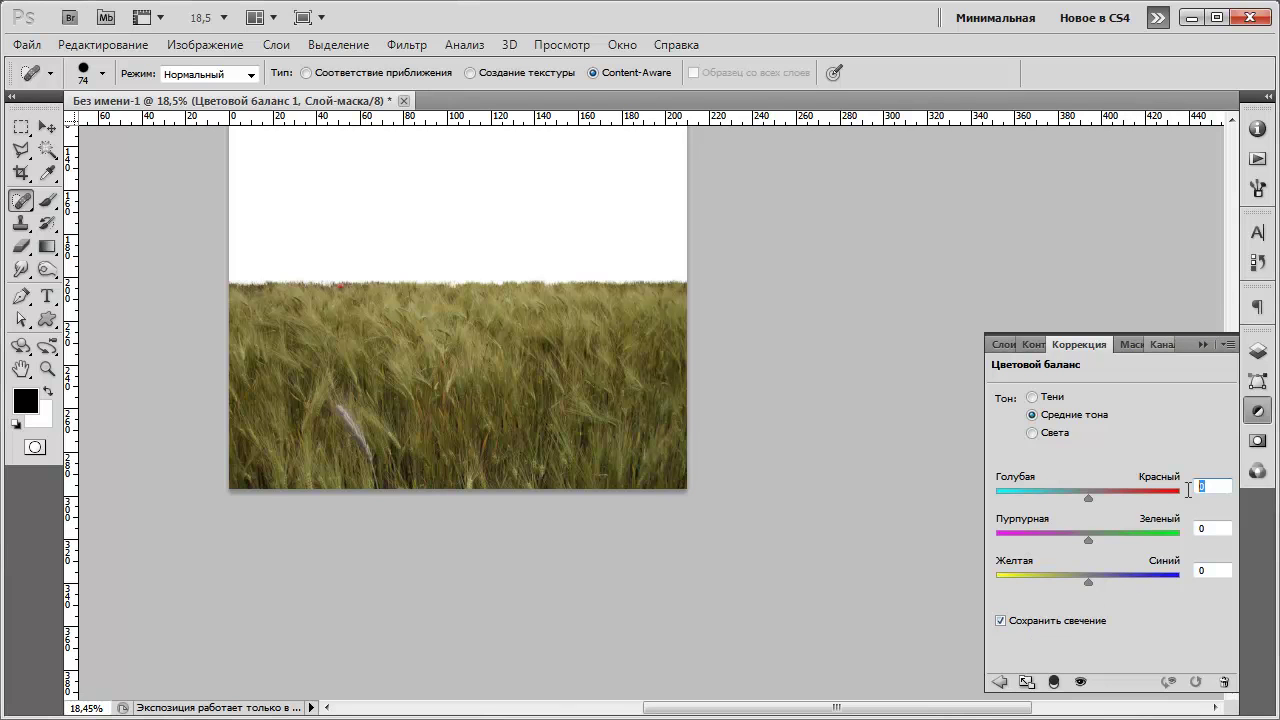
{"action": "type", "text": "10"}
{"action": "key", "text": "Tab"}
{"action": "left_click", "coordinate": [1213, 571]}
{"action": "double_click", "coordinate": [1213, 571]}
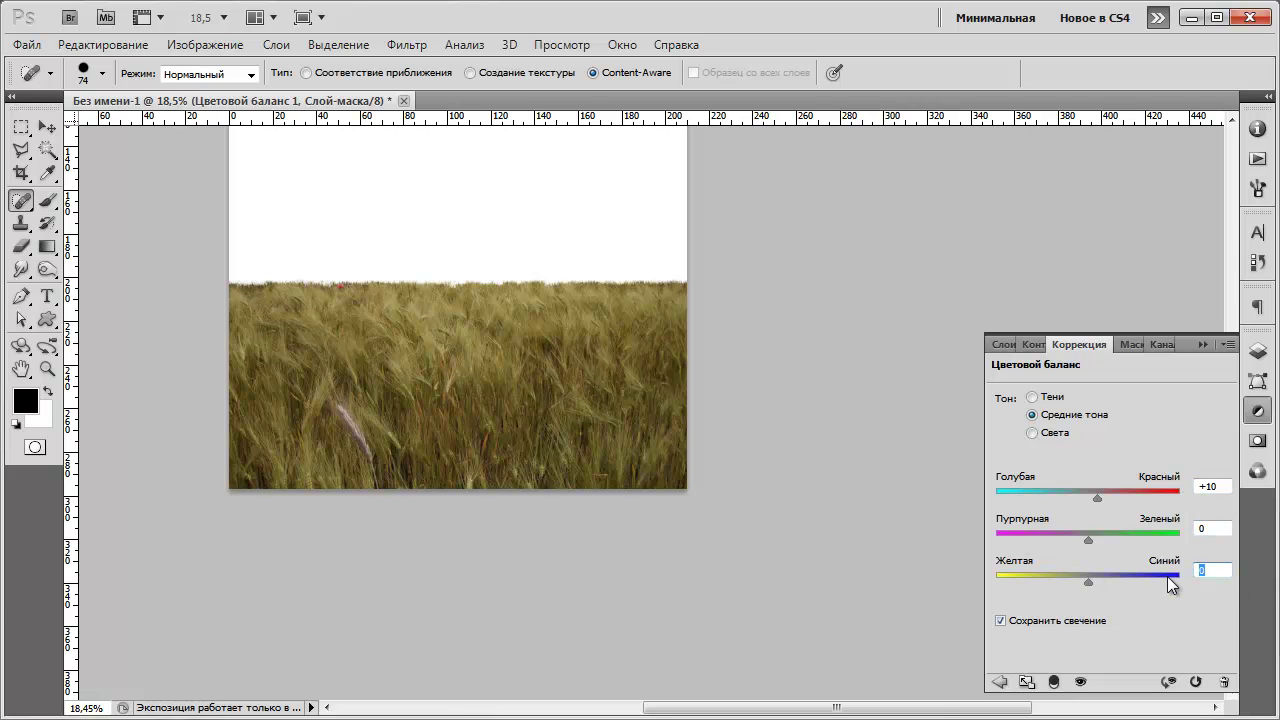
{"action": "key", "text": "shift+Tab"}
{"action": "type", "text": "-20"}
{"action": "key", "text": "Tab"}
{"action": "type", "text": "+10"}
Clip the Color Balance adjustment layer to the grass layer.
{"action": "left_click", "coordinate": [1258, 350]}
{"action": "right_click", "coordinate": [1044, 430]}
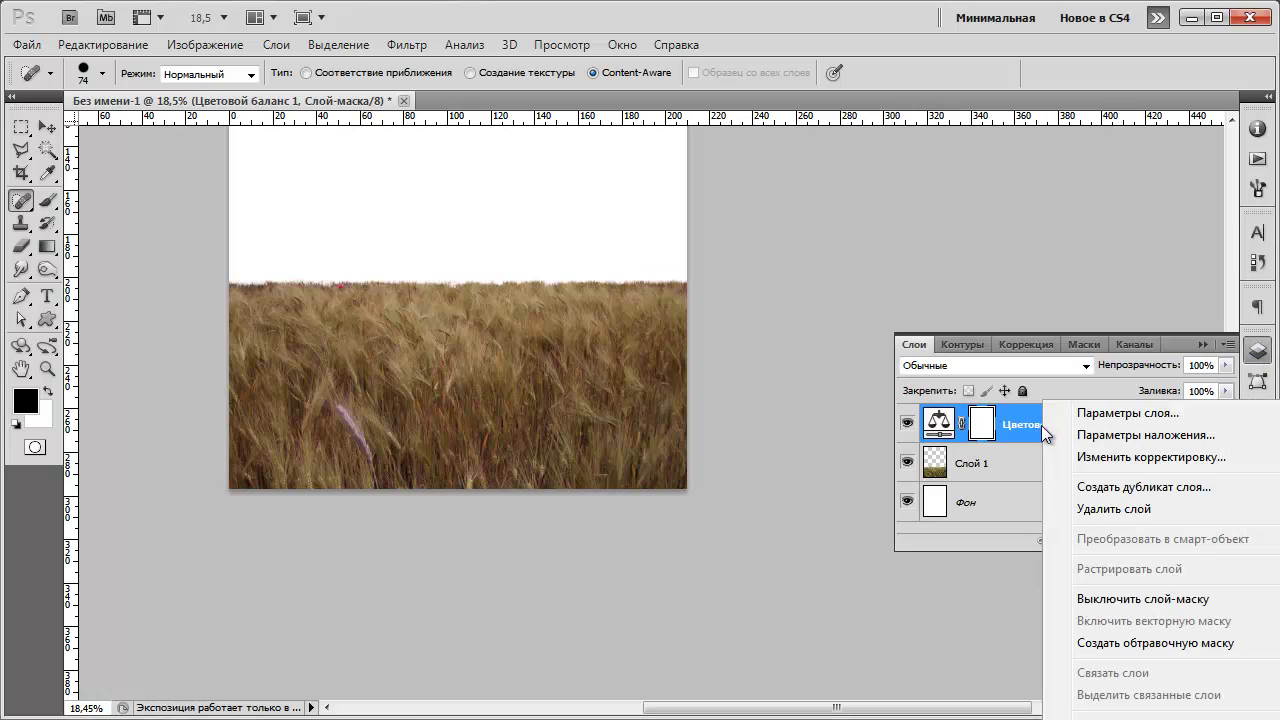
{"action": "left_click", "coordinate": [1160, 642]}
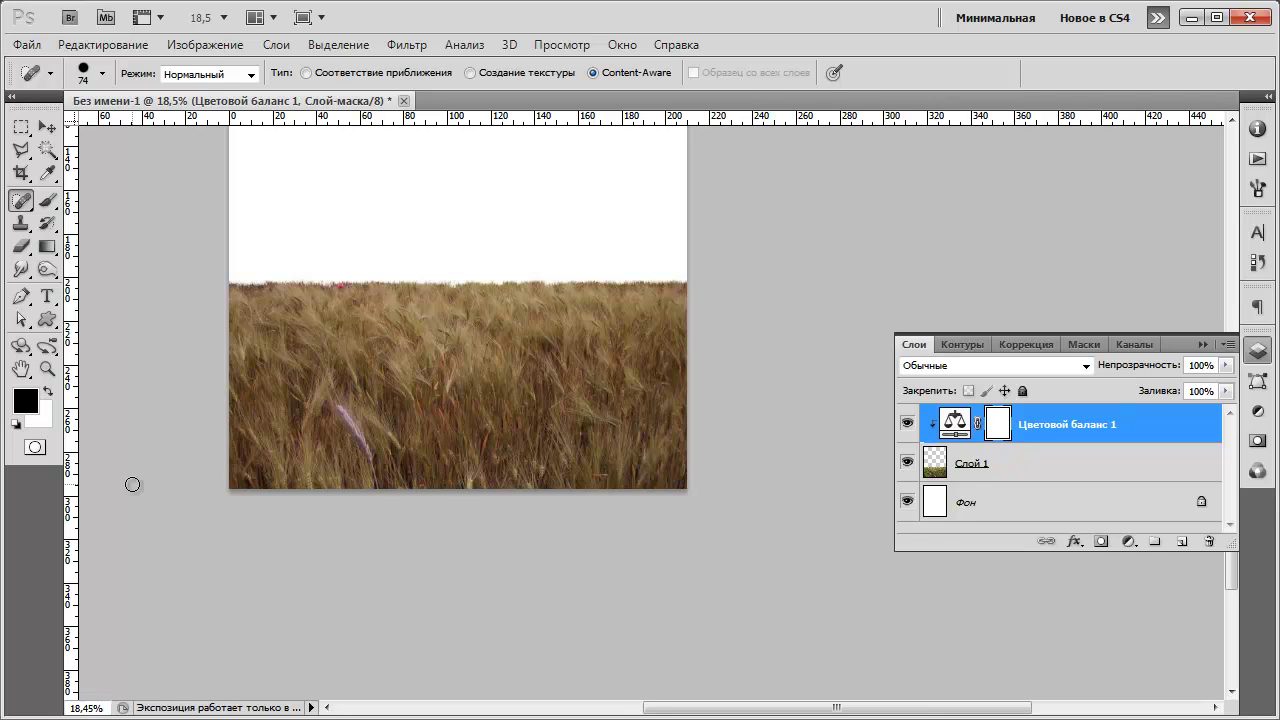
Open the sky photo Sky_1__Stock__by_QueenAquarius.jpg from the япония folder.
{"action": "left_click", "coordinate": [30, 44]}
{"action": "left_click", "coordinate": [66, 86]}
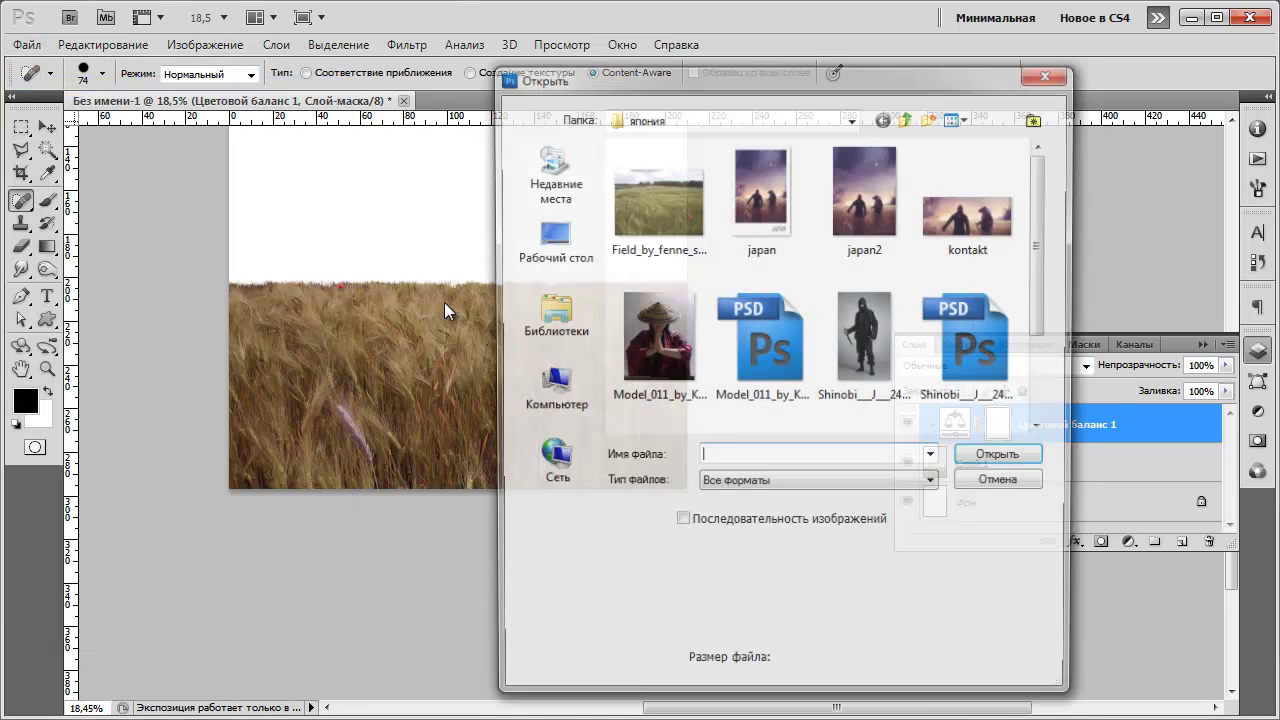
{"action": "left_click_drag", "start_coordinate": [1040, 232], "coordinate": [1048, 352]}
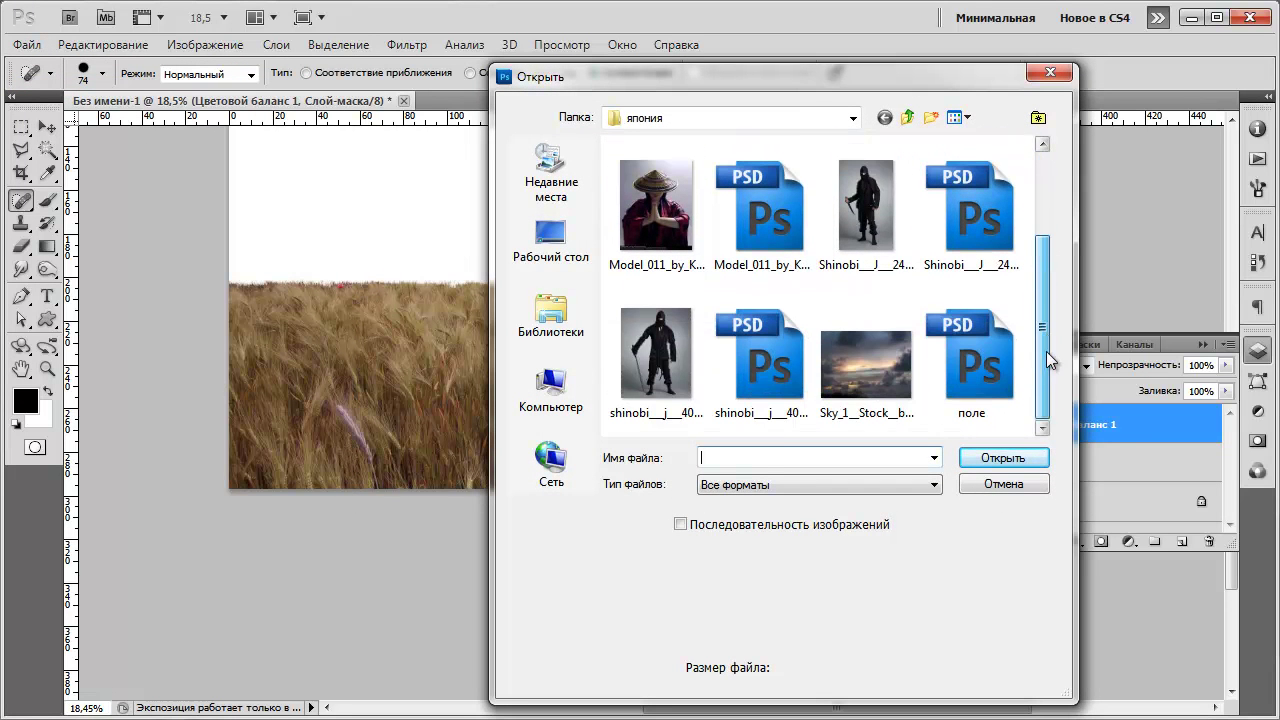
{"action": "double_click", "coordinate": [876, 374]}
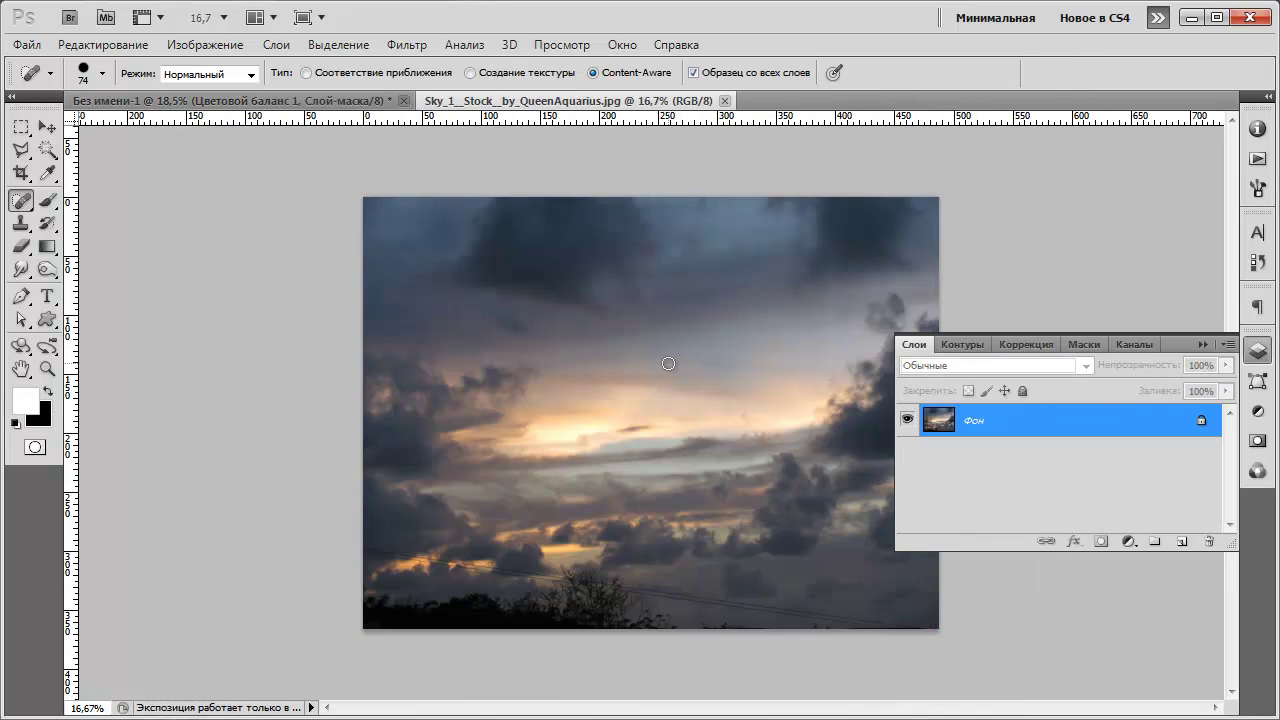
Copy the sky photo into the composition as a new layer with the Move tool and close the source photo.
{"action": "key", "text": "x"}
{"action": "left_click", "coordinate": [47, 127]}
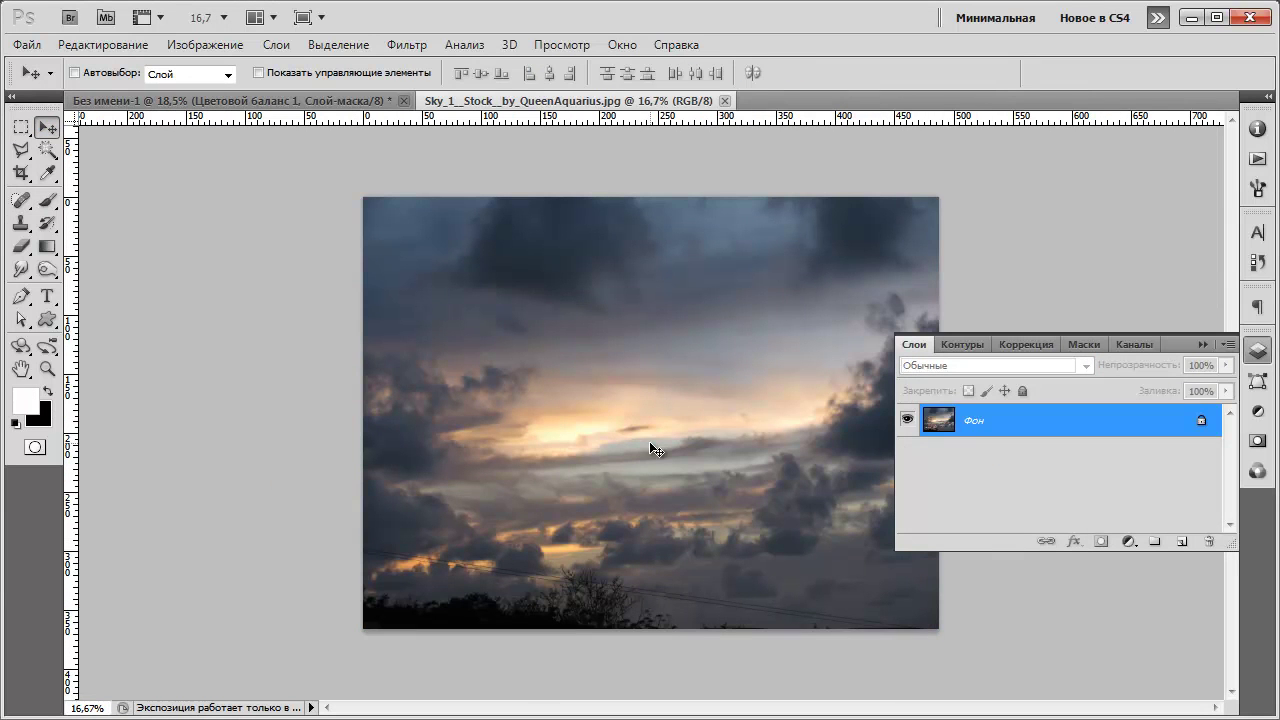
{"action": "left_click_drag", "start_coordinate": [348, 108], "coordinate": [485, 303]}
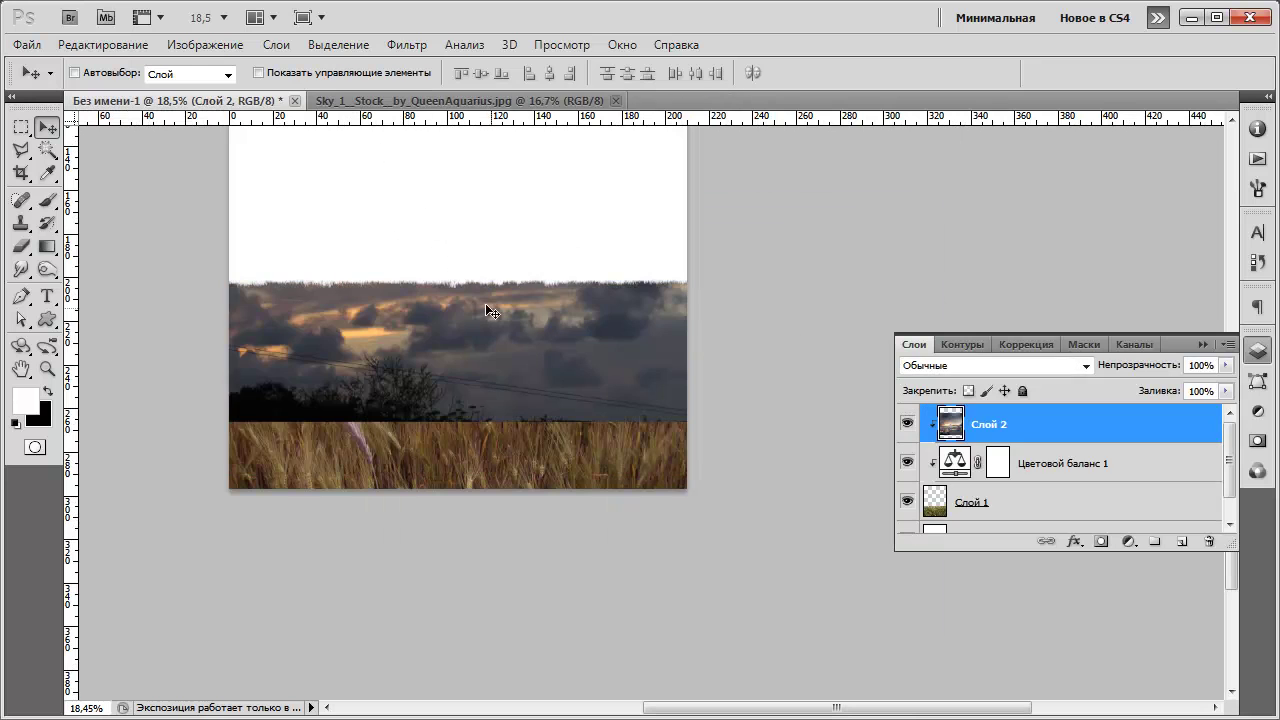
{"action": "left_click", "coordinate": [585, 101]}
{"action": "left_click", "coordinate": [615, 101]}
Release the sky layer from the clipping mask and place it beneath the grass layer.
{"action": "scroll", "coordinate": [778, 340], "scroll_direction": "down", "scroll_amount": 1}
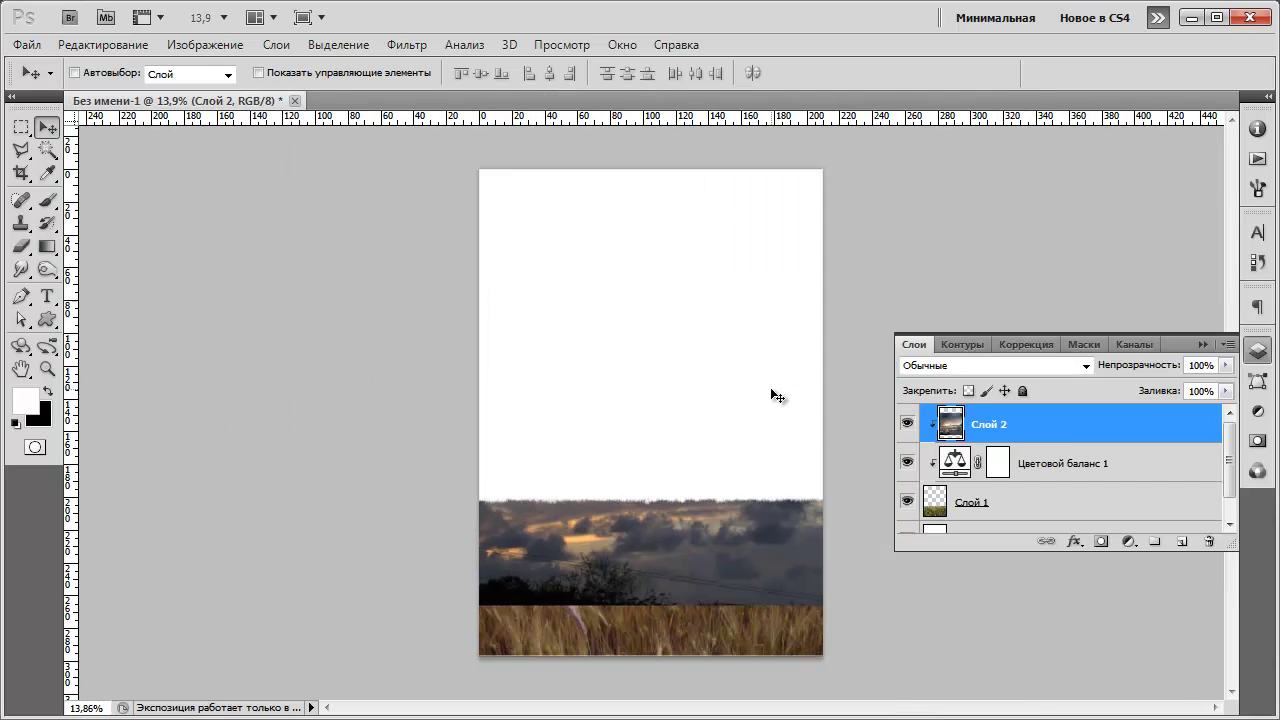
{"action": "scroll", "coordinate": [706, 323], "scroll_direction": "down", "scroll_amount": 1}
{"action": "left_click_drag", "start_coordinate": [706, 523], "coordinate": [690, 592]}
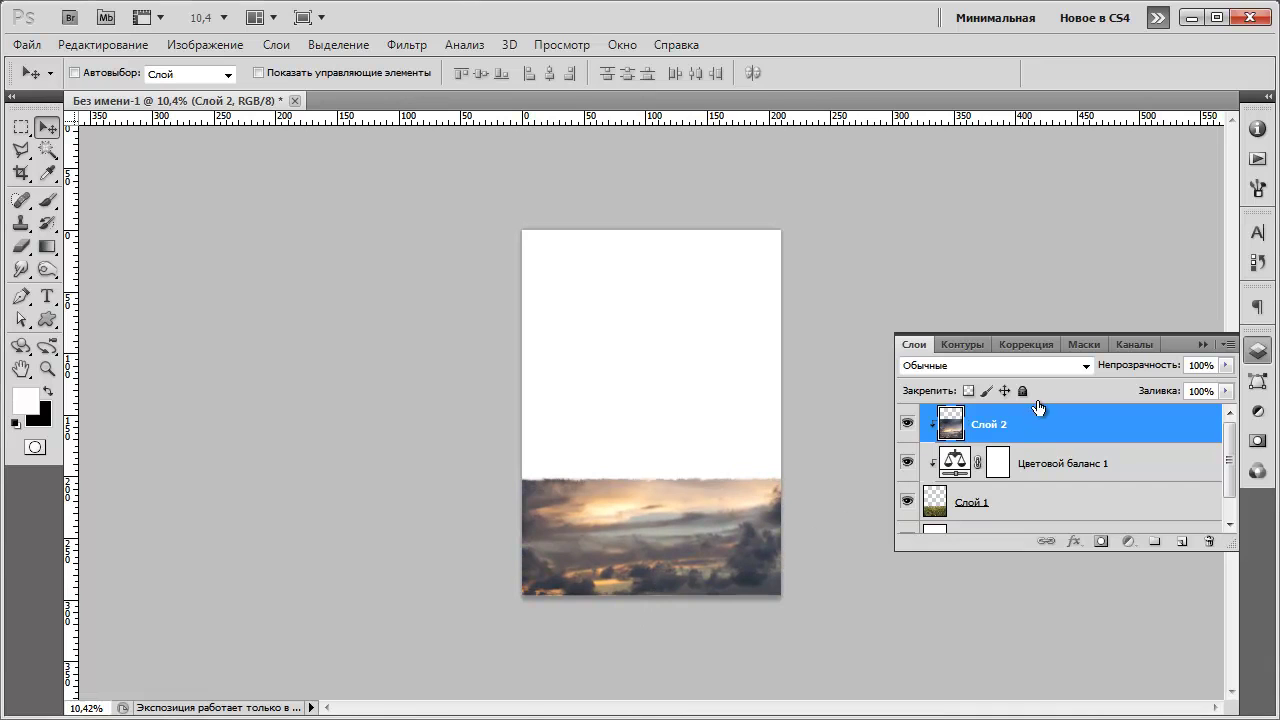
{"action": "right_click", "coordinate": [1000, 402]}
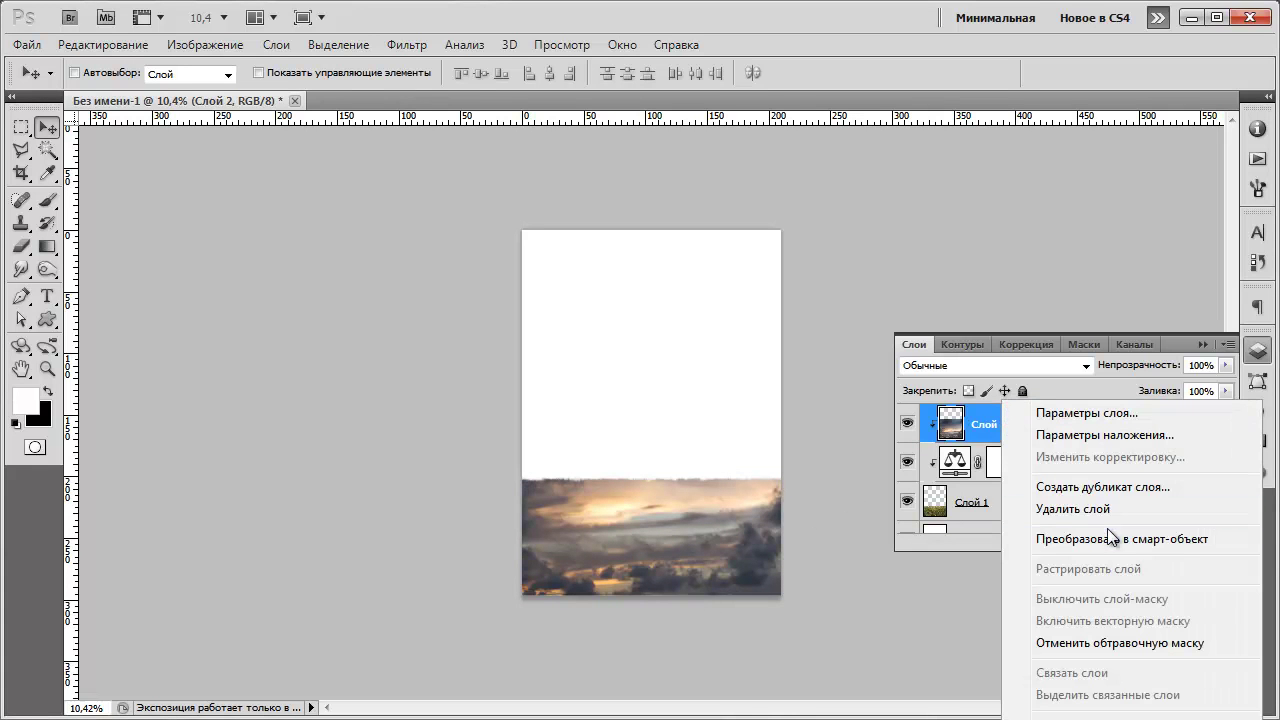
{"action": "left_click", "coordinate": [1104, 645]}
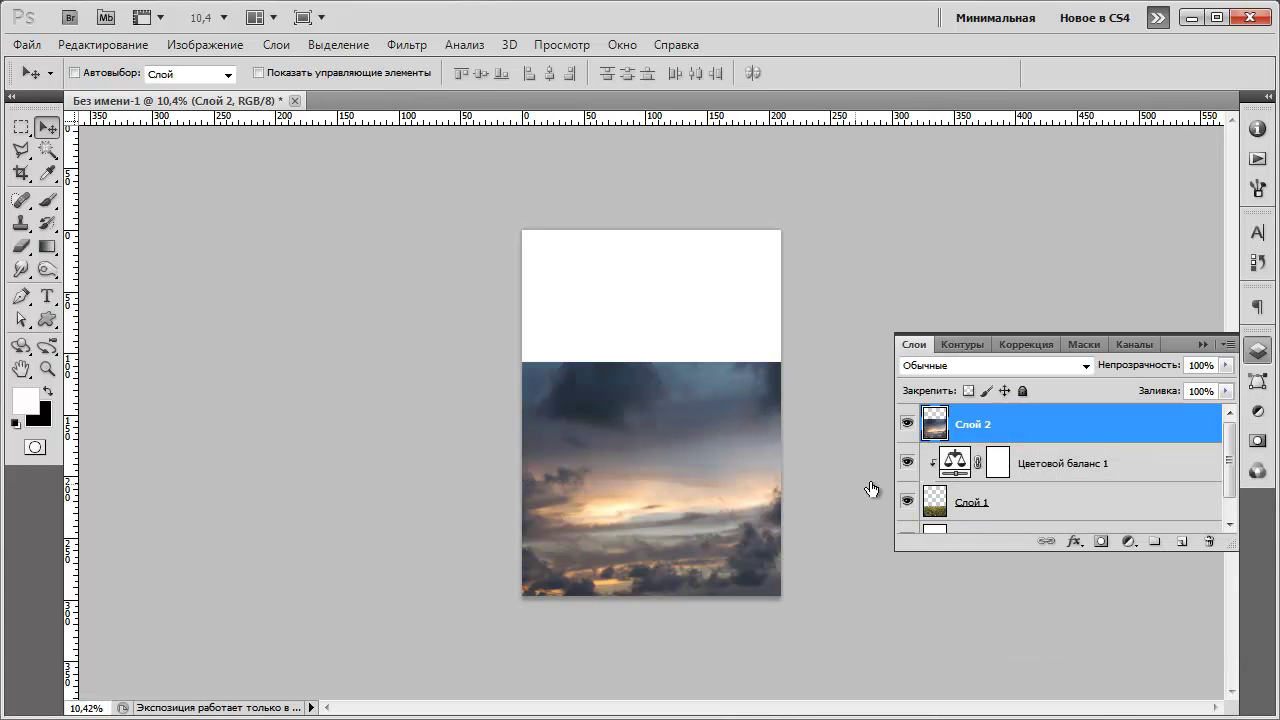
{"action": "left_click_drag", "start_coordinate": [1090, 432], "coordinate": [1096, 521]}
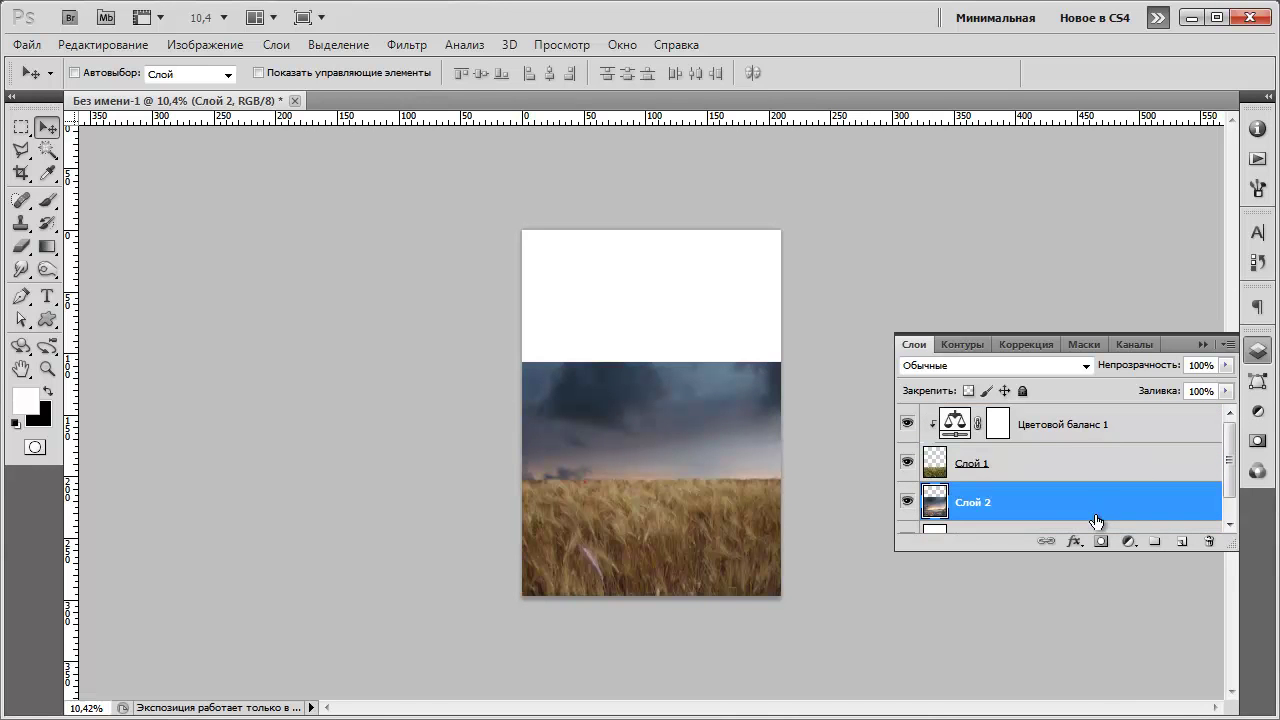
Move the sky layer up and stretch it vertically with Free Transform to about 154% height, covering the page above the grass.
{"action": "left_click_drag", "start_coordinate": [612, 481], "coordinate": [615, 426]}
{"action": "left_click", "coordinate": [128, 47]}
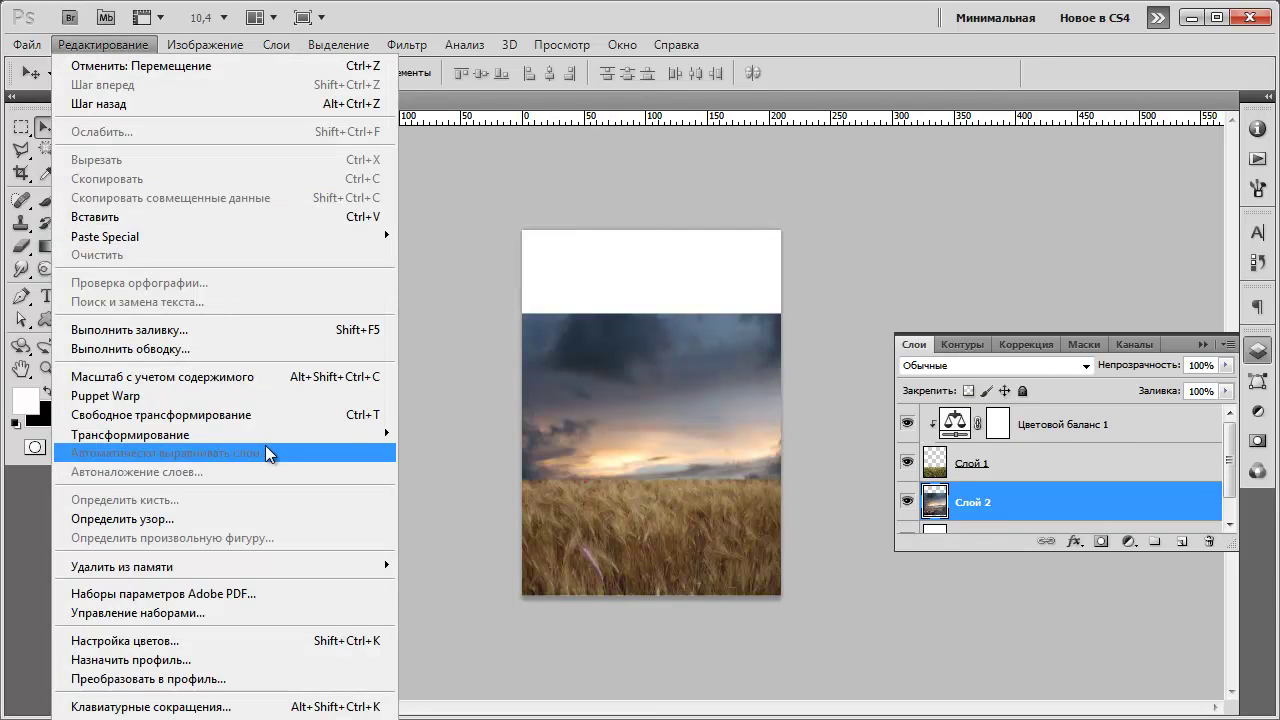
{"action": "left_click", "coordinate": [280, 418]}
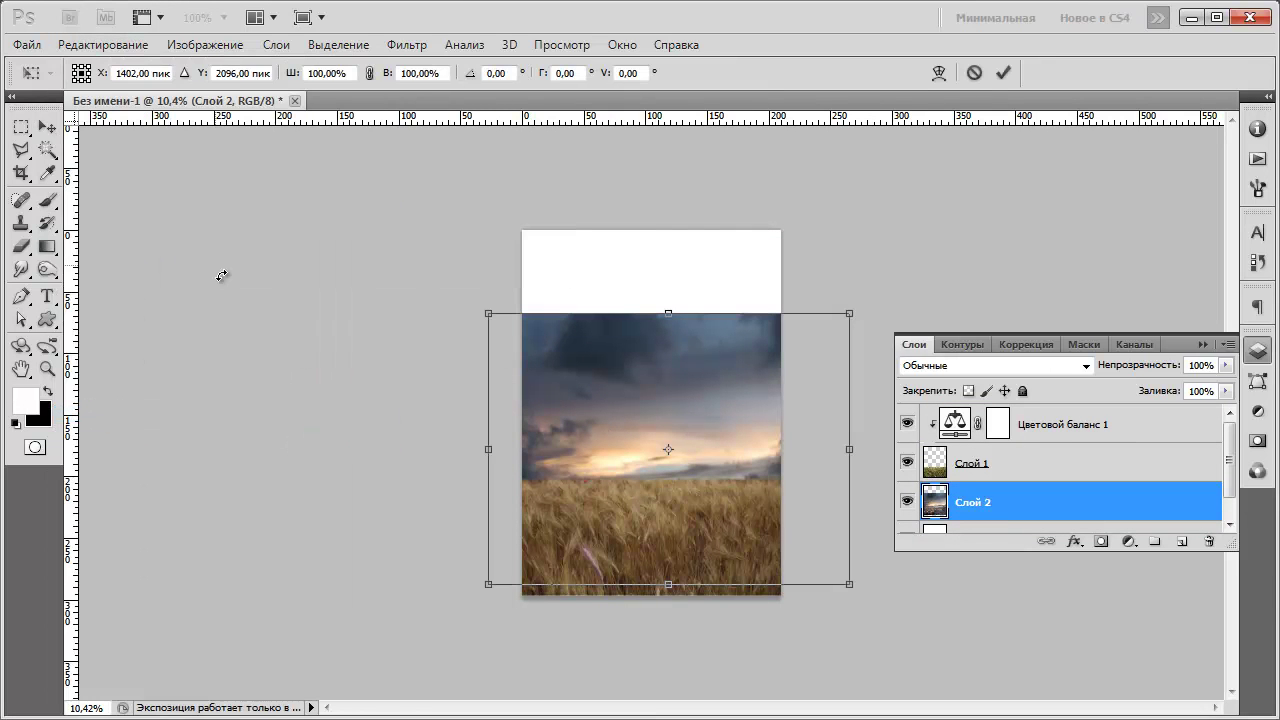
{"action": "right_click", "coordinate": [600, 382]}
{"action": "left_click", "coordinate": [705, 434]}
{"action": "left_click_drag", "start_coordinate": [668, 316], "coordinate": [642, 232]}
{"action": "scroll", "coordinate": [652, 415], "scroll_direction": "down", "scroll_amount": 2}
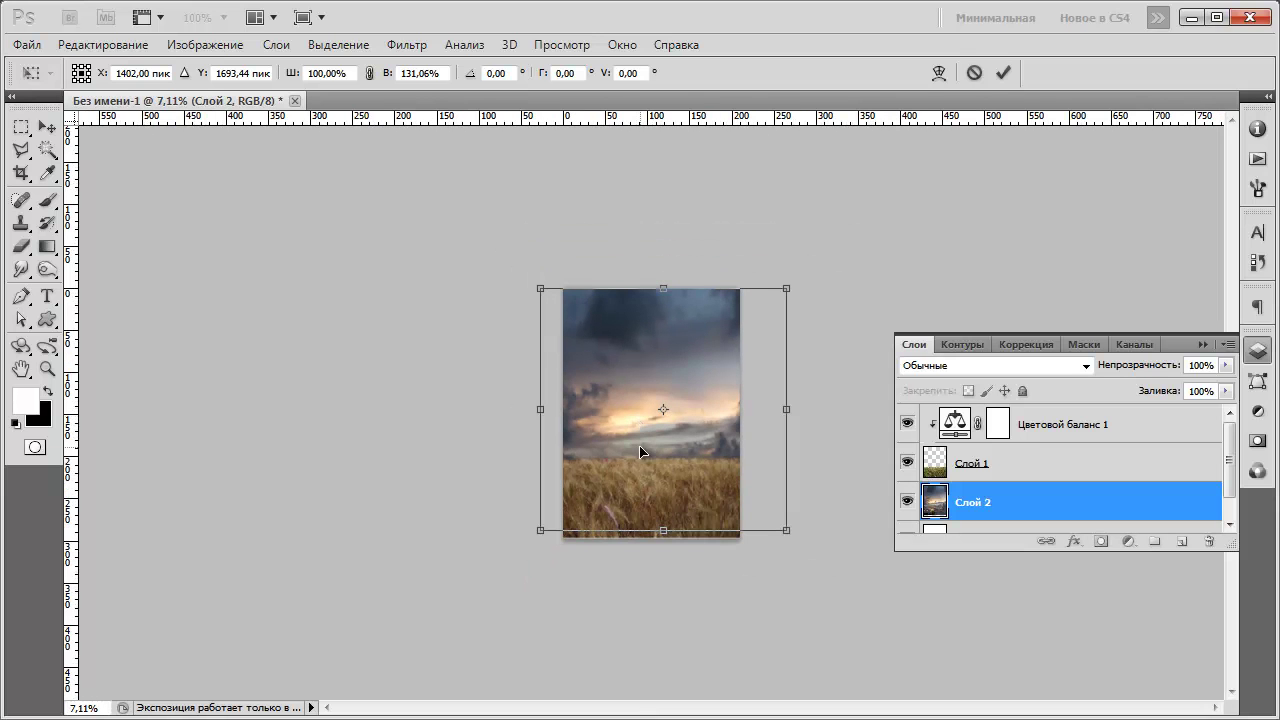
{"action": "left_click_drag", "start_coordinate": [652, 530], "coordinate": [663, 571]}
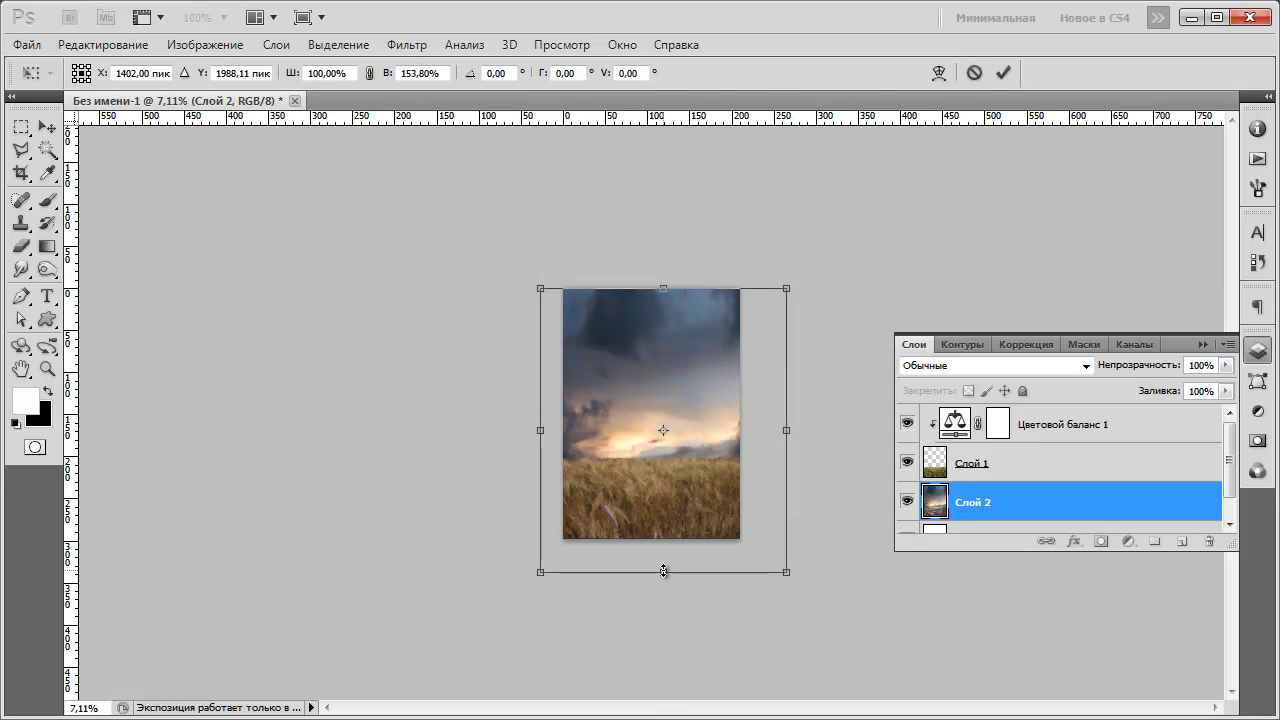
{"action": "key", "text": "Return"}
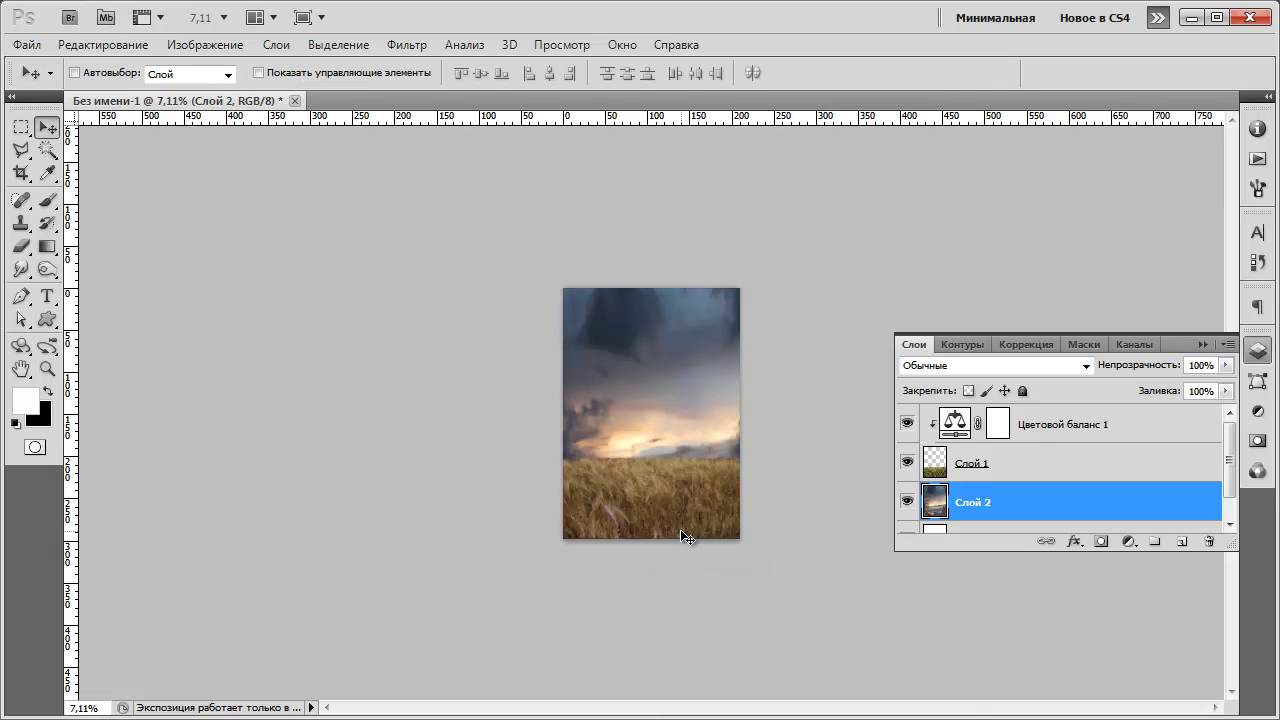
Check the horizon between sky and grass, and add a new empty layer above the Color Balance adjustment layer.
{"action": "scroll", "coordinate": [687, 493], "scroll_direction": "up", "scroll_amount": 3}
{"action": "scroll", "coordinate": [484, 522], "scroll_direction": "up", "scroll_amount": 4}
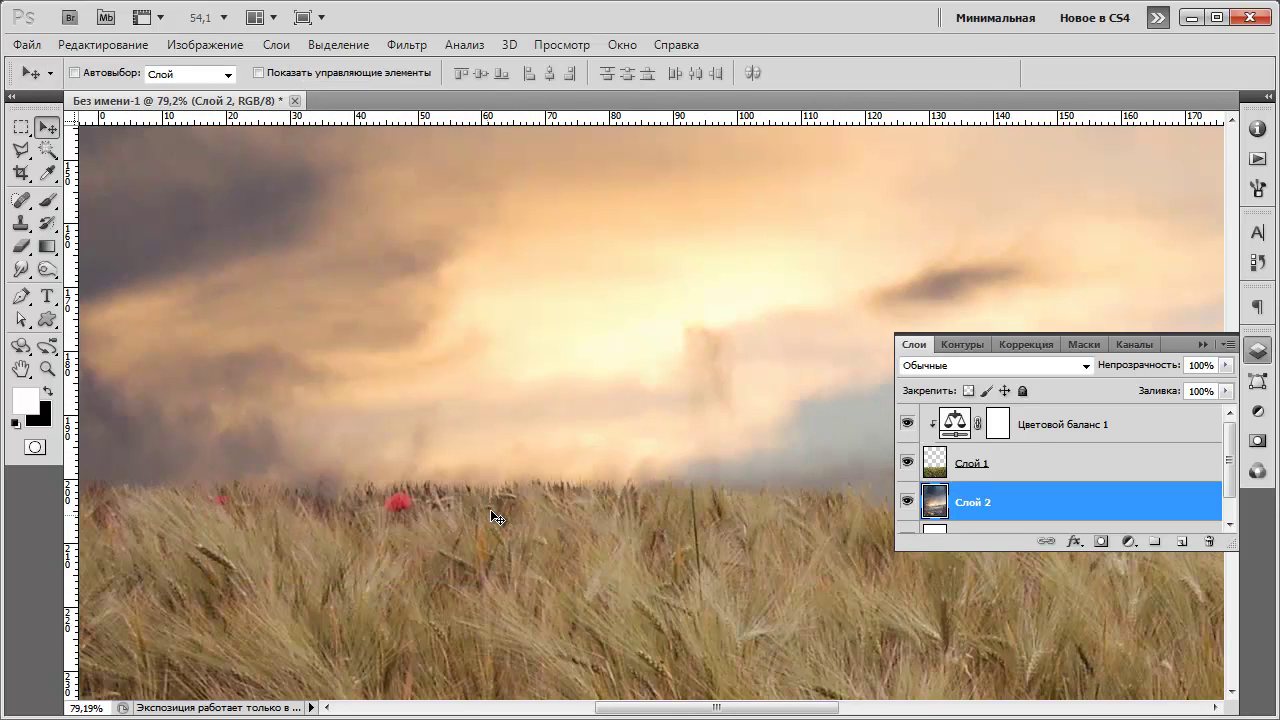
{"action": "scroll", "coordinate": [704, 470], "scroll_direction": "down", "scroll_amount": 4}
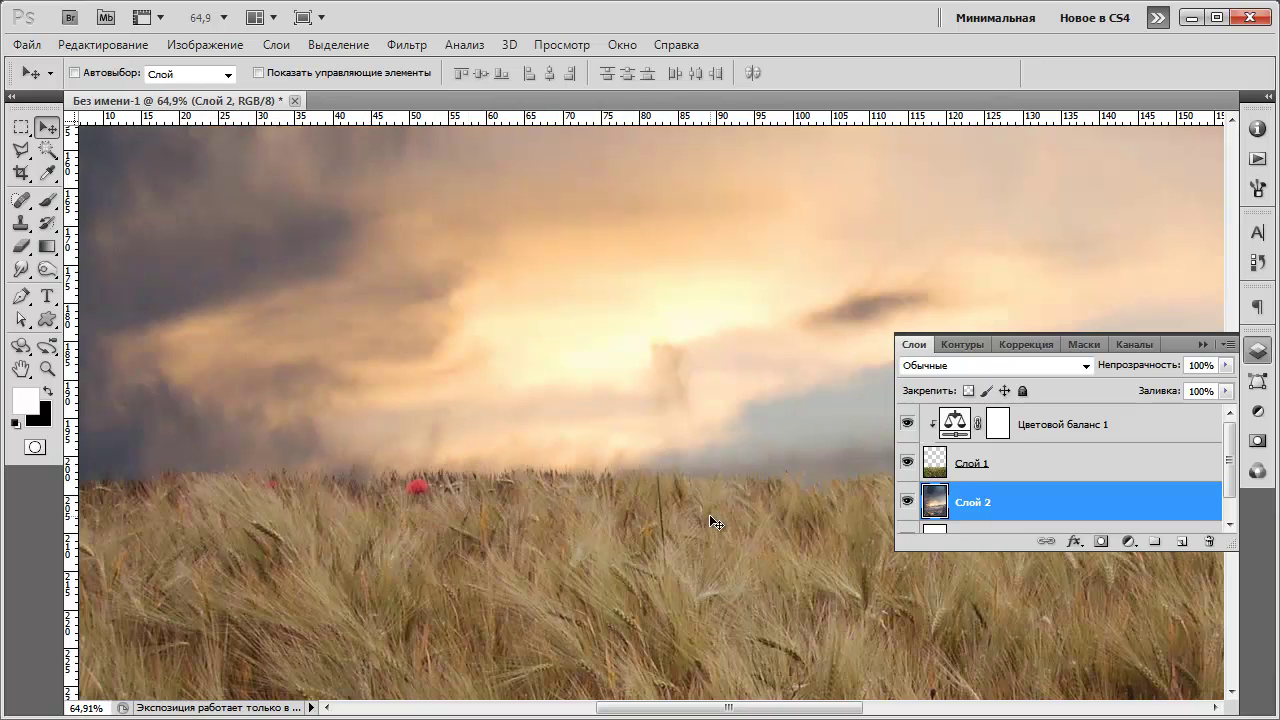
{"action": "scroll", "coordinate": [321, 463], "scroll_direction": "down", "scroll_amount": 3}
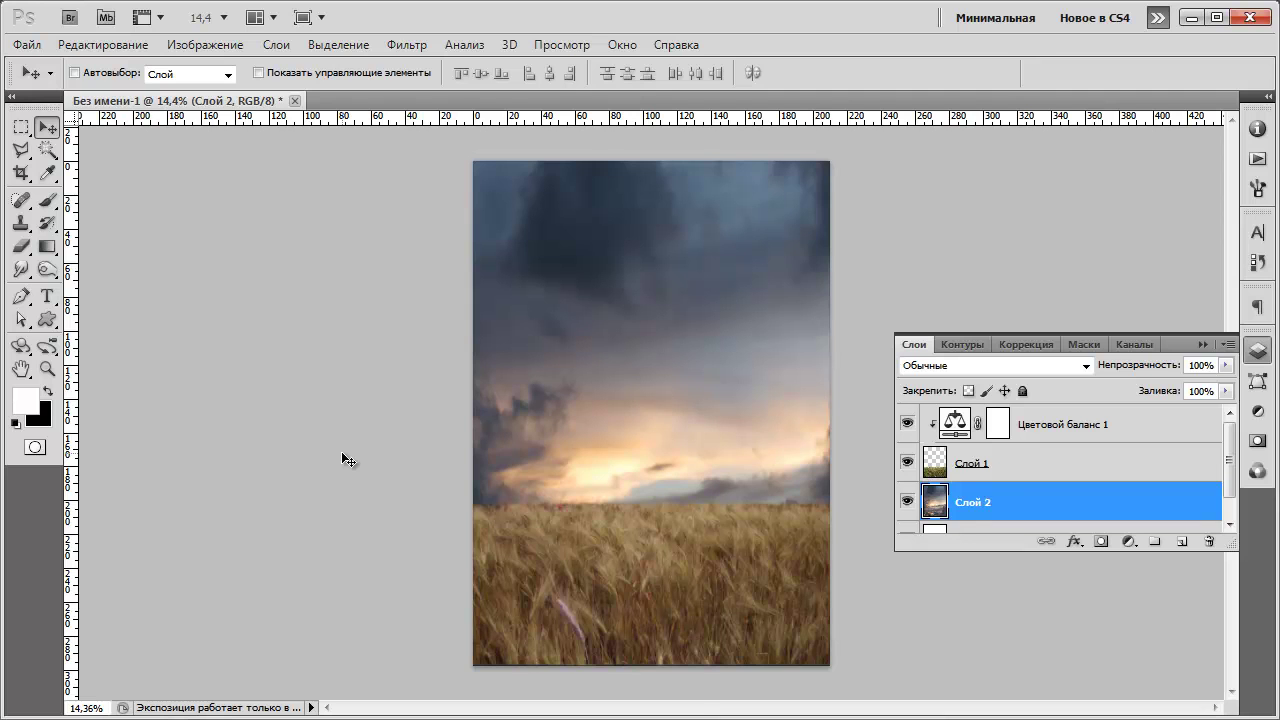
{"action": "left_click", "coordinate": [1160, 443]}
{"action": "left_click", "coordinate": [1182, 541]}
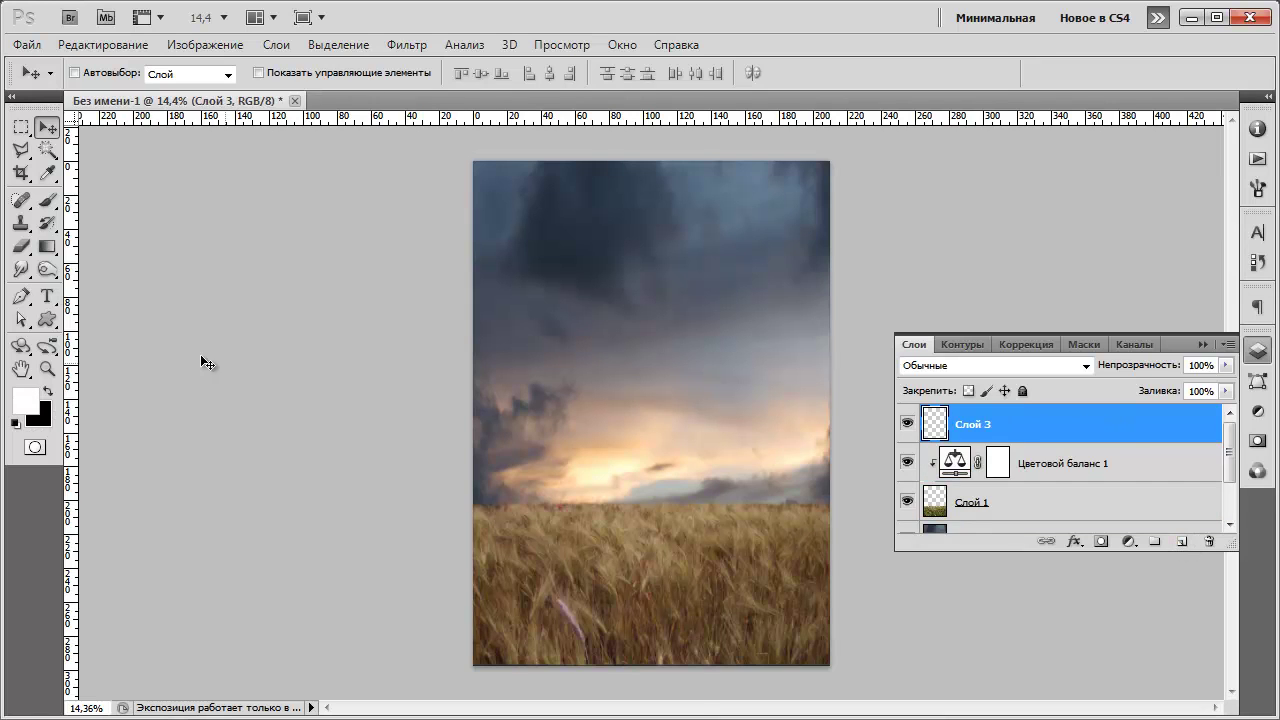
Choose the soft round 45 px preset for the Brush tool and set its size to 1000 px with 0% hardness.
{"action": "left_click", "coordinate": [47, 199]}
{"action": "right_click", "coordinate": [580, 342]}
{"action": "scroll", "coordinate": [760, 470], "scroll_direction": "down", "scroll_amount": 15}
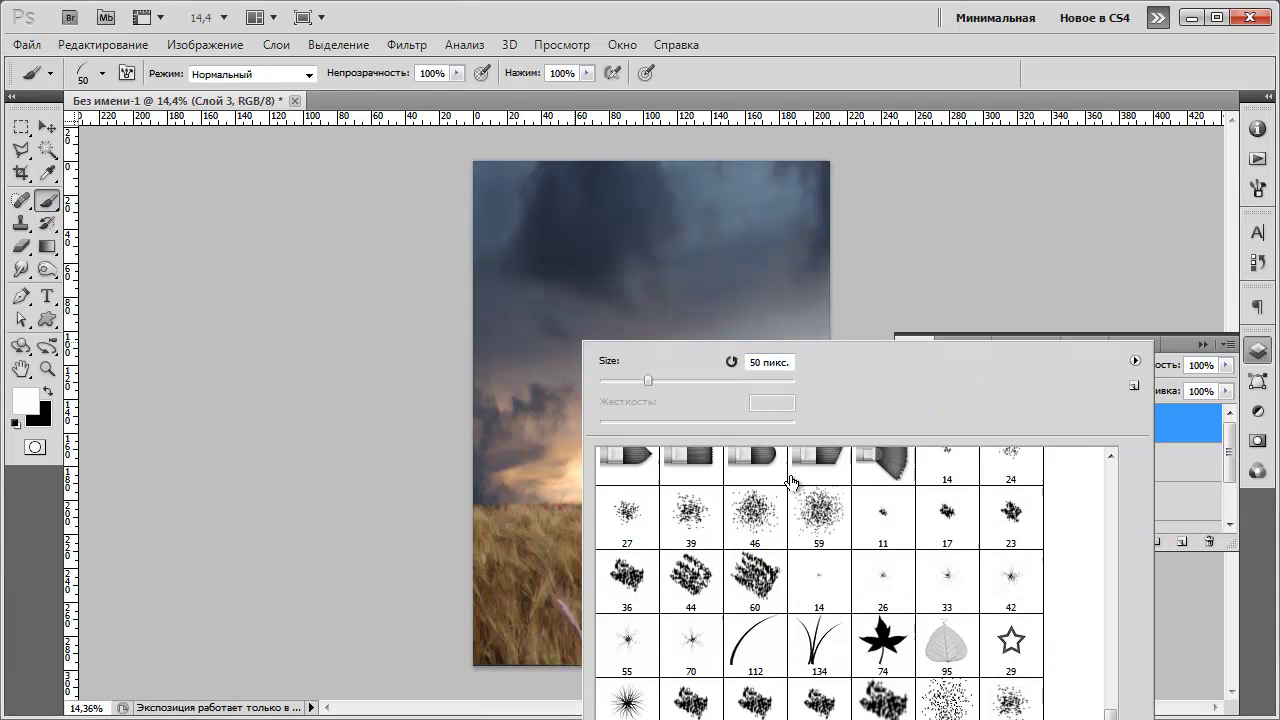
{"action": "scroll", "coordinate": [790, 482], "scroll_direction": "up", "scroll_amount": 5}
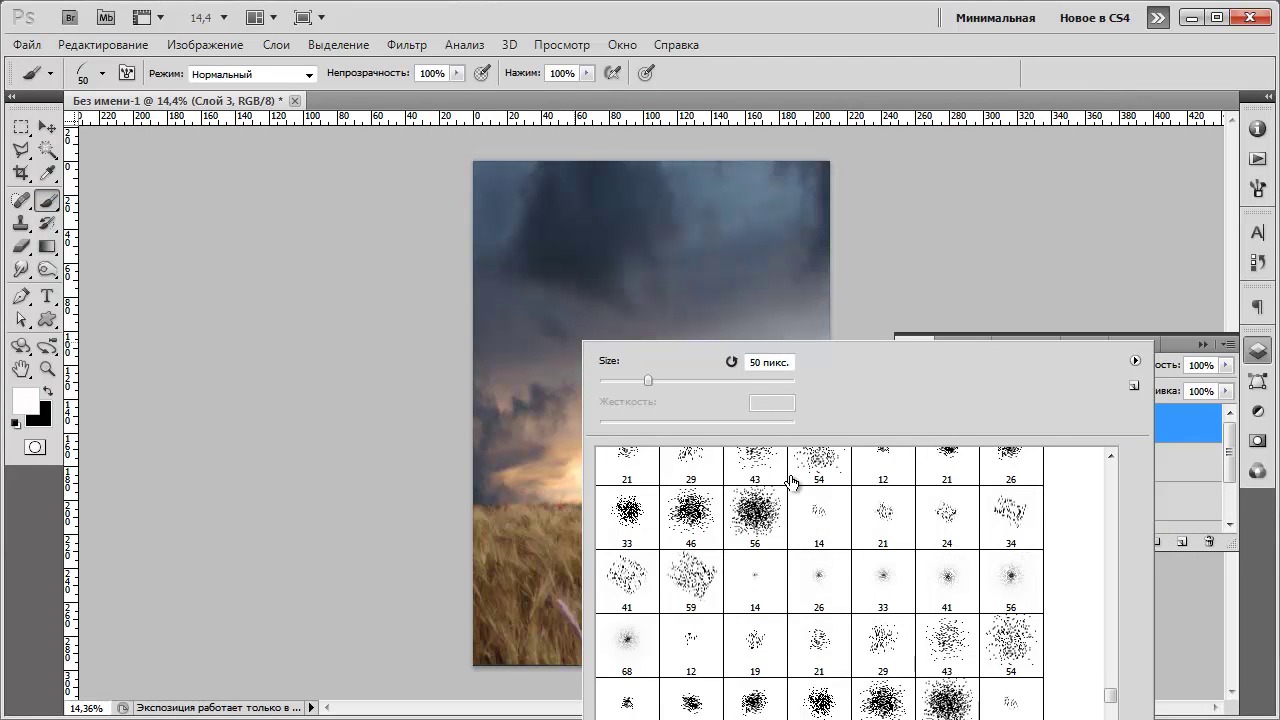
{"action": "left_click", "coordinate": [819, 628]}
{"action": "double_click", "coordinate": [757, 362]}
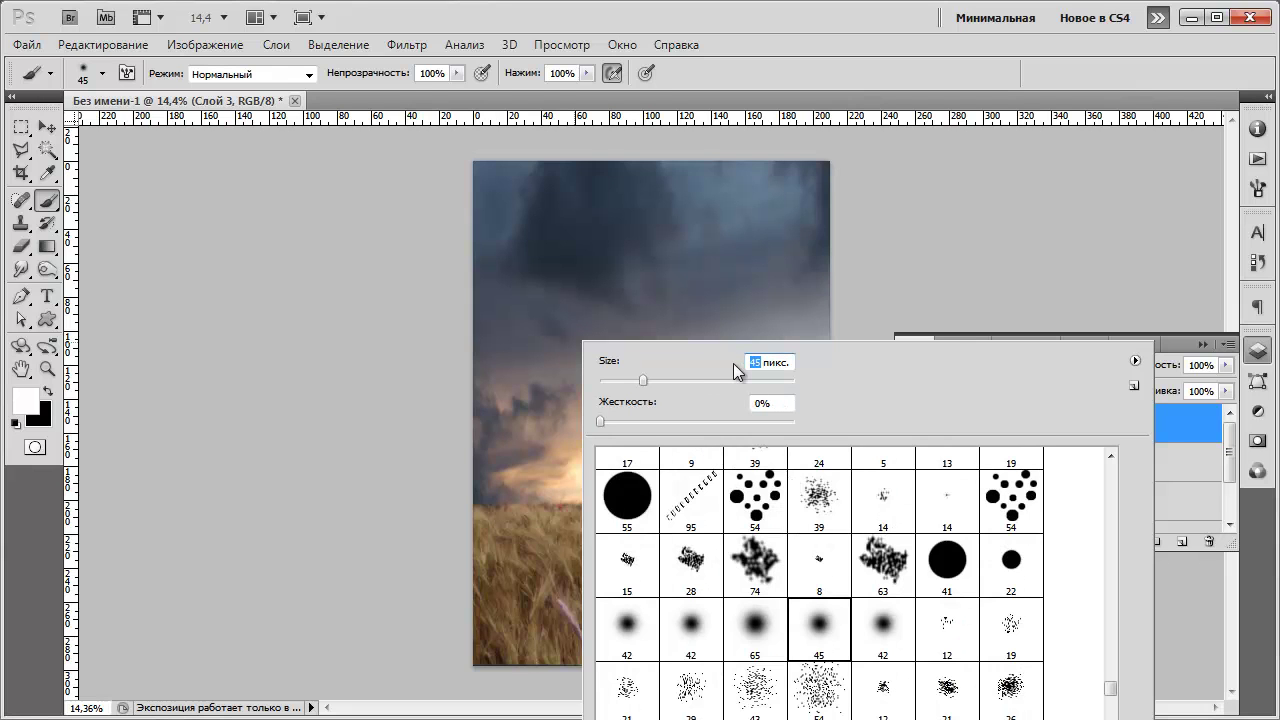
{"action": "type", "text": "1000"}
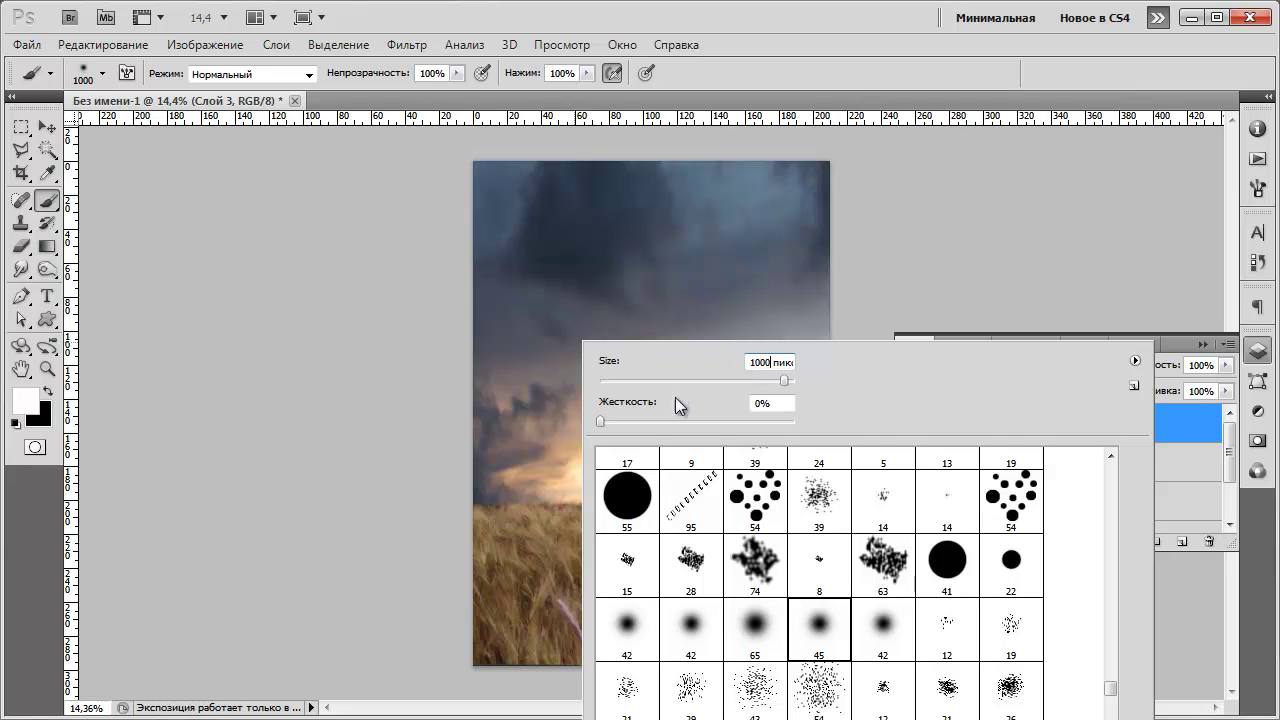
Paint black shading along the sides and lower edge of the grass field on the new layer.
{"action": "left_click", "coordinate": [50, 393]}
{"action": "left_click", "coordinate": [50, 393]}
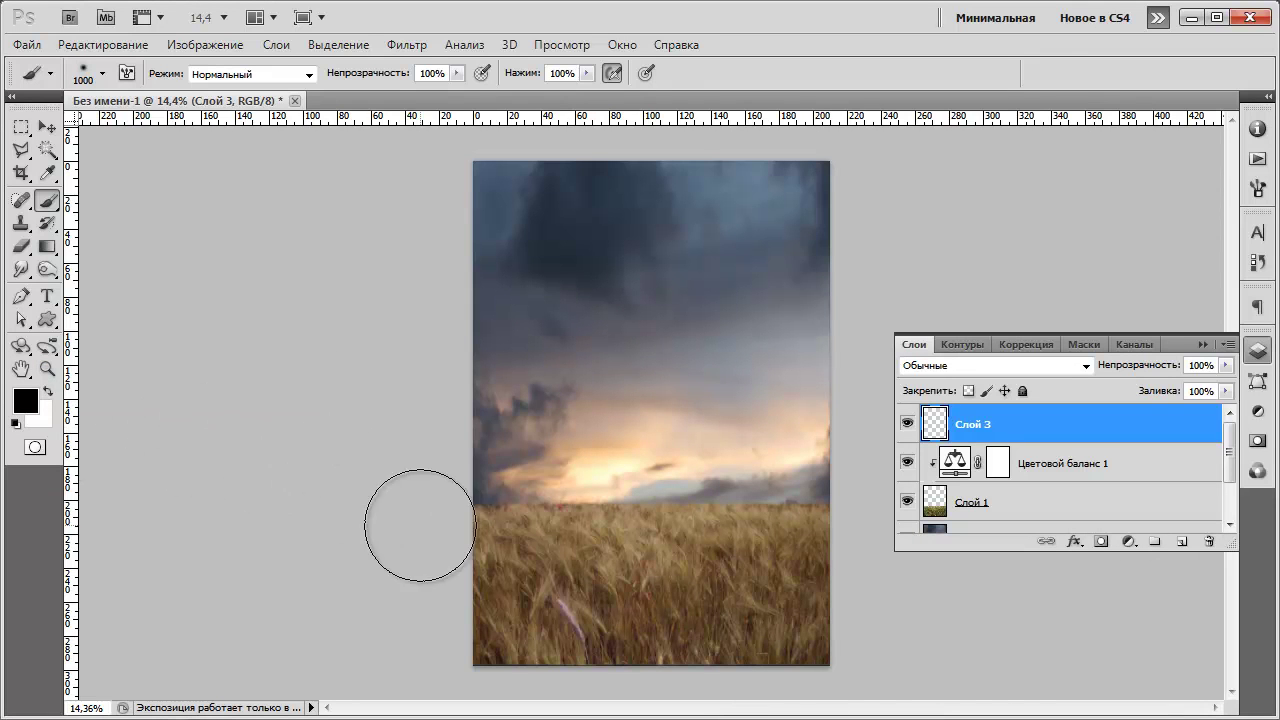
{"action": "mouse_move", "coordinate": [472, 534]}
{"action": "left_mouse_down"}
{"action": "mouse_move", "coordinate": [466, 591]}
{"action": "mouse_move", "coordinate": [486, 634]}
{"action": "mouse_move", "coordinate": [563, 680]}
{"action": "mouse_move", "coordinate": [817, 686]}
{"action": "mouse_move", "coordinate": [846, 560]}
{"action": "mouse_move", "coordinate": [829, 529]}
{"action": "left_mouse_up"}
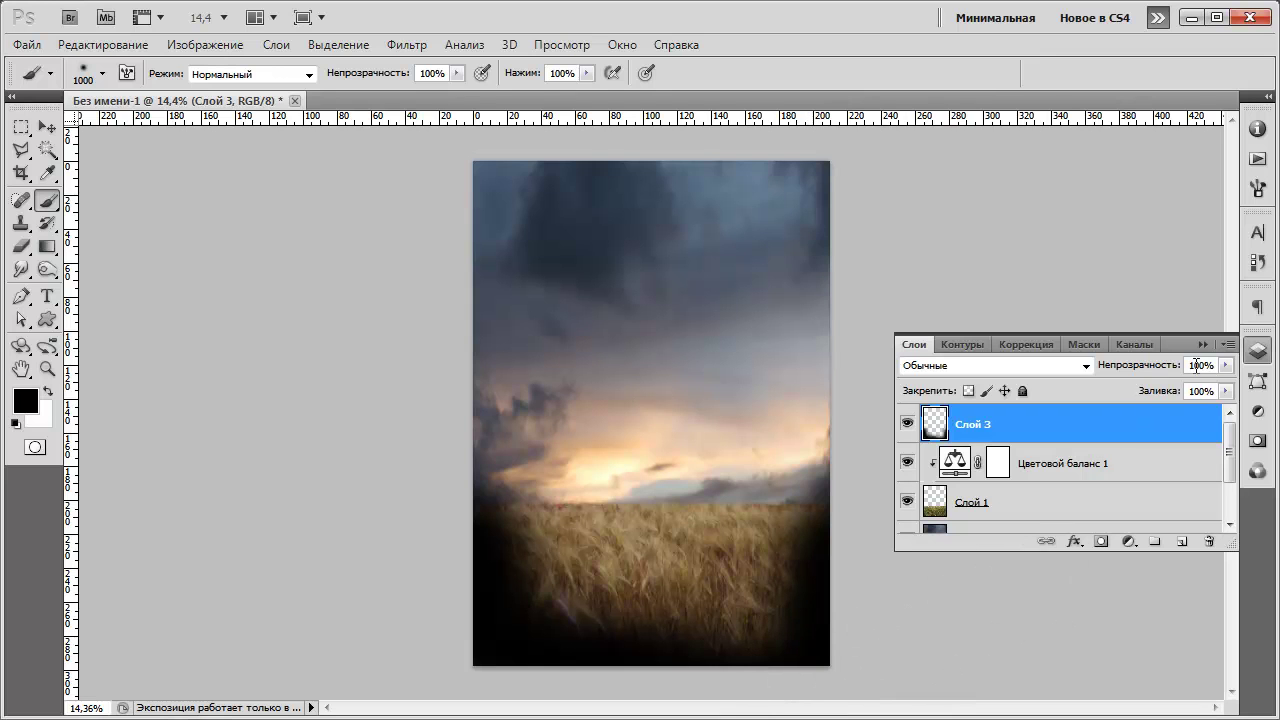
Set the shading layer's opacity to 50% and clip it to the grass layer.
{"action": "type", "text": "50"}
{"action": "key", "text": "Return"}
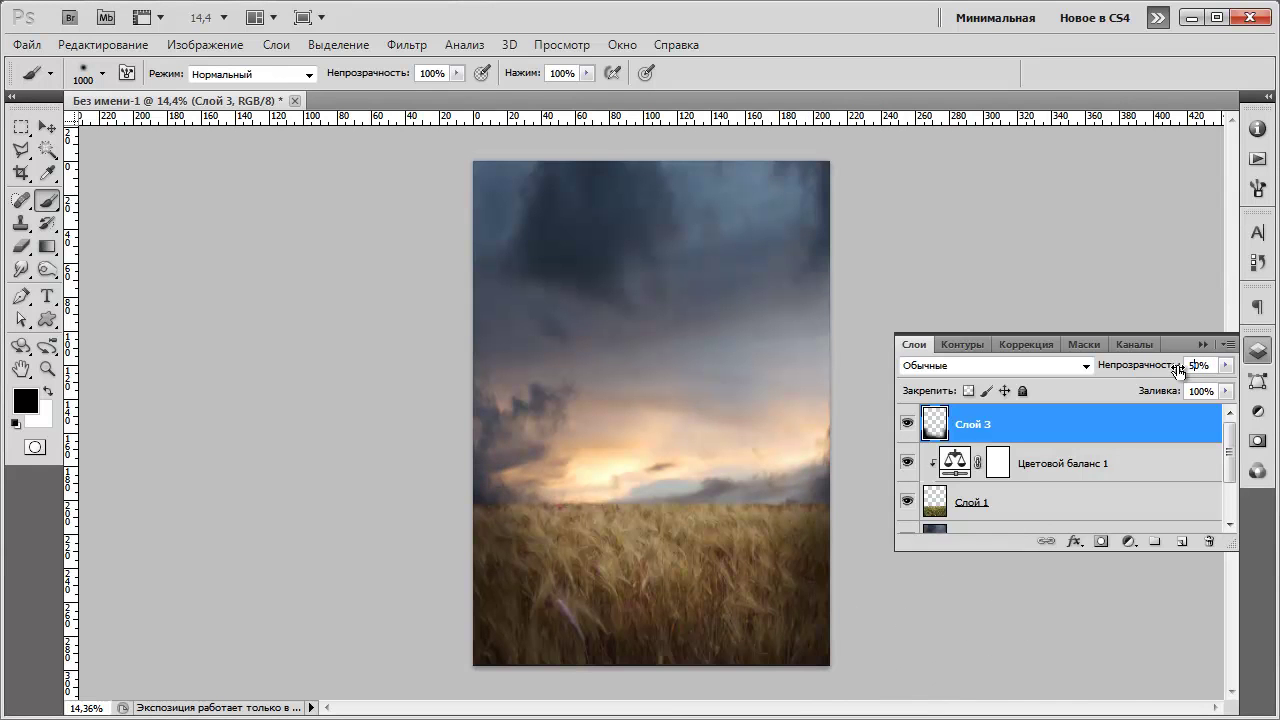
{"action": "right_click", "coordinate": [996, 424]}
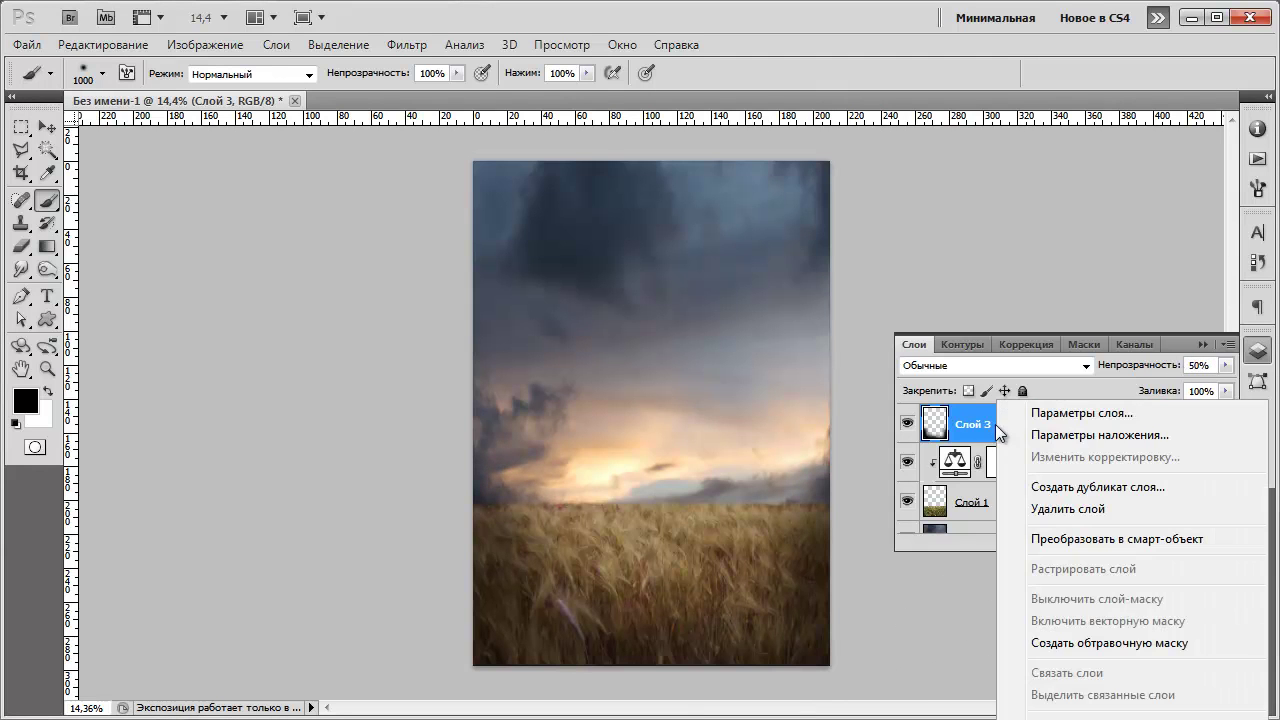
{"action": "left_click", "coordinate": [1138, 643]}
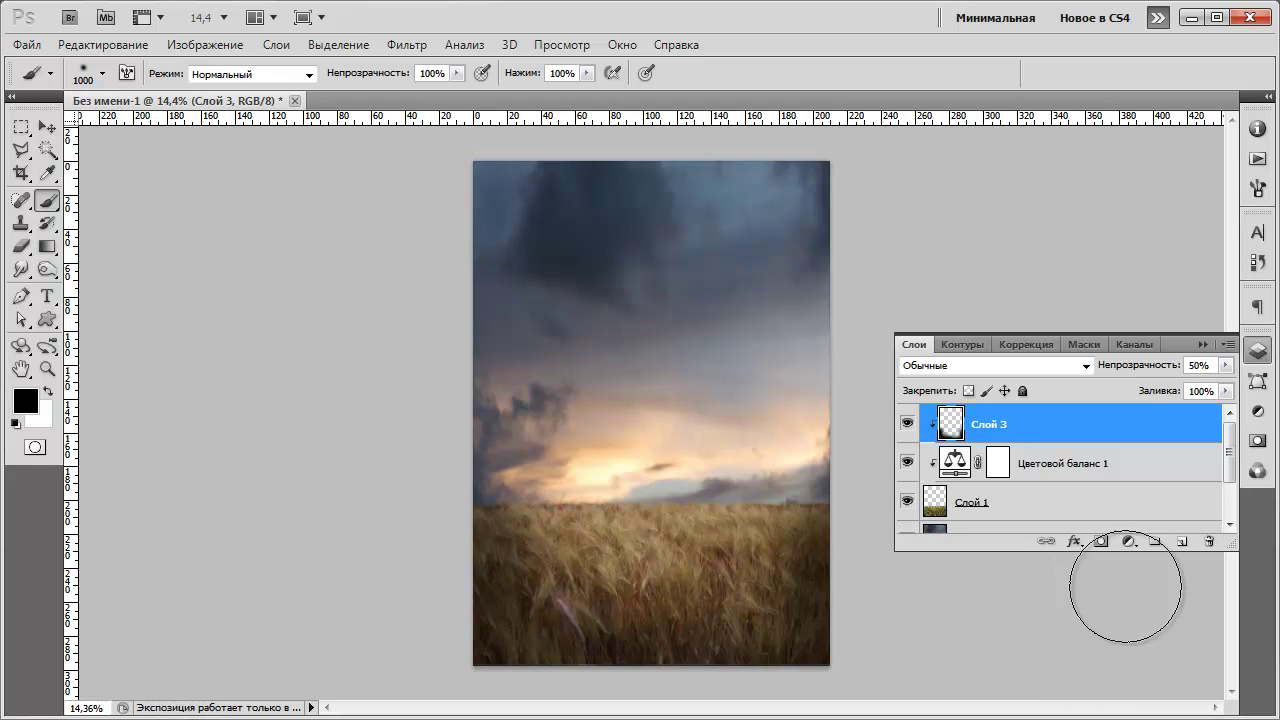
Add a new layer above the shading layer and set the brush size to 175 px.
{"action": "left_click", "coordinate": [1182, 541]}
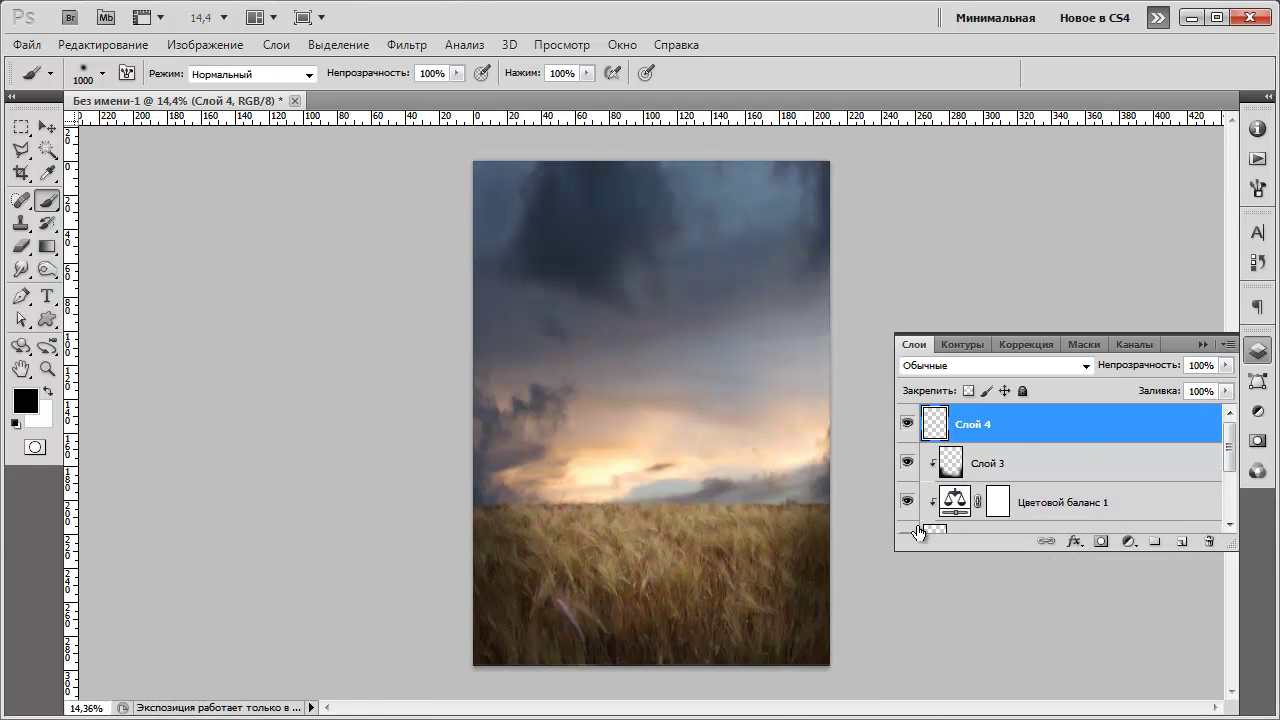
{"action": "right_click", "coordinate": [586, 463]}
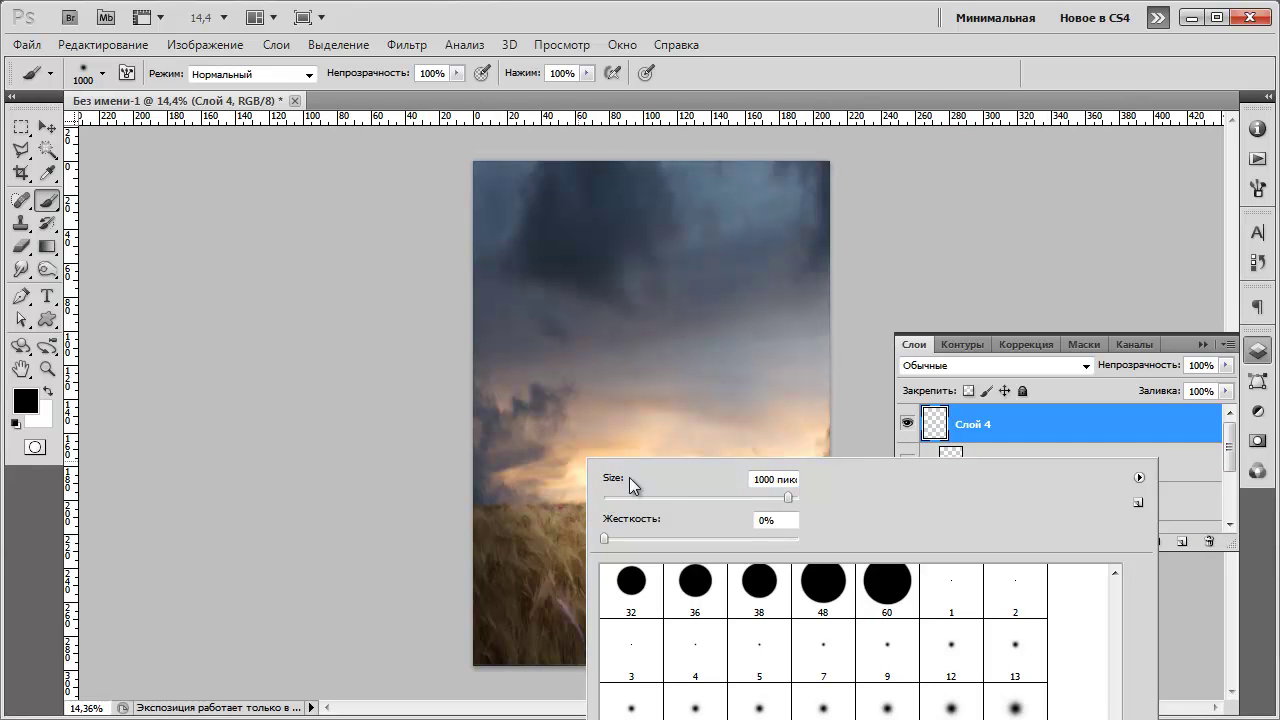
{"action": "double_click", "coordinate": [752, 480]}
{"action": "type", "text": "175"}
Set the foreground color to pale yellow, hex ffeb99.
{"action": "left_click", "coordinate": [24, 402]}
{"action": "left_click_drag", "start_coordinate": [988, 365], "coordinate": [569, 189]}
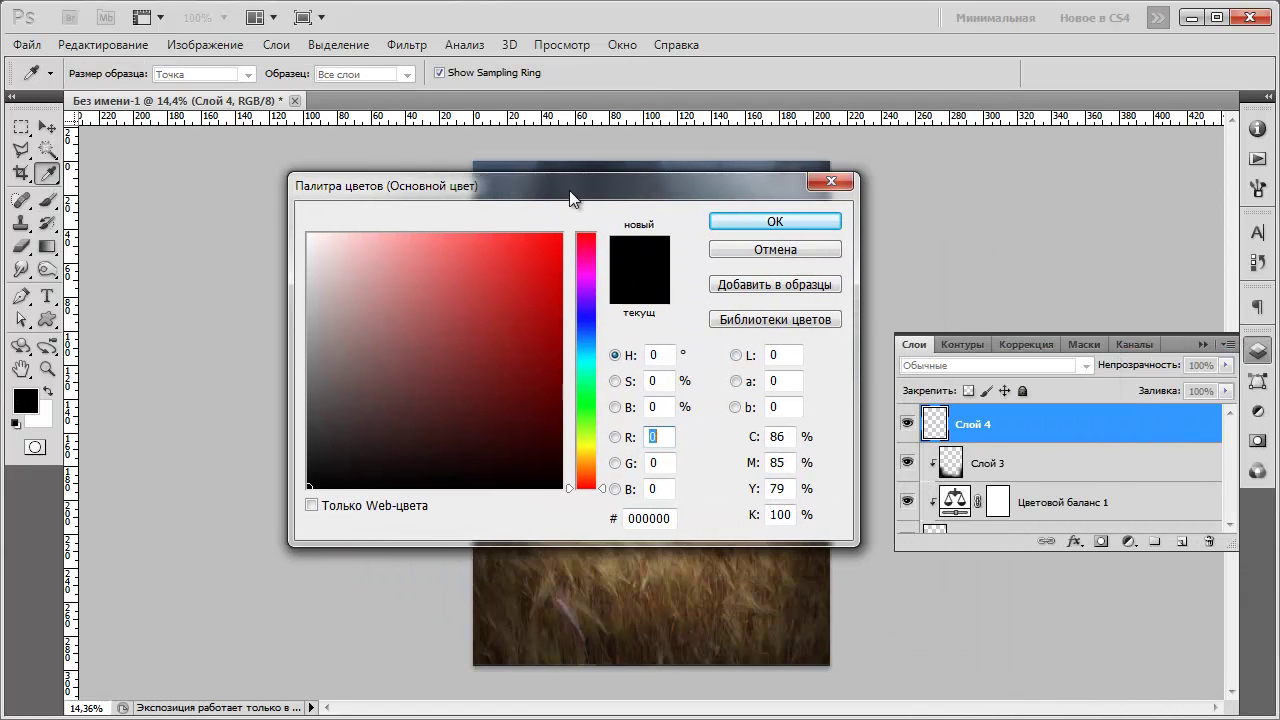
{"action": "left_click", "coordinate": [673, 519]}
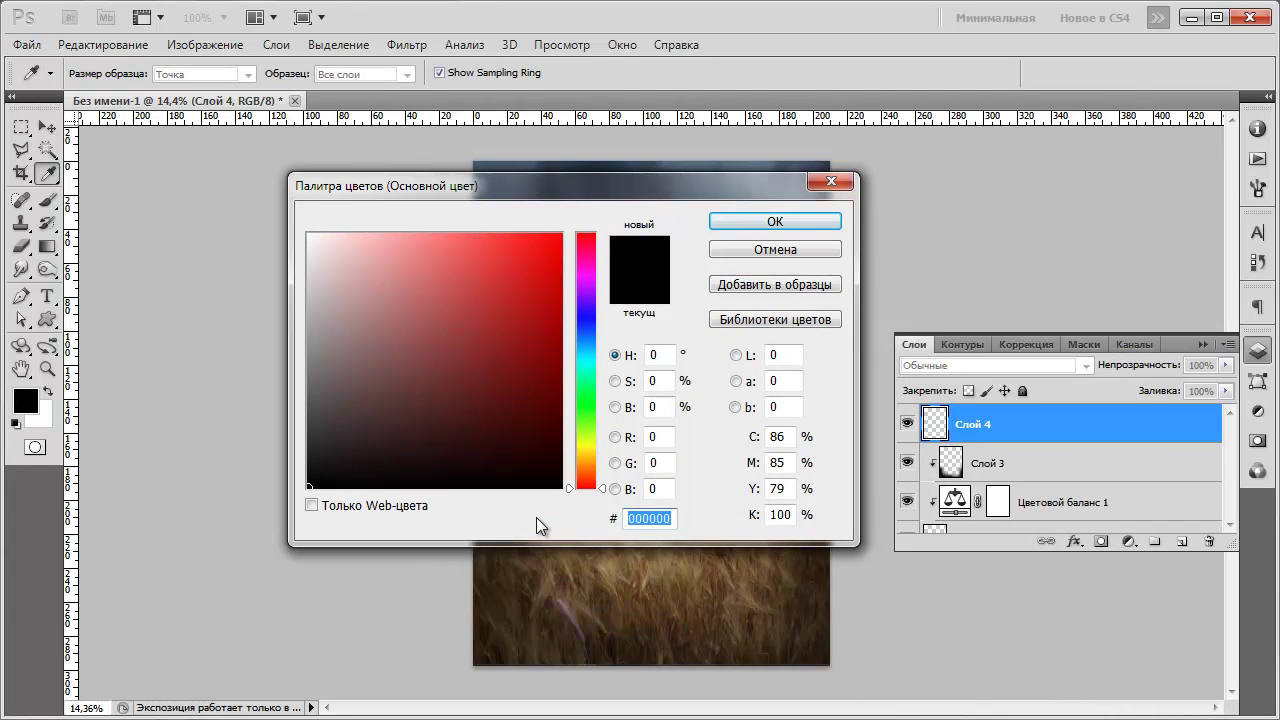
{"action": "type", "text": "00"}
{"action": "key", "text": "BackSpace"}
{"action": "key", "text": "BackSpace"}
{"action": "type", "text": "ff"}
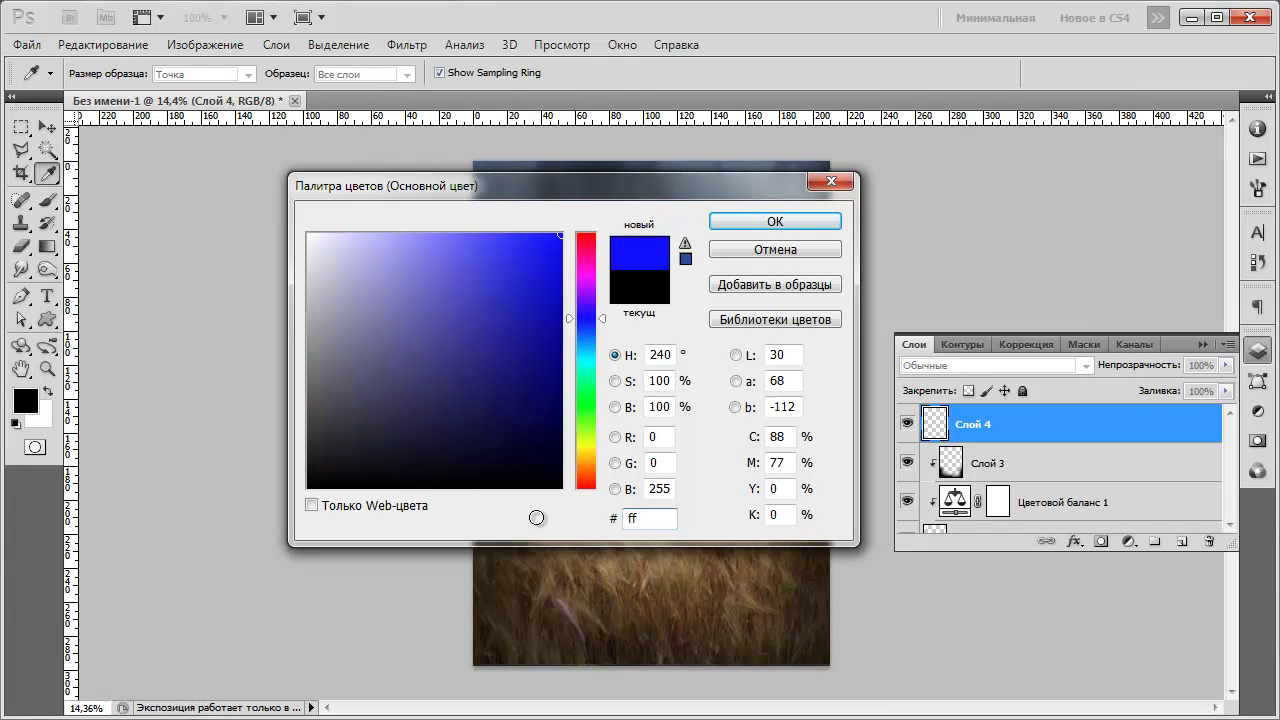
{"action": "type", "text": "e"}
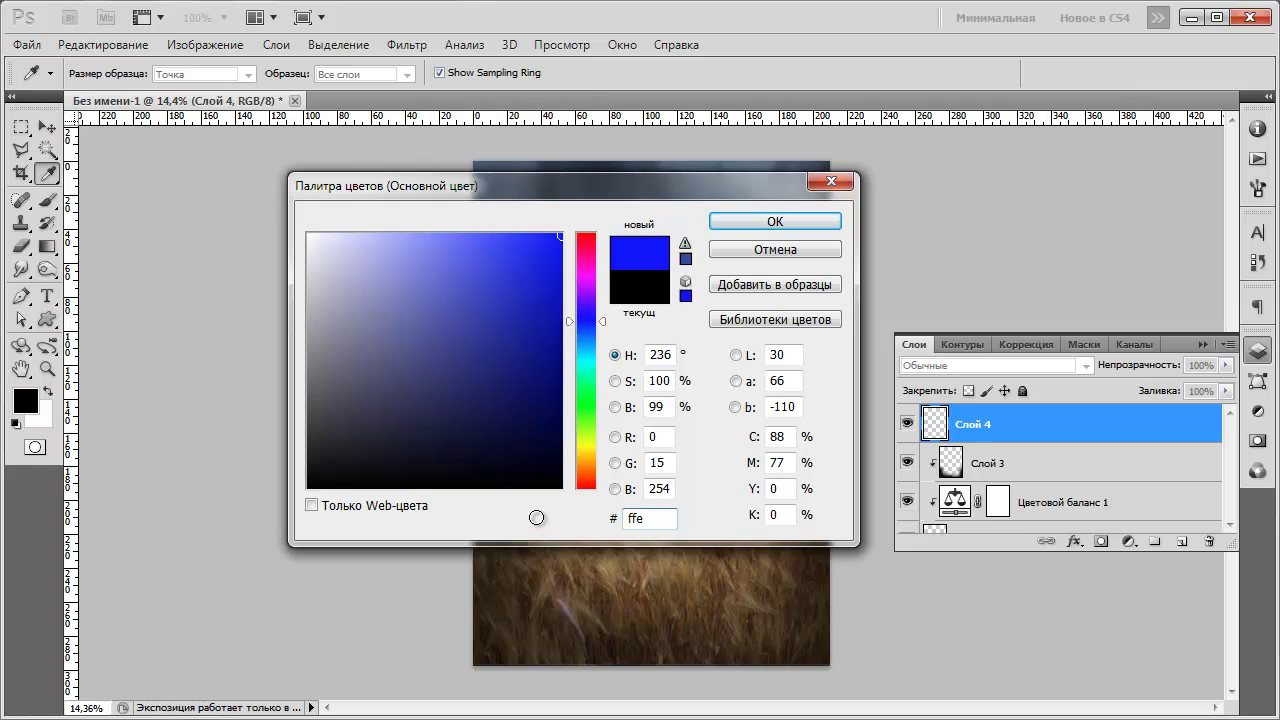
{"action": "type", "text": "b"}
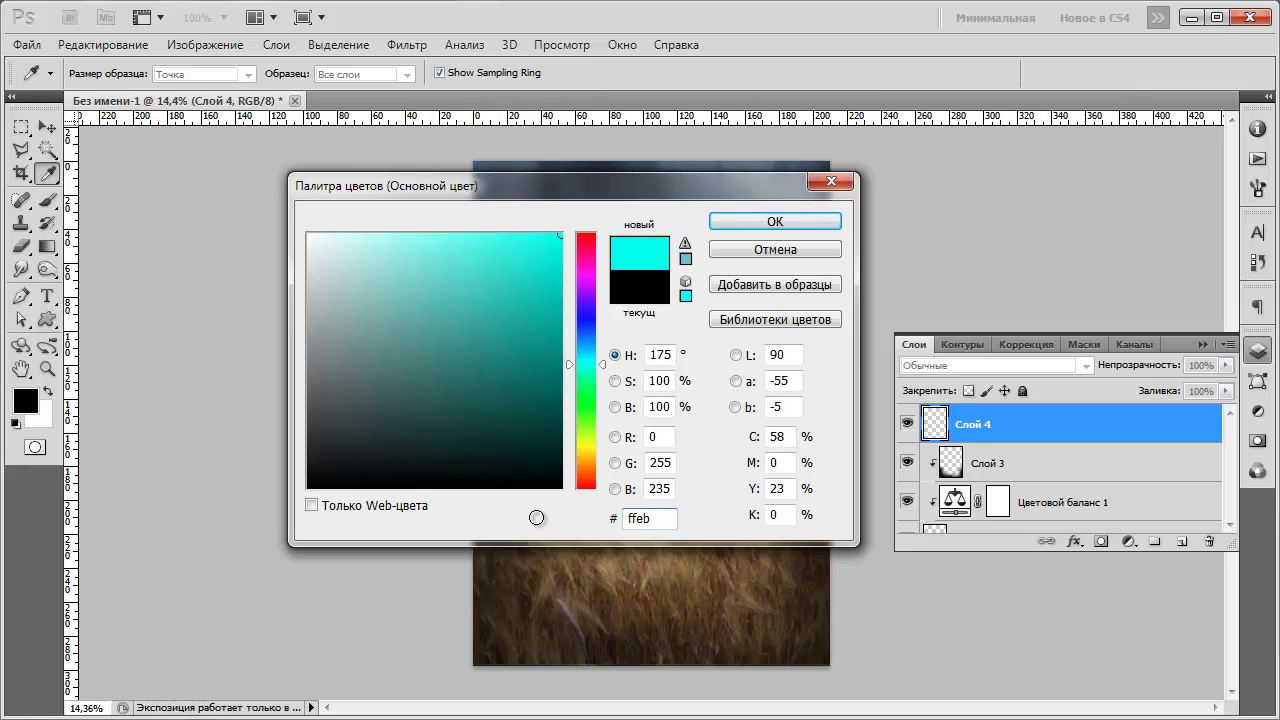
{"action": "type", "text": "99"}
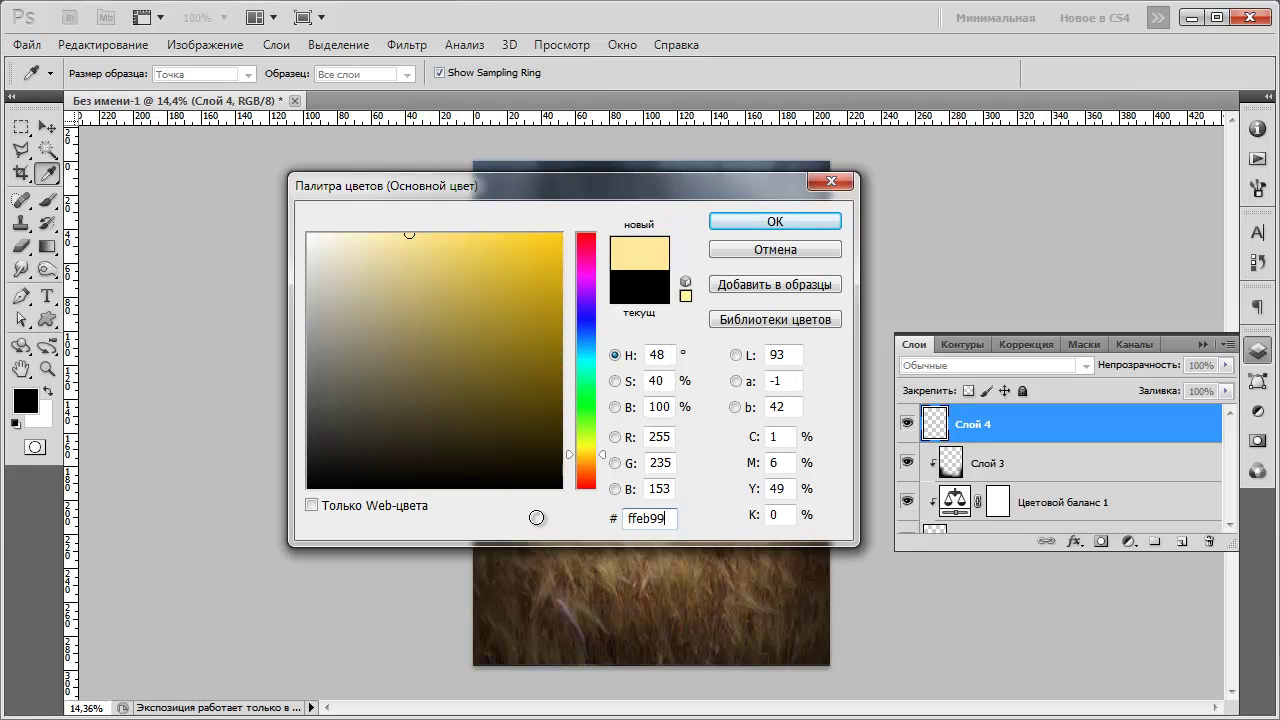
{"action": "left_click", "coordinate": [756, 222]}
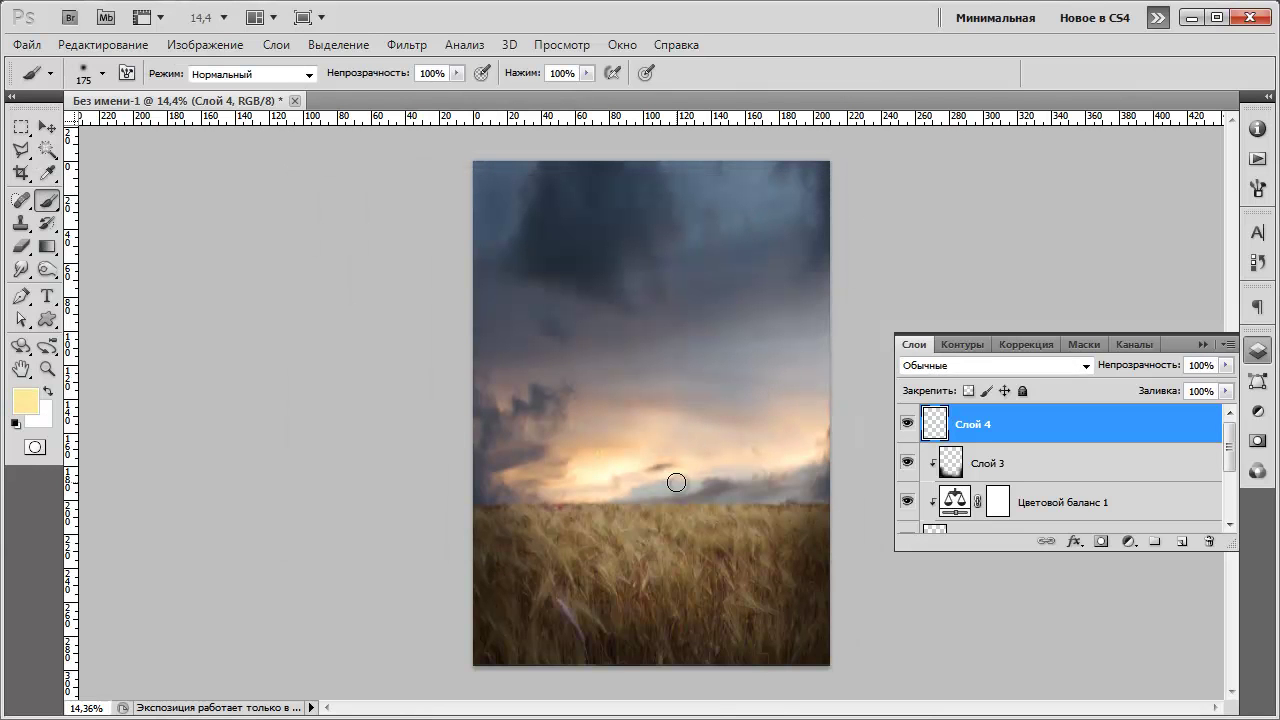
Set the new layer's opacity to 30% and paint a pale yellow glow along the horizon across the full page width.
{"action": "left_click", "coordinate": [1205, 366]}
{"action": "type", "text": "0"}
{"action": "mouse_move", "coordinate": [826, 505]}
{"action": "left_mouse_down"}
{"action": "mouse_move", "coordinate": [626, 491]}
{"action": "mouse_move", "coordinate": [366, 497]}
{"action": "left_mouse_up"}
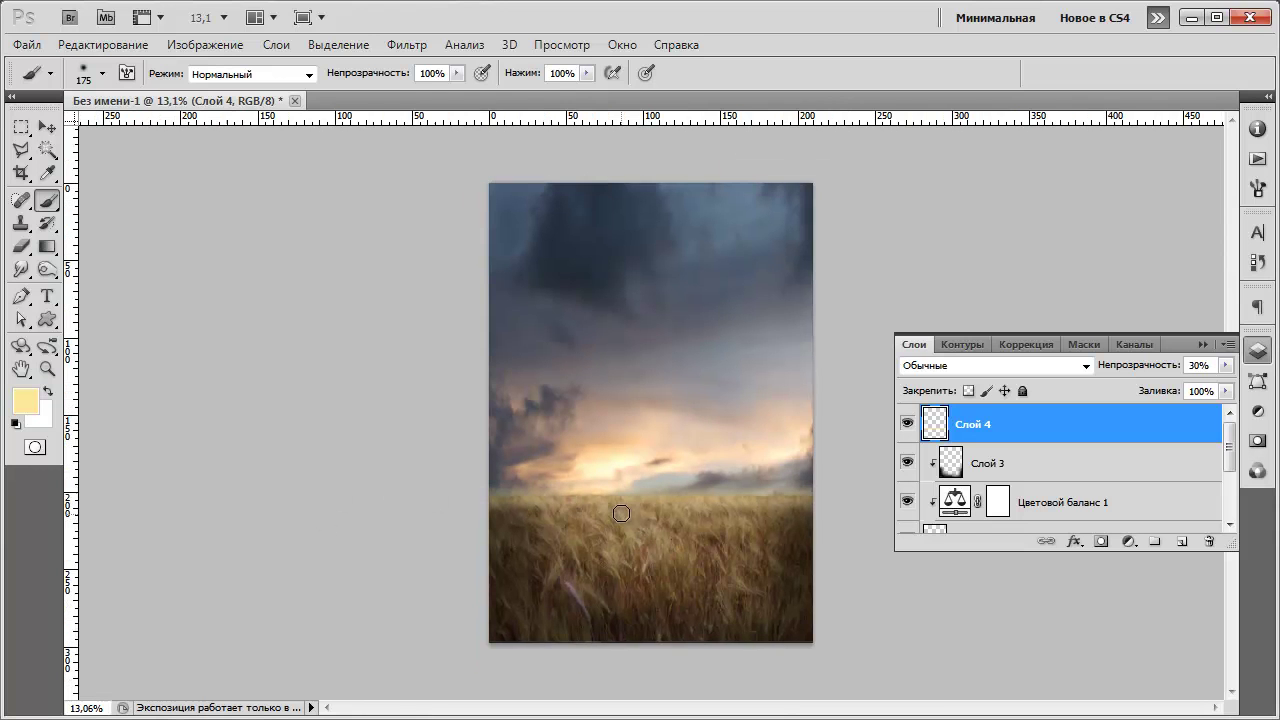
Inspect the painted horizon glow and clip its layer to the grass layer.
{"action": "scroll", "coordinate": [735, 535], "scroll_direction": "up", "scroll_amount": 2}
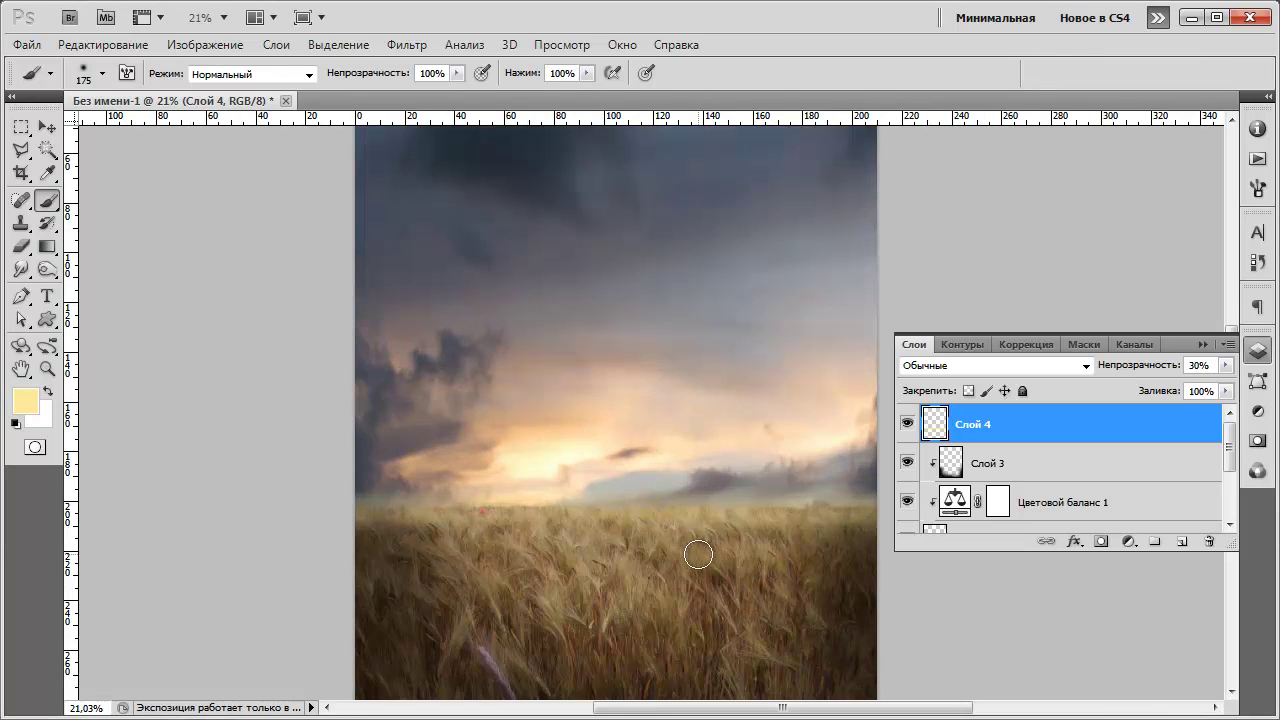
{"action": "scroll", "coordinate": [656, 534], "scroll_direction": "down", "scroll_amount": 2}
{"action": "right_click", "coordinate": [1085, 452]}
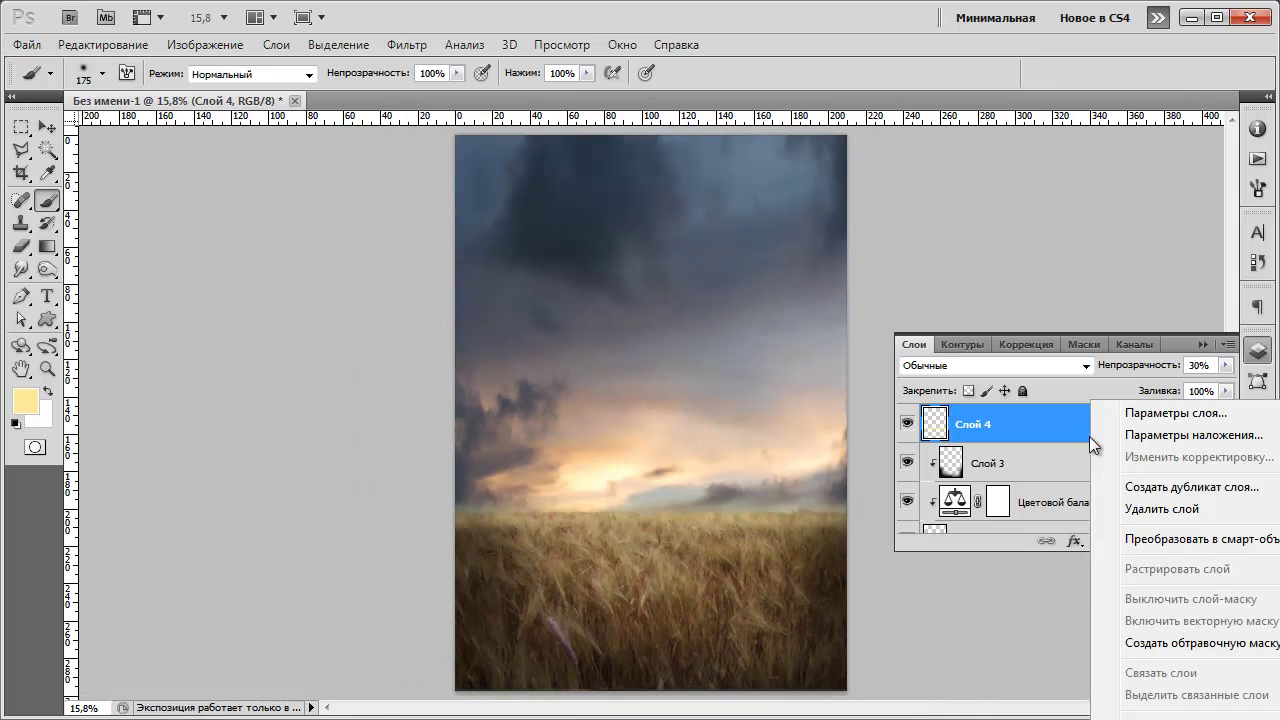
{"action": "left_click", "coordinate": [1198, 640]}
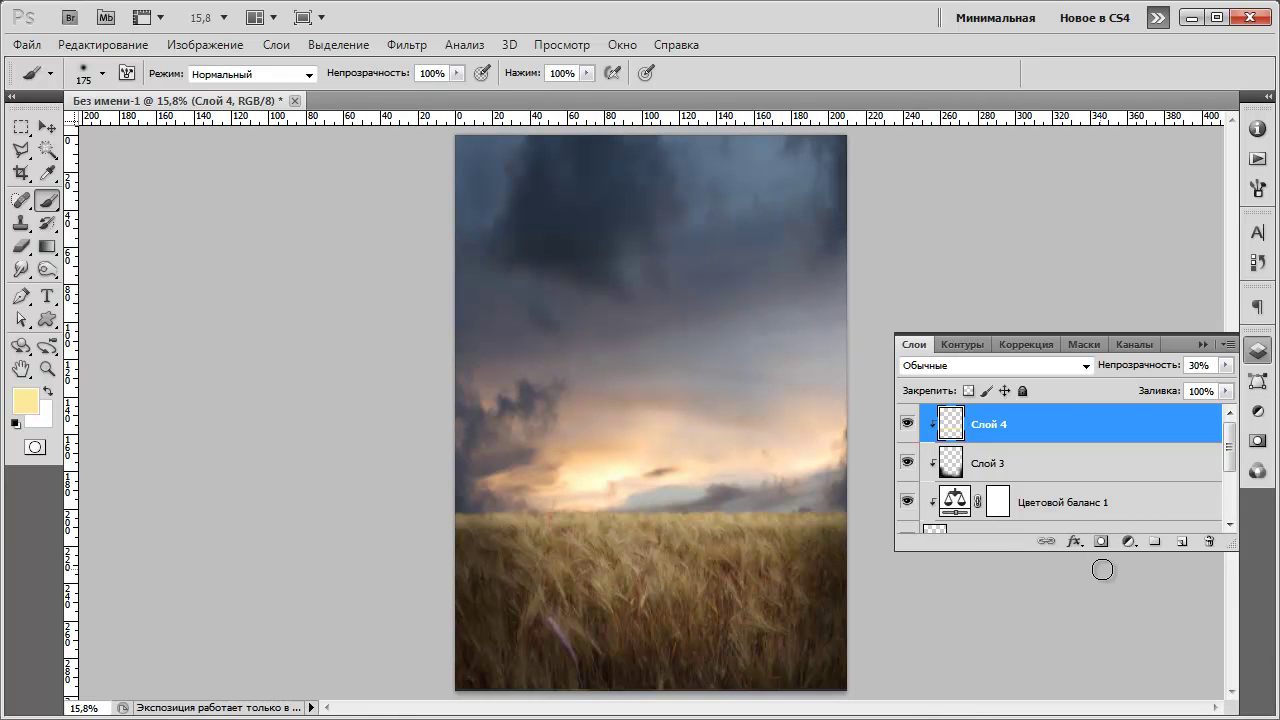
Add another new layer on top, clip it to the grass layer and set its opacity to 30%.
{"action": "left_click", "coordinate": [1181, 542]}
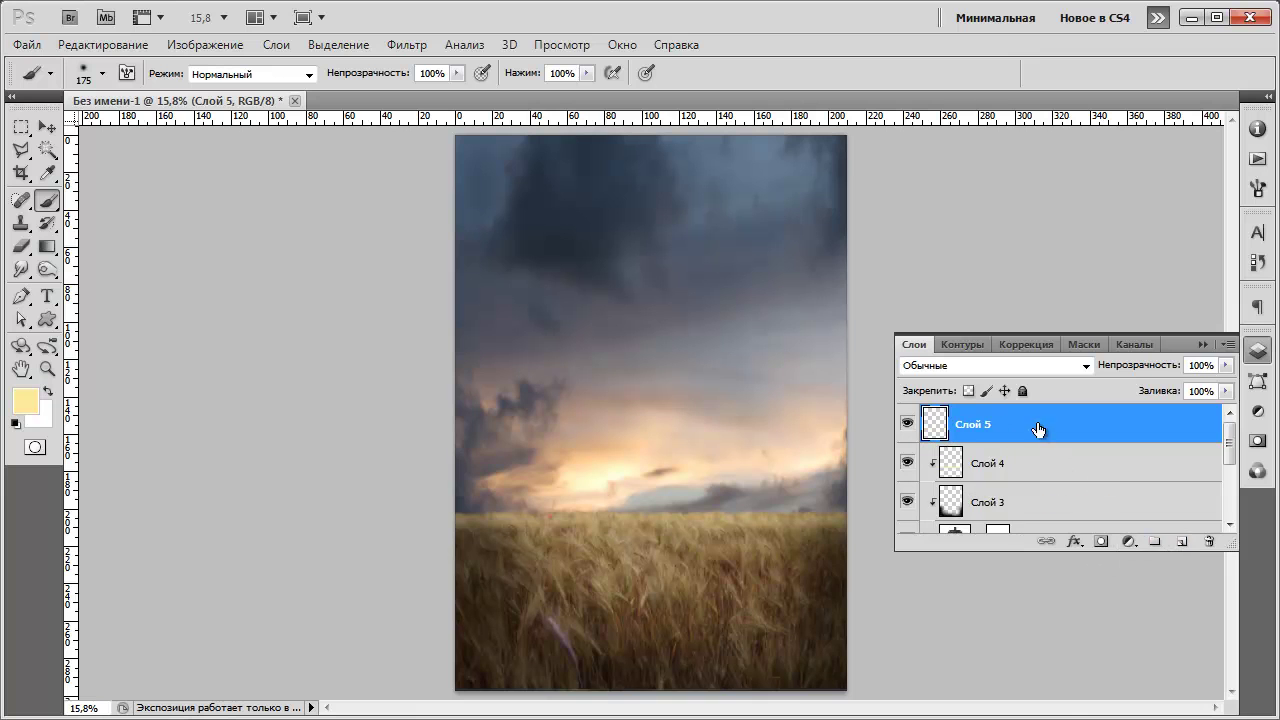
{"action": "right_click", "coordinate": [1065, 427]}
{"action": "left_click", "coordinate": [1160, 640]}
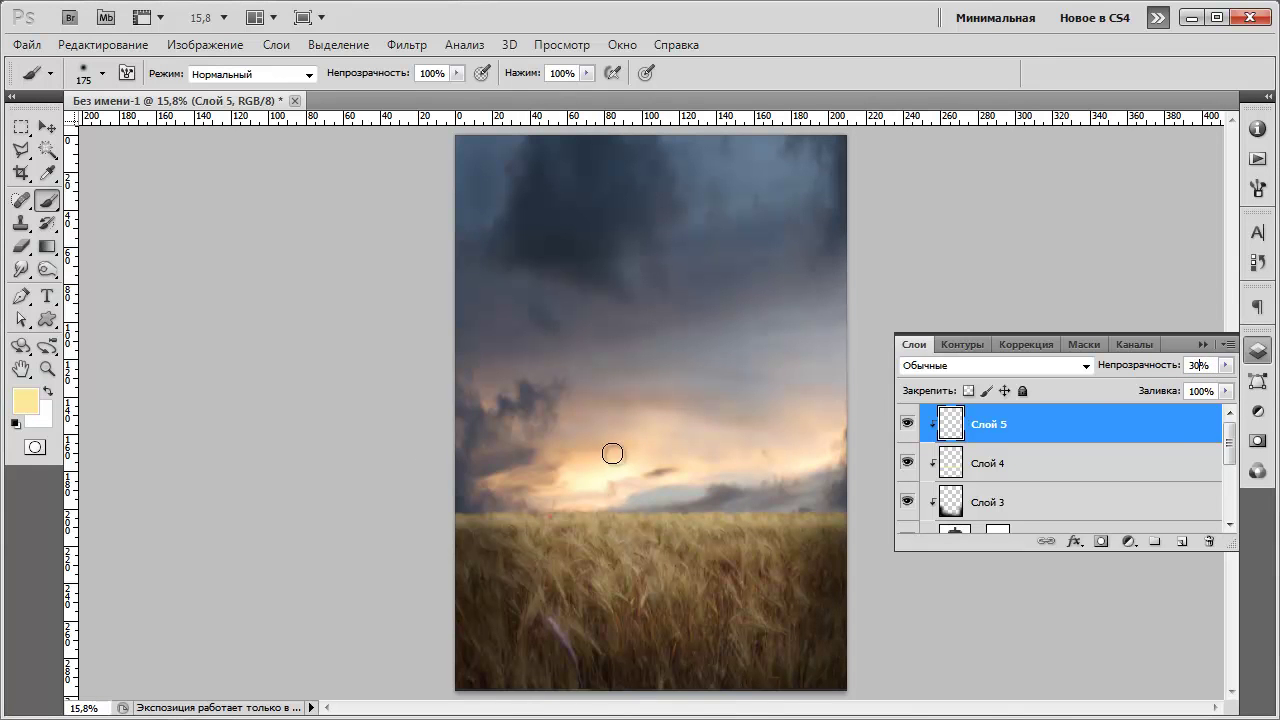
Set the foreground color to a lighter pale yellow, hex fff7c0.
{"action": "left_click", "coordinate": [24, 404]}
{"action": "left_click", "coordinate": [628, 519]}
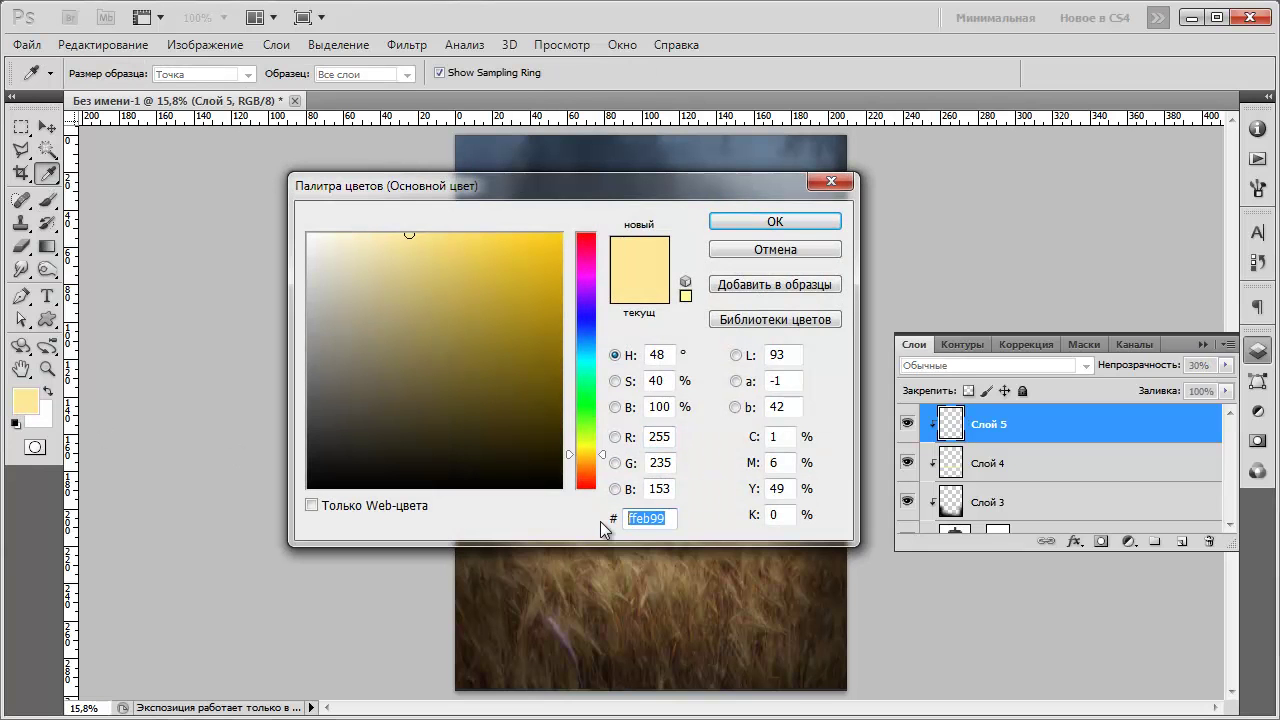
{"action": "type", "text": "fff"}
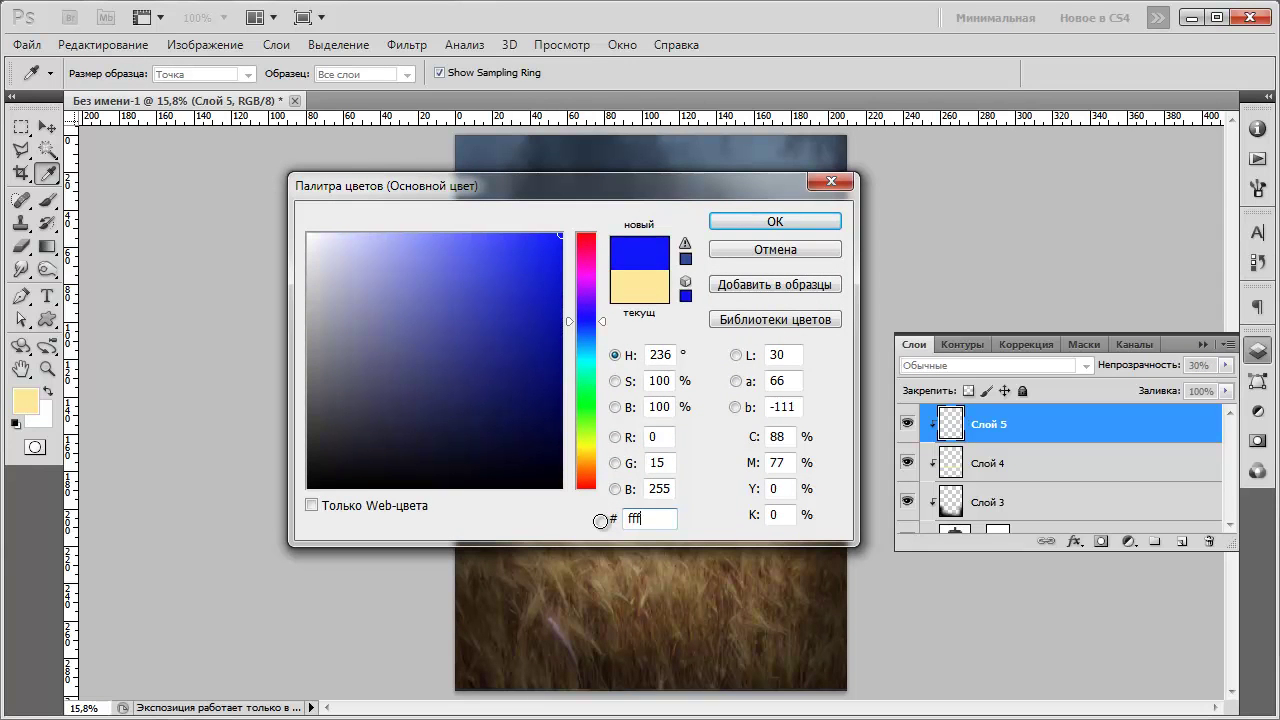
{"action": "type", "text": "7c"}
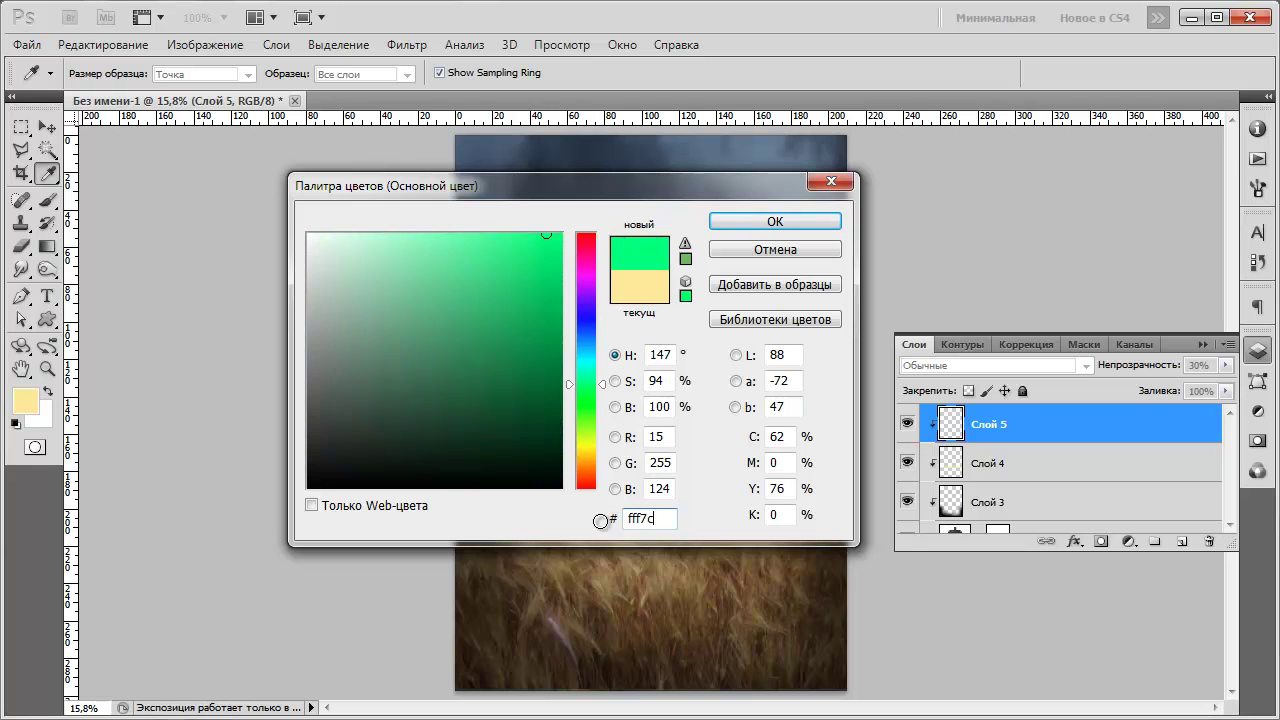
{"action": "type", "text": "0"}
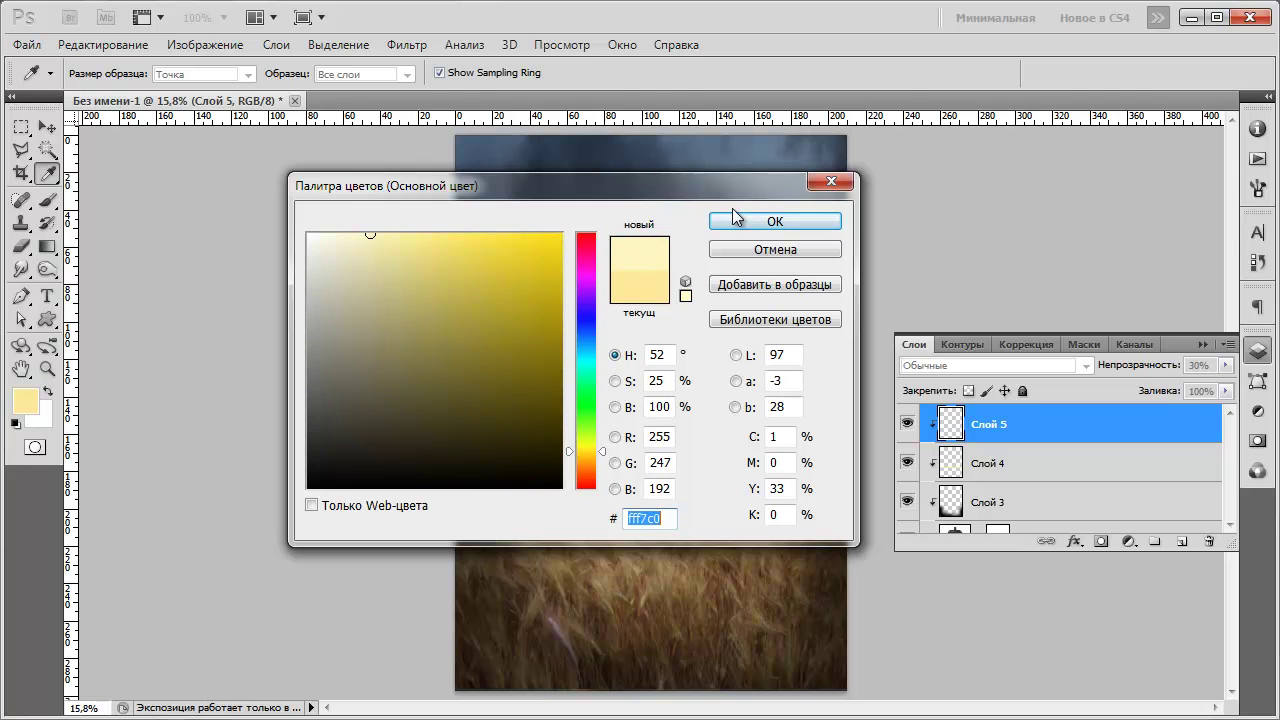
{"action": "left_click", "coordinate": [740, 221]}
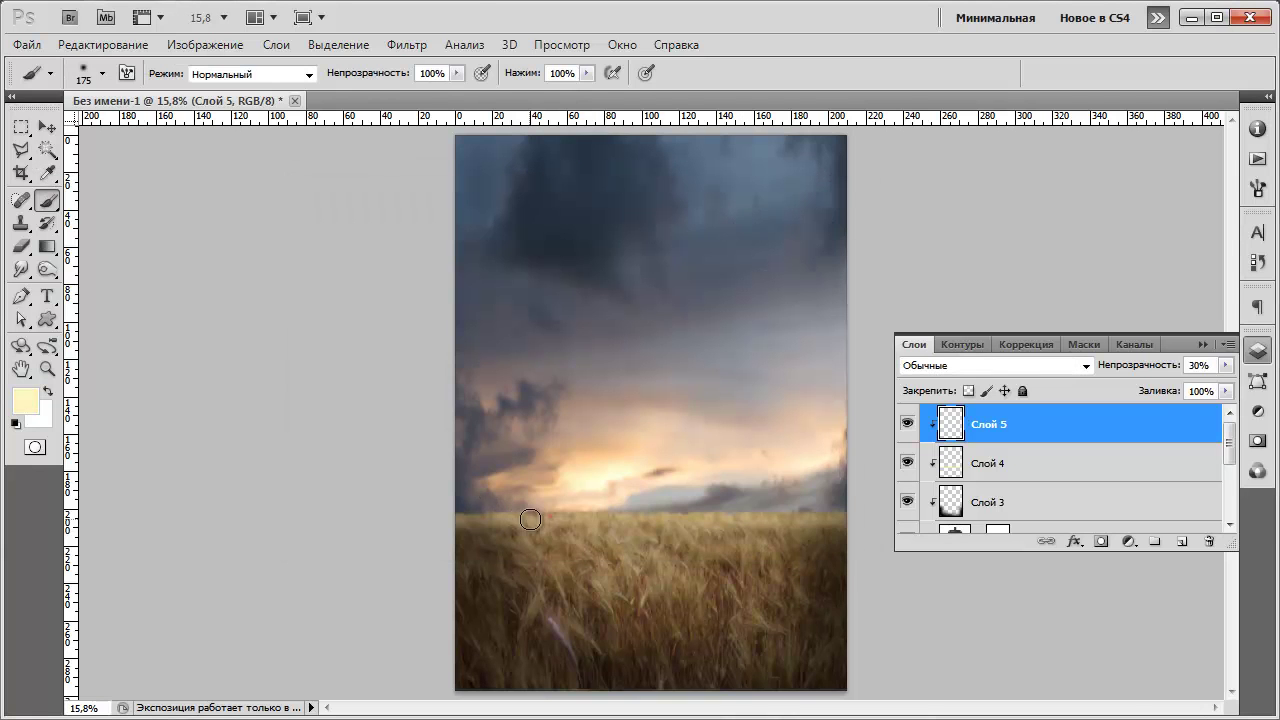
Set the soft brush size to 500 px with 0% hardness.
{"action": "right_click", "coordinate": [545, 502]}
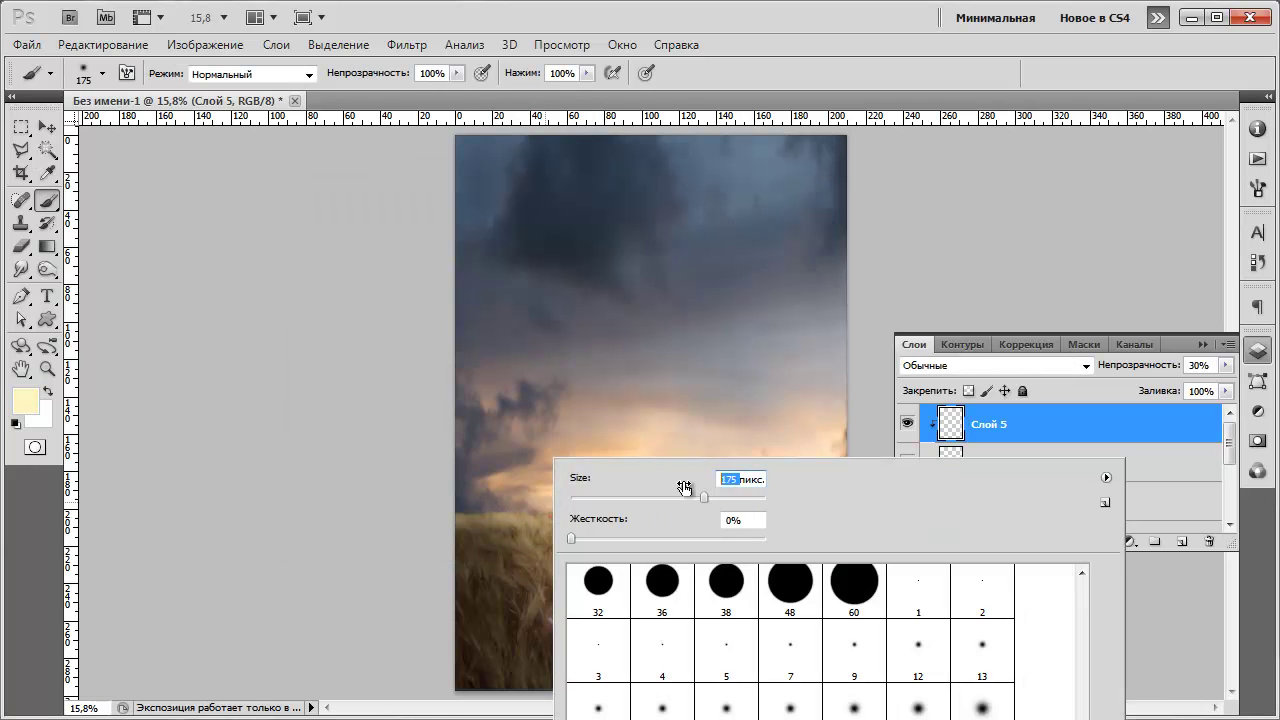
{"action": "type", "text": "500"}
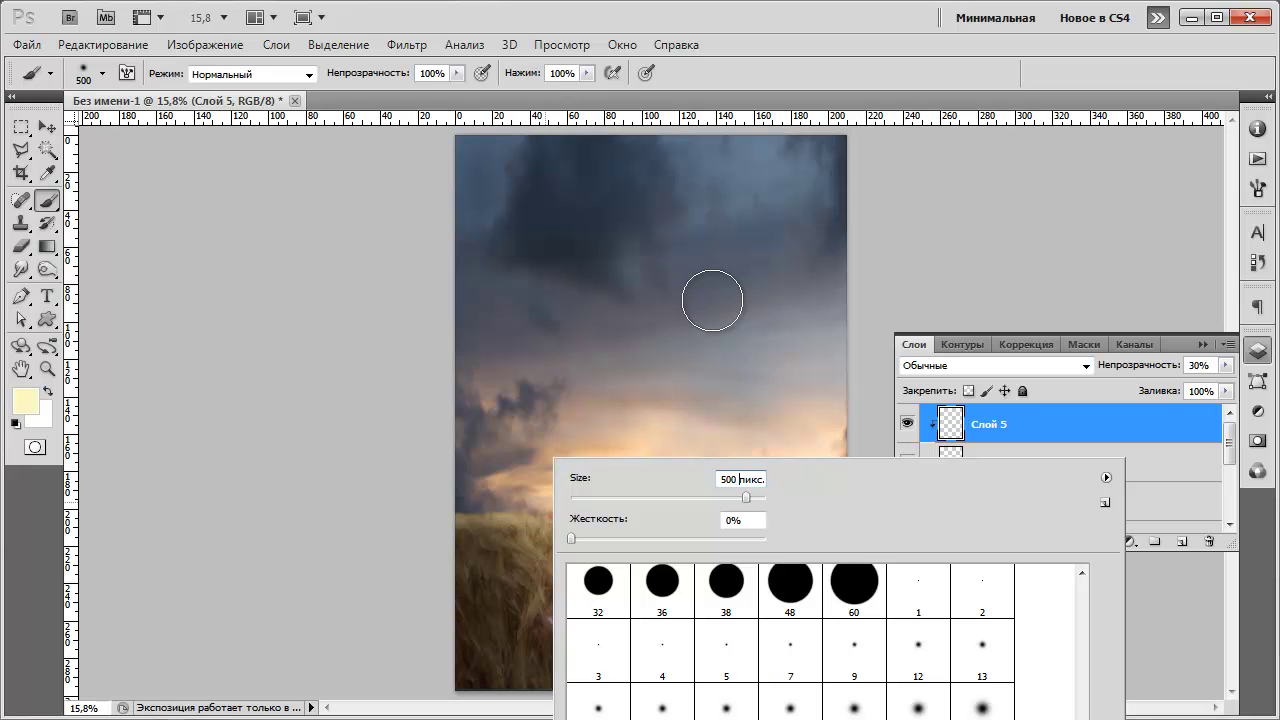
{"action": "right_click", "coordinate": [621, 289]}
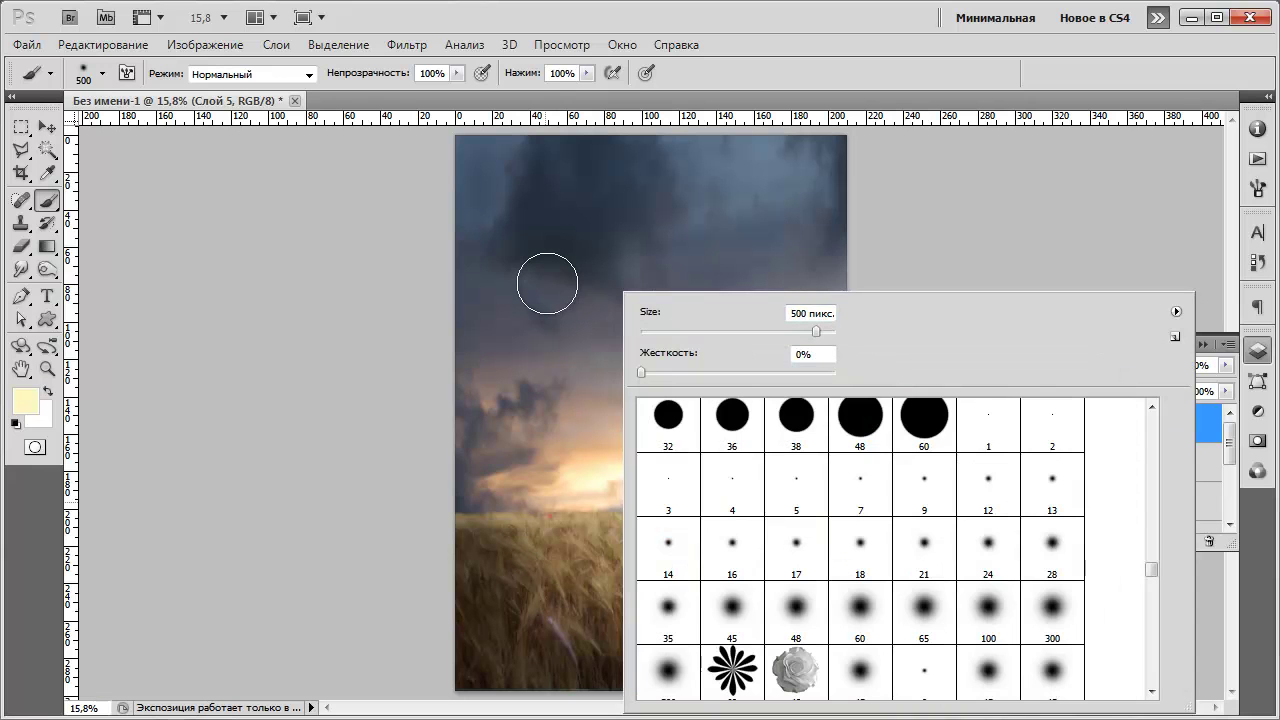
{"action": "right_click", "coordinate": [408, 297]}
{"action": "right_click", "coordinate": [662, 257]}
{"action": "left_click", "coordinate": [662, 257]}
{"action": "right_click", "coordinate": [618, 257]}
{"action": "left_click", "coordinate": [764, 73]}
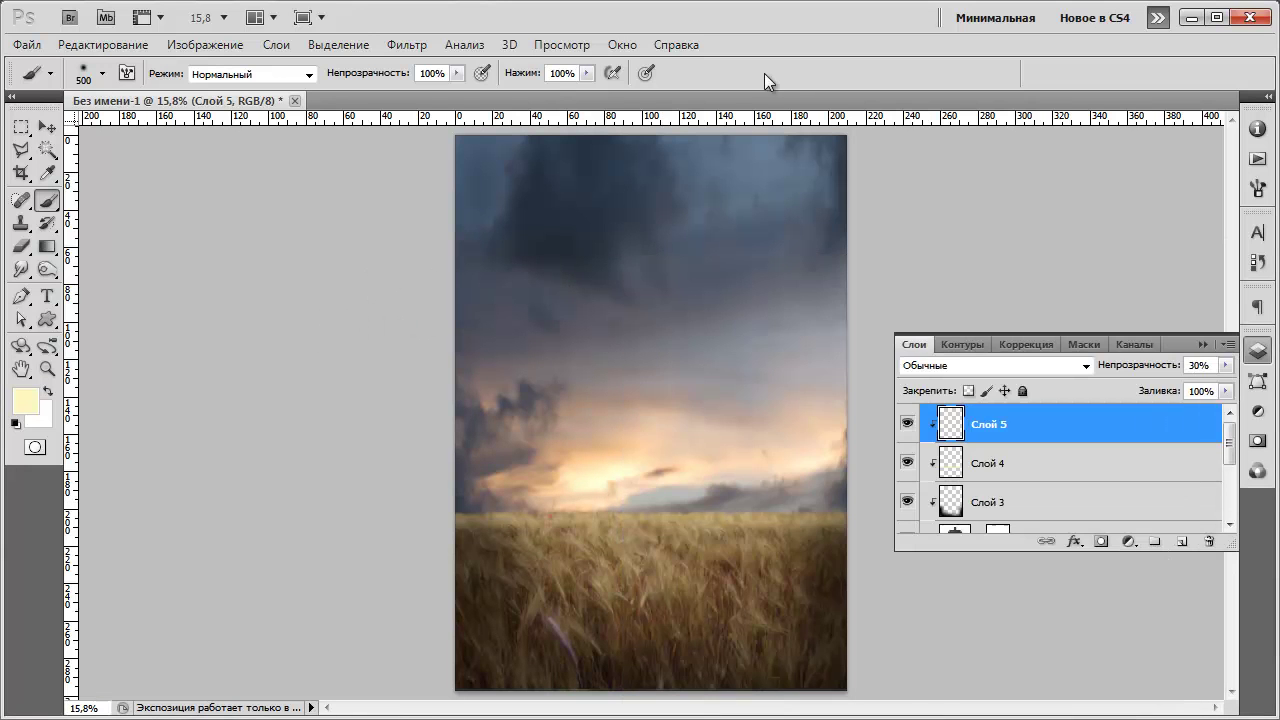
Paint pale yellow light over the grass just below the horizon at both side edges of the page.
{"action": "mouse_move", "coordinate": [843, 498]}
{"action": "left_mouse_down"}
{"action": "mouse_move", "coordinate": [811, 514]}
{"action": "mouse_move", "coordinate": [821, 524]}
{"action": "left_mouse_up"}
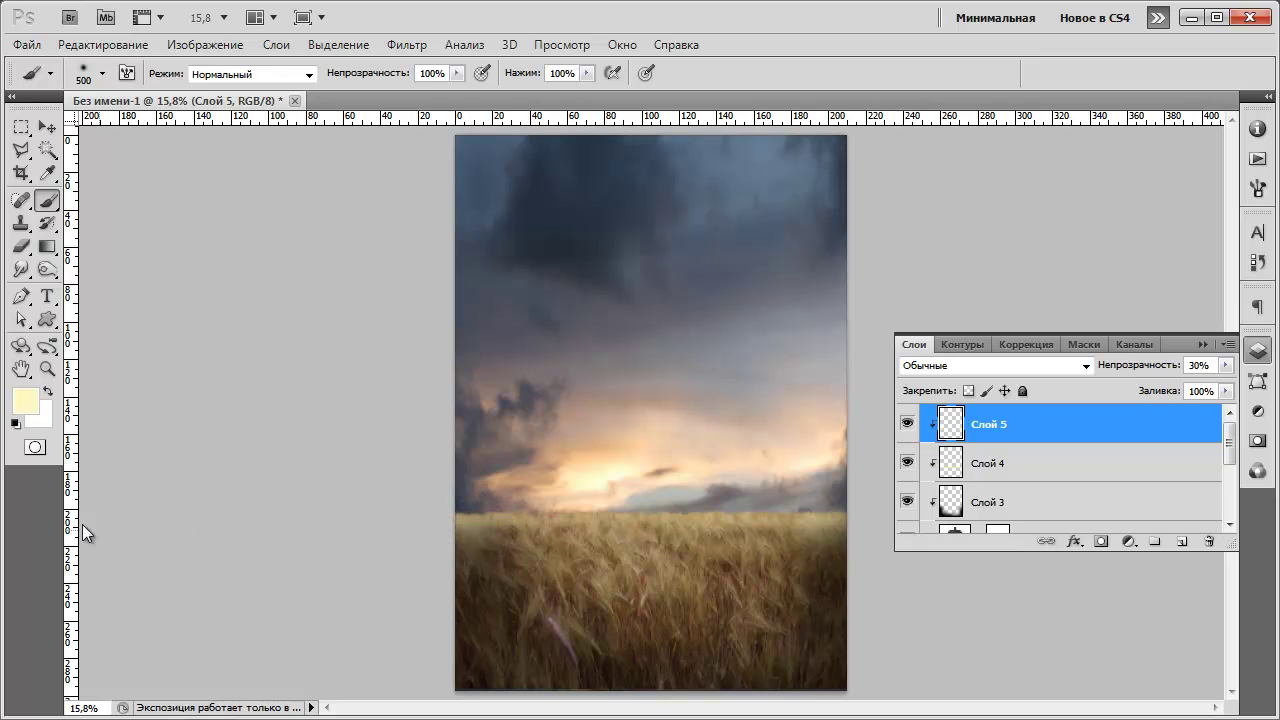
{"action": "key", "text": "ctrl+minus"}
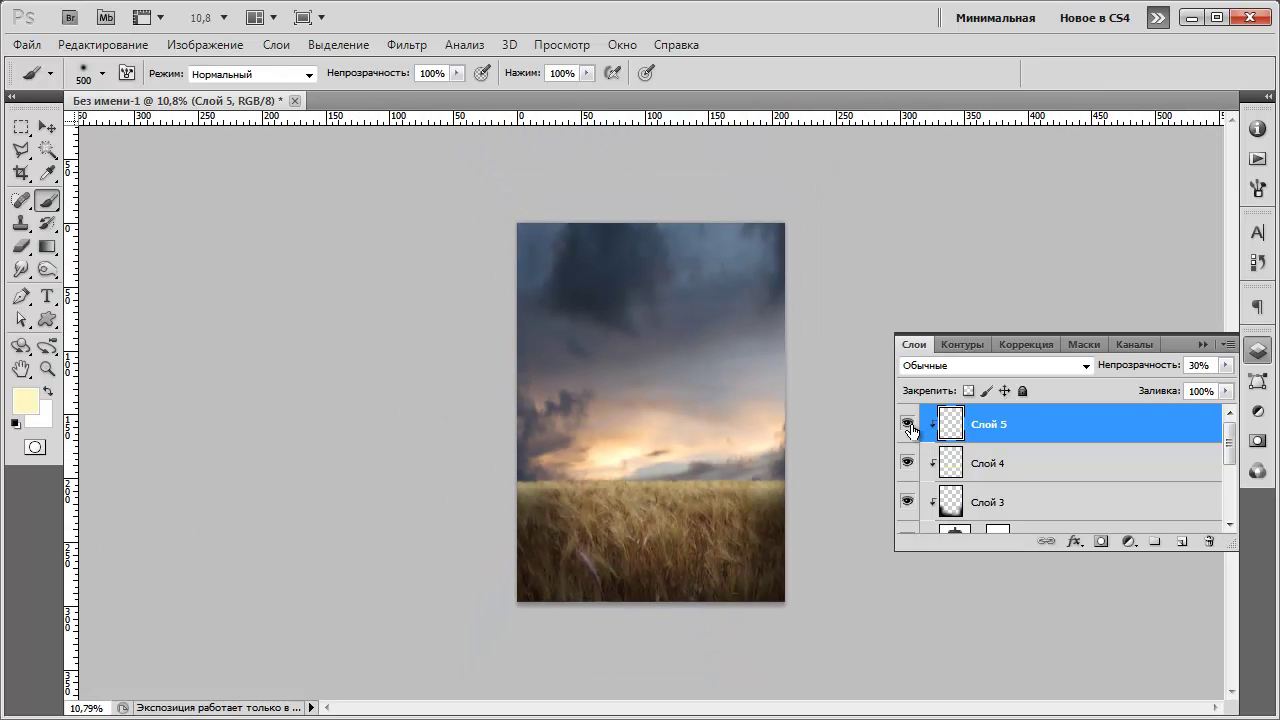
{"action": "key", "text": "ctrl+plus"}
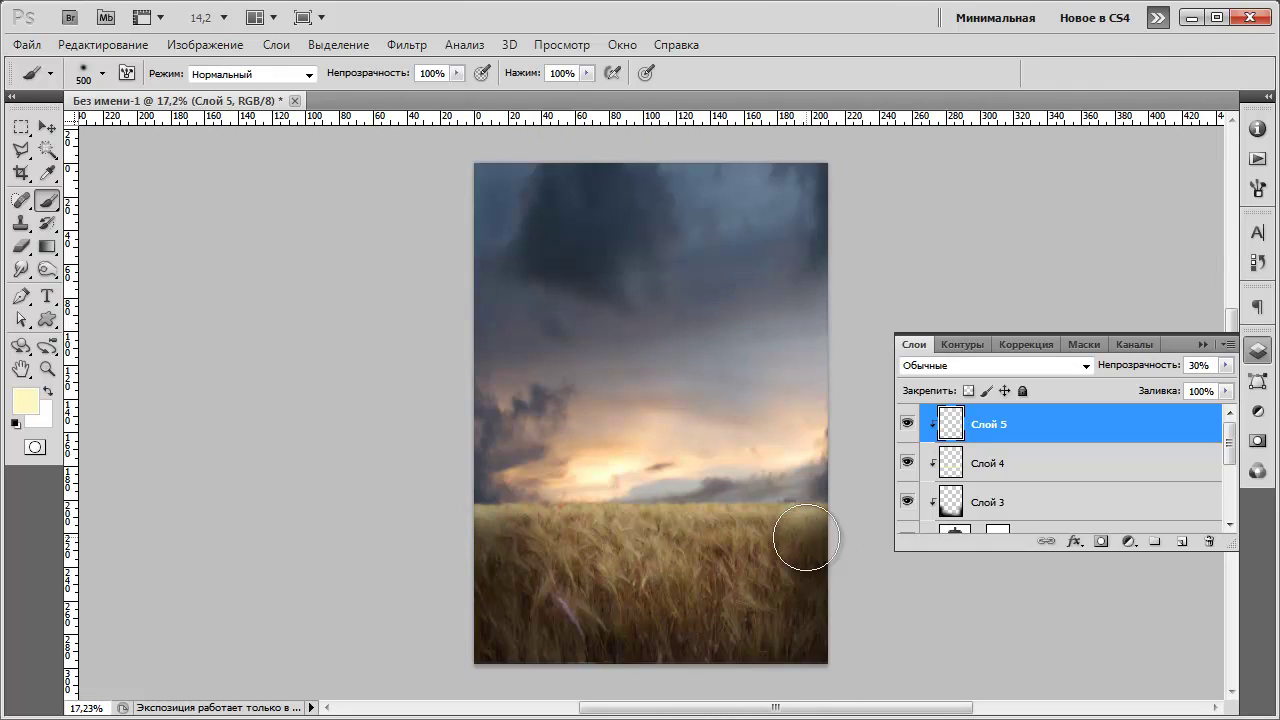
{"action": "key", "text": "ctrl+plus"}
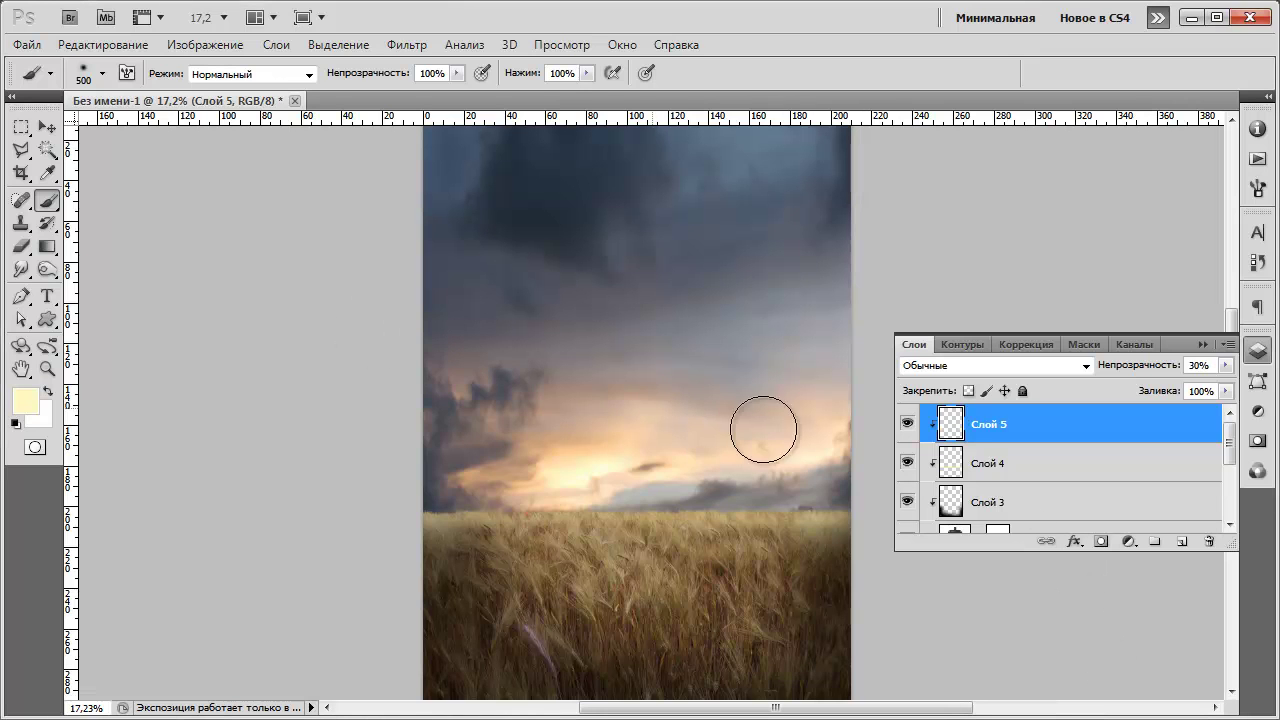
On a new top layer, stamp a white half-moon in the upper right of the sky with the 762 moon brush sized to 100 px.
{"action": "left_click", "coordinate": [1179, 543]}
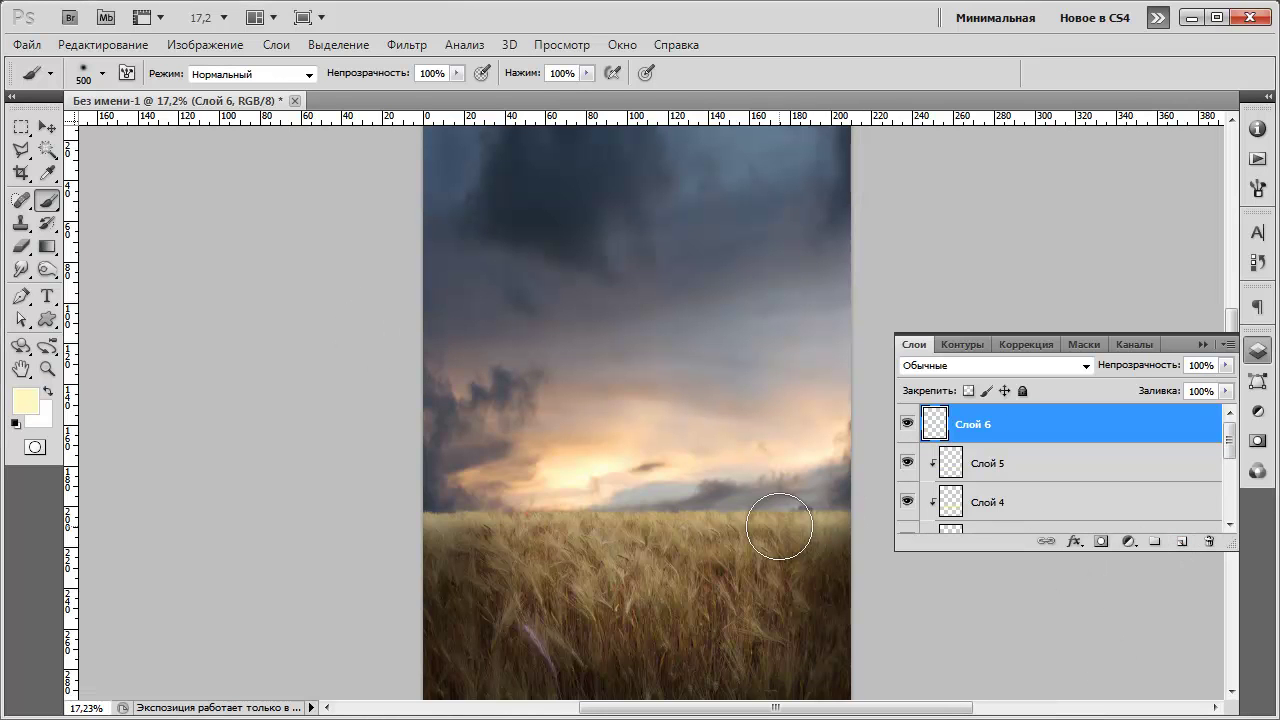
{"action": "left_click", "coordinate": [52, 392]}
{"action": "right_click", "coordinate": [531, 351]}
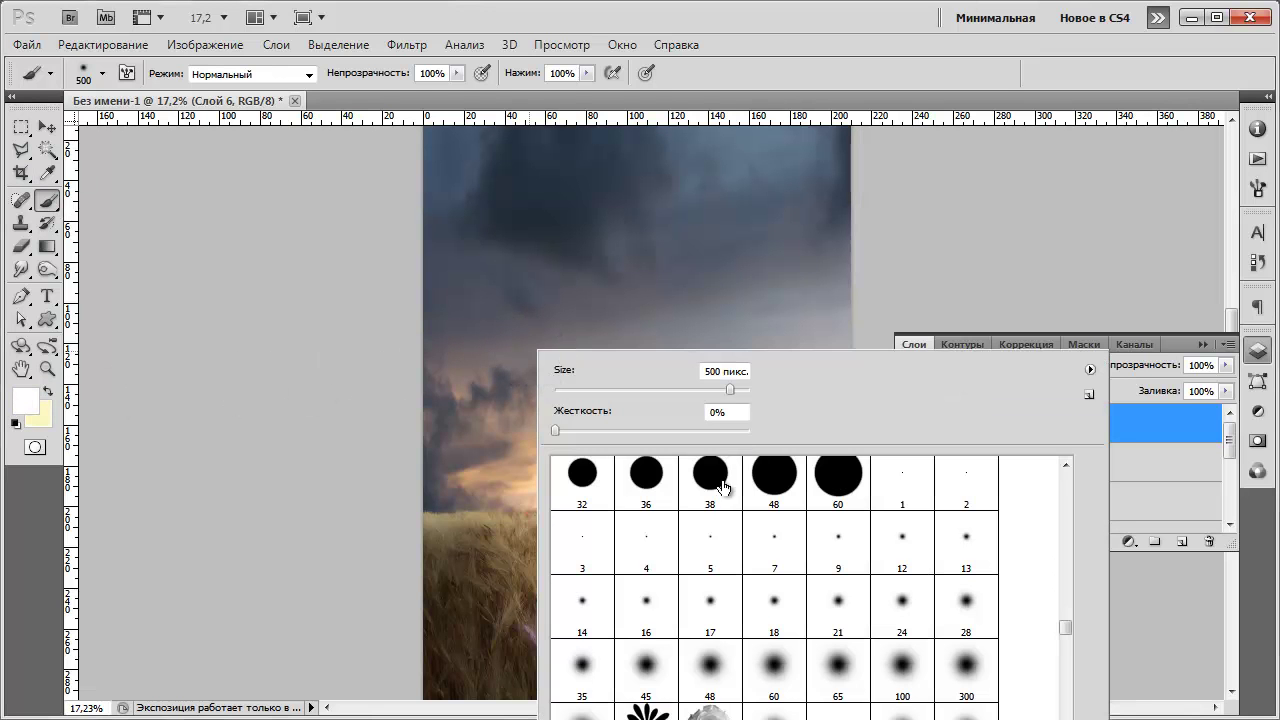
{"action": "left_click_drag", "start_coordinate": [1069, 477], "coordinate": [1069, 588]}
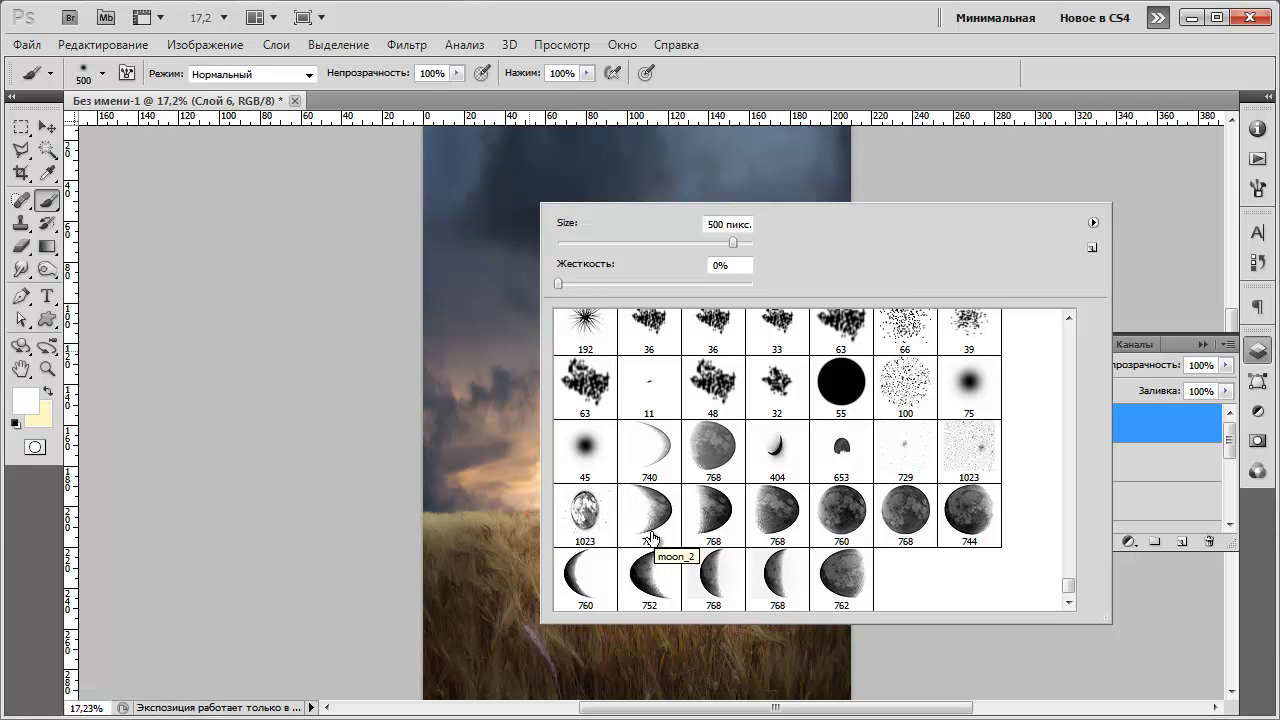
{"action": "left_click", "coordinate": [705, 462]}
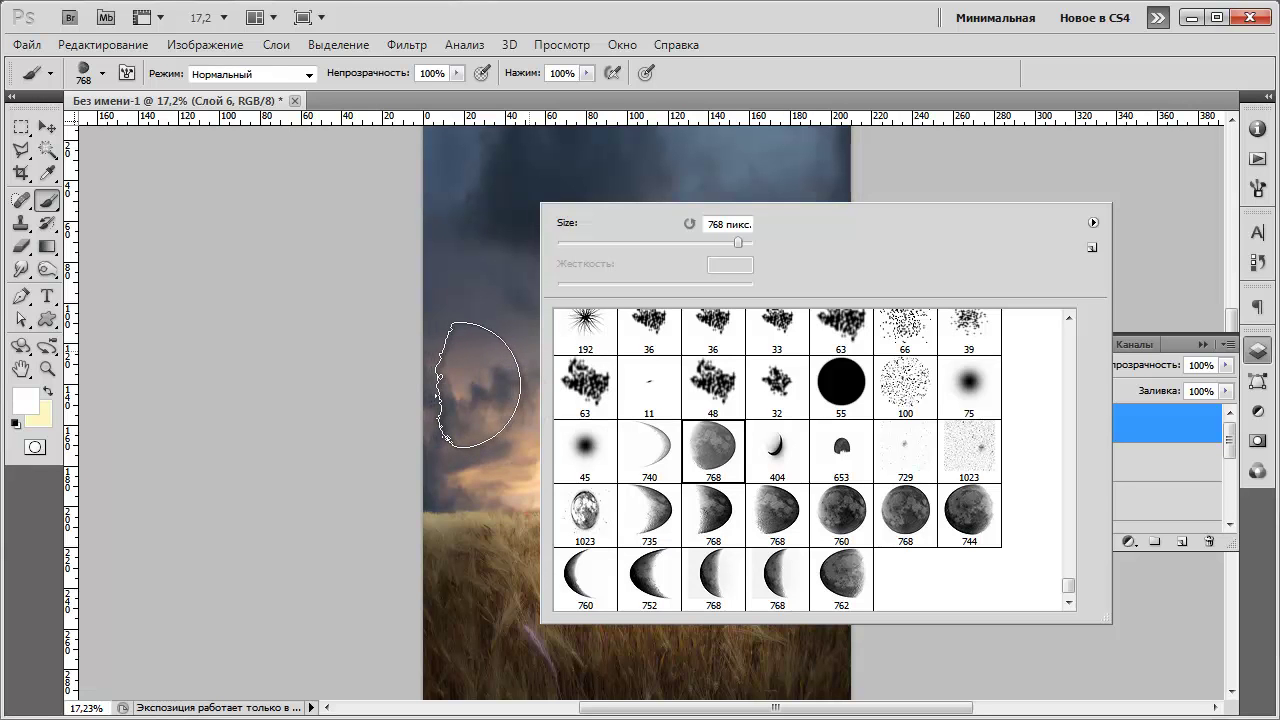
{"action": "left_click", "coordinate": [832, 584]}
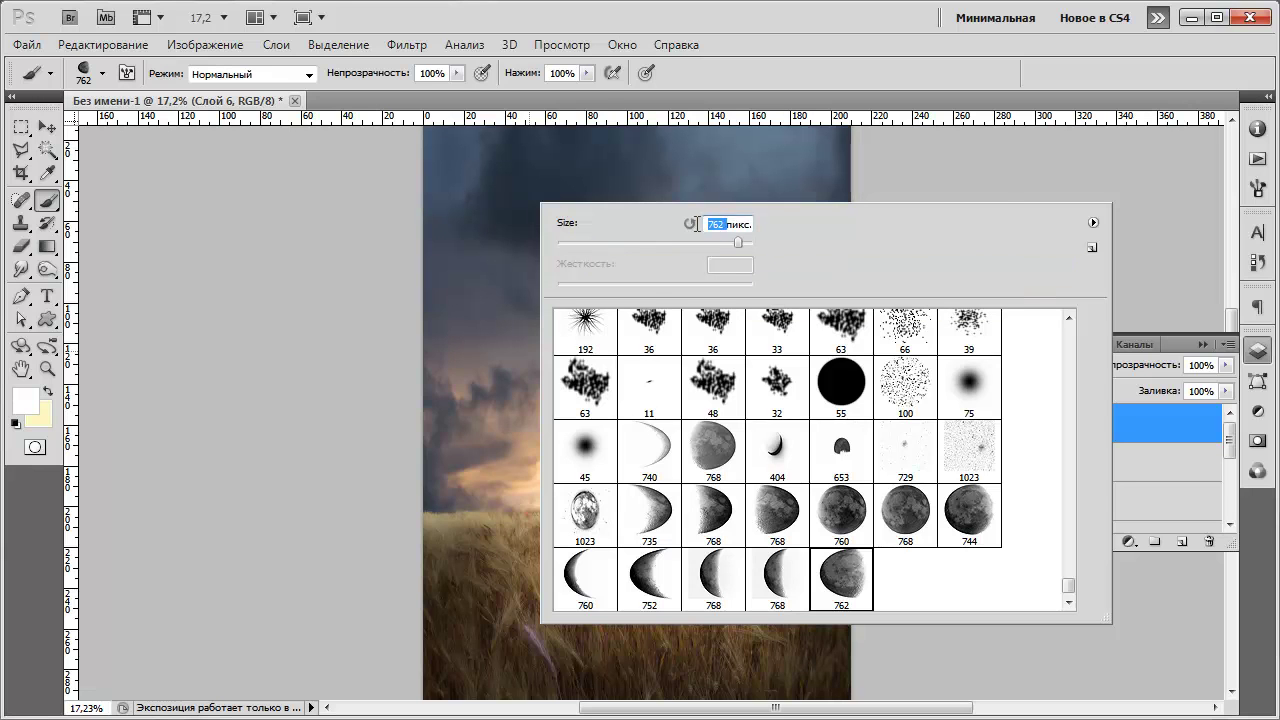
{"action": "type", "text": "100"}
{"action": "left_click", "coordinate": [809, 27]}
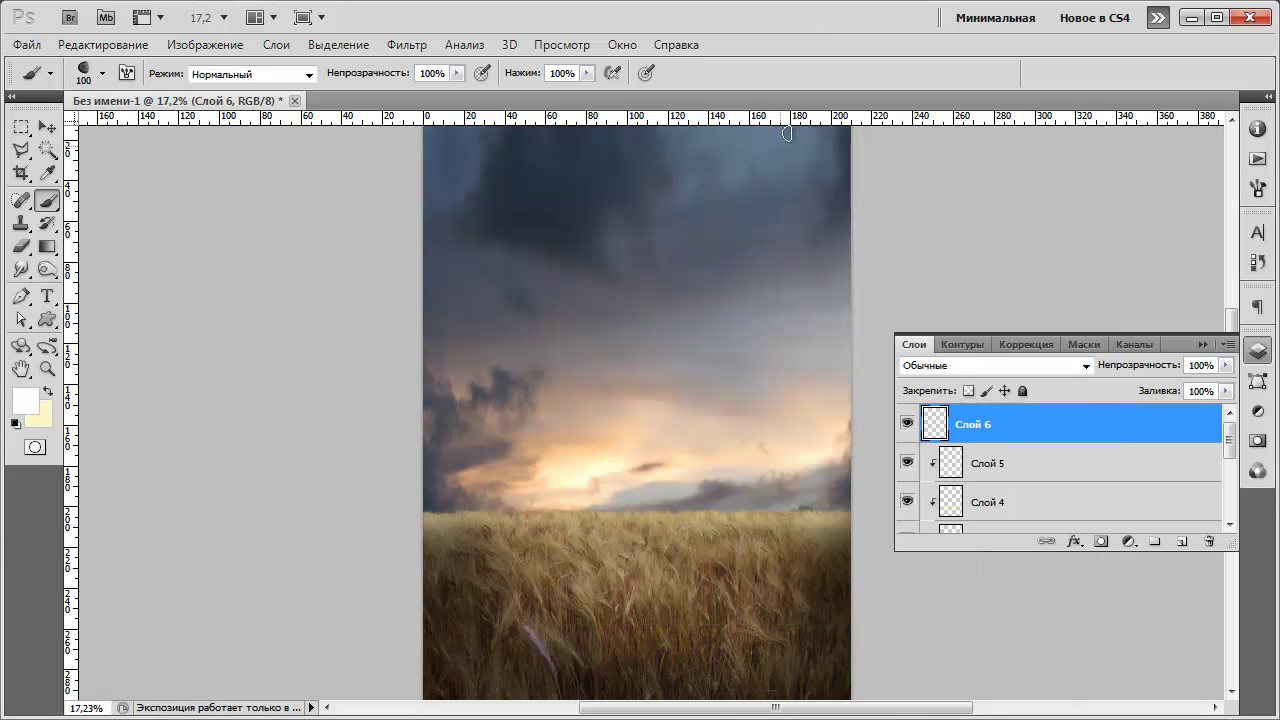
{"action": "scroll", "coordinate": [729, 283], "scroll_direction": "down", "scroll_amount": 1}
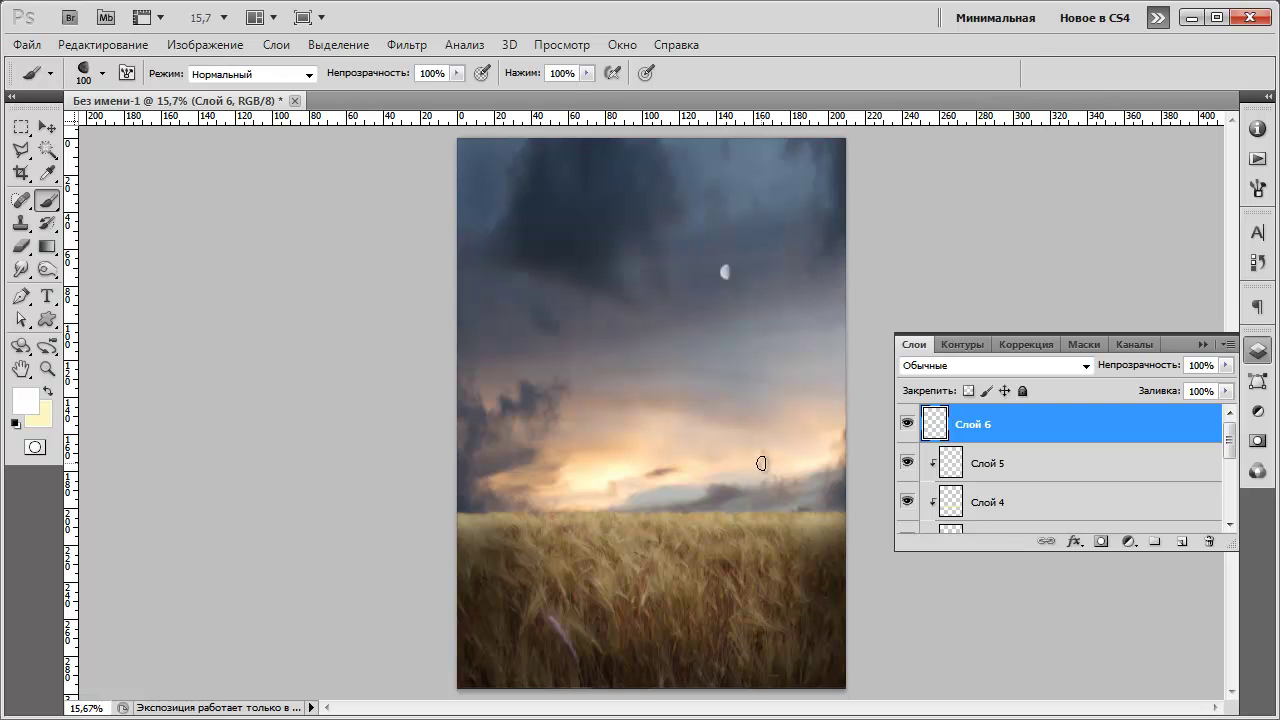
Add an Outer Glow effect to the moon layer and set its color to ffffe1.
{"action": "left_click", "coordinate": [1074, 541]}
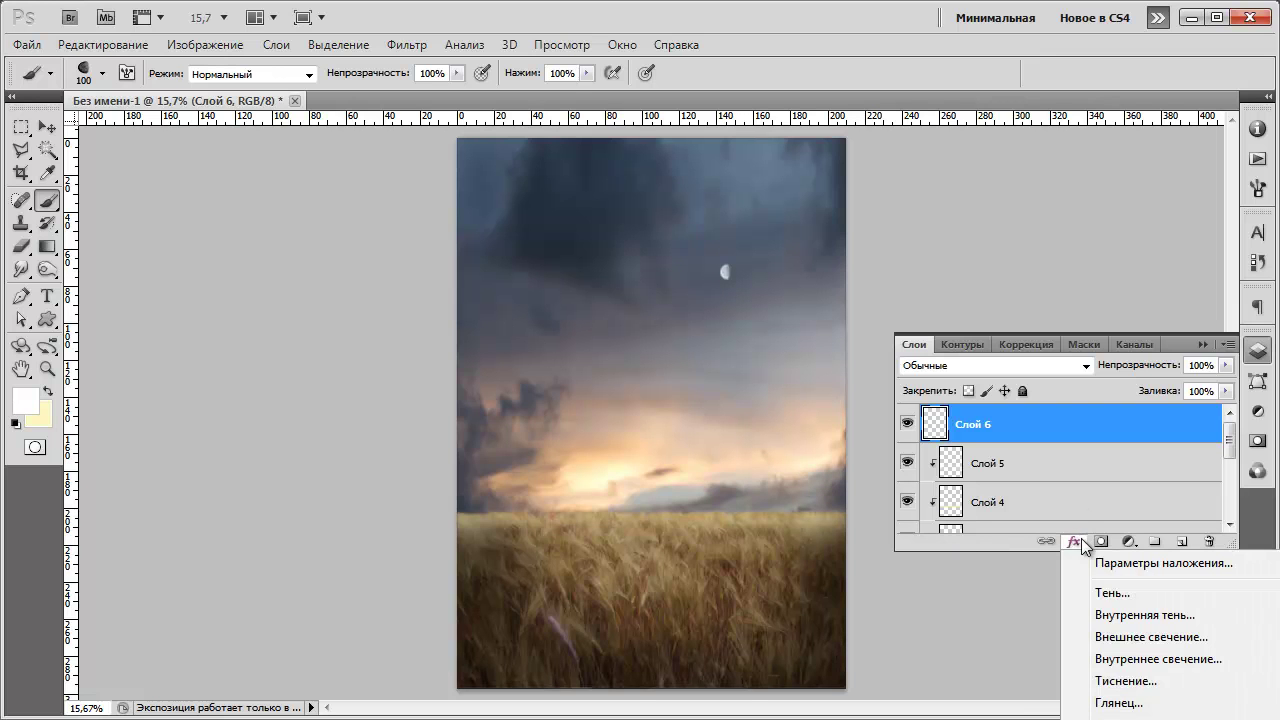
{"action": "left_click", "coordinate": [1128, 638]}
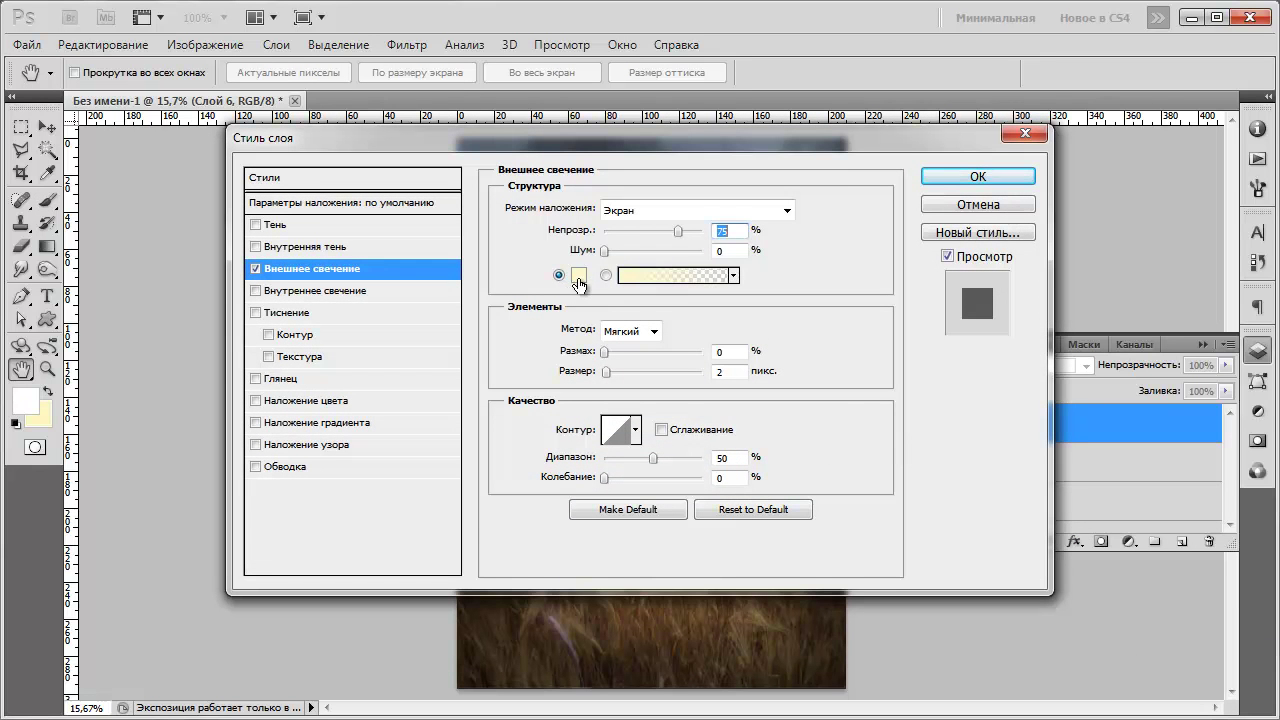
{"action": "left_click", "coordinate": [579, 284]}
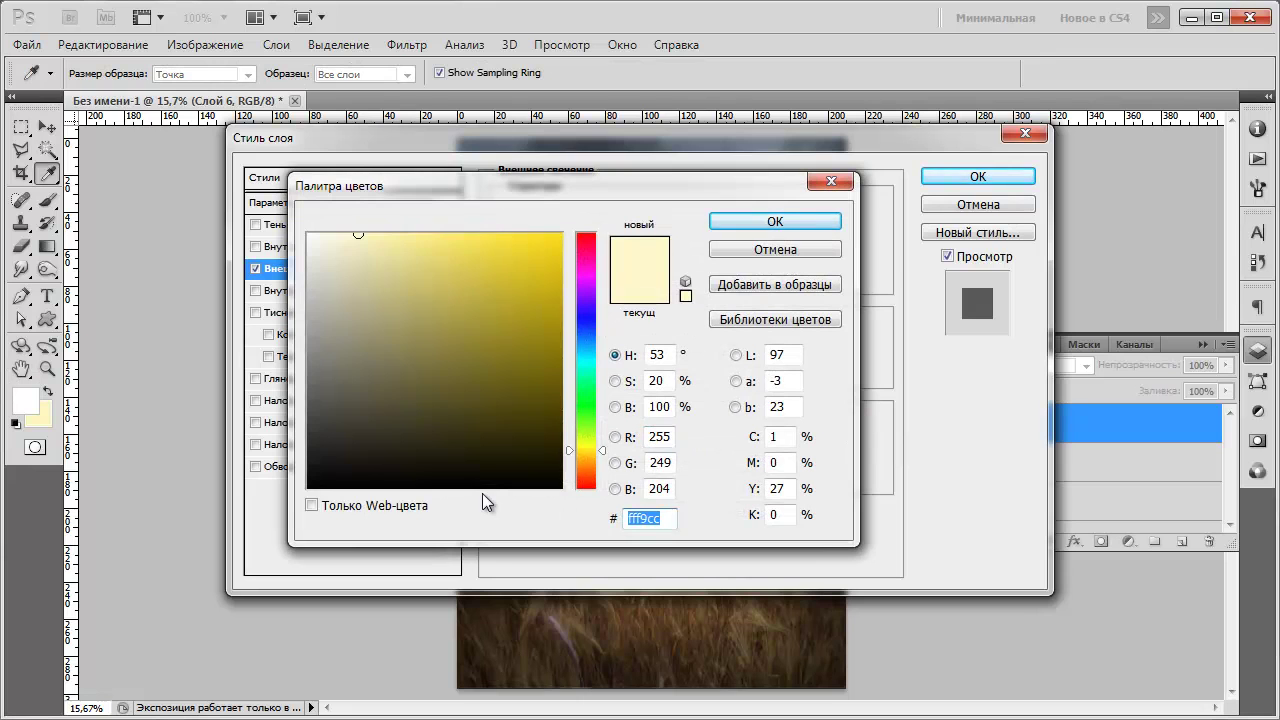
{"action": "type", "text": "ffff"}
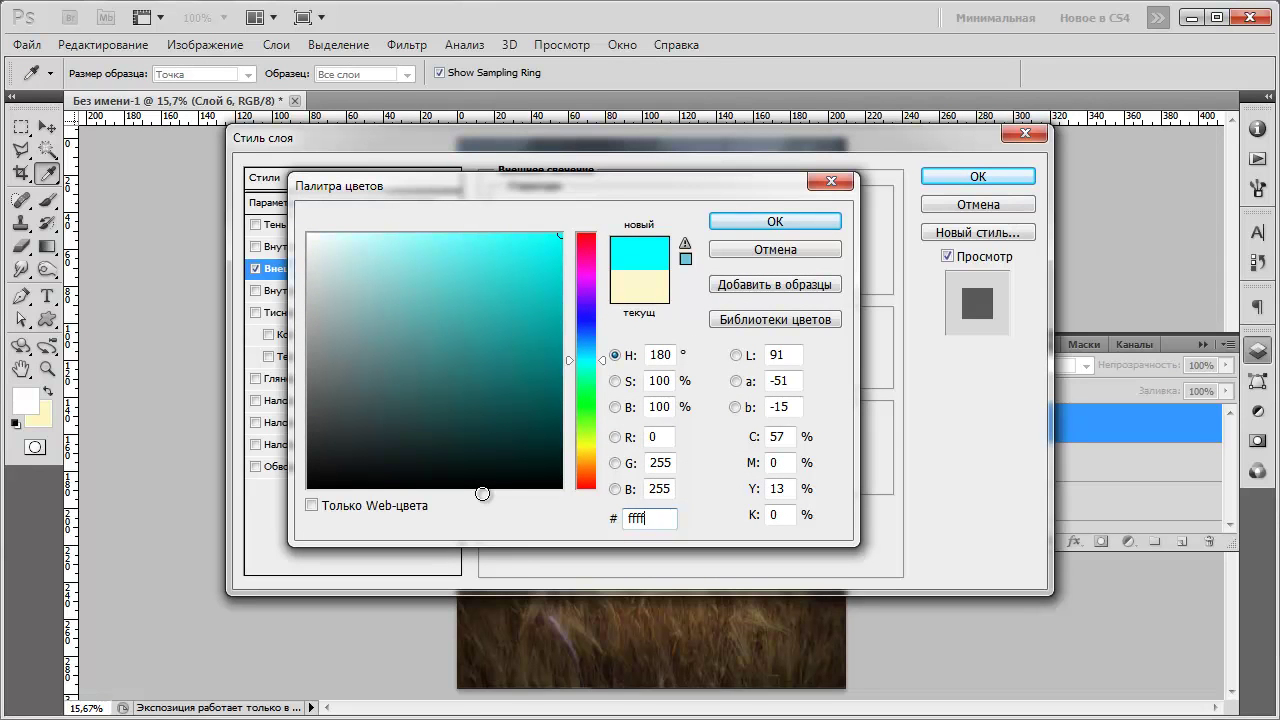
{"action": "type", "text": "e1"}
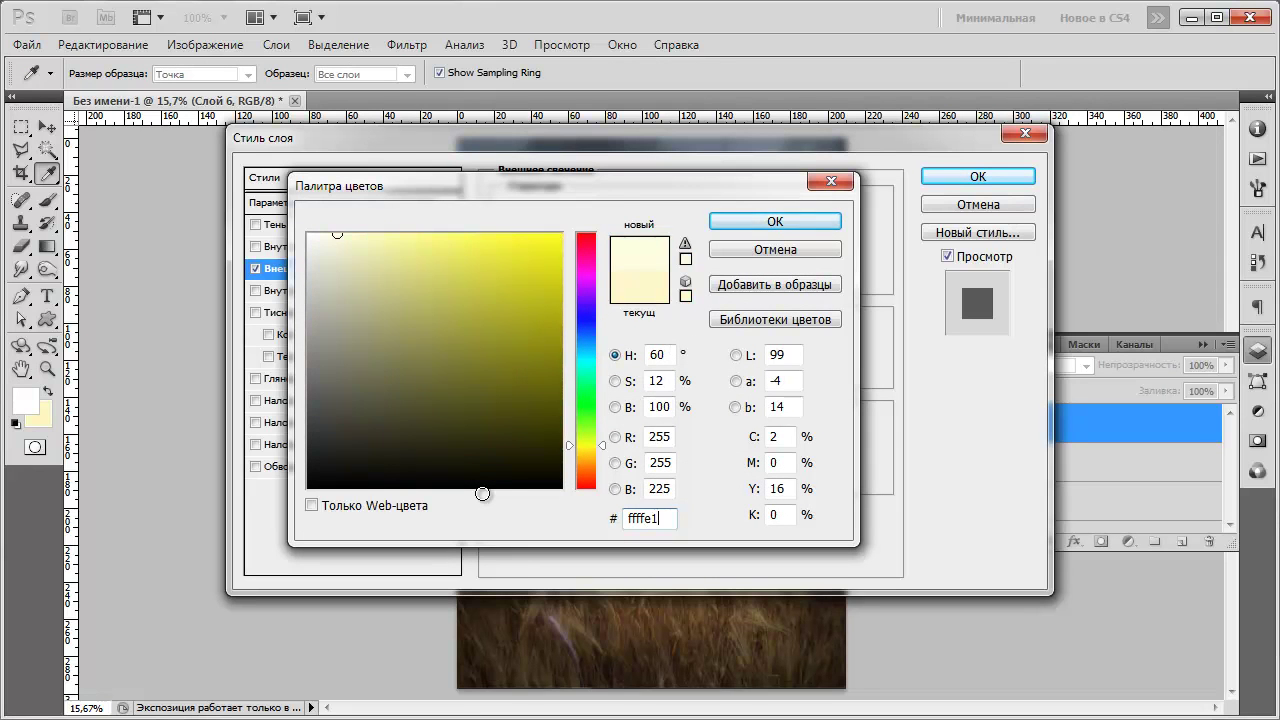
{"action": "left_click", "coordinate": [788, 224]}
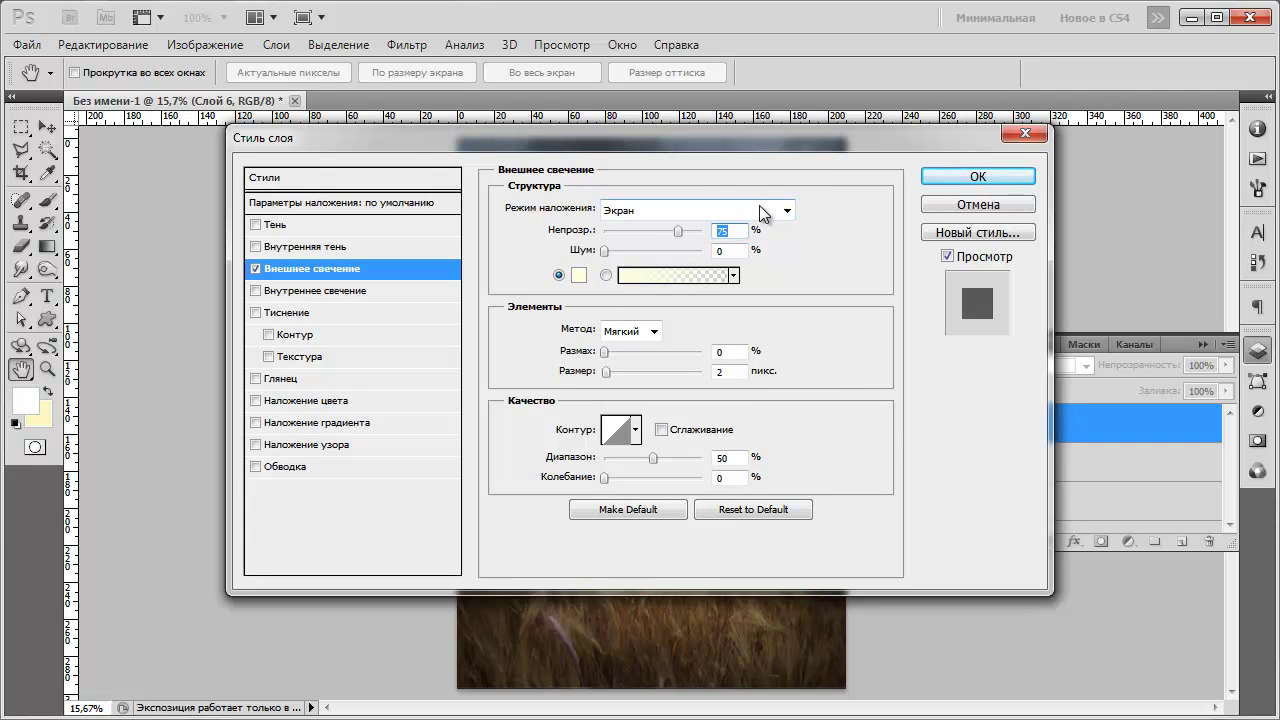
Set the moon's outer glow to 40% opacity and 84 px size, and apply the layer style.
{"action": "left_click", "coordinate": [727, 231]}
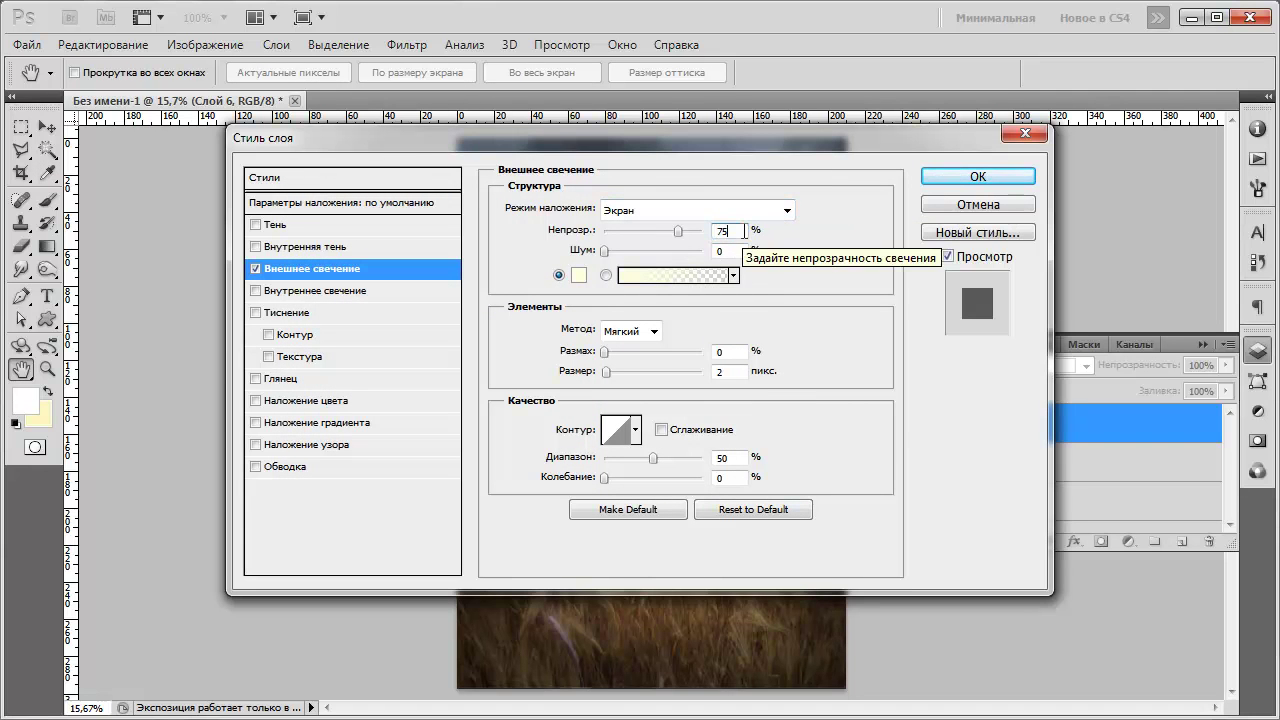
{"action": "left_click", "coordinate": [679, 231]}
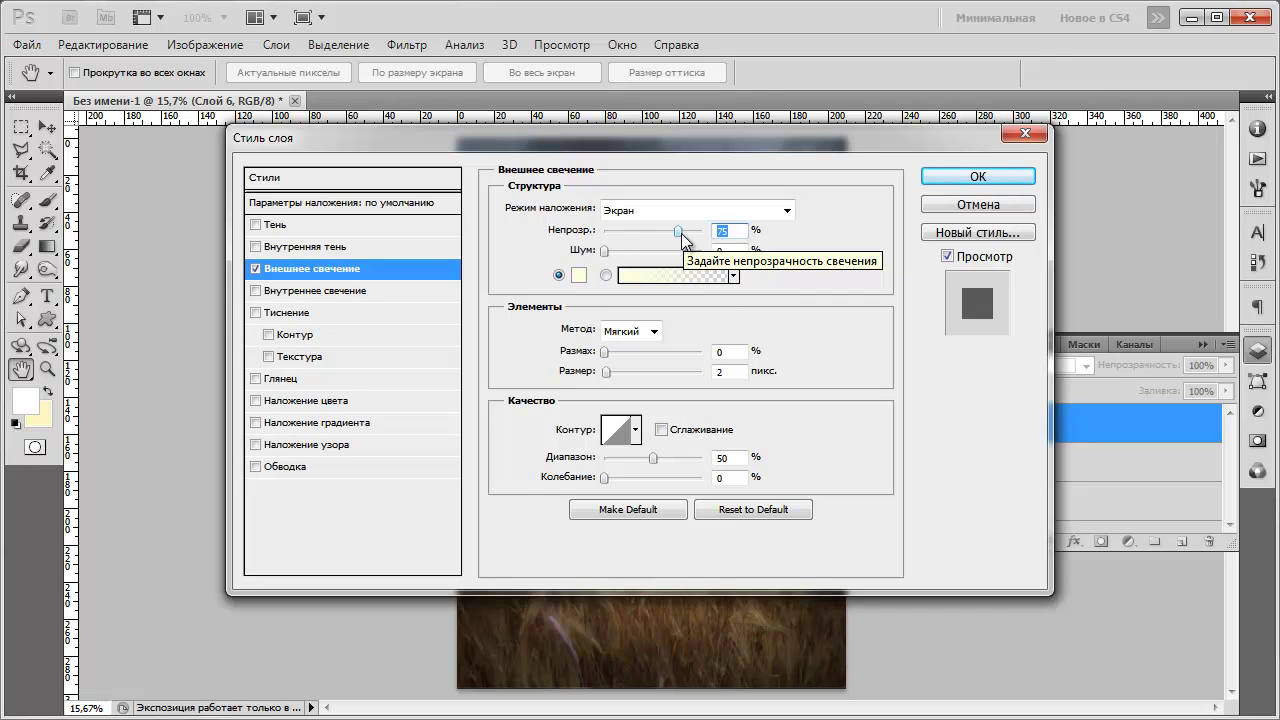
{"action": "type", "text": "40"}
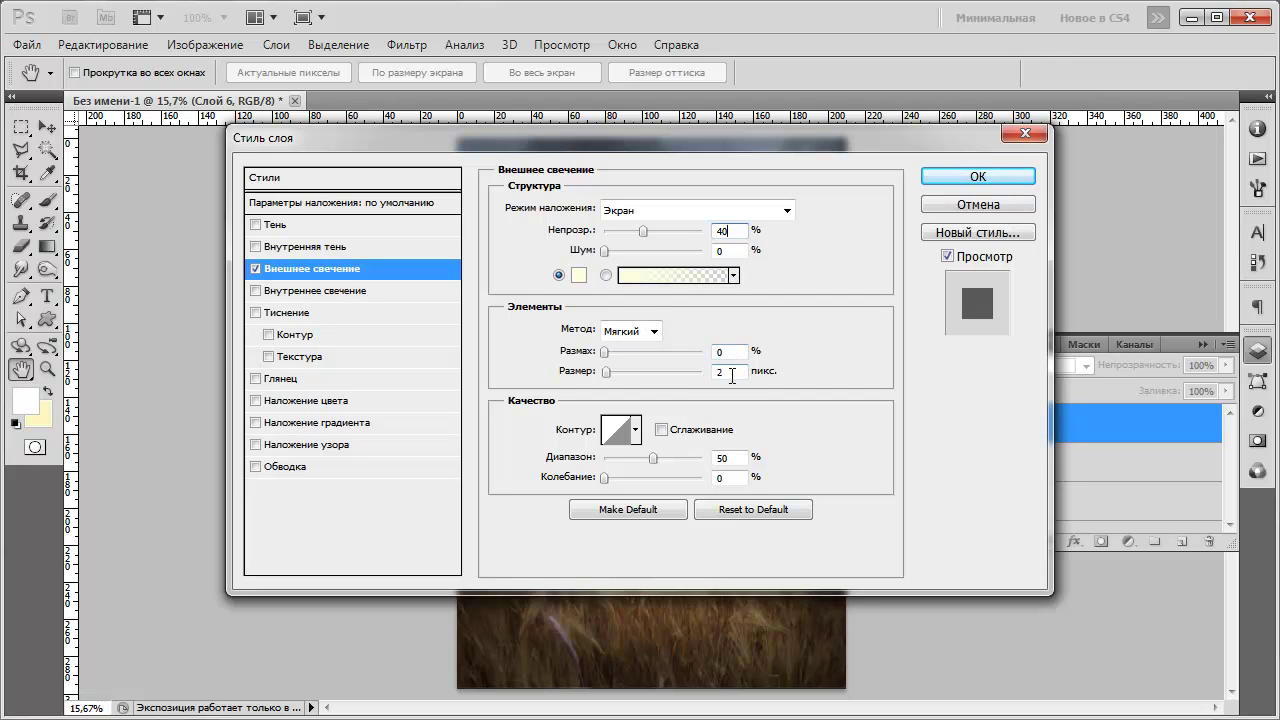
{"action": "double_click", "coordinate": [736, 374]}
{"action": "type", "text": "84"}
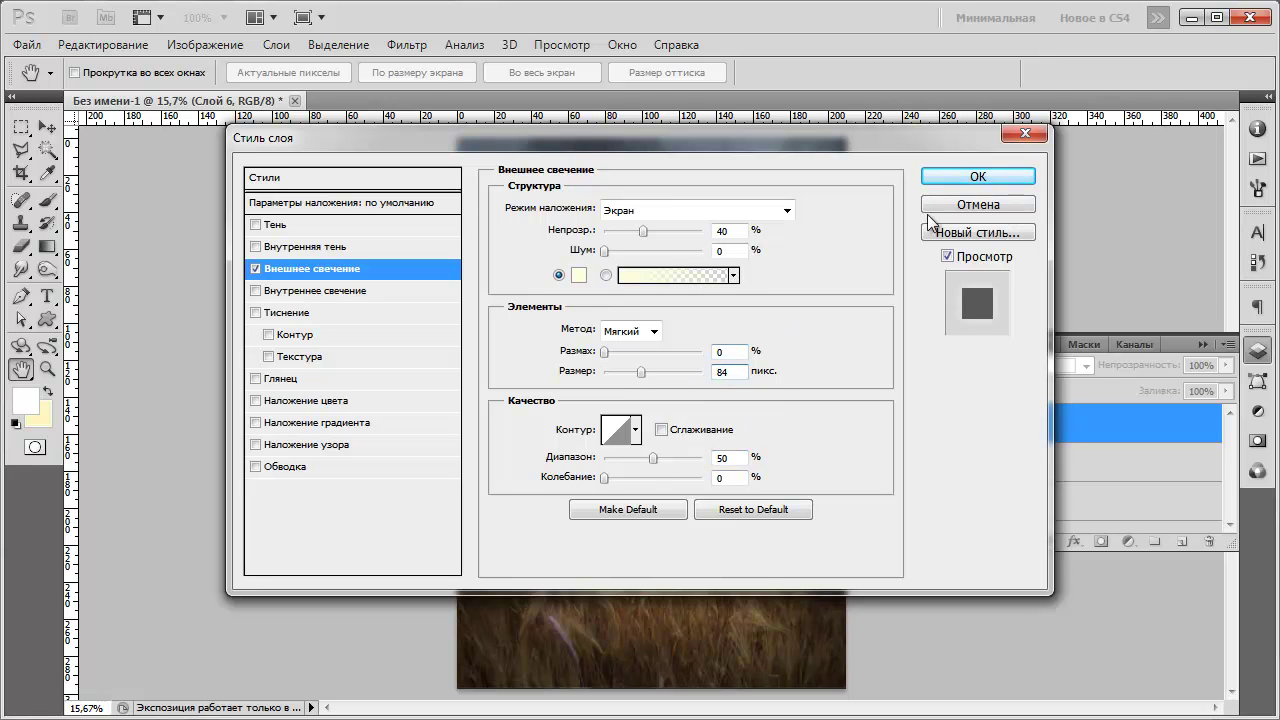
{"action": "mouse_move", "coordinate": [850, 142]}
{"action": "left_mouse_down"}
{"action": "mouse_move", "coordinate": [837, 321]}
{"action": "mouse_move", "coordinate": [876, 278]}
{"action": "left_mouse_up"}
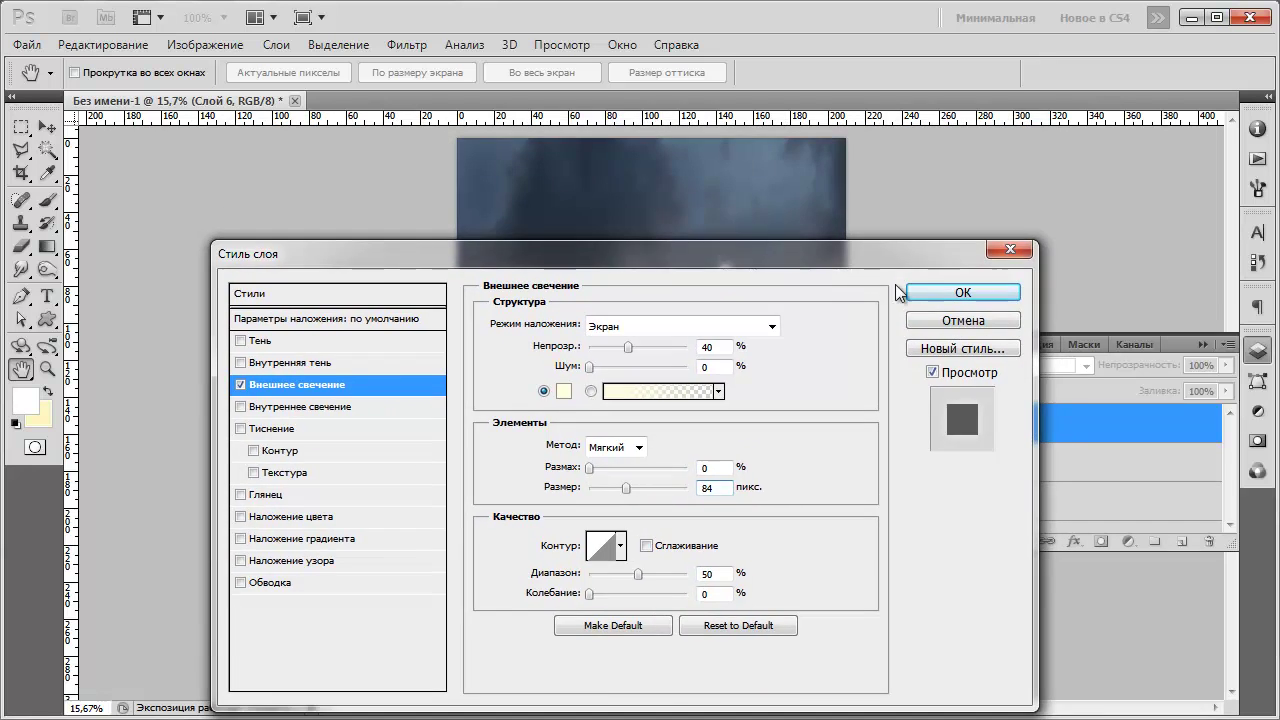
{"action": "key", "text": "Return"}
{"action": "key", "text": "b"}
{"action": "scroll", "coordinate": [749, 298], "scroll_direction": "up", "scroll_amount": 5}
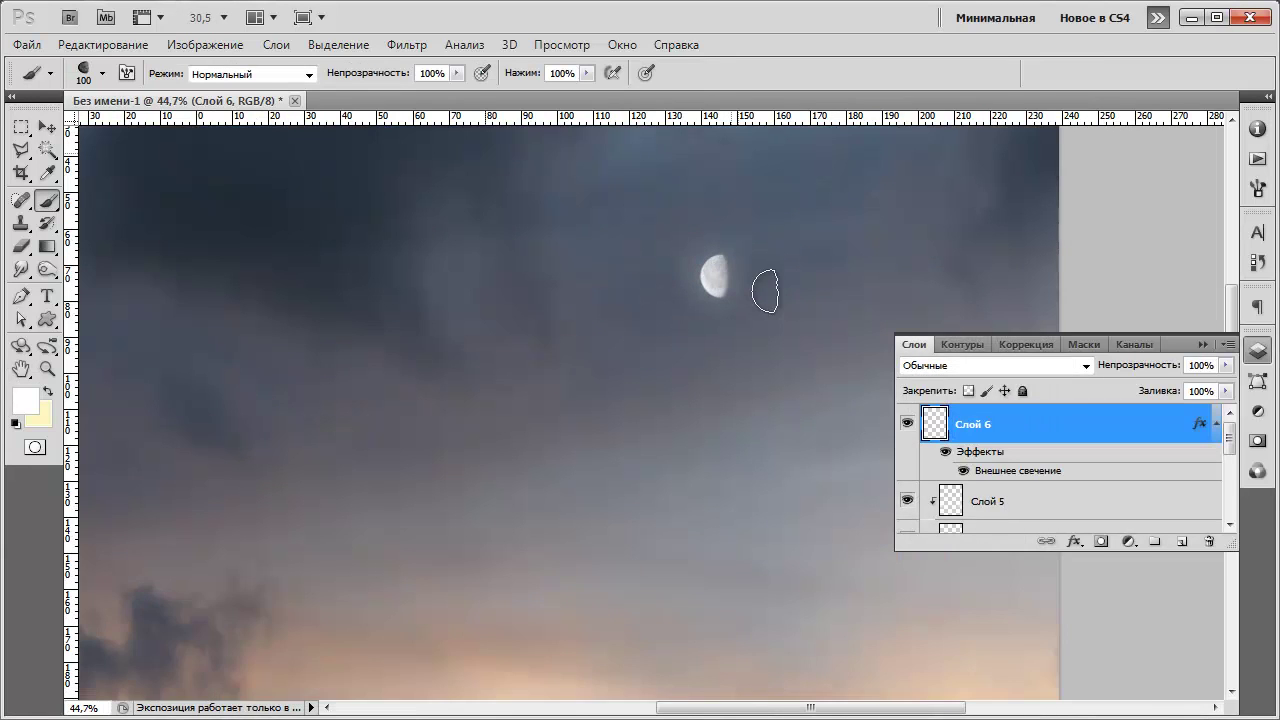
{"action": "scroll", "coordinate": [742, 299], "scroll_direction": "down", "scroll_amount": 6}
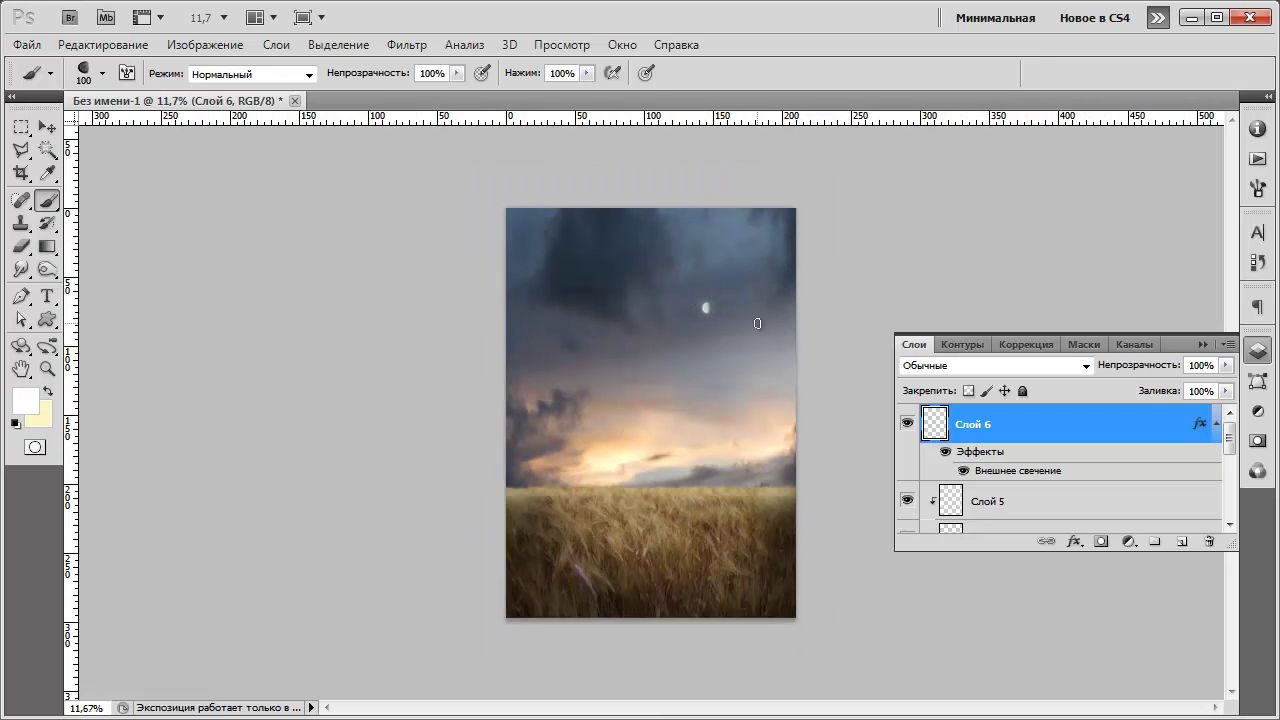
Collapse the moon layer's effects list and dock the Shinobi___J___24_by_mjranum_stock.psd document beside the composition.
{"action": "left_click", "coordinate": [1216, 424]}
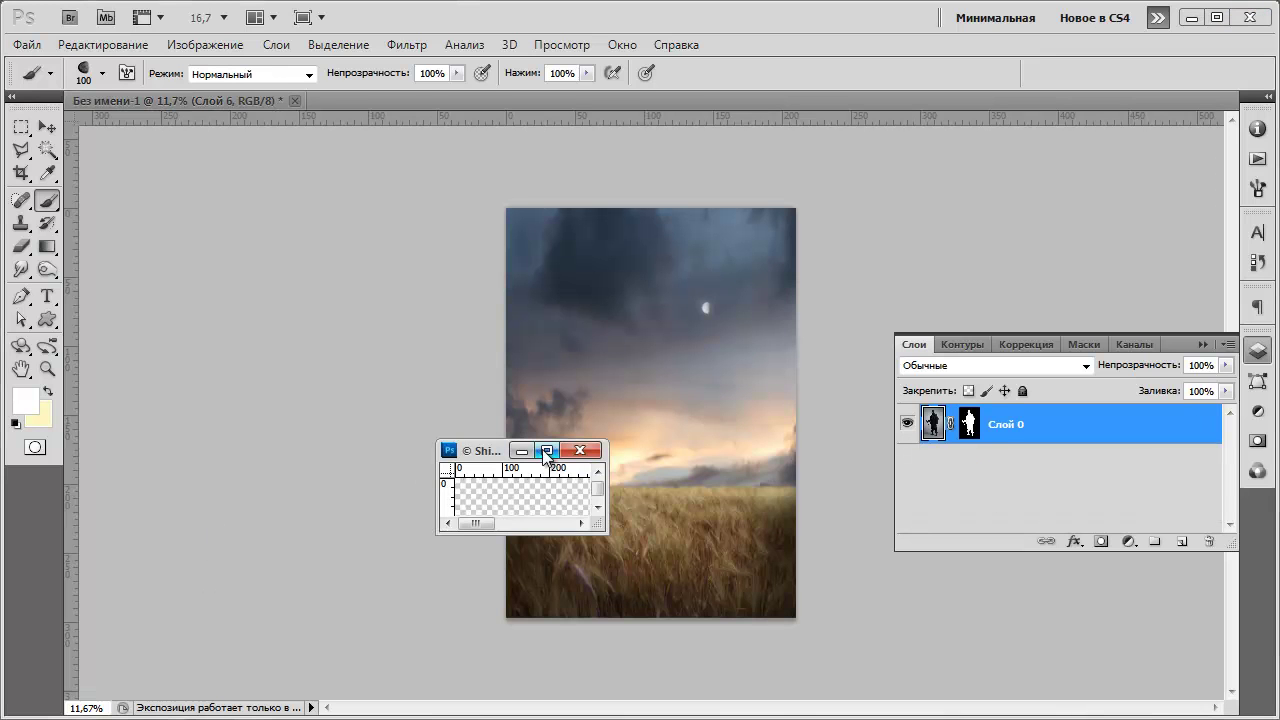
{"action": "left_click_drag", "start_coordinate": [487, 455], "coordinate": [487, 232]}
{"action": "left_click", "coordinate": [521, 227]}
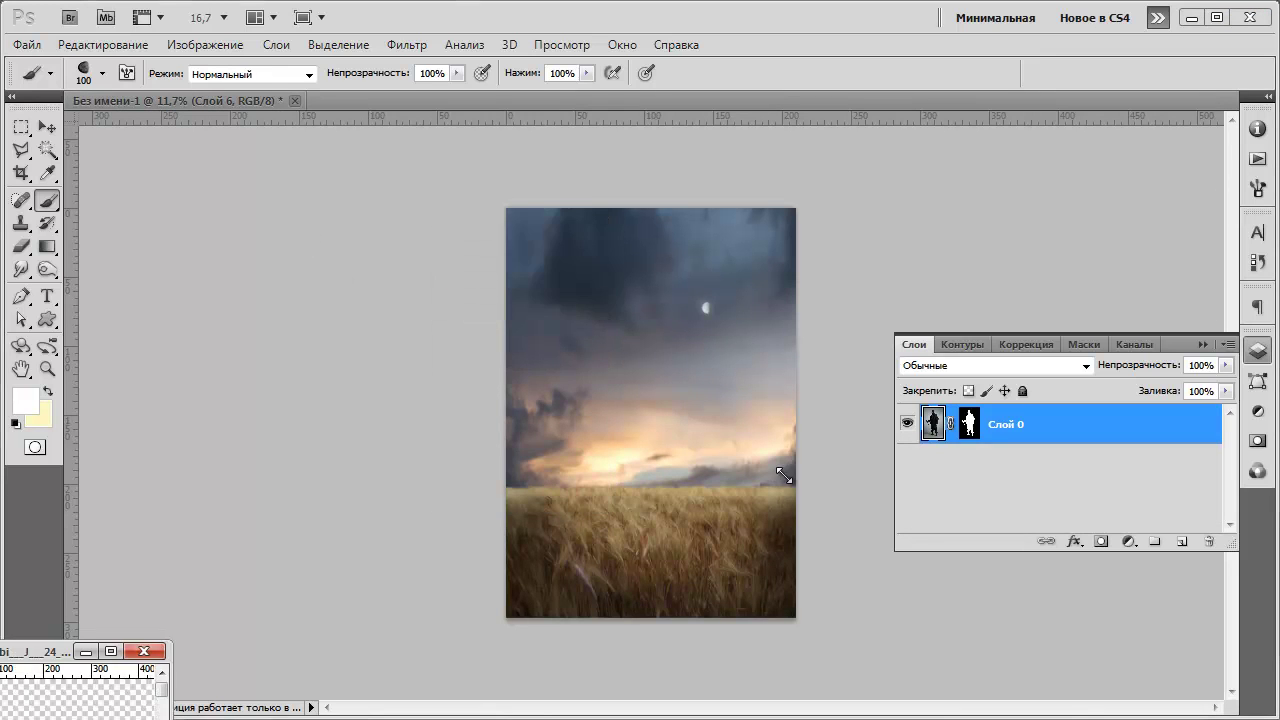
{"action": "left_click", "coordinate": [224, 652]}
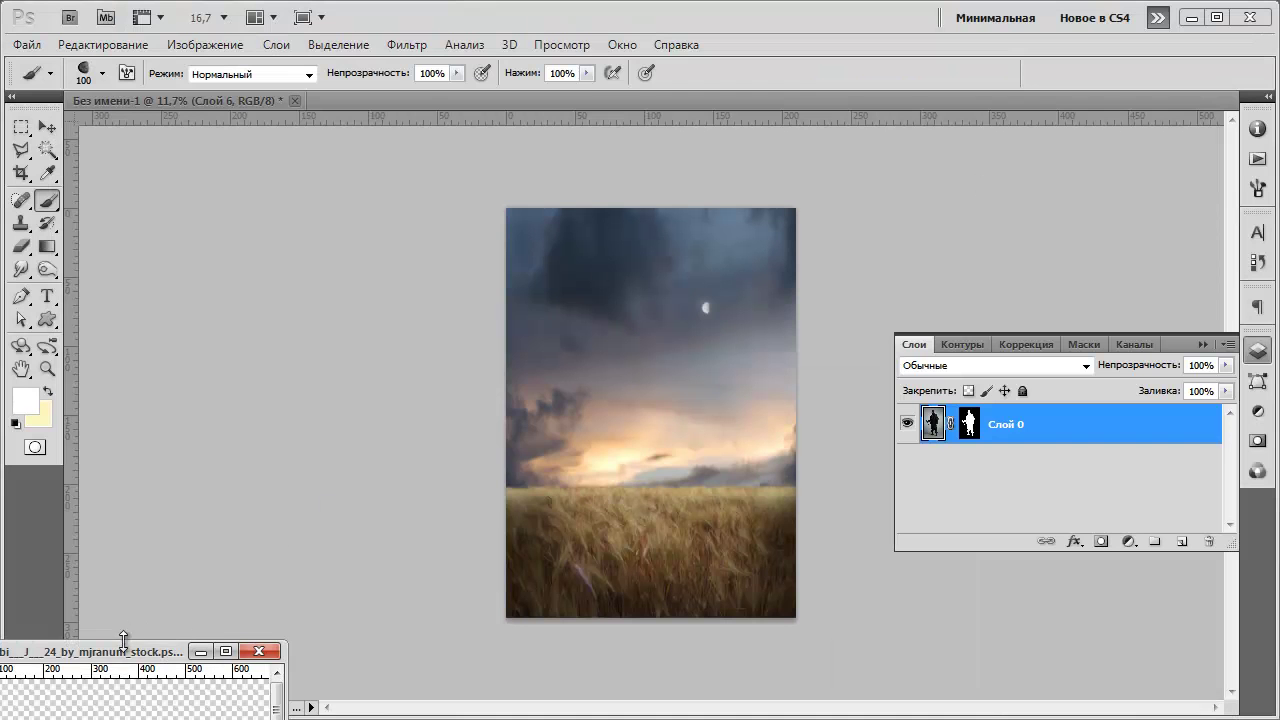
{"action": "left_click", "coordinate": [225, 651]}
{"action": "left_click_drag", "start_coordinate": [382, 170], "coordinate": [382, 103]}
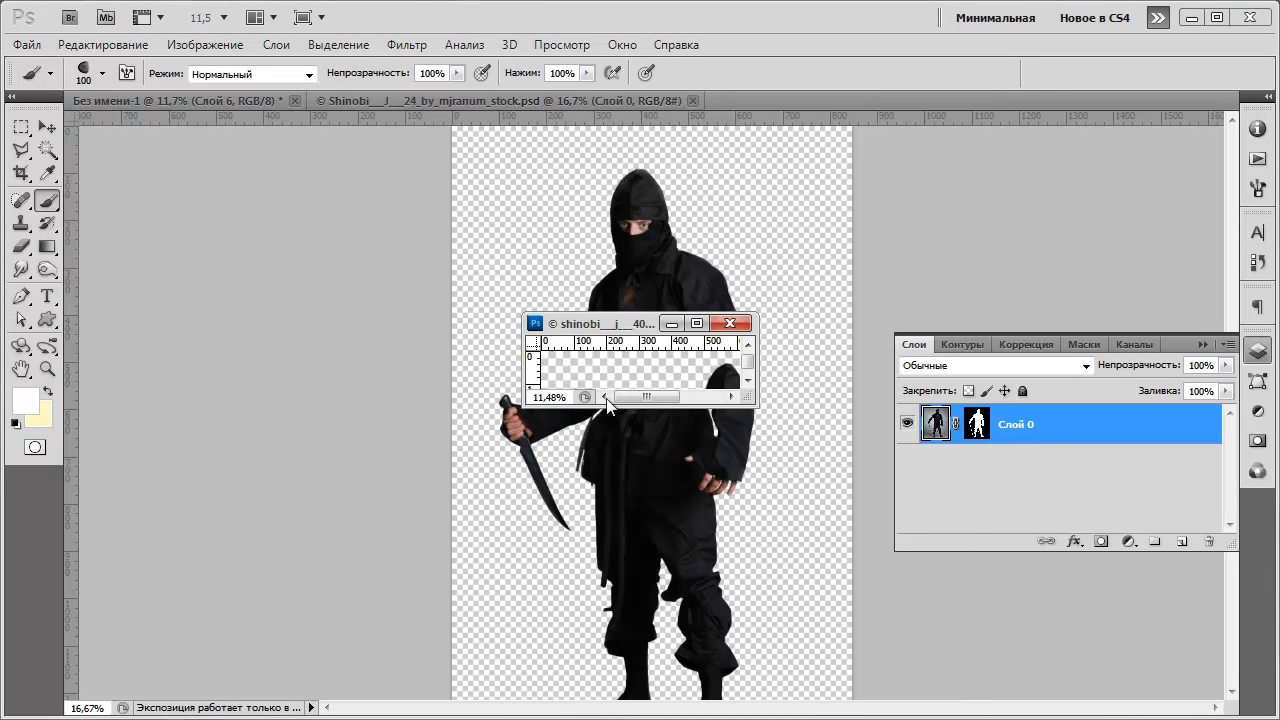
Clear away the floating shinobi___j___40 and Model_011 documents, keeping the standing ninja document in view.
{"action": "left_click_drag", "start_coordinate": [638, 330], "coordinate": [638, 432]}
{"action": "left_click", "coordinate": [671, 323]}
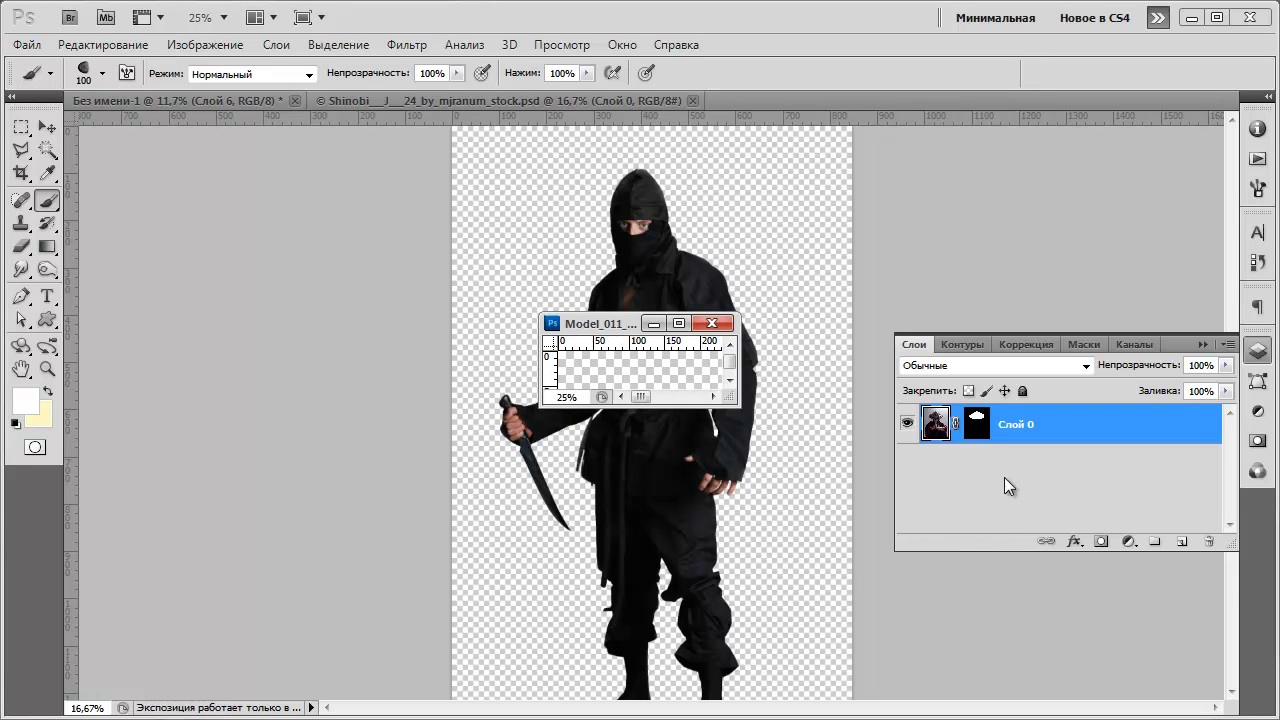
{"action": "left_click", "coordinate": [709, 324]}
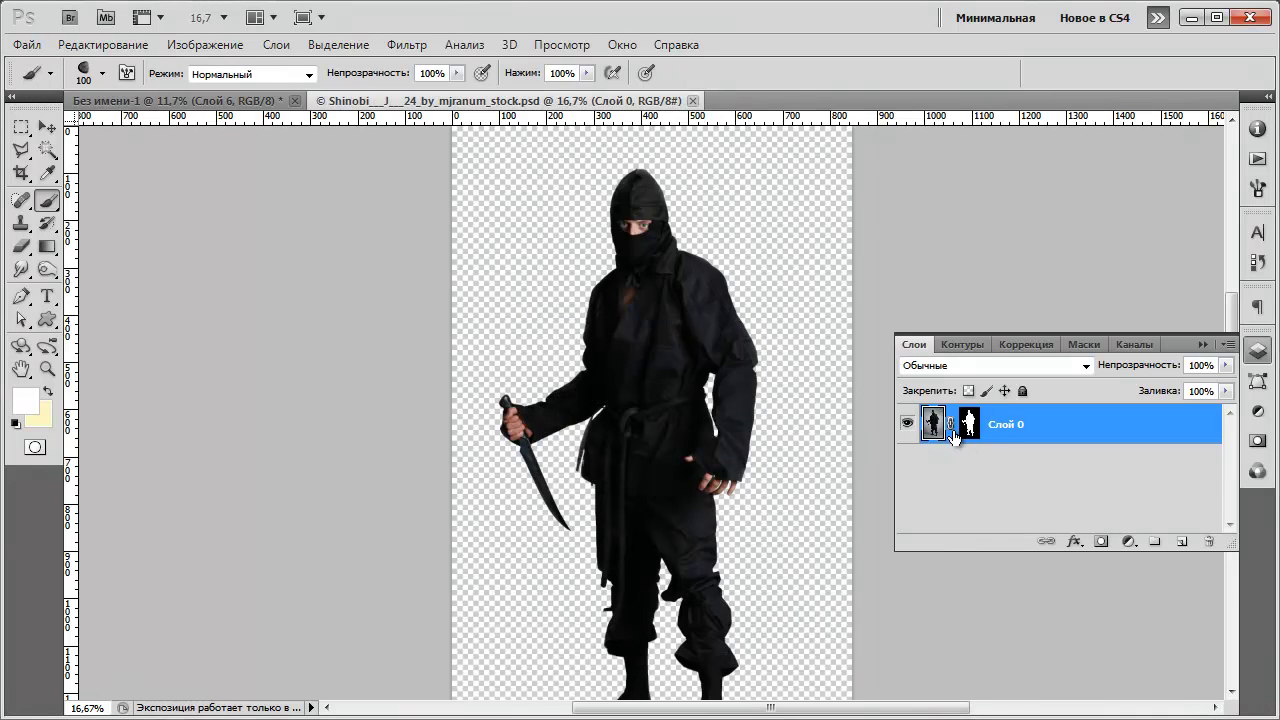
Disable the ninja layer's mask to view the original photo, and enable the mask again.
{"action": "right_click", "coordinate": [974, 429]}
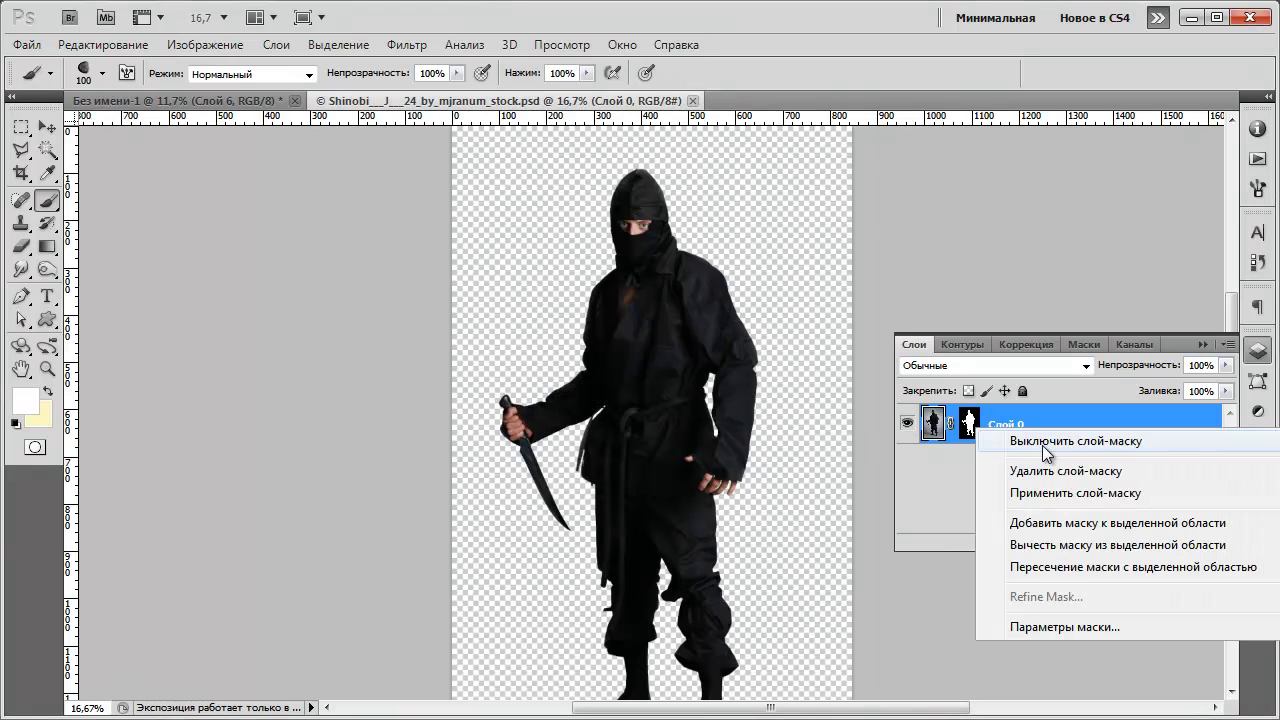
{"action": "left_click", "coordinate": [1043, 443]}
{"action": "right_click", "coordinate": [968, 423]}
{"action": "left_click", "coordinate": [974, 437]}
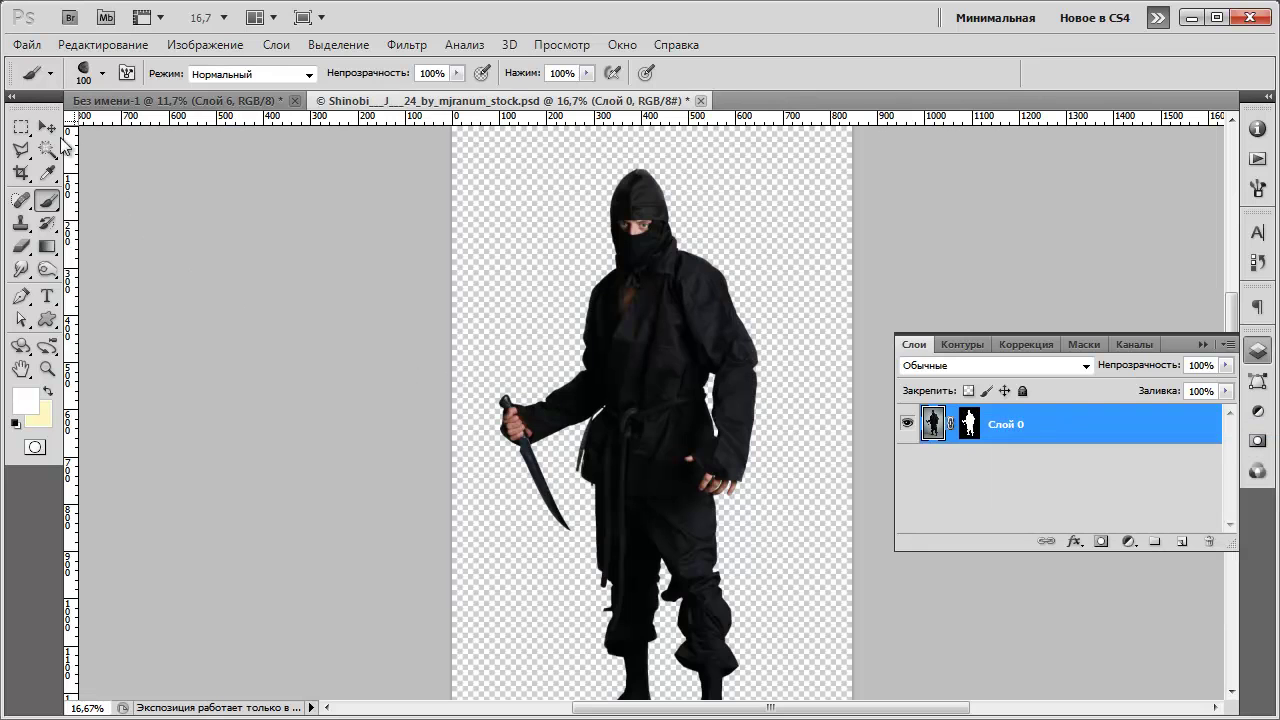
Move the masked ninja layer into the grass field composition and place it over the scene.
{"action": "key", "text": "v"}
{"action": "left_click_drag", "start_coordinate": [638, 469], "coordinate": [740, 491]}
{"action": "left_click_drag", "start_coordinate": [690, 530], "coordinate": [697, 467]}
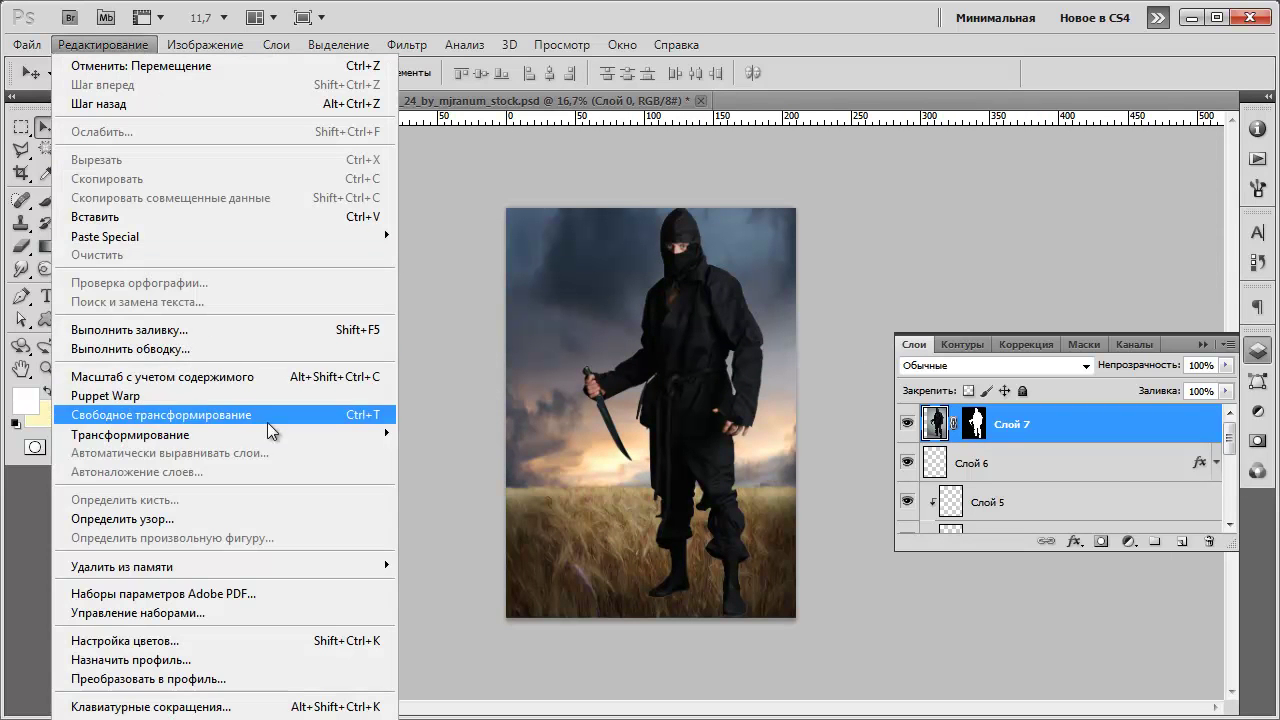
Free-transform the ninja with linked proportions, scaling it to about 33.75% and standing it on the right side of the field.
{"action": "mouse_move", "coordinate": [276, 432]}
{"action": "left_click", "coordinate": [450, 463]}
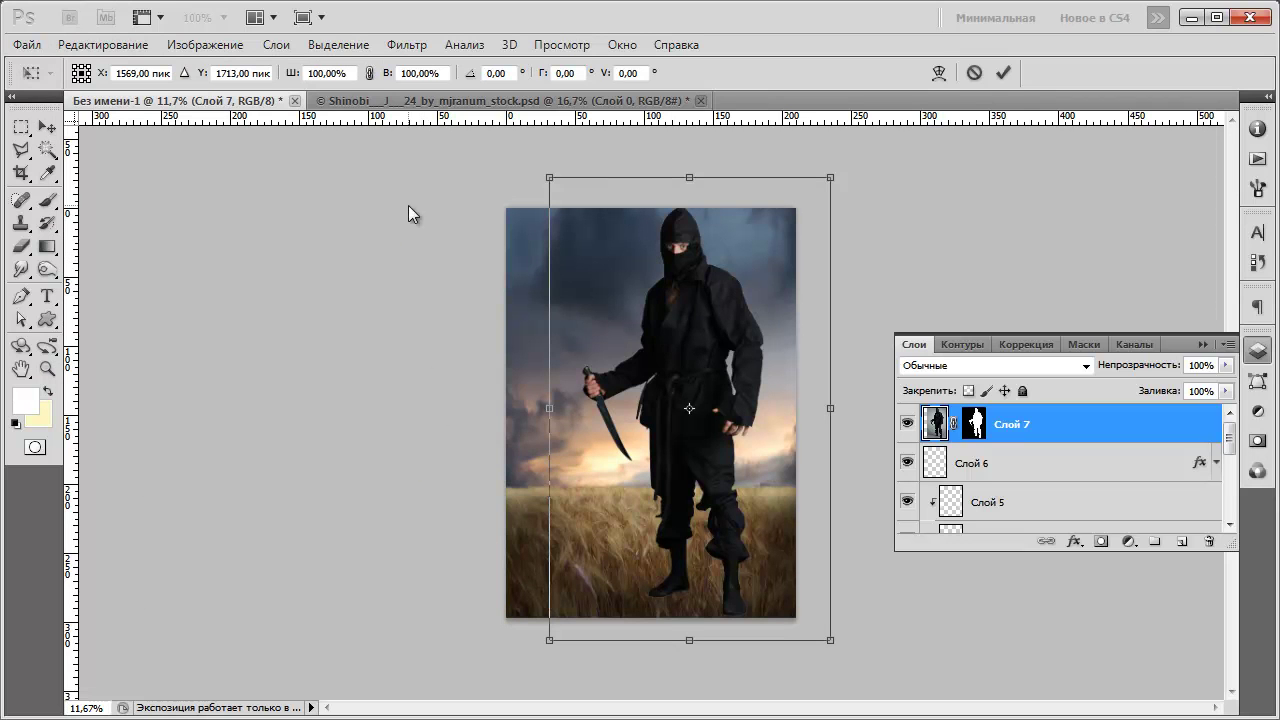
{"action": "left_click", "coordinate": [369, 74]}
{"action": "left_click_drag", "start_coordinate": [549, 178], "coordinate": [706, 406]}
{"action": "key", "text": "ctrl+plus"}
{"action": "key", "text": "ctrl+plus"}
{"action": "left_click_drag", "start_coordinate": [747, 570], "coordinate": [715, 480]}
{"action": "left_click_drag", "start_coordinate": [844, 261], "coordinate": [773, 378]}
{"action": "left_click_drag", "start_coordinate": [707, 513], "coordinate": [752, 515]}
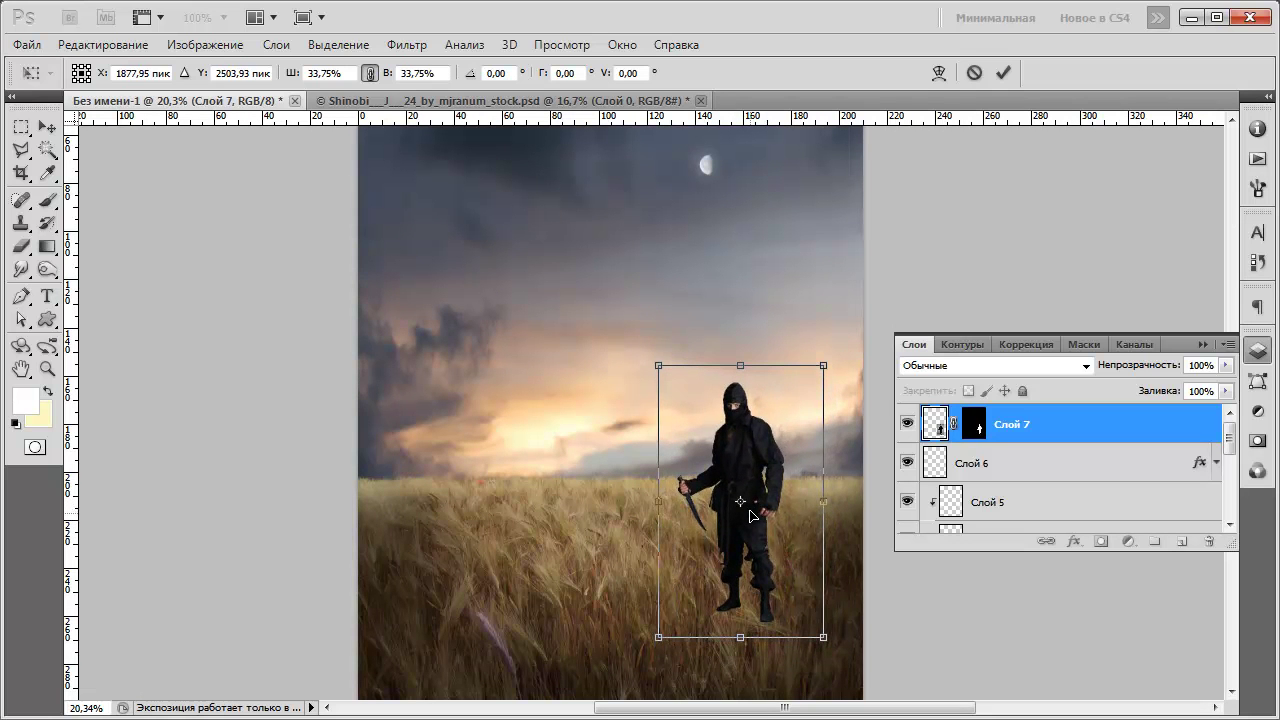
Enlarge the ninja to 35.5%, shift it slightly down and to the right, and apply the transformation.
{"action": "left_click_drag", "start_coordinate": [823, 367], "coordinate": [831, 351]}
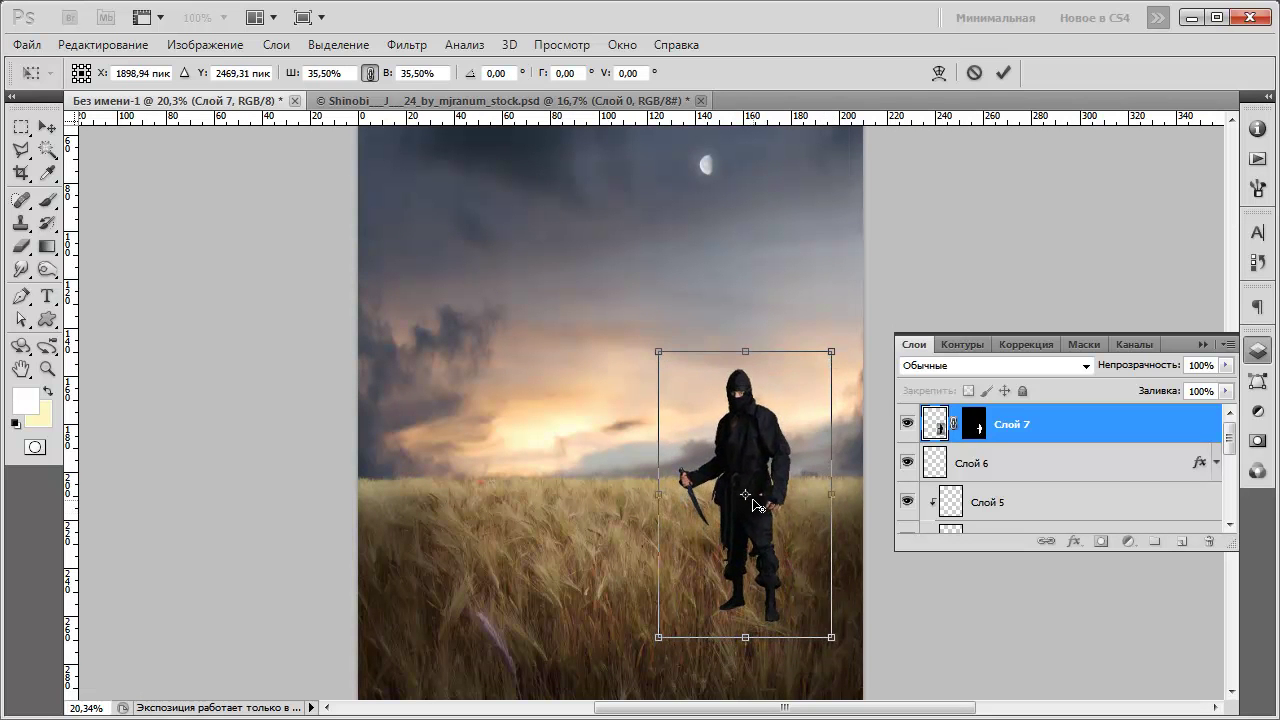
{"action": "mouse_move", "coordinate": [765, 465]}
{"action": "left_mouse_down"}
{"action": "mouse_move", "coordinate": [753, 471]}
{"action": "mouse_move", "coordinate": [772, 474]}
{"action": "left_mouse_up"}
{"action": "key", "text": "Return"}
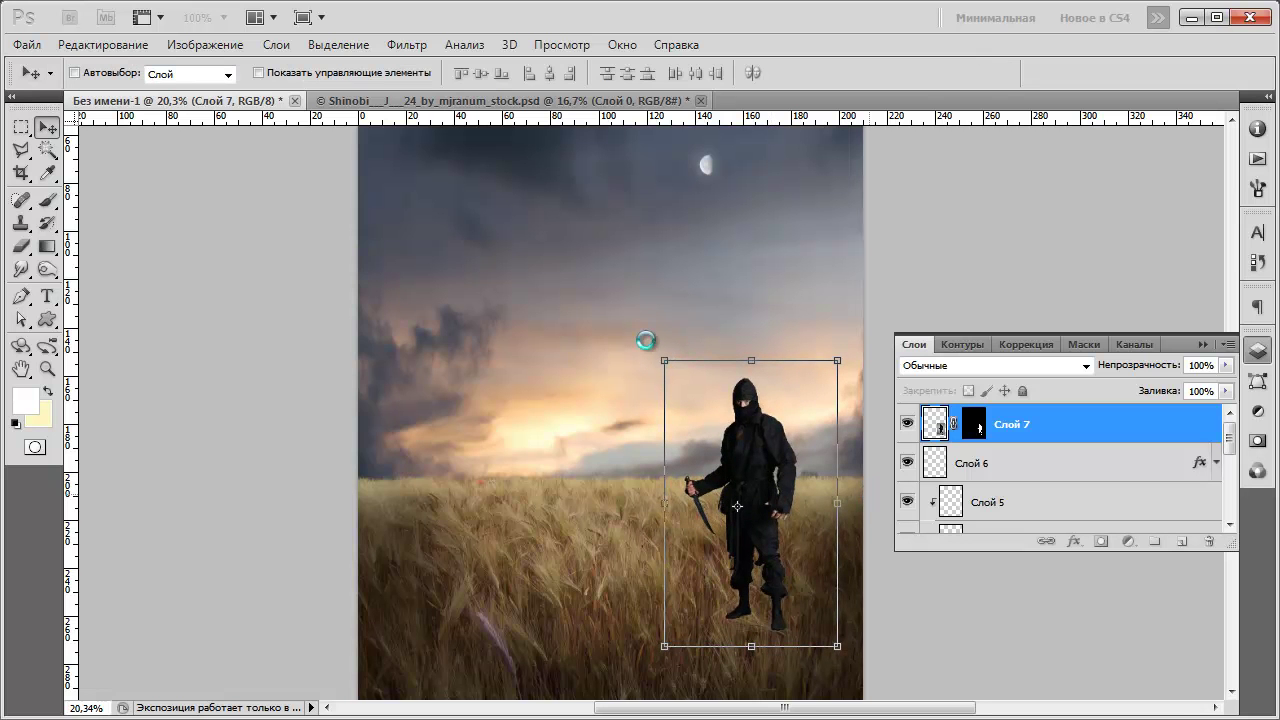
Duplicate the masked ninja layer as a backup and hide the original beneath the copy.
{"action": "key", "text": "ctrl+minus"}
{"action": "key", "text": "ctrl+minus"}
{"action": "scroll", "coordinate": [799, 489], "scroll_direction": "down", "scroll_amount": 1}
{"action": "scroll", "coordinate": [813, 575], "scroll_direction": "up", "scroll_amount": 5}
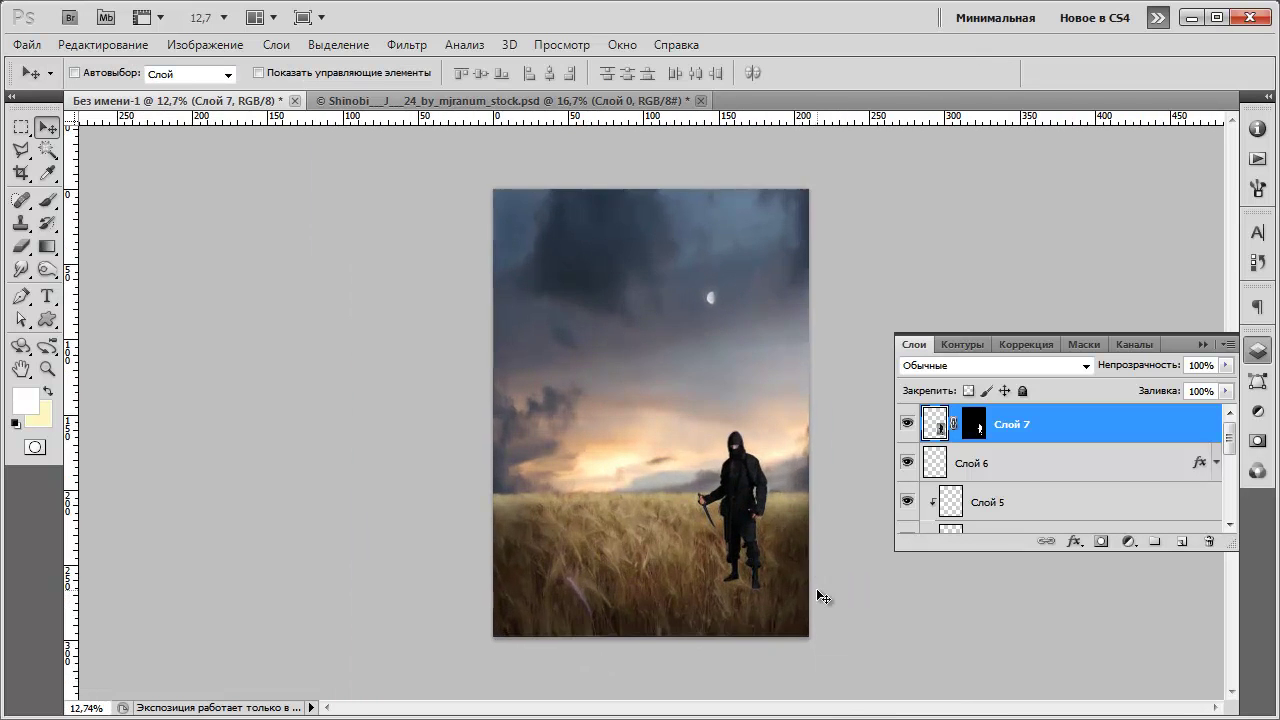
{"action": "scroll", "coordinate": [773, 583], "scroll_direction": "up", "scroll_amount": 3}
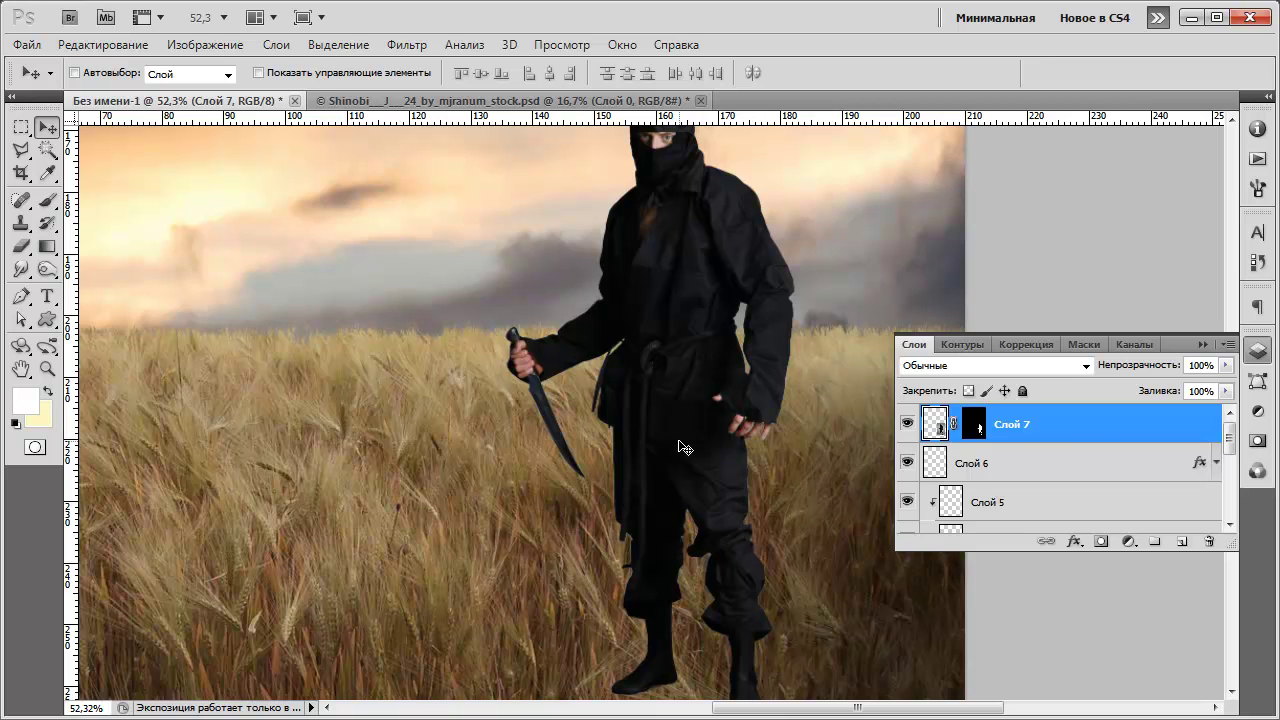
{"action": "left_click_drag", "start_coordinate": [1086, 440], "coordinate": [1178, 542]}
{"action": "left_click", "coordinate": [907, 463]}
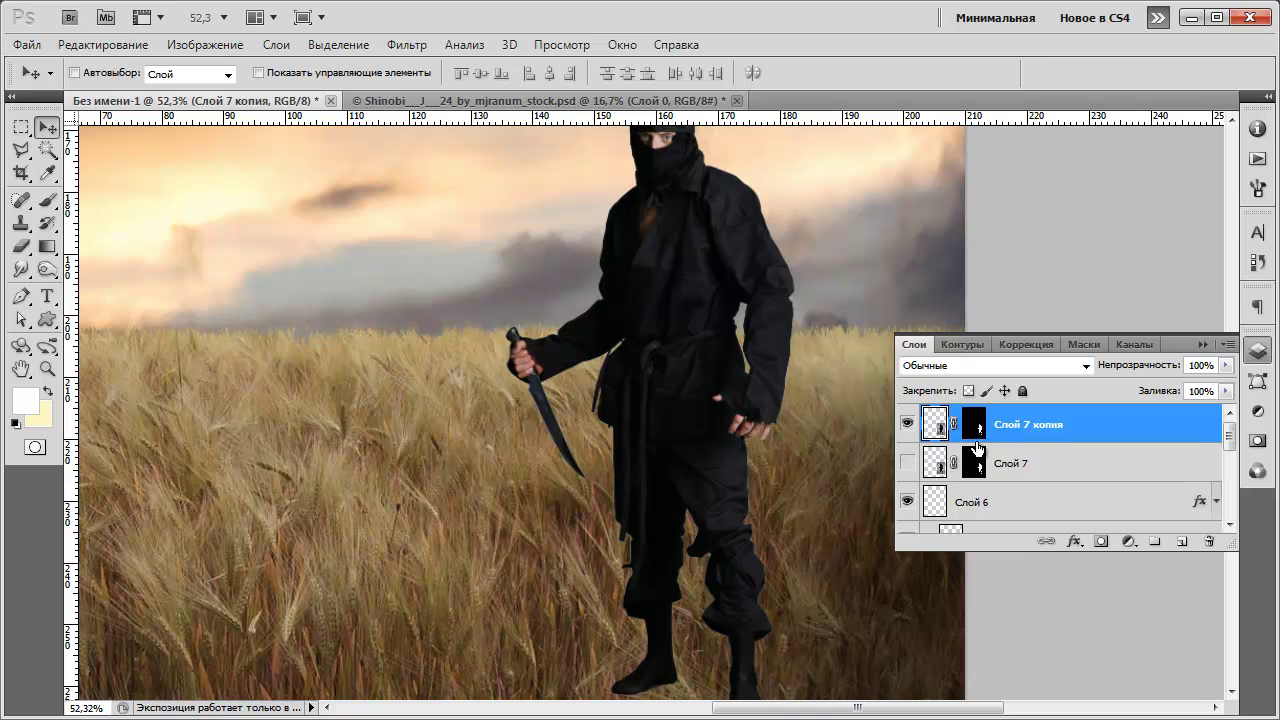
Apply the layer mask on the ninja copy and check the layer by toggling its visibility.
{"action": "right_click", "coordinate": [942, 426]}
{"action": "right_click", "coordinate": [1070, 416]}
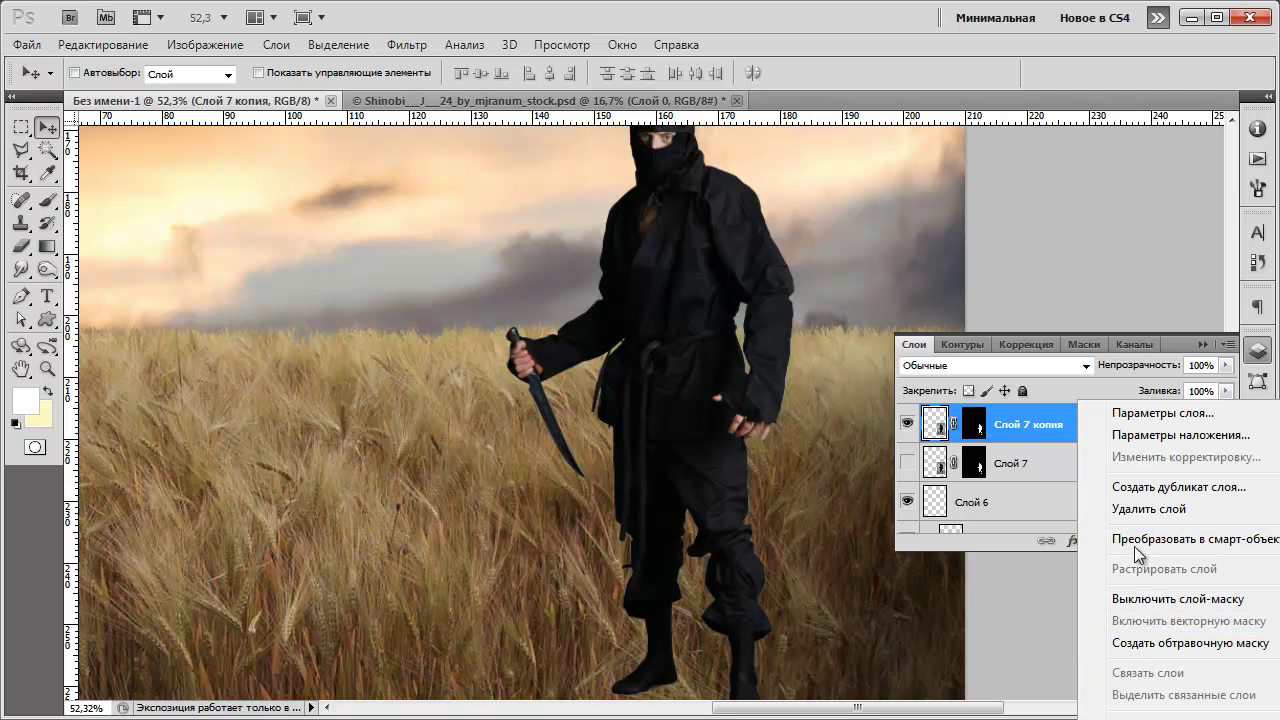
{"action": "right_click", "coordinate": [976, 427]}
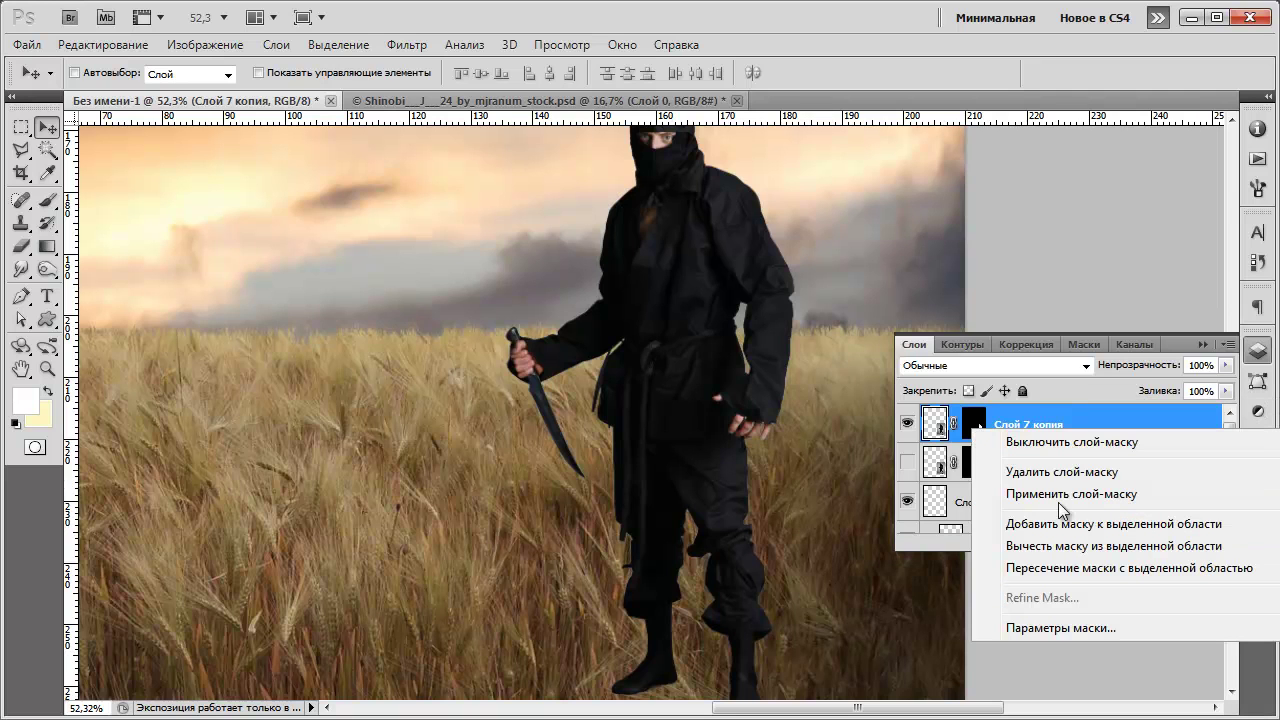
{"action": "left_click", "coordinate": [1022, 494]}
{"action": "left_click", "coordinate": [906, 424]}
{"action": "left_click", "coordinate": [906, 424]}
Start erasing the ninja's right-hand boot with the Eraser, using a grass-blade tip at 50 px.
{"action": "scroll", "coordinate": [672, 368], "scroll_direction": "down", "scroll_amount": 1}
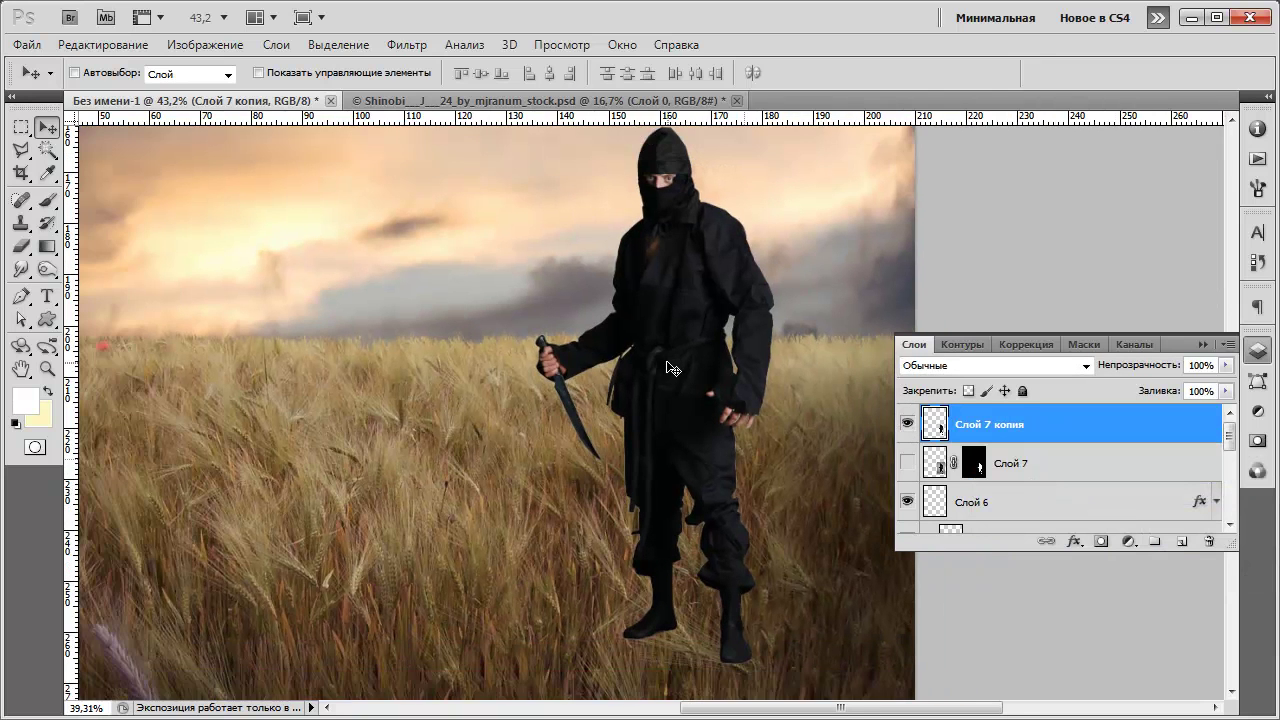
{"action": "scroll", "coordinate": [731, 606], "scroll_direction": "up", "scroll_amount": 1}
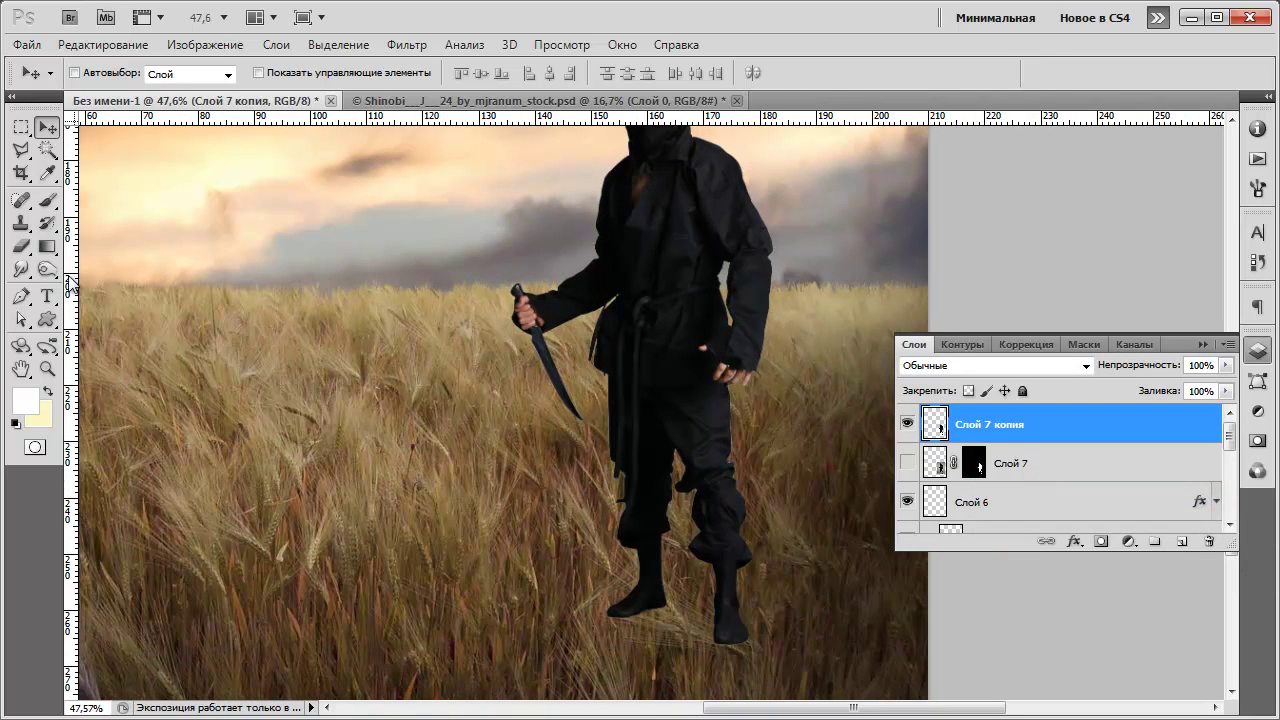
{"action": "left_click", "coordinate": [21, 246]}
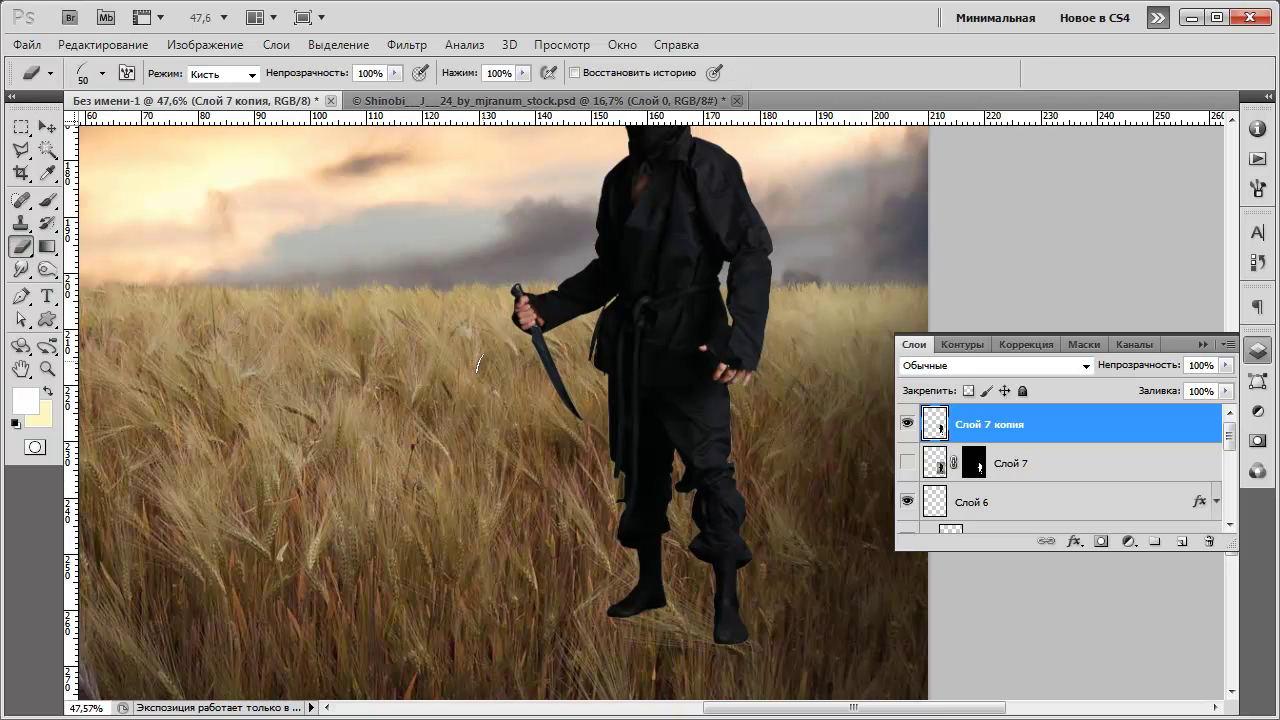
{"action": "mouse_move", "coordinate": [733, 627]}
{"action": "left_mouse_down"}
{"action": "mouse_move", "coordinate": [783, 640]}
{"action": "mouse_move", "coordinate": [694, 637]}
{"action": "mouse_move", "coordinate": [701, 605]}
{"action": "left_mouse_up"}
Enlarge the grass-blade eraser to 98 px and erase the ninja's boots and lower legs into the field.
{"action": "right_click", "coordinate": [773, 521]}
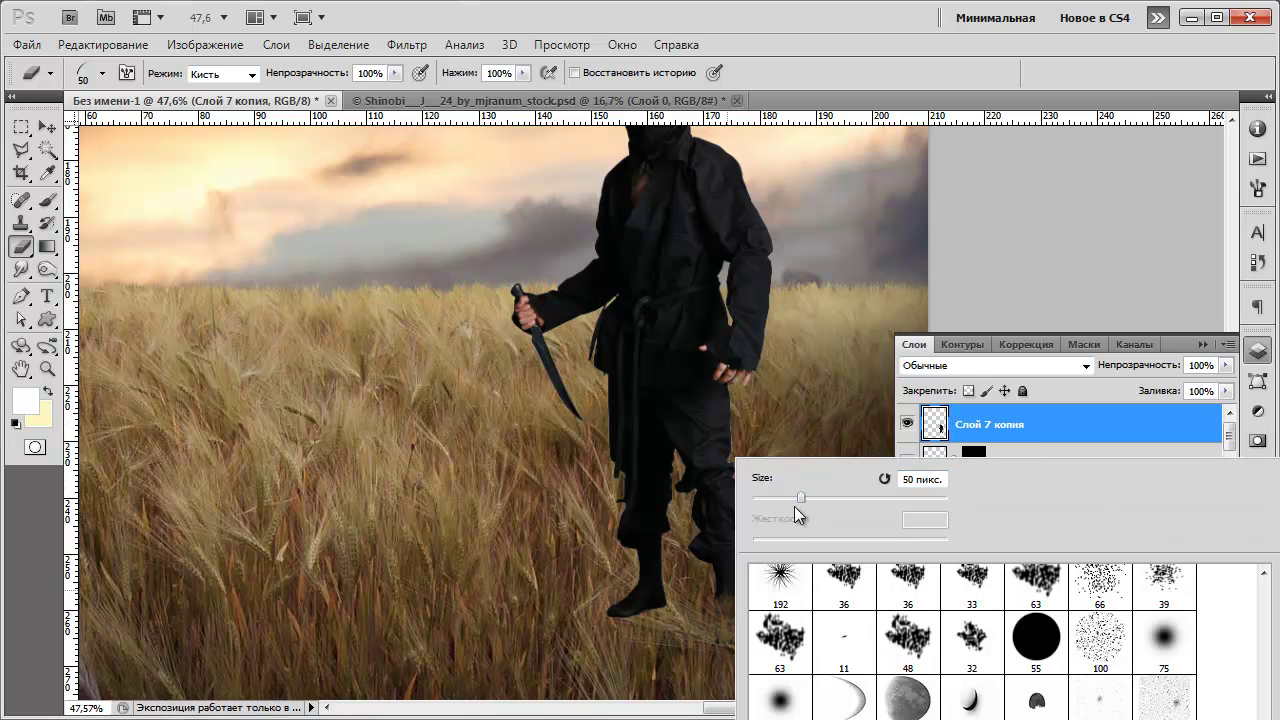
{"action": "left_click", "coordinate": [847, 497]}
{"action": "key", "text": "Return"}
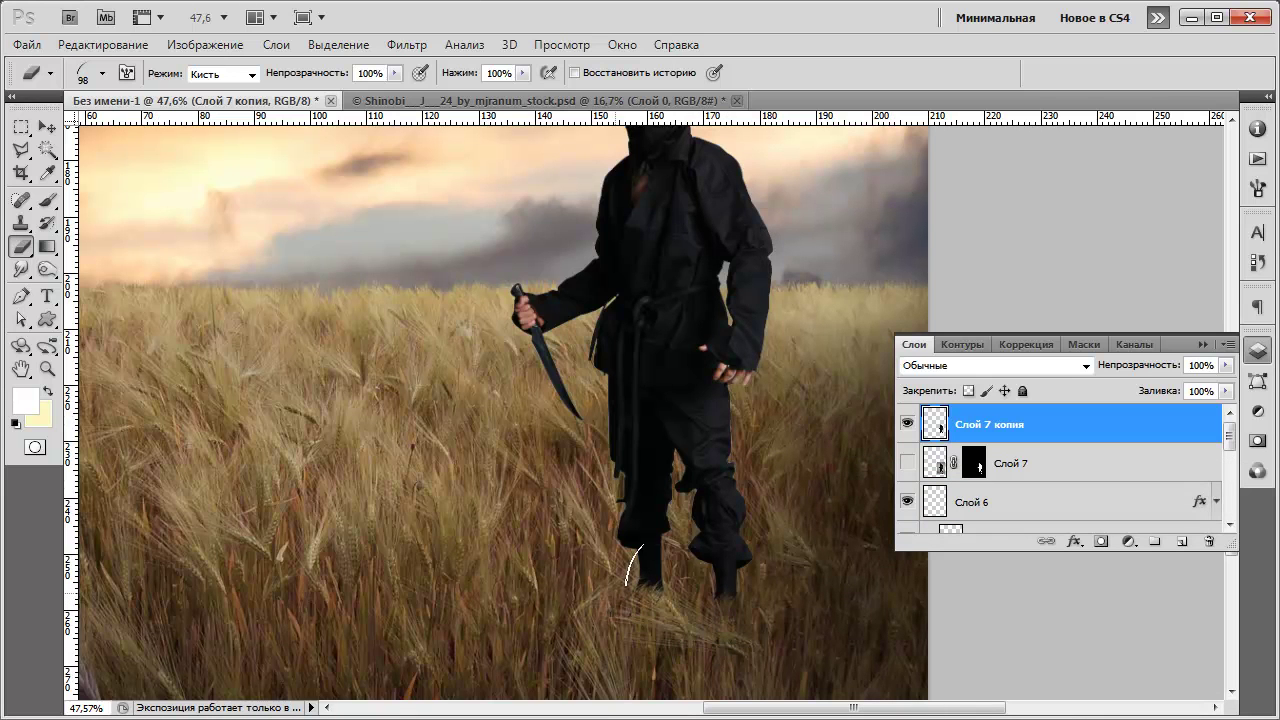
{"action": "mouse_move", "coordinate": [636, 496]}
{"action": "left_mouse_down"}
{"action": "mouse_move", "coordinate": [656, 472]}
{"action": "mouse_move", "coordinate": [619, 484]}
{"action": "mouse_move", "coordinate": [612, 519]}
{"action": "mouse_move", "coordinate": [641, 538]}
{"action": "mouse_move", "coordinate": [671, 528]}
{"action": "mouse_move", "coordinate": [633, 524]}
{"action": "mouse_move", "coordinate": [645, 508]}
{"action": "mouse_move", "coordinate": [619, 551]}
{"action": "mouse_move", "coordinate": [655, 593]}
{"action": "mouse_move", "coordinate": [640, 568]}
{"action": "mouse_move", "coordinate": [679, 589]}
{"action": "mouse_move", "coordinate": [722, 525]}
{"action": "mouse_move", "coordinate": [697, 497]}
{"action": "mouse_move", "coordinate": [695, 466]}
{"action": "left_mouse_up"}
Set the grass-blade eraser to 143 px and erase the legs up to the thighs, leaving a ragged grass edge.
{"action": "right_click", "coordinate": [729, 458]}
{"action": "left_click_drag", "start_coordinate": [837, 503], "coordinate": [852, 503]}
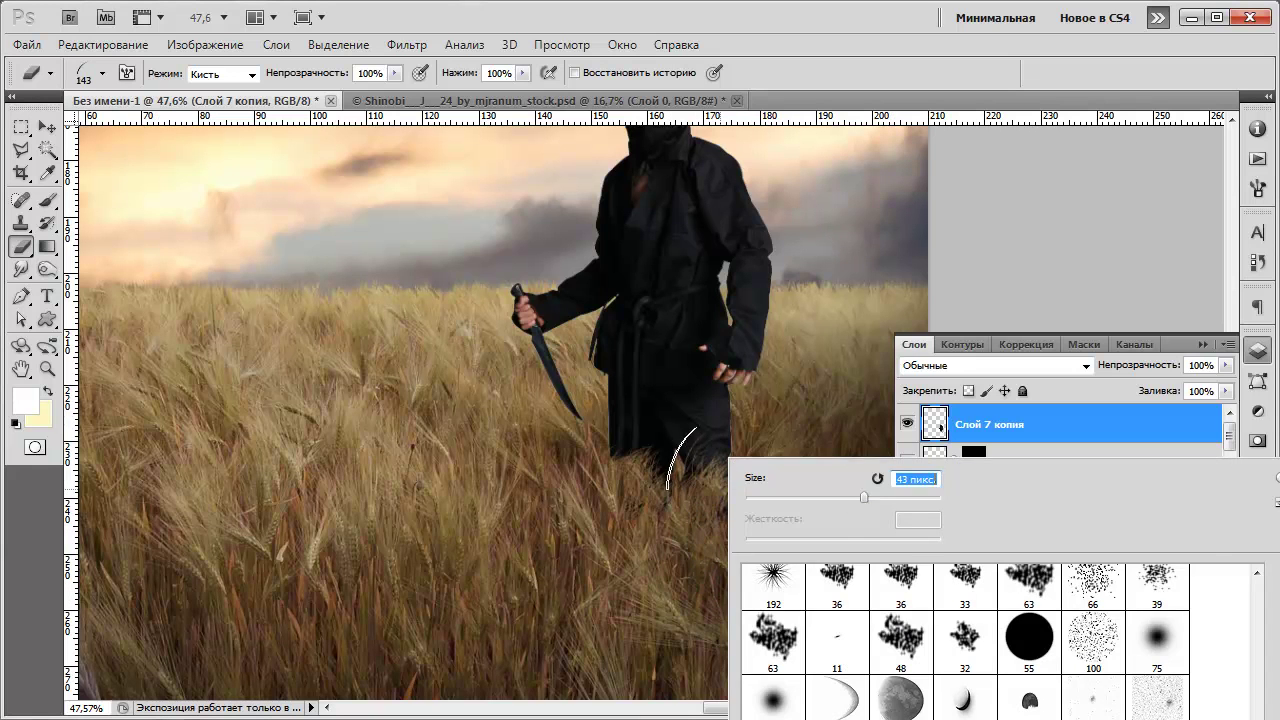
{"action": "left_click", "coordinate": [715, 470]}
{"action": "mouse_move", "coordinate": [630, 463]}
{"action": "left_mouse_down"}
{"action": "mouse_move", "coordinate": [711, 468]}
{"action": "mouse_move", "coordinate": [752, 492]}
{"action": "mouse_move", "coordinate": [683, 477]}
{"action": "mouse_move", "coordinate": [795, 517]}
{"action": "mouse_move", "coordinate": [732, 585]}
{"action": "mouse_move", "coordinate": [640, 526]}
{"action": "mouse_move", "coordinate": [640, 472]}
{"action": "mouse_move", "coordinate": [678, 448]}
{"action": "mouse_move", "coordinate": [746, 444]}
{"action": "left_mouse_up"}
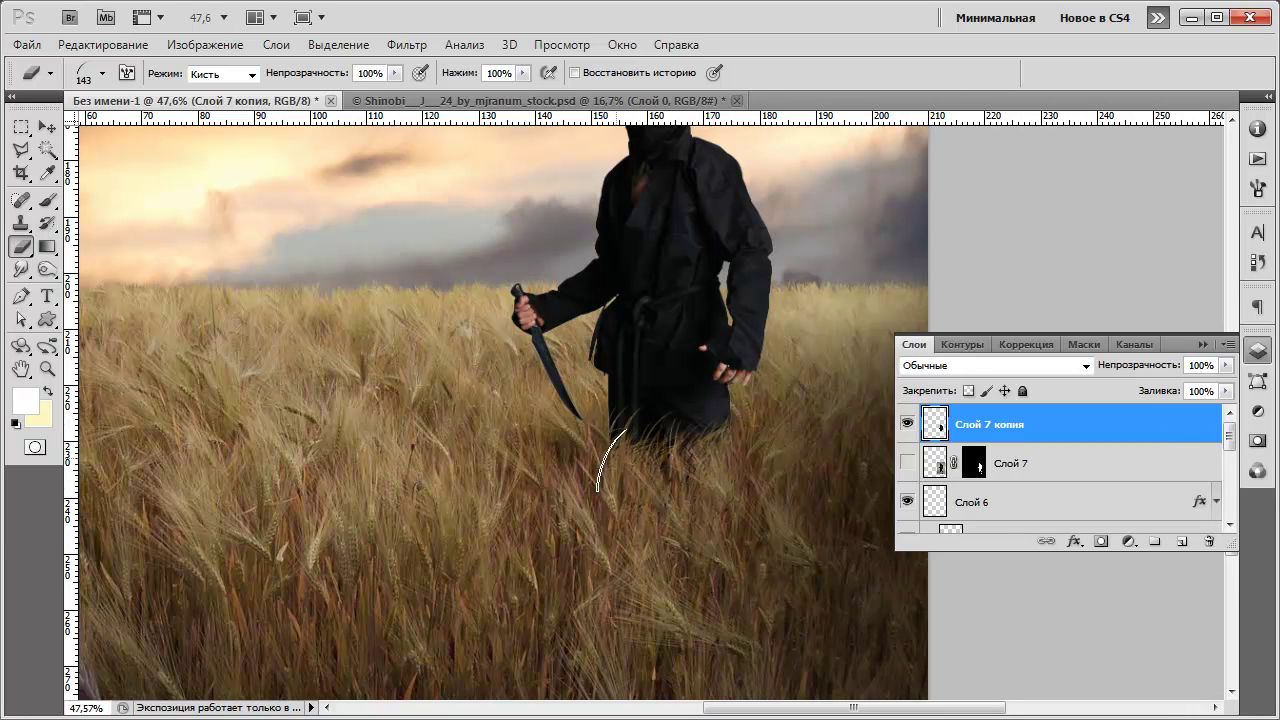
Reduce the grass-blade eraser to 60 px and refine the grass edge across the bottom of the ninja's robe.
{"action": "scroll", "coordinate": [598, 512], "scroll_direction": "down", "scroll_amount": 5}
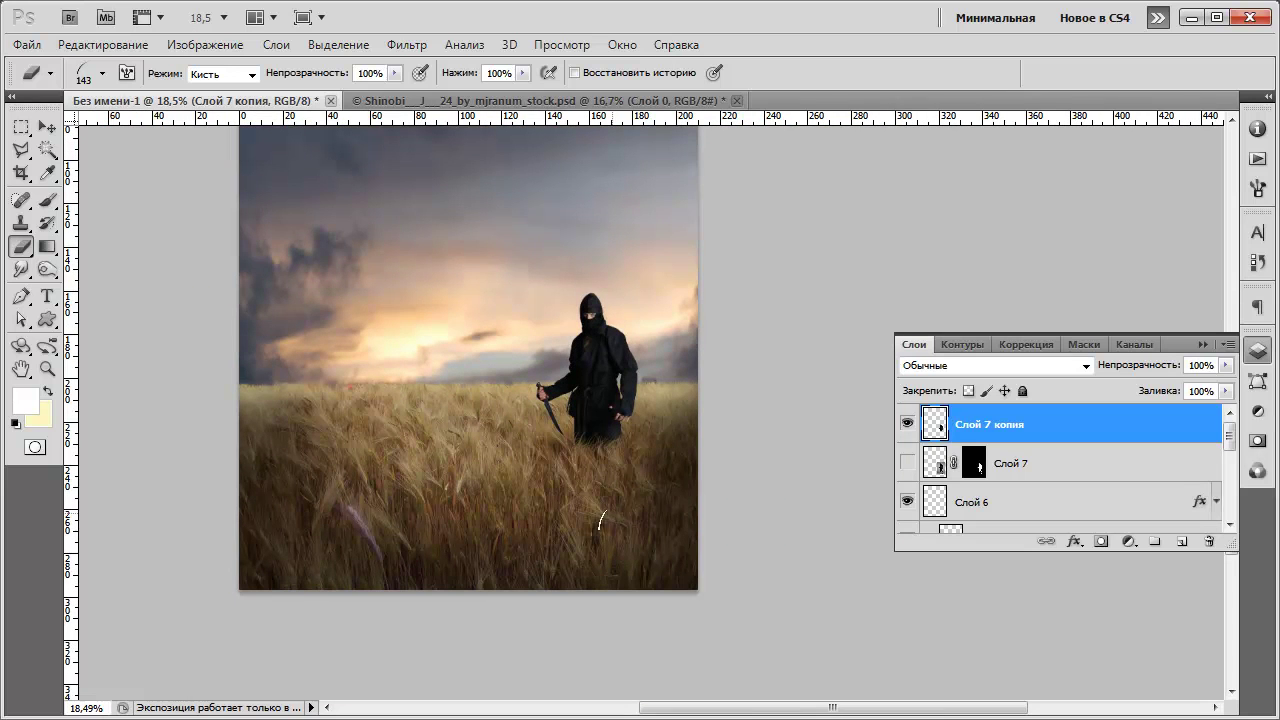
{"action": "scroll", "coordinate": [617, 485], "scroll_direction": "up", "scroll_amount": 5}
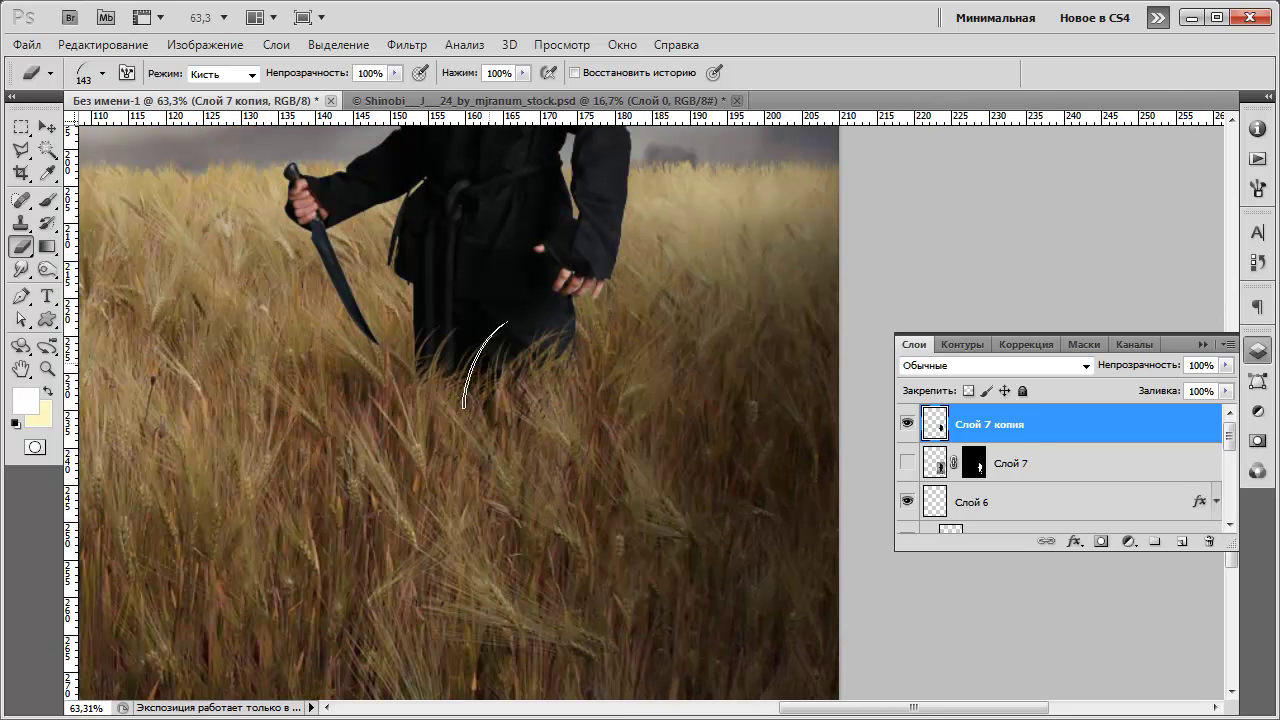
{"action": "right_click", "coordinate": [466, 397]}
{"action": "mouse_move", "coordinate": [600, 440]}
{"action": "left_mouse_down"}
{"action": "mouse_move", "coordinate": [571, 439]}
{"action": "mouse_move", "coordinate": [574, 418]}
{"action": "left_mouse_up"}
{"action": "key", "text": "Return"}
{"action": "right_click", "coordinate": [503, 370]}
{"action": "key", "text": "Return"}
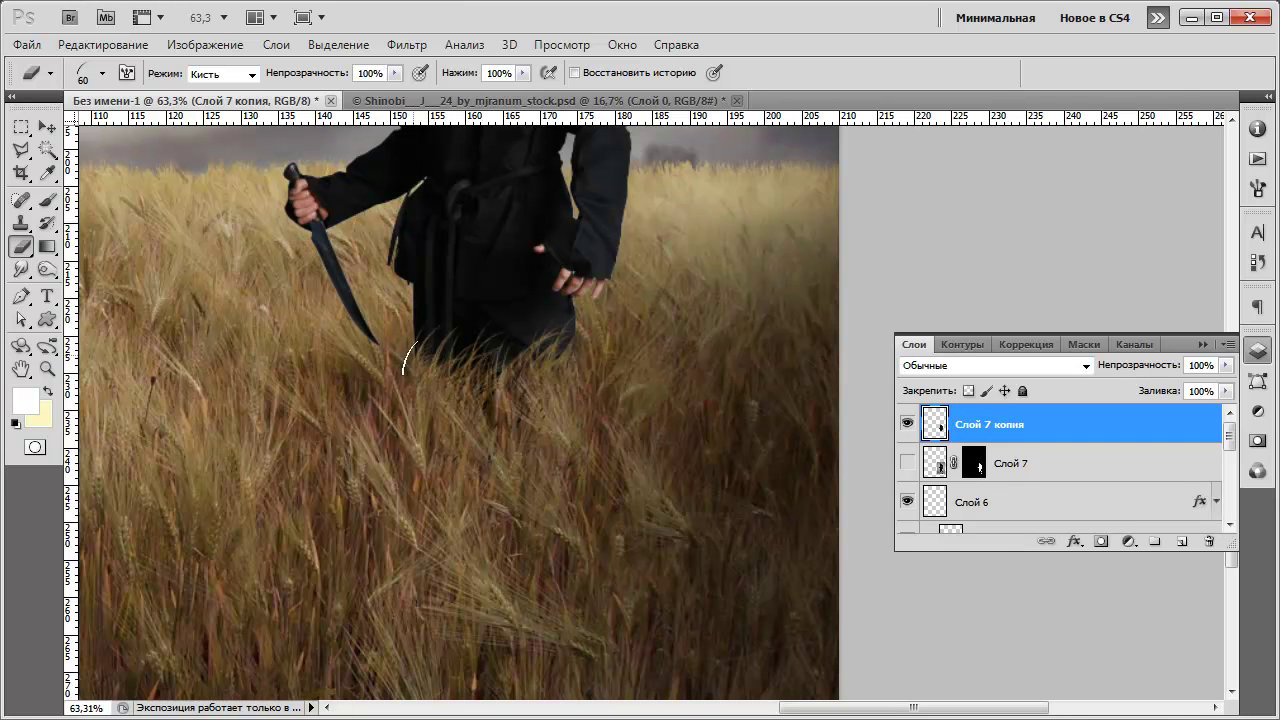
Clean up the leftover dark patches and fine grass blades along the robe's lower edge with the eraser at 33 px.
{"action": "scroll", "coordinate": [520, 372], "scroll_direction": "up", "scroll_amount": 2}
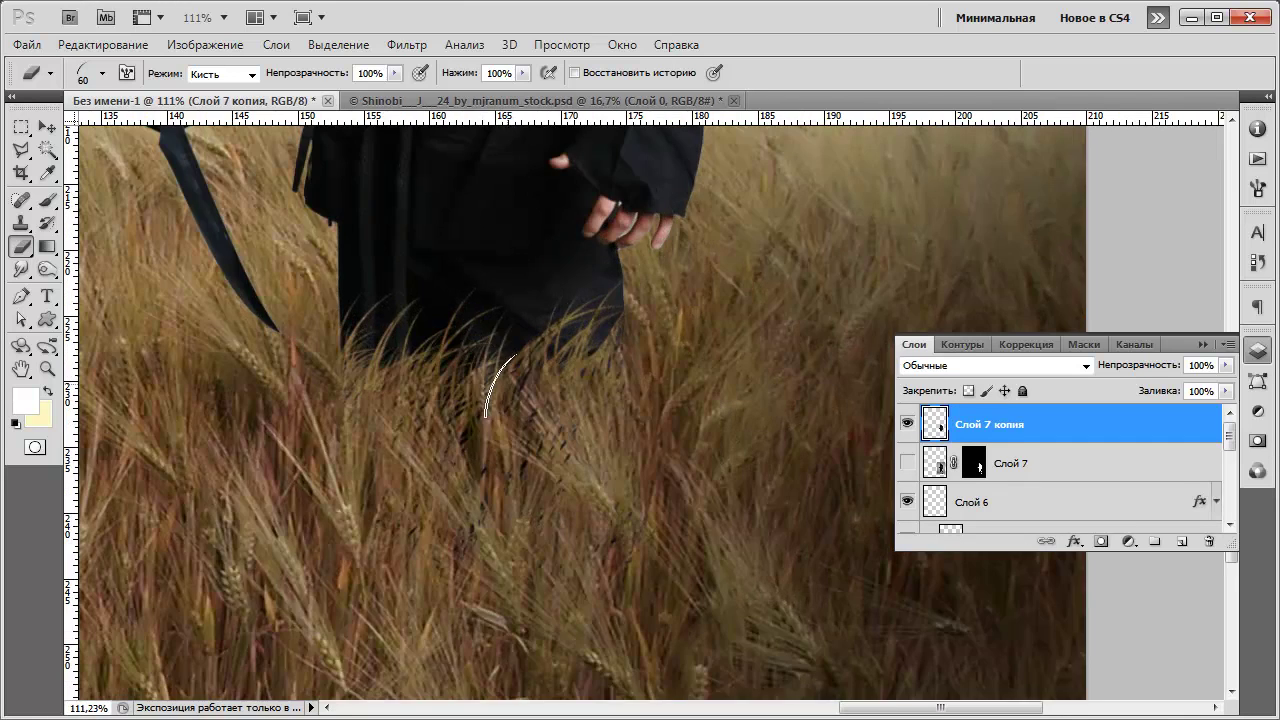
{"action": "right_click", "coordinate": [529, 410]}
{"action": "left_click_drag", "start_coordinate": [612, 448], "coordinate": [584, 448]}
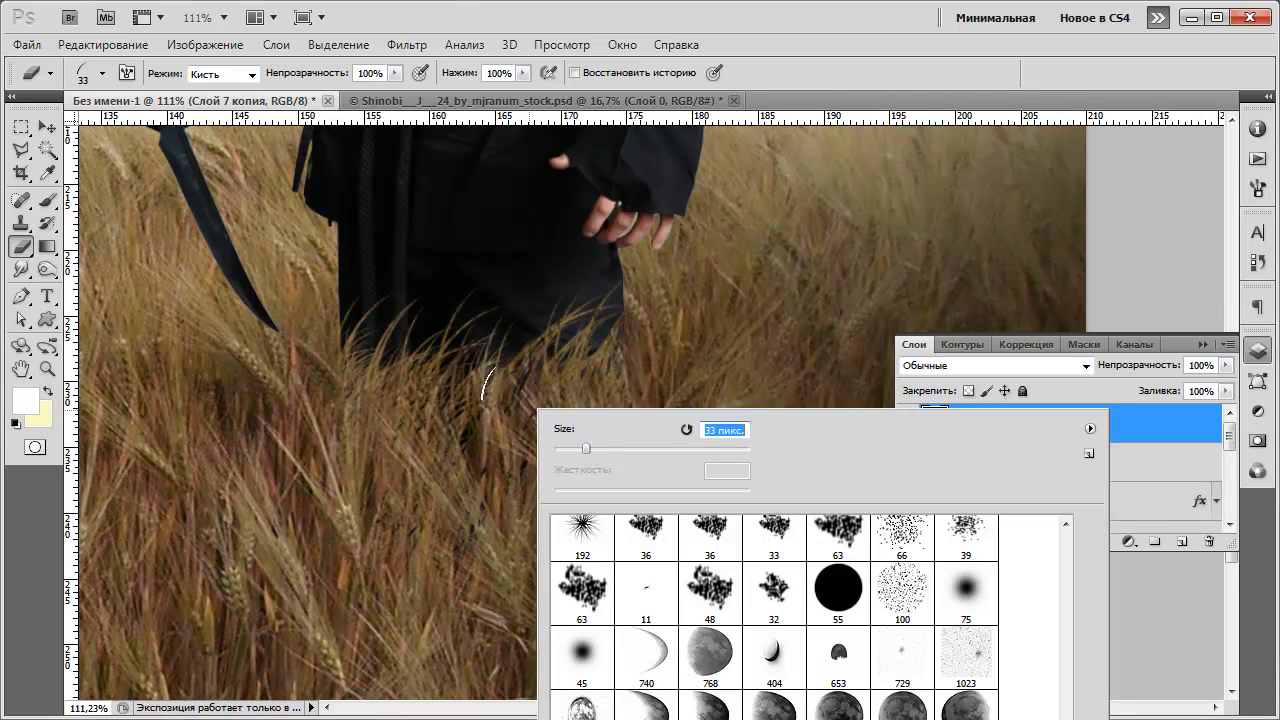
{"action": "key", "text": "Return"}
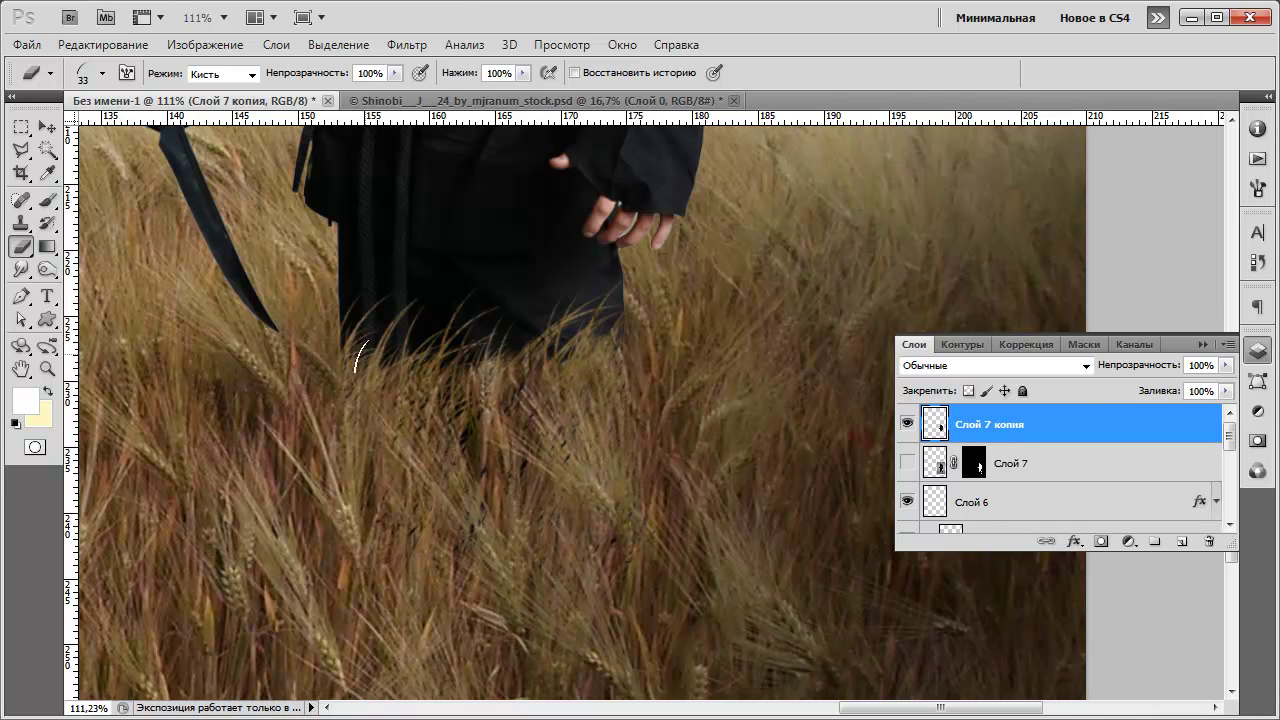
{"action": "scroll", "coordinate": [430, 368], "scroll_direction": "down", "scroll_amount": 4}
{"action": "scroll", "coordinate": [502, 378], "scroll_direction": "down", "scroll_amount": 3}
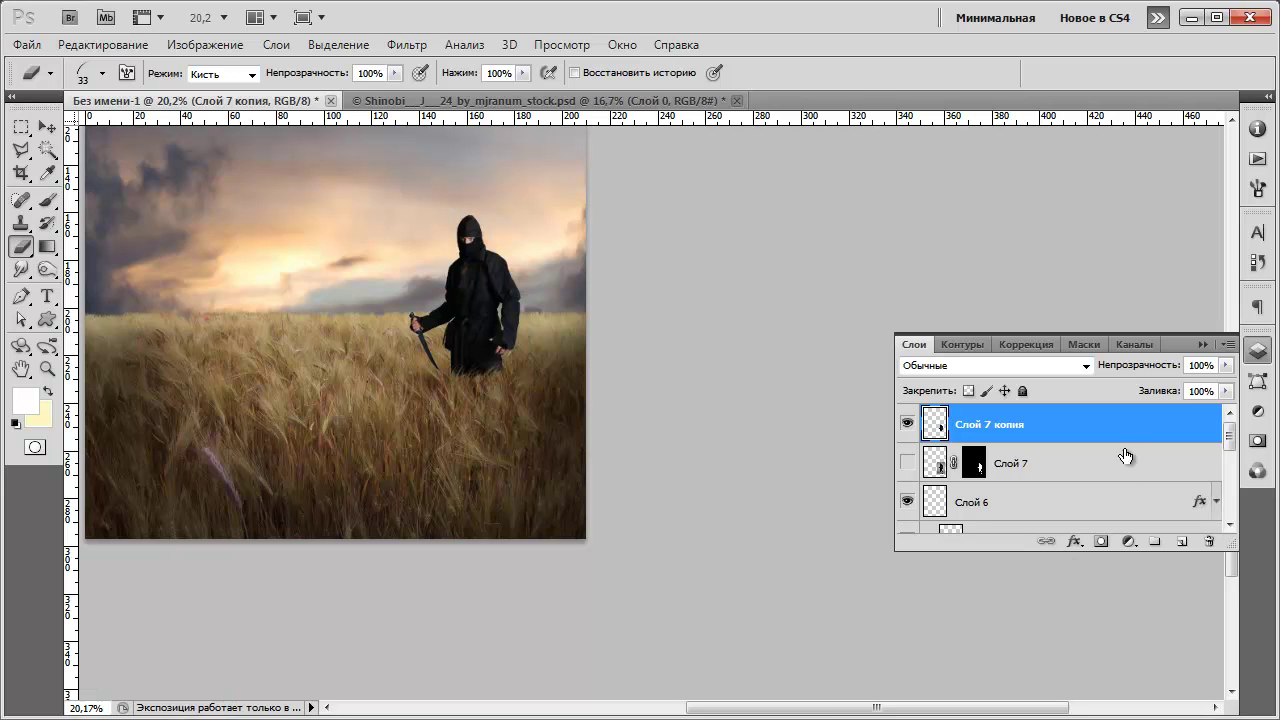
Add a Brightness/Contrast adjustment layer above the ninja copy.
{"action": "left_click", "coordinate": [1127, 541]}
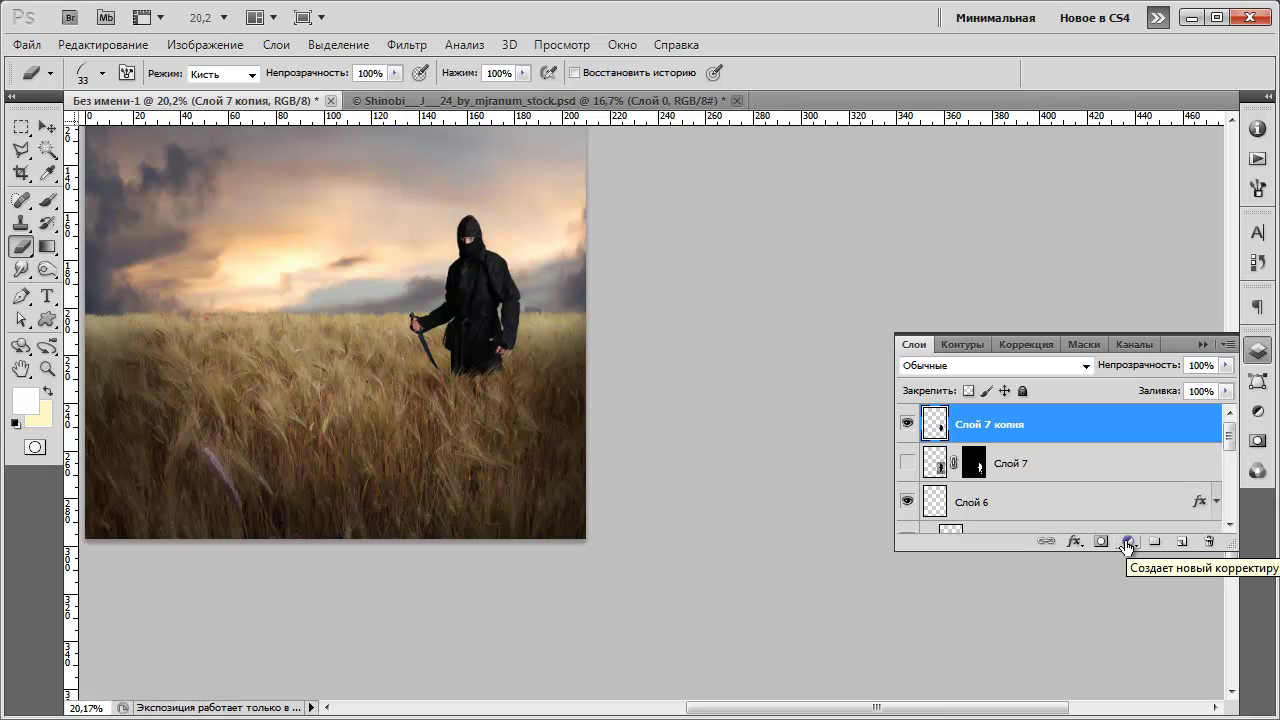
{"action": "left_click", "coordinate": [1126, 541]}
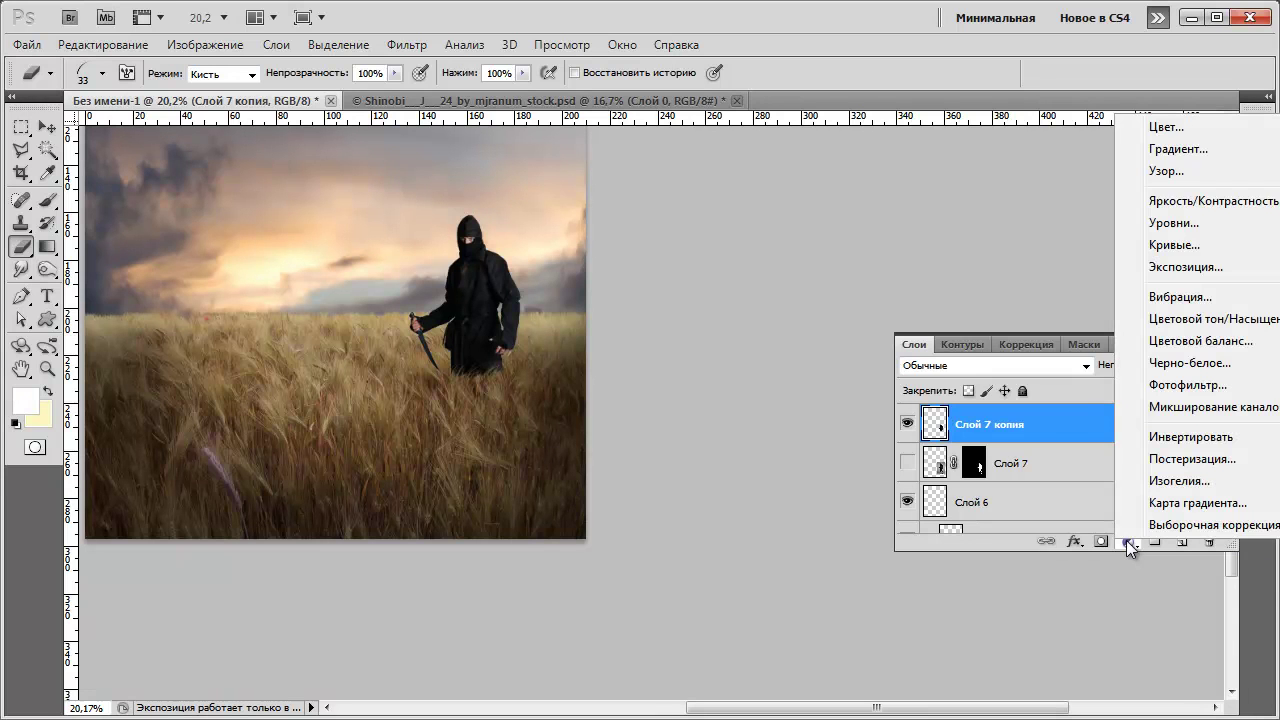
{"action": "left_click", "coordinate": [1152, 205]}
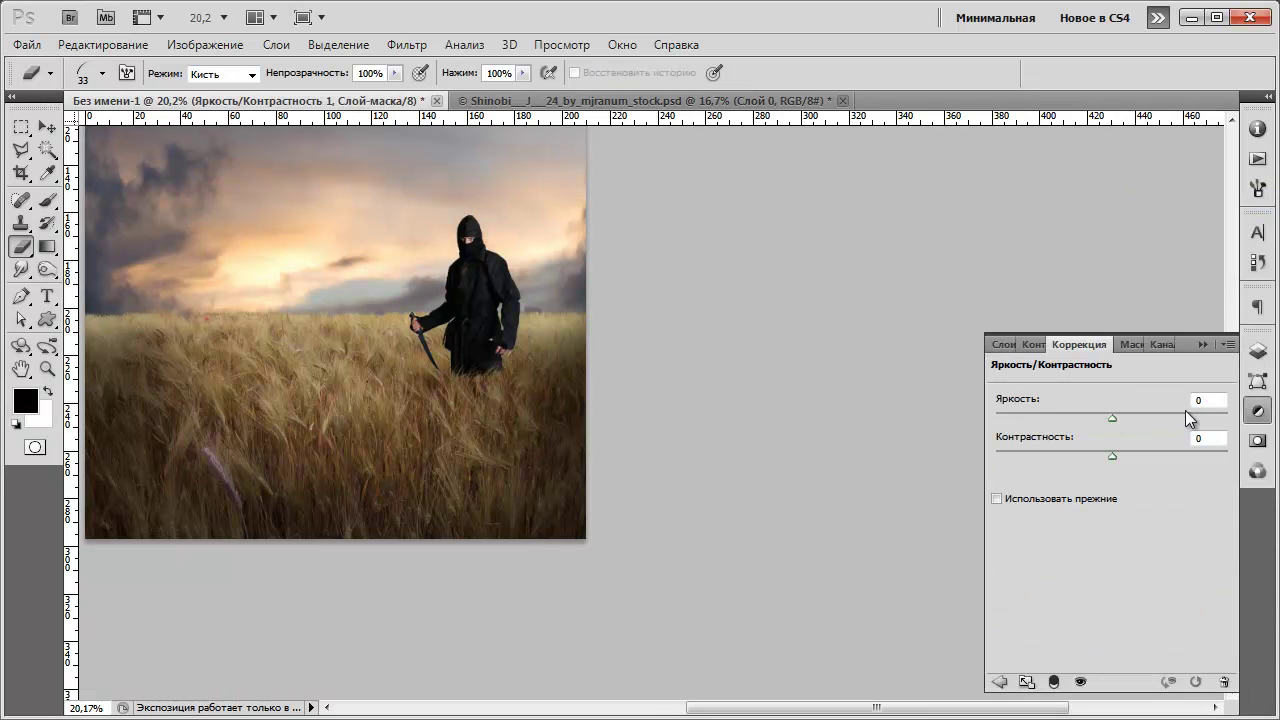
Raise the brightness and set the contrast to -15 in the Brightness/Contrast adjustment.
{"action": "type", "text": "02"}
{"action": "key", "text": "Tab"}
{"action": "type", "text": "-15"}
Clip the Brightness/Contrast layer to the ninja copy and toggle its visibility to compare the effect.
{"action": "left_click", "coordinate": [1258, 350]}
{"action": "right_click", "coordinate": [1043, 437]}
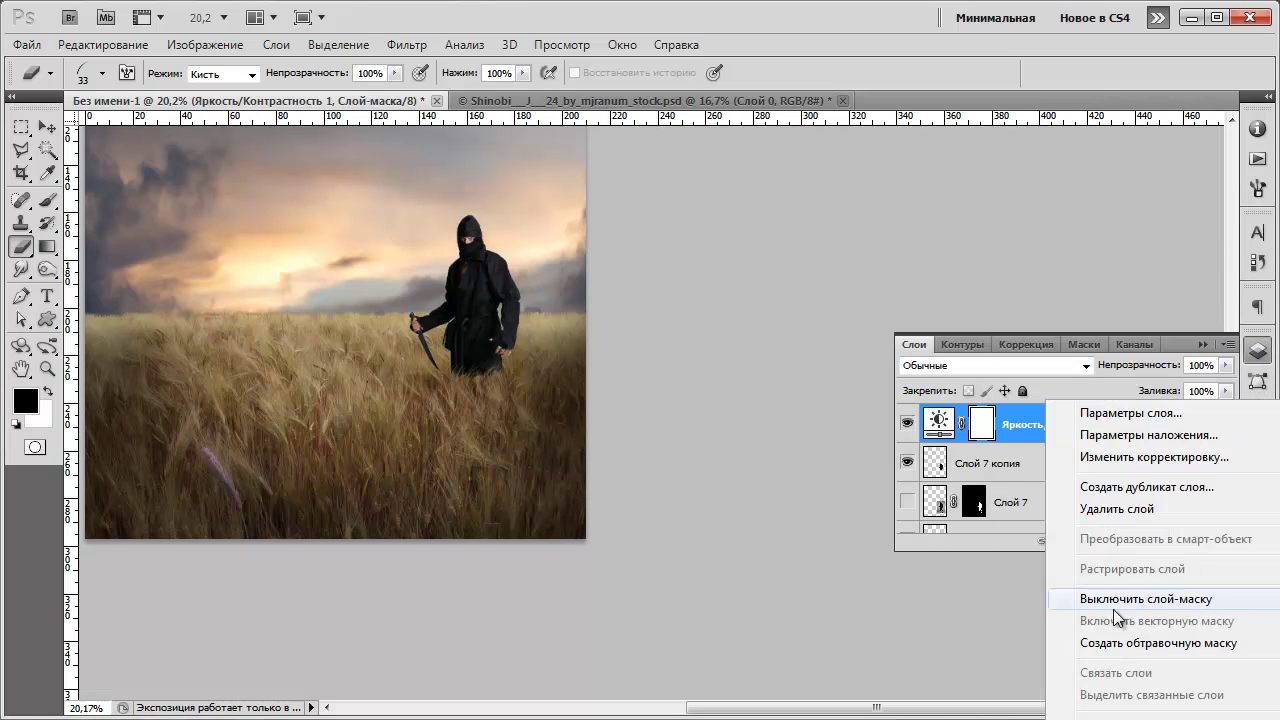
{"action": "left_click", "coordinate": [1119, 643]}
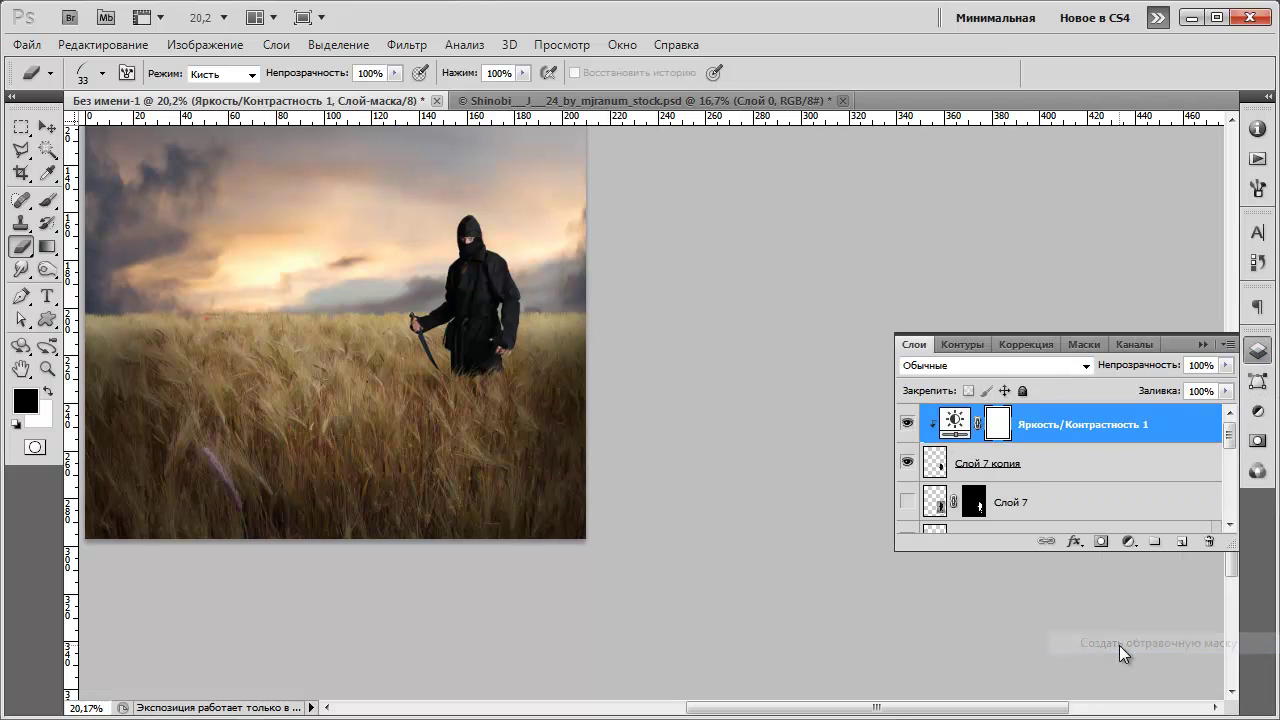
{"action": "left_click", "coordinate": [907, 427]}
{"action": "left_click", "coordinate": [907, 427]}
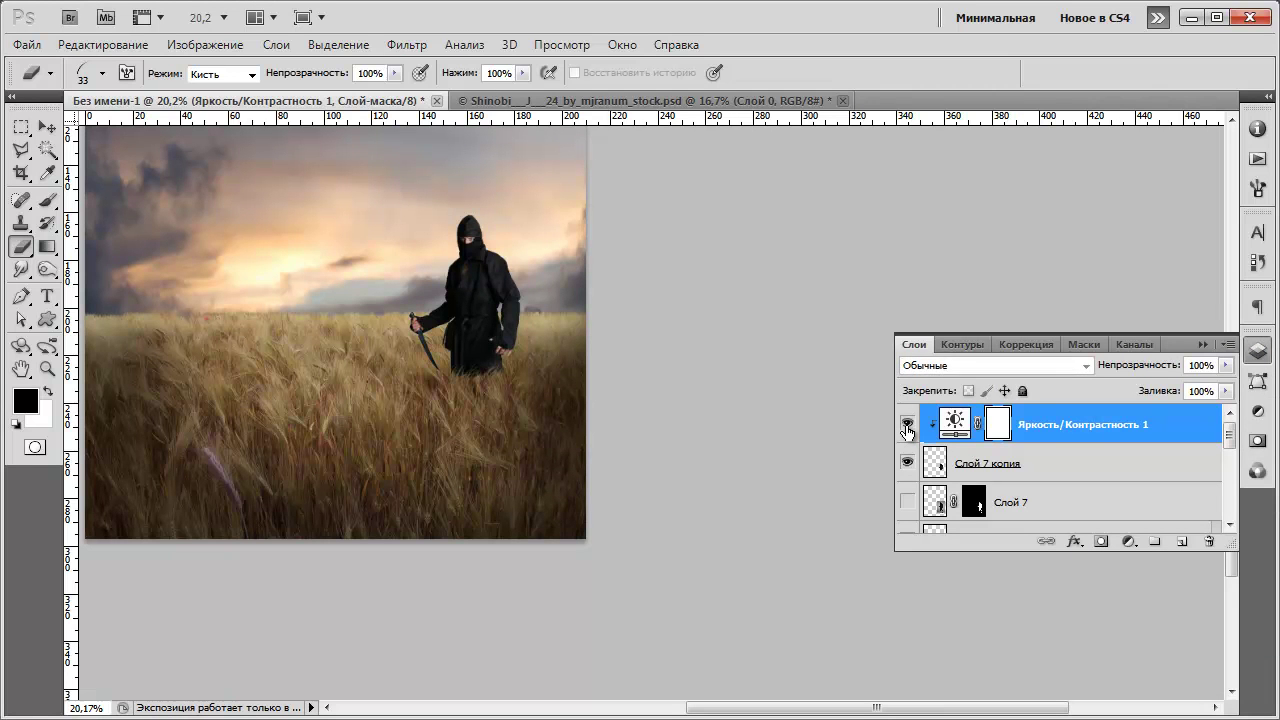
Add a Color Balance adjustment layer with midtones set to Cyan-Red +15 and Yellow-Blue -15.
{"action": "left_click", "coordinate": [1129, 545]}
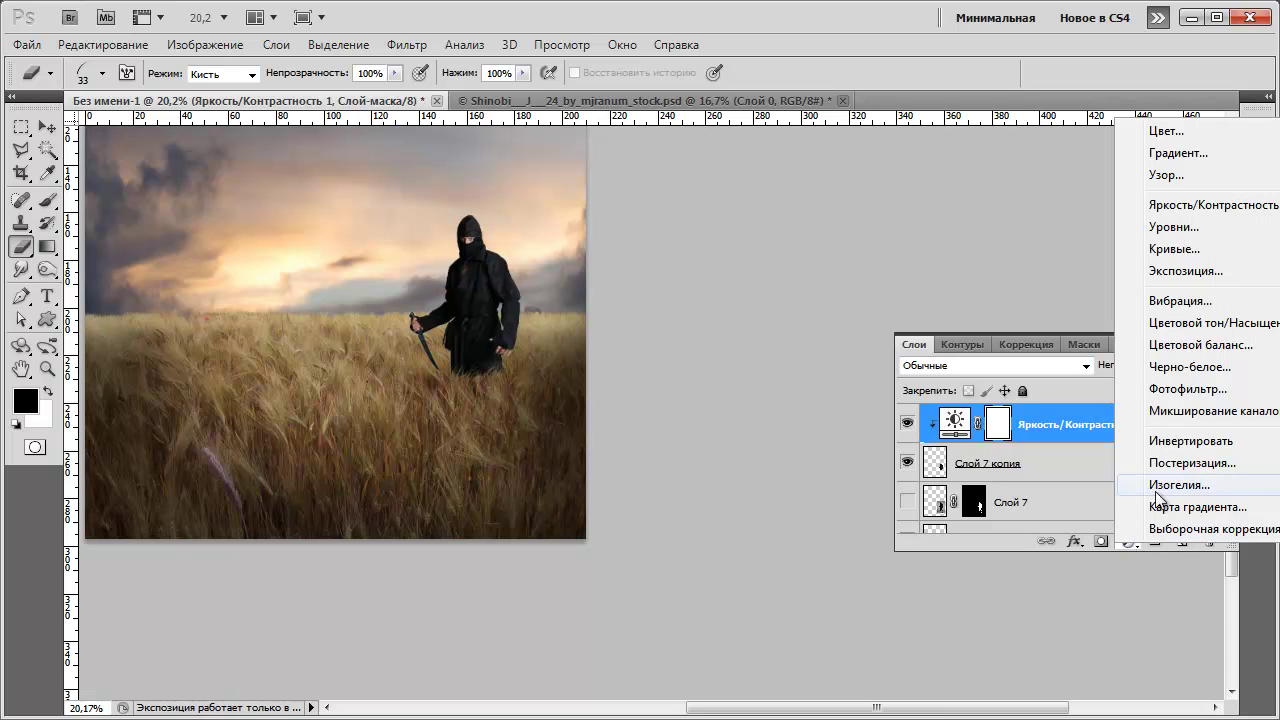
{"action": "left_click", "coordinate": [1177, 348]}
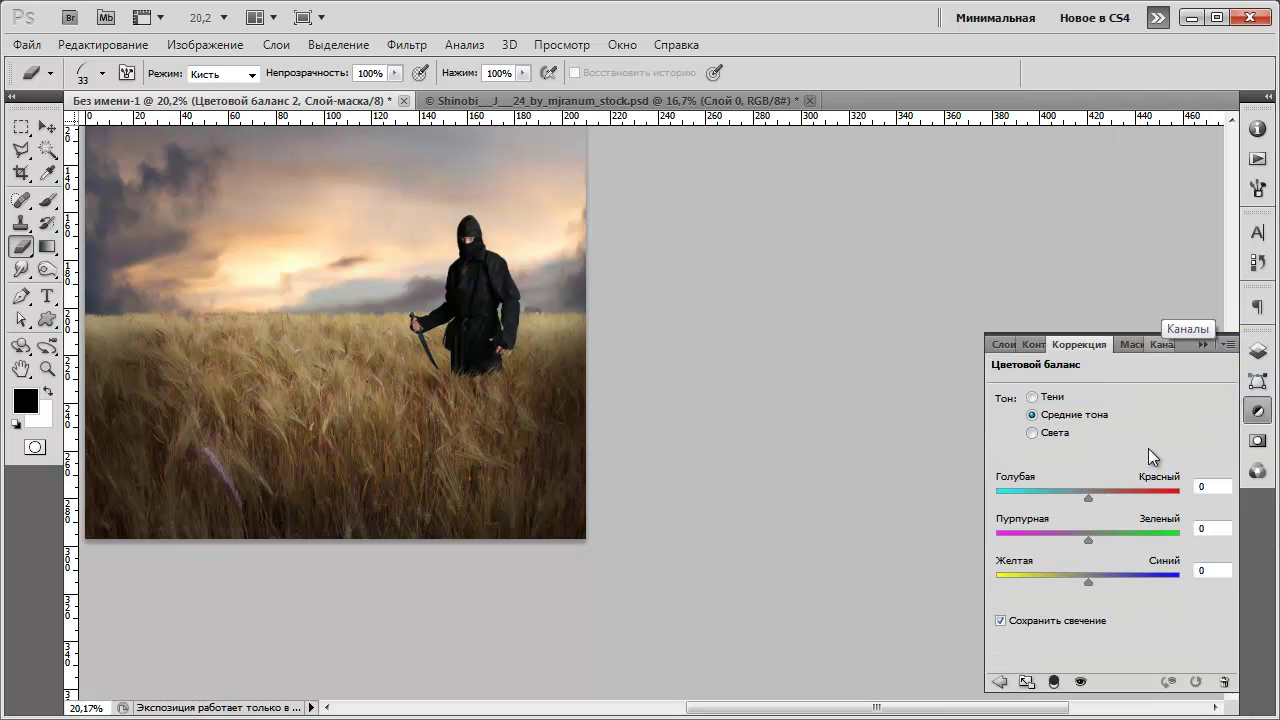
{"action": "left_click", "coordinate": [1200, 486]}
{"action": "type", "text": "+15"}
{"action": "left_click", "coordinate": [1212, 573]}
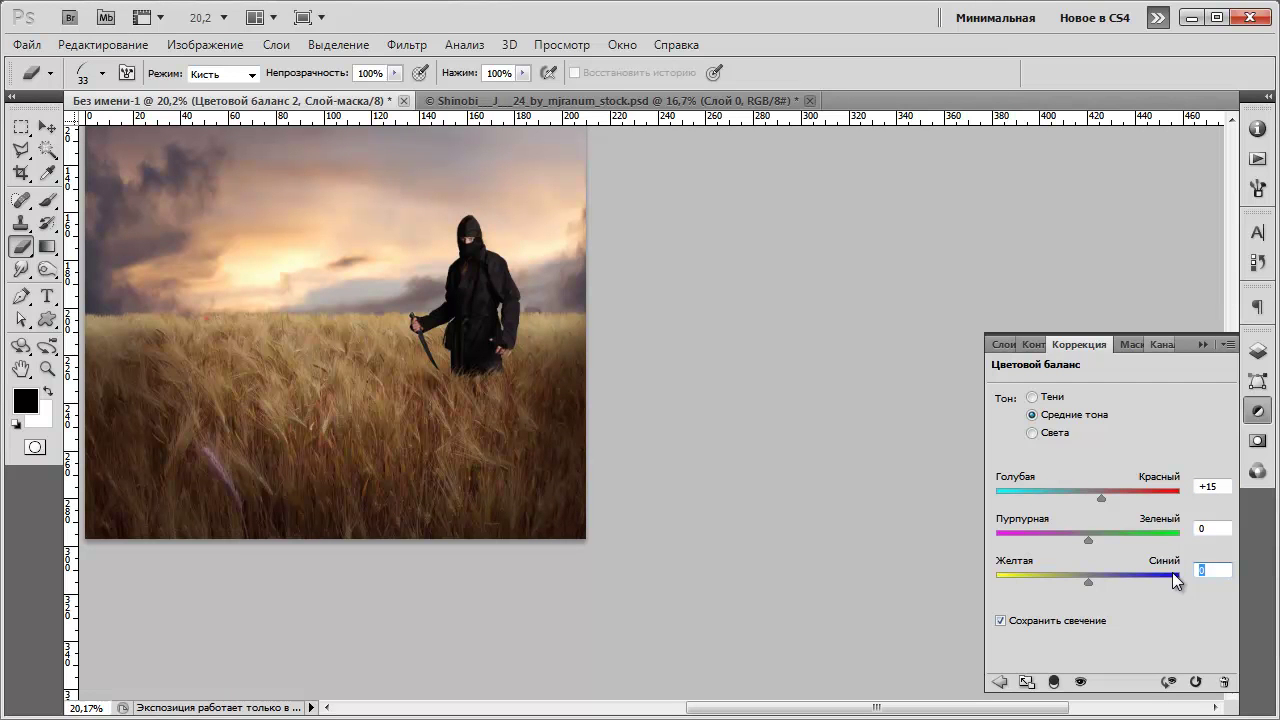
{"action": "type", "text": "-15"}
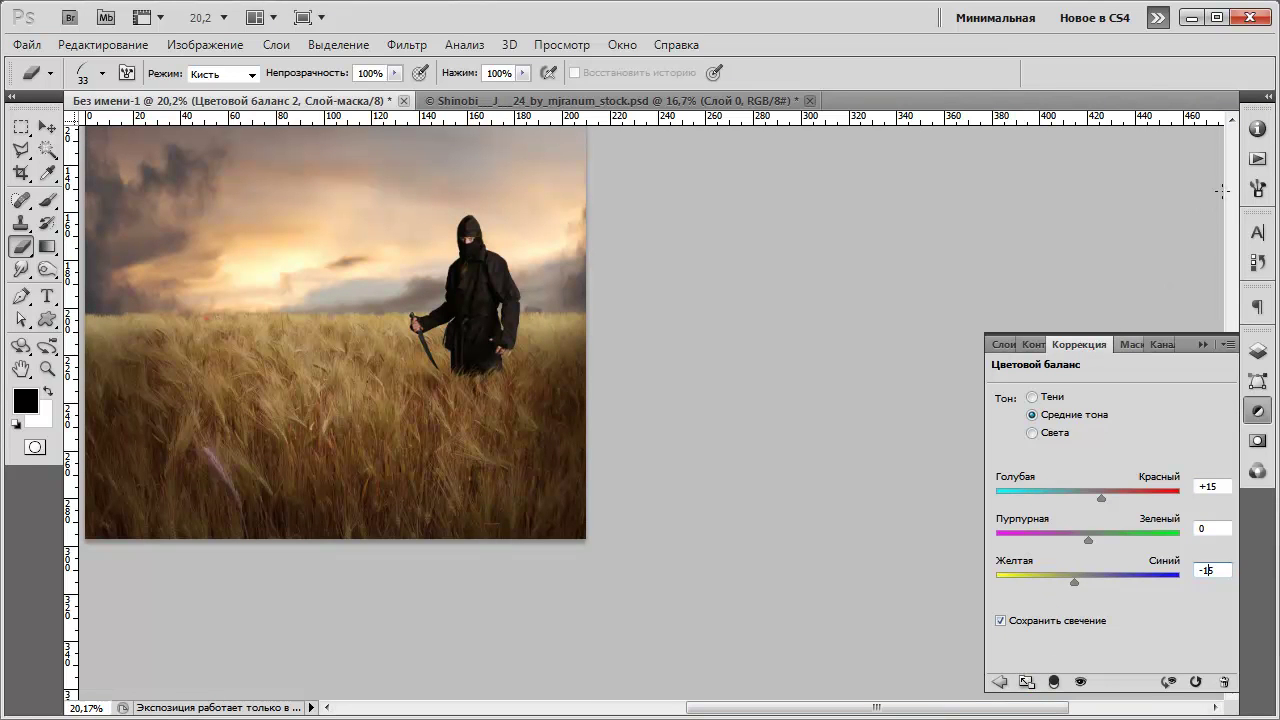
Clip the new Color Balance layer to the ninja copy with a clipping mask.
{"action": "left_click", "coordinate": [1258, 350]}
{"action": "right_click", "coordinate": [1010, 430]}
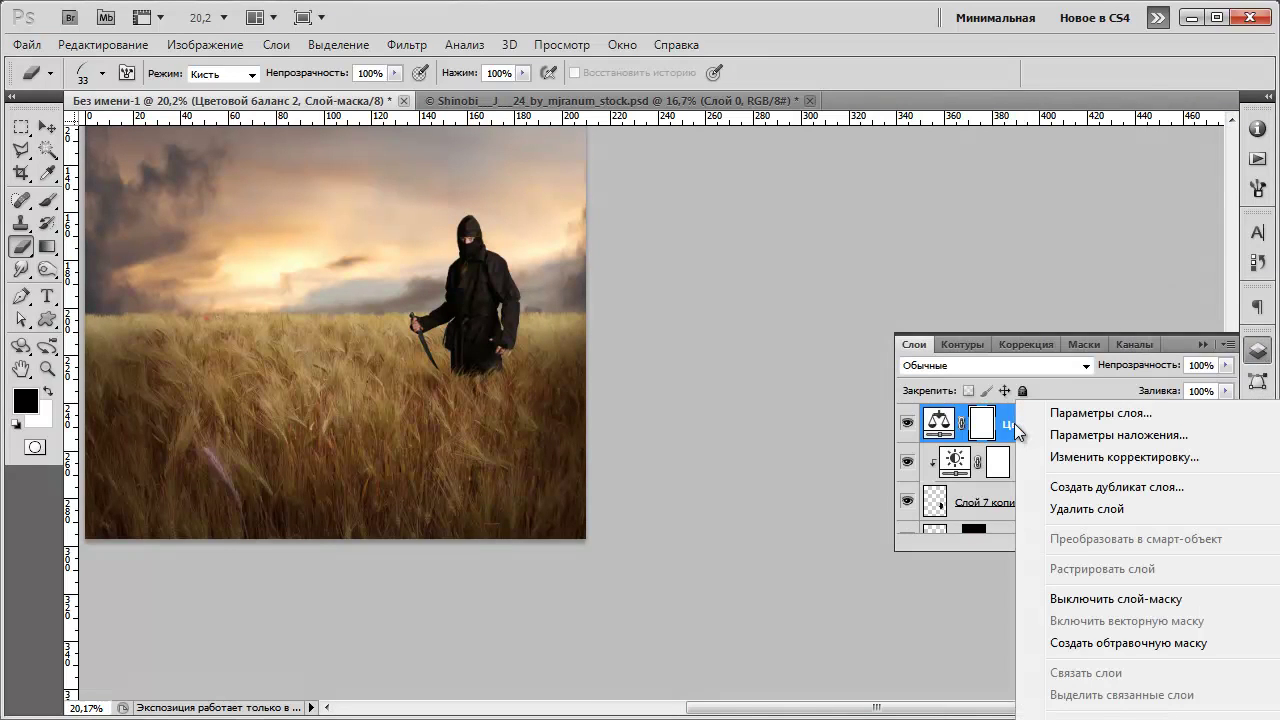
{"action": "left_click", "coordinate": [1142, 643]}
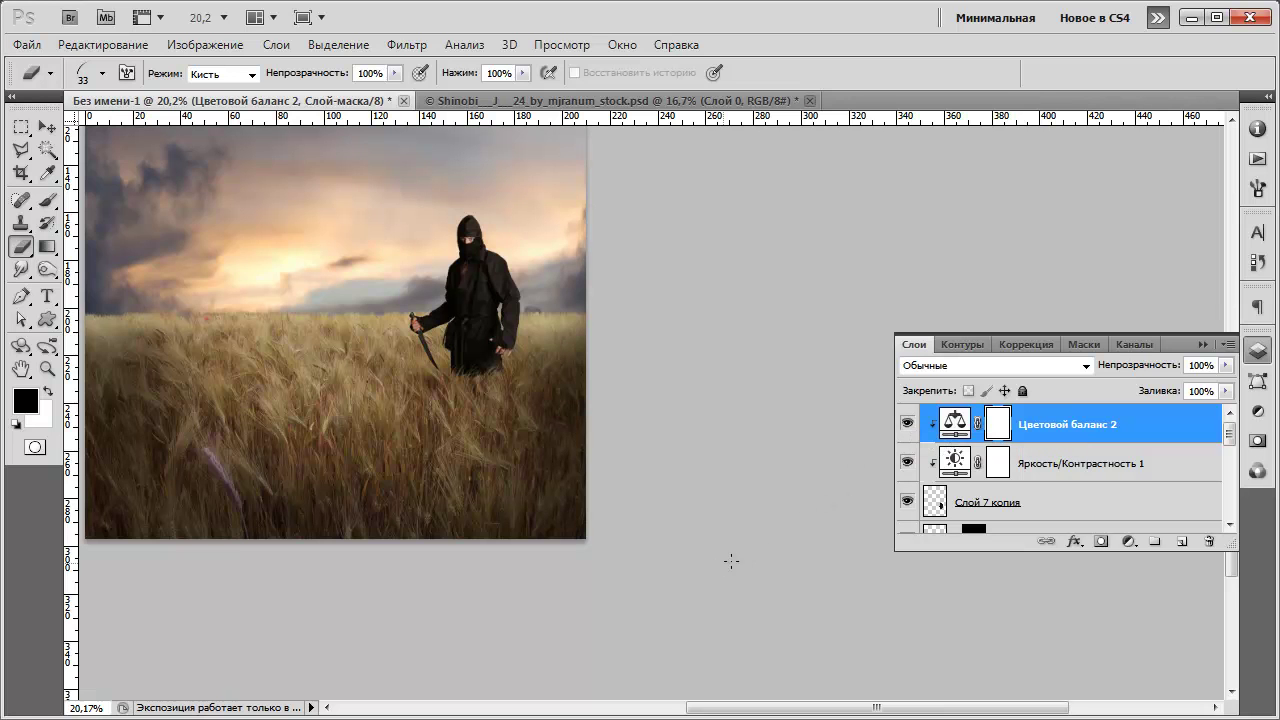
Switch the eraser to the soft round 300 brush and set its size to 500 px.
{"action": "scroll", "coordinate": [430, 322], "scroll_direction": "up", "scroll_amount": 3}
{"action": "right_click", "coordinate": [424, 326]}
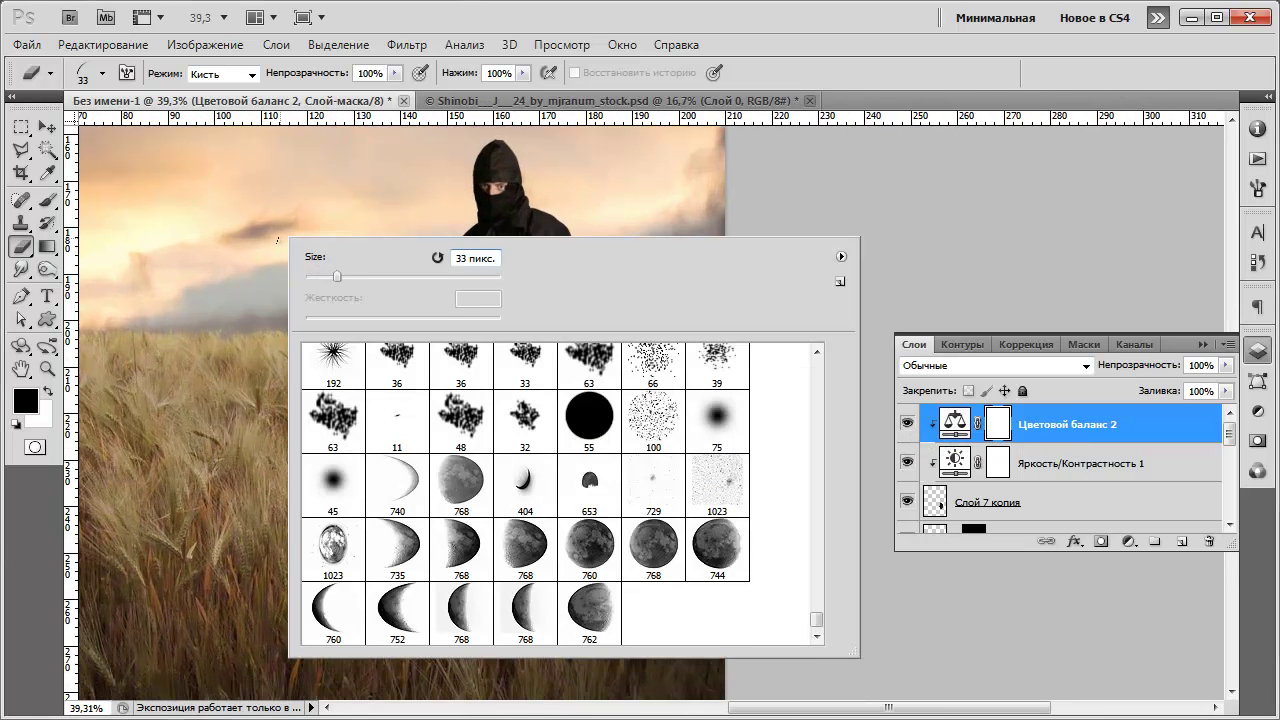
{"action": "scroll", "coordinate": [621, 476], "scroll_direction": "up", "scroll_amount": 2}
{"action": "left_click_drag", "start_coordinate": [817, 620], "coordinate": [818, 554]}
{"action": "left_click_drag", "start_coordinate": [813, 534], "coordinate": [809, 516]}
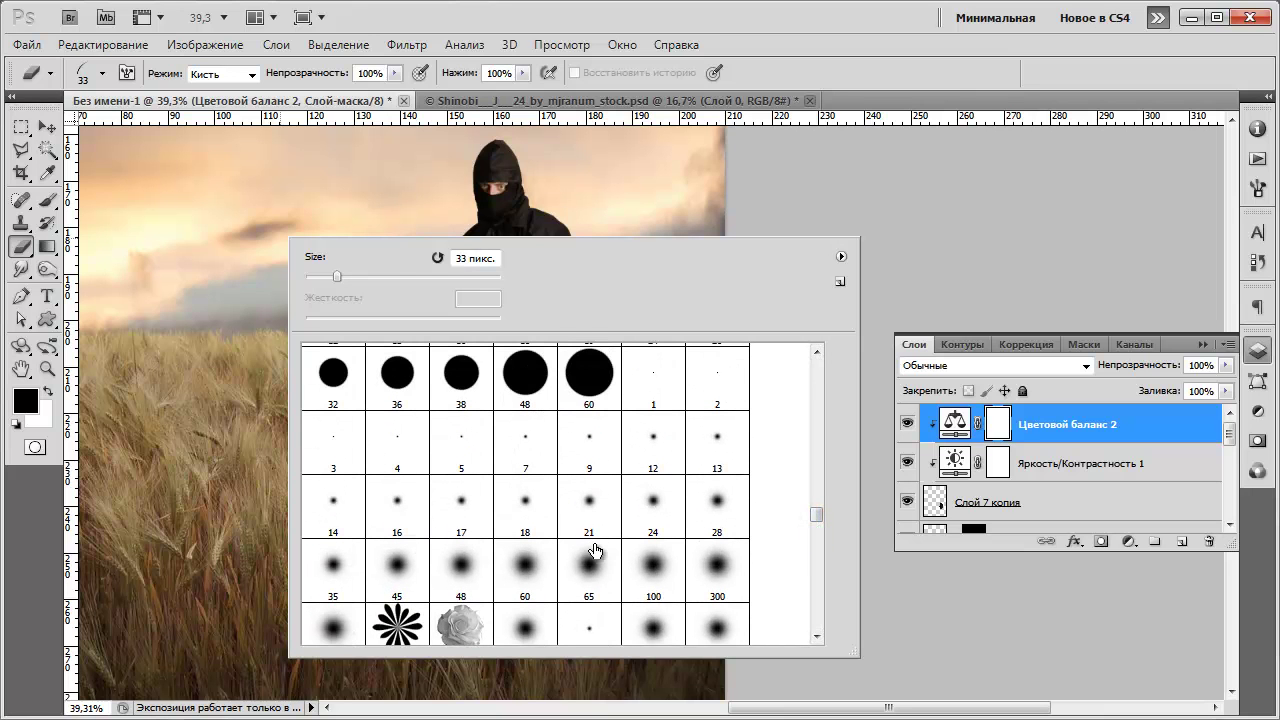
{"action": "left_click", "coordinate": [654, 566]}
{"action": "left_click", "coordinate": [687, 556]}
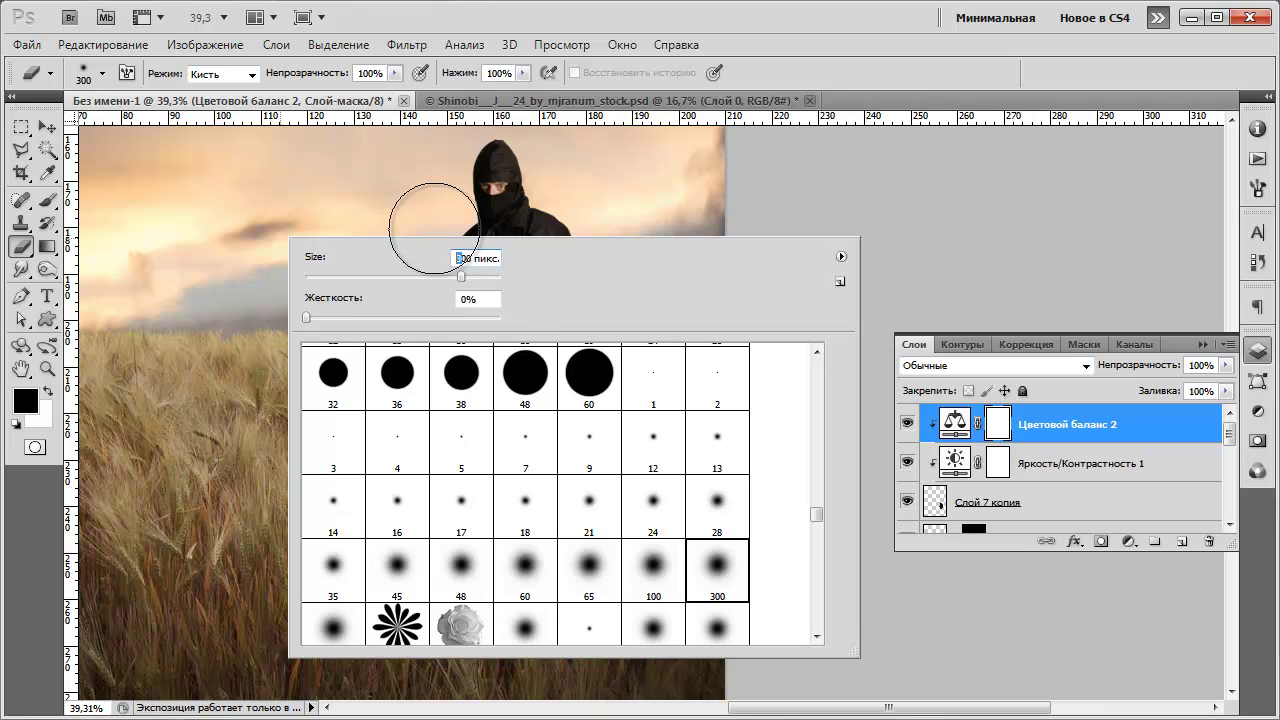
{"action": "type", "text": "5"}
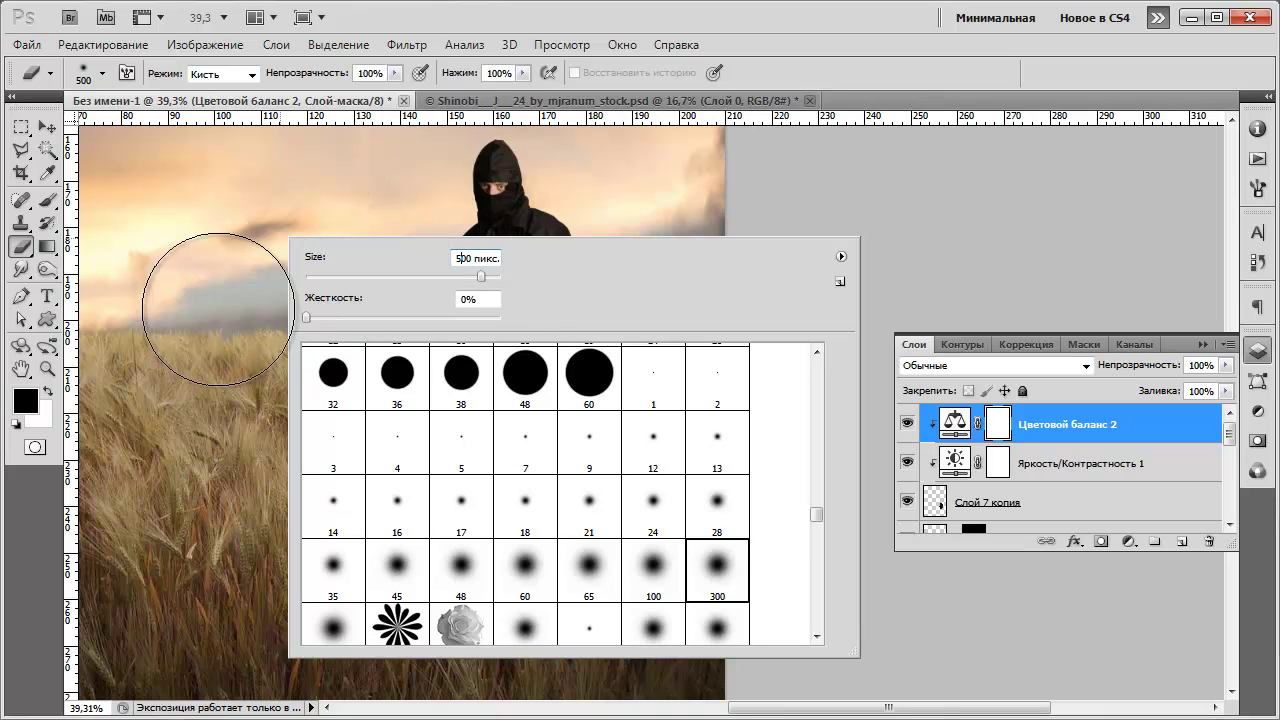
{"action": "left_click", "coordinate": [790, 76]}
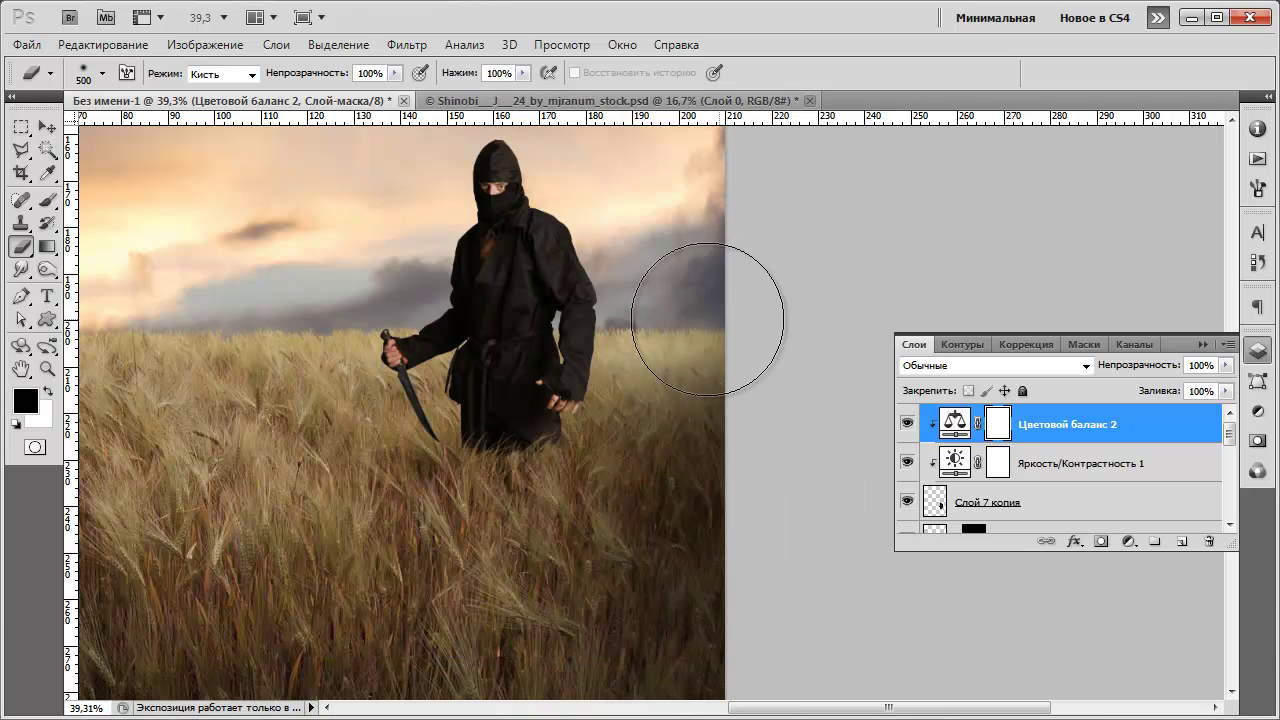
Try softly erasing the ninja copy's sunset-facing shoulder and sleeve, and undo the erasing.
{"action": "left_click", "coordinate": [940, 503]}
{"action": "scroll", "coordinate": [700, 515], "scroll_direction": "down", "scroll_amount": 1}
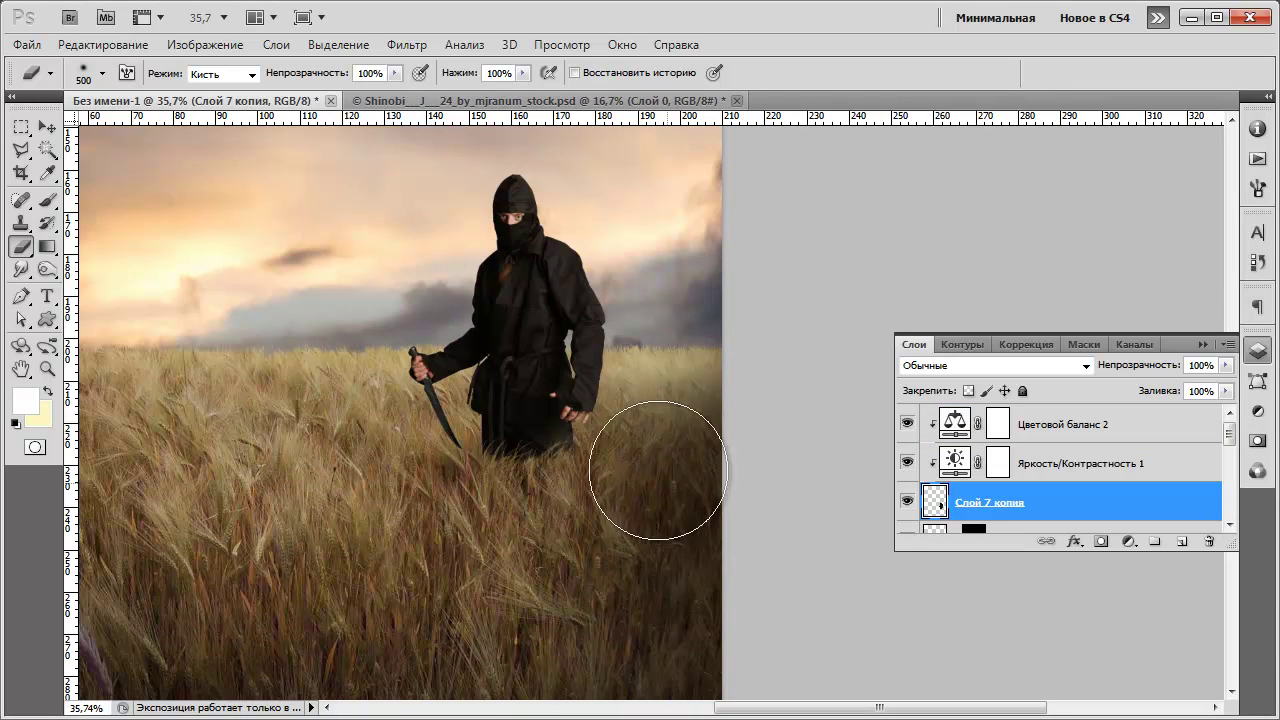
{"action": "scroll", "coordinate": [388, 230], "scroll_direction": "up", "scroll_amount": 3}
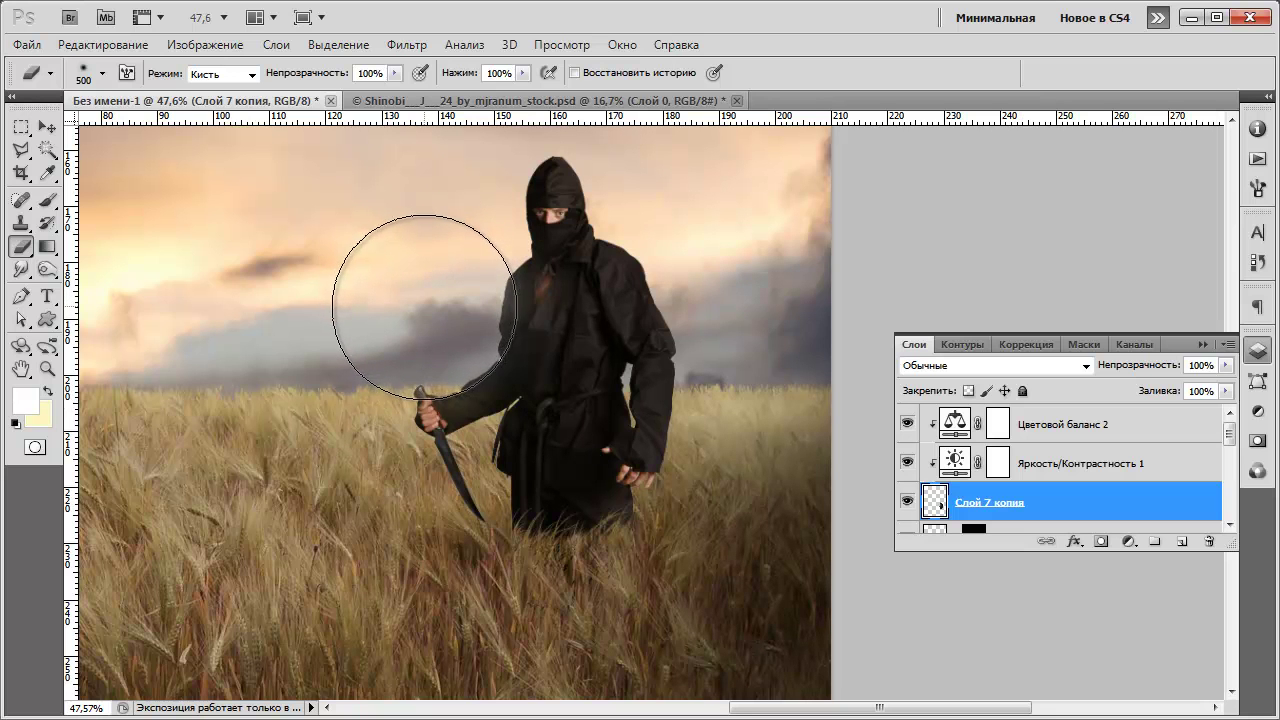
{"action": "left_click", "coordinate": [99, 50]}
{"action": "left_click", "coordinate": [124, 104]}
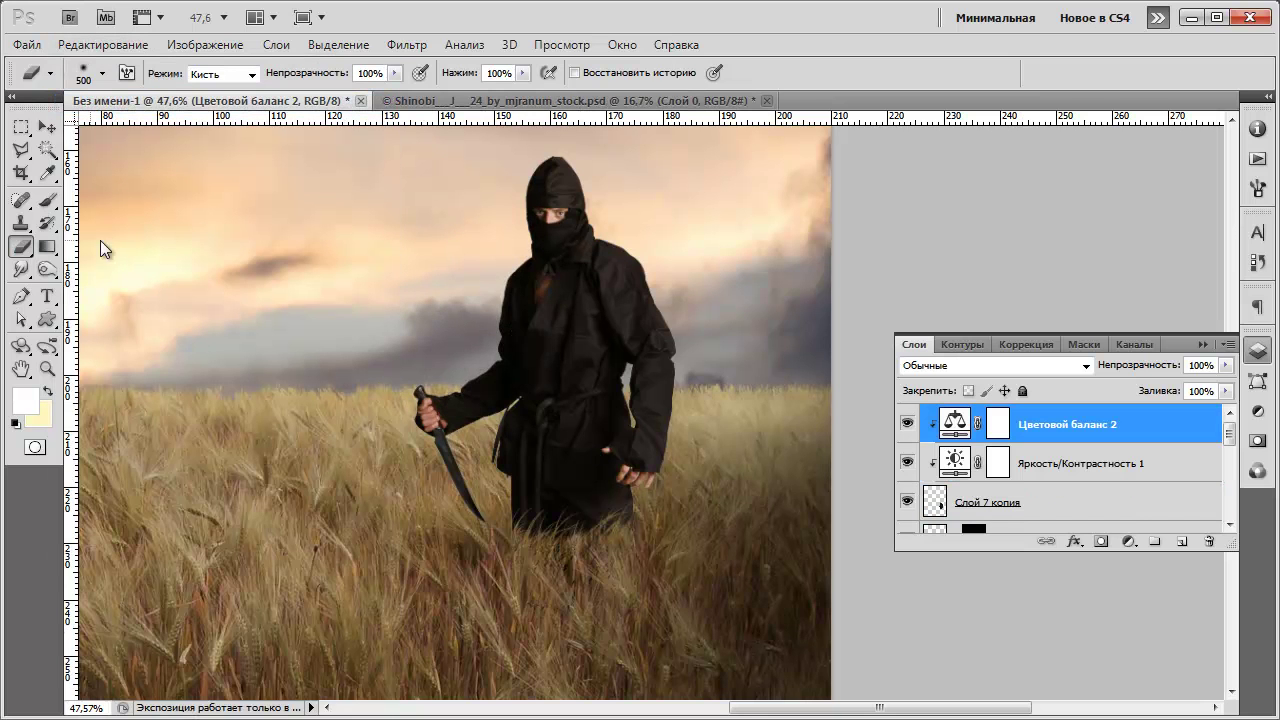
Reselect the ninja copy layer and softly fade its sunset-facing shoulder and sleeve with the 500 px eraser.
{"action": "left_click", "coordinate": [960, 518]}
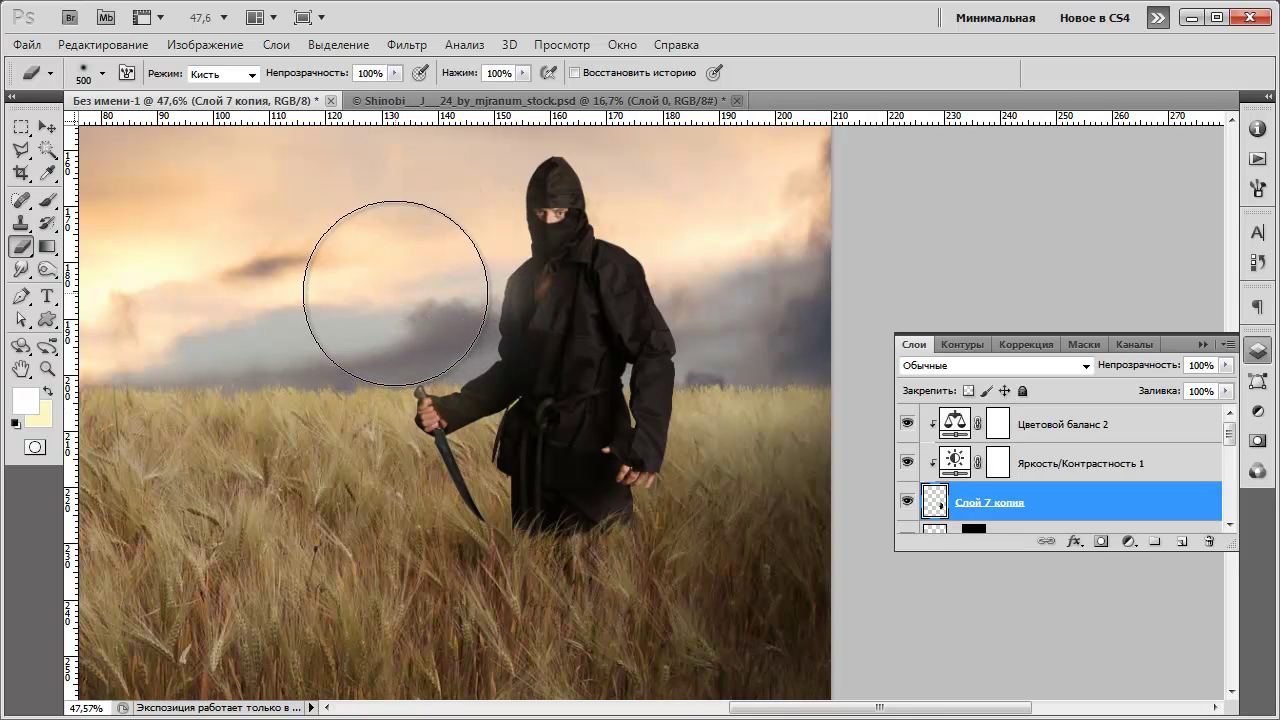
{"action": "scroll", "coordinate": [374, 250], "scroll_direction": "down", "scroll_amount": 2}
{"action": "scroll", "coordinate": [623, 423], "scroll_direction": "down", "scroll_amount": 4}
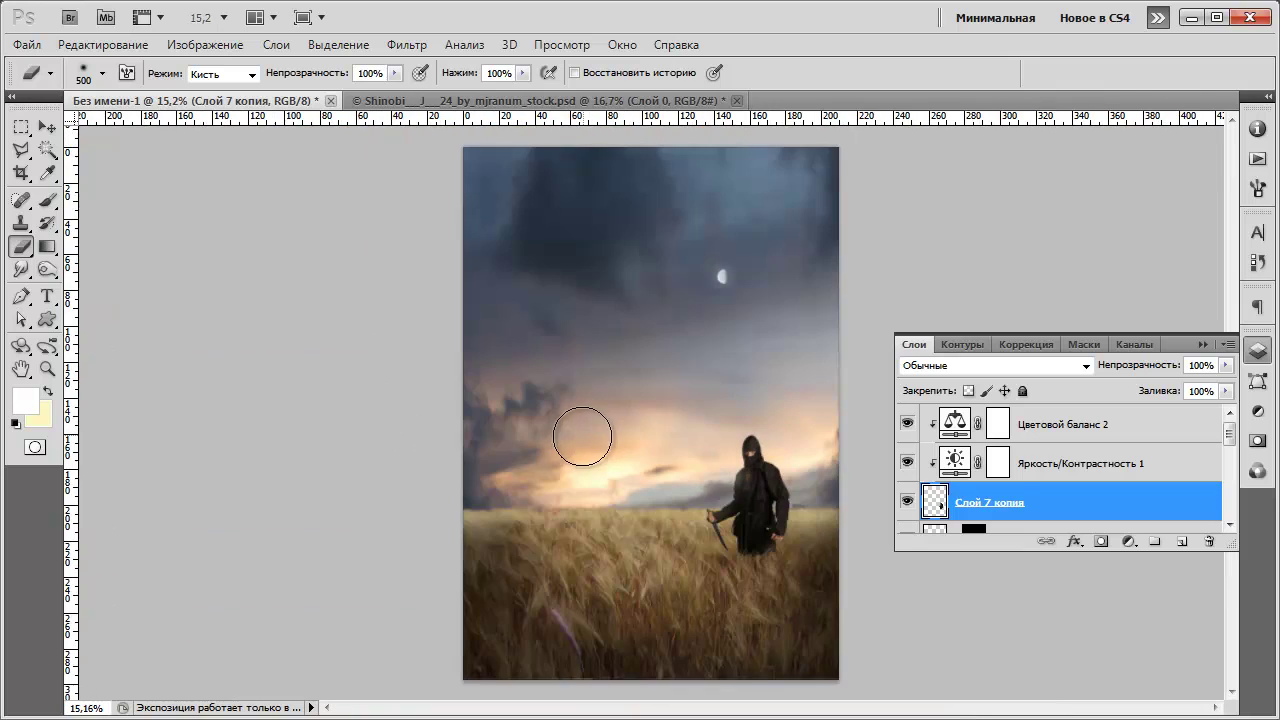
{"action": "scroll", "coordinate": [801, 551], "scroll_direction": "up", "scroll_amount": 3}
{"action": "scroll", "coordinate": [770, 500], "scroll_direction": "up", "scroll_amount": 3}
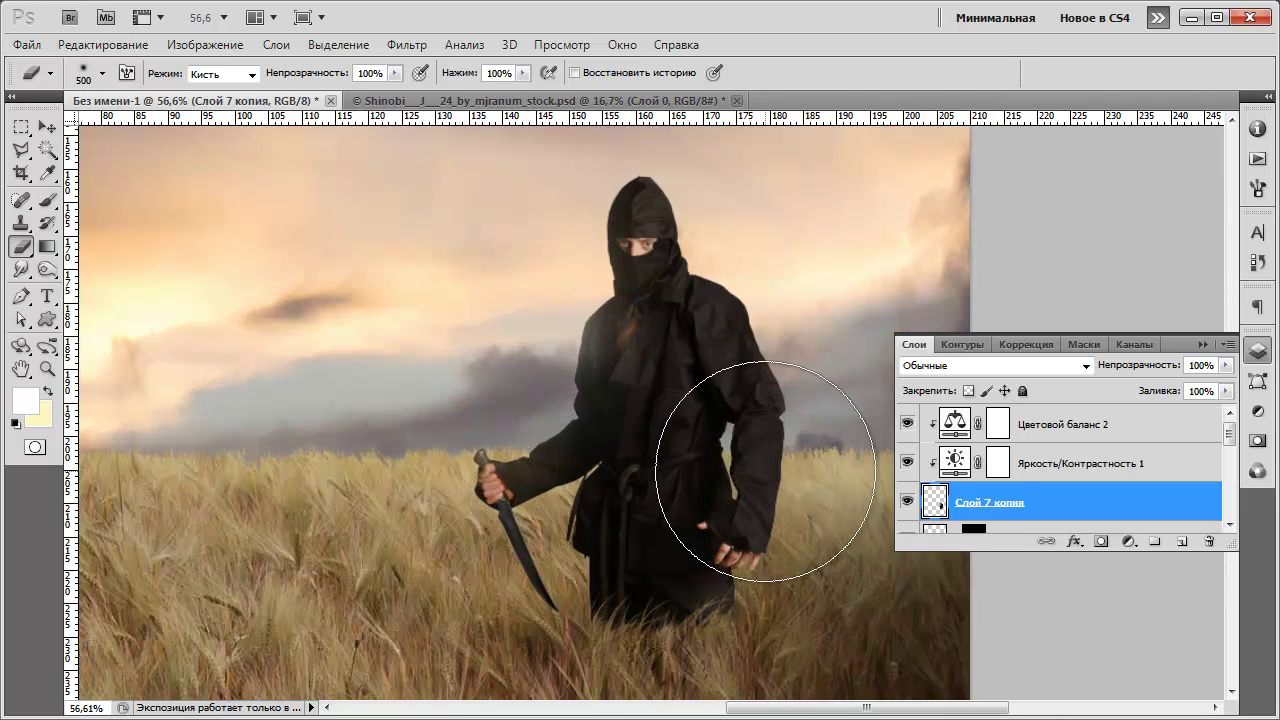
{"action": "scroll", "coordinate": [676, 458], "scroll_direction": "down", "scroll_amount": 1}
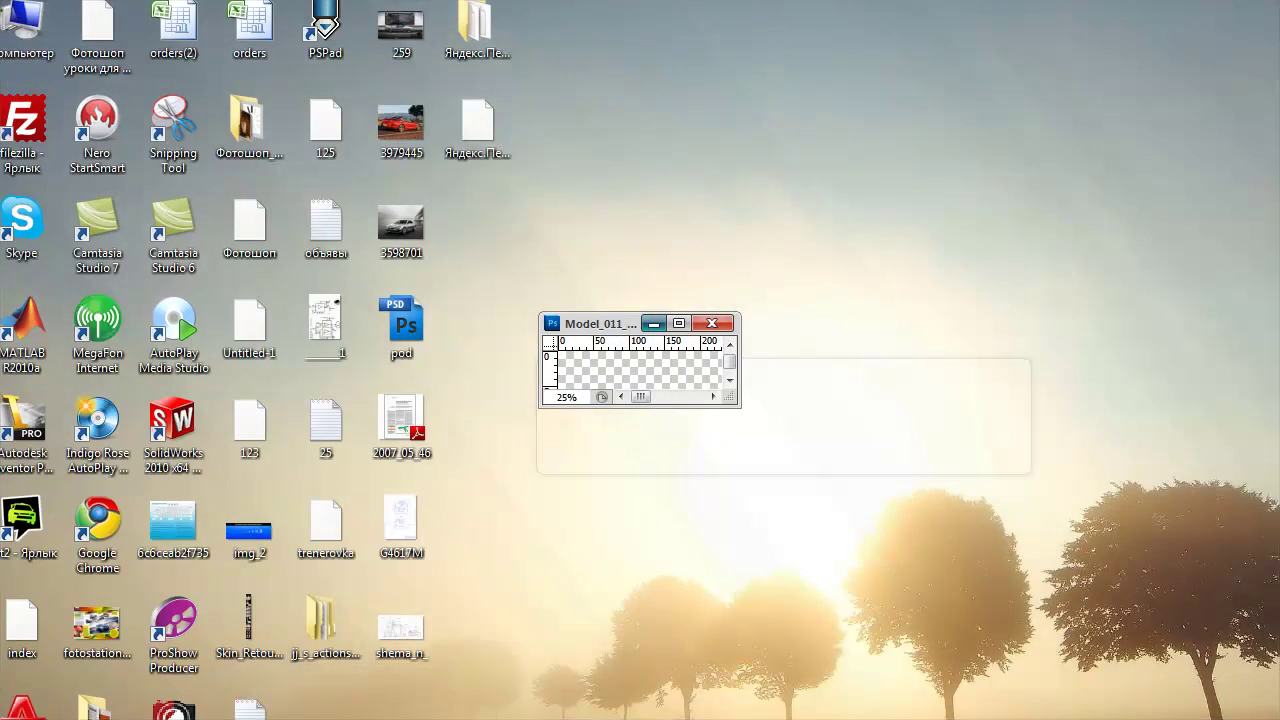
Dock the Model_011_by_Katibear_Stock.psd document and copy its masked conical hat layer into the ninja composition.
{"action": "left_click", "coordinate": [565, 700]}
{"action": "left_click_drag", "start_coordinate": [630, 324], "coordinate": [780, 101]}
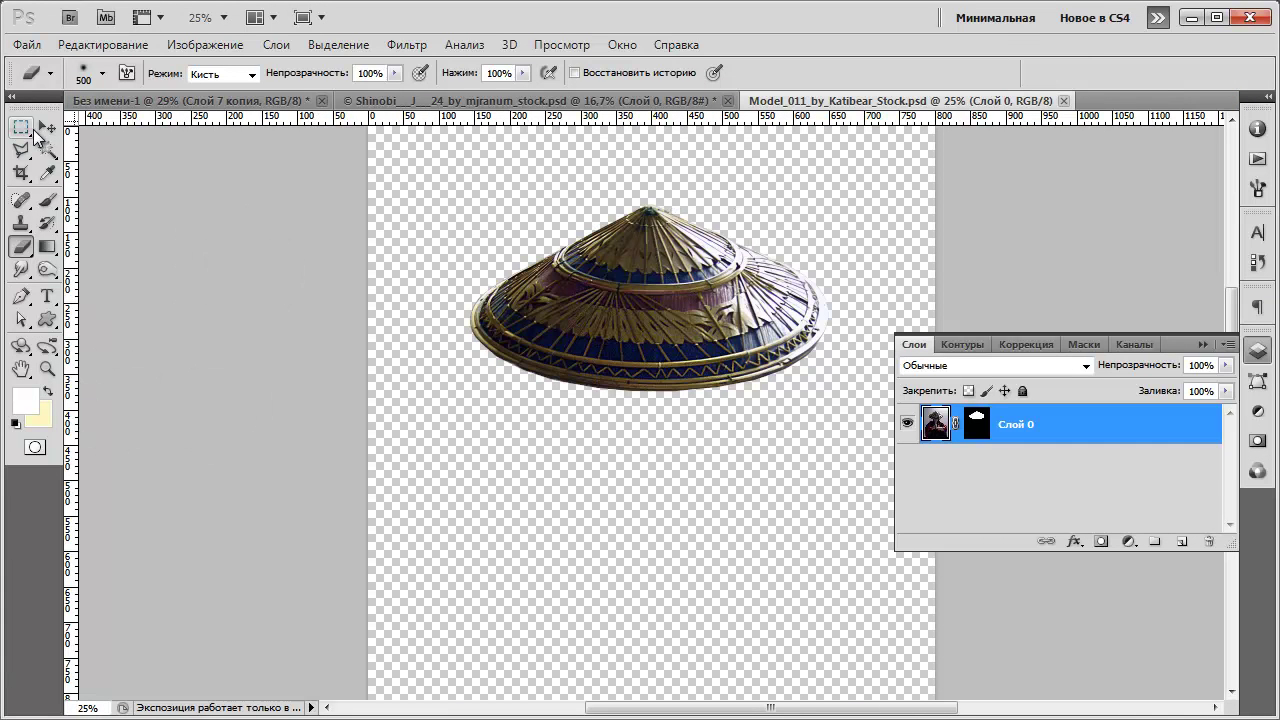
{"action": "left_click", "coordinate": [46, 128]}
{"action": "left_click_drag", "start_coordinate": [604, 394], "coordinate": [309, 167]}
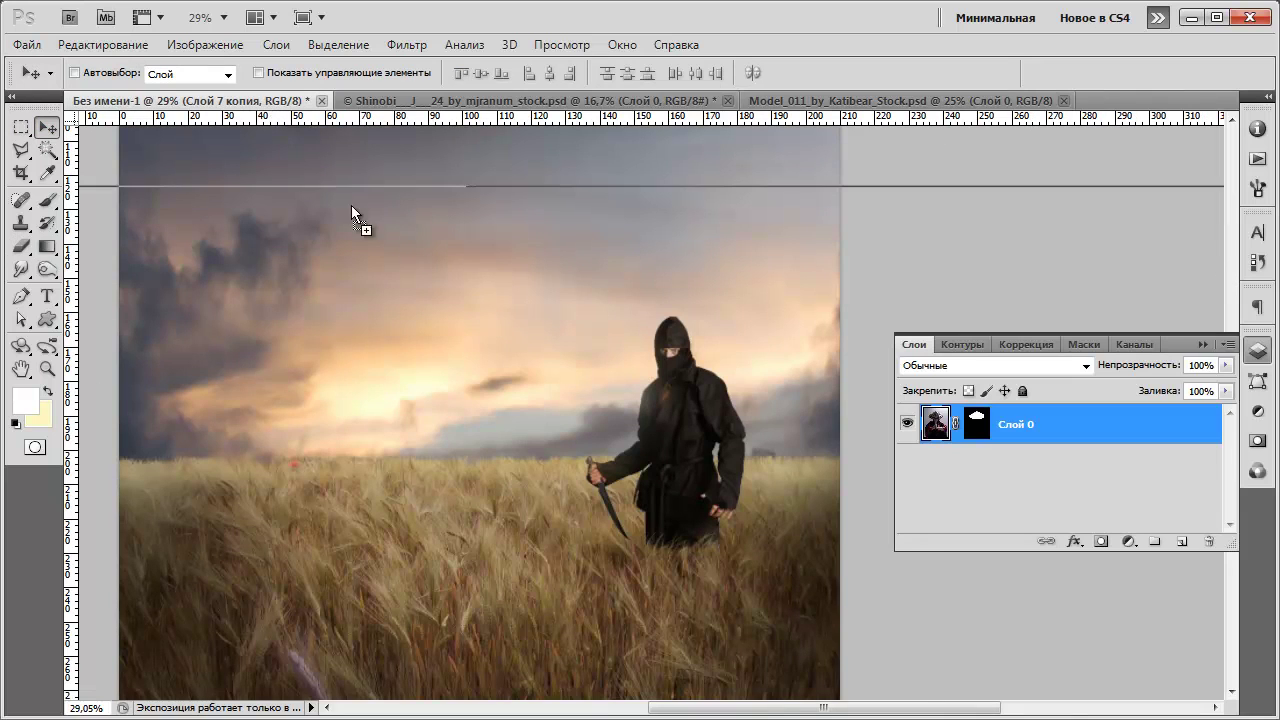
{"action": "left_click_drag", "start_coordinate": [503, 295], "coordinate": [497, 375]}
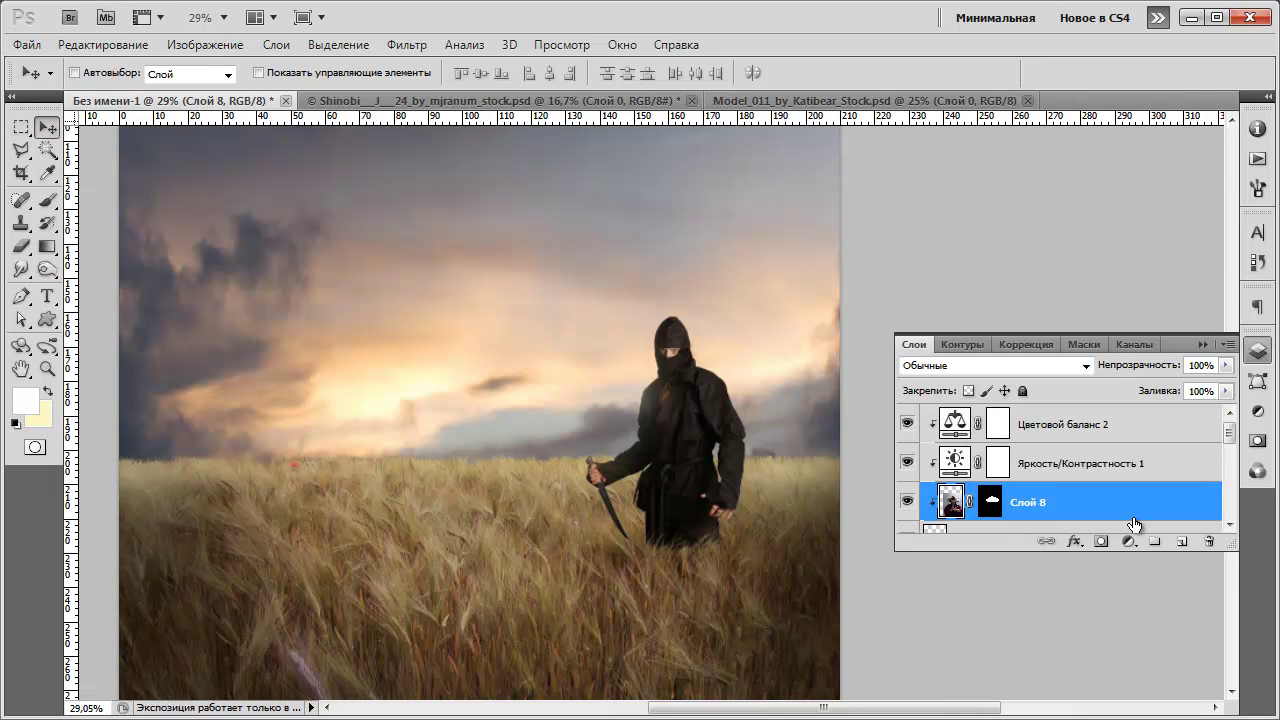
Move the hat layer above the Color Balance layer and release its clipping mask.
{"action": "left_click_drag", "start_coordinate": [1113, 511], "coordinate": [1124, 414]}
{"action": "right_click", "coordinate": [1058, 427]}
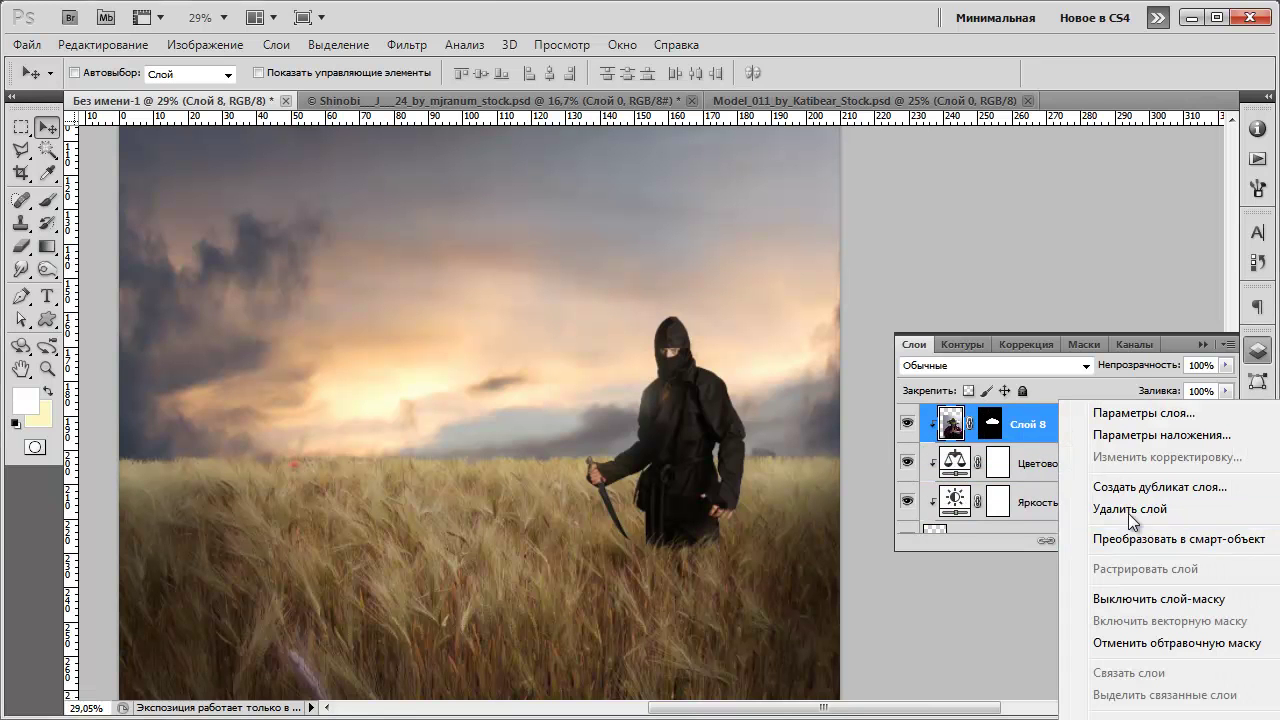
{"action": "left_click", "coordinate": [1138, 642]}
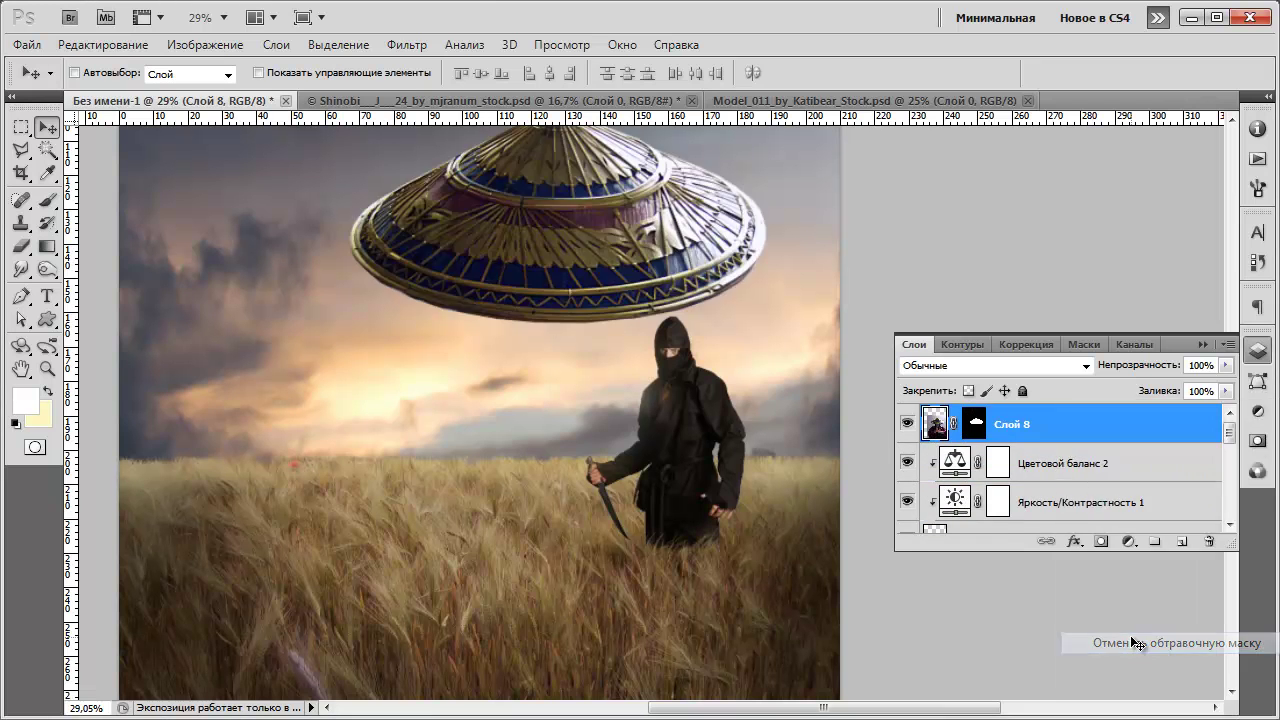
Scale the hat proportionally to about 52% and place it over the ninja's head.
{"action": "scroll", "coordinate": [607, 343], "scroll_direction": "down", "scroll_amount": 1}
{"action": "left_click", "coordinate": [103, 44]}
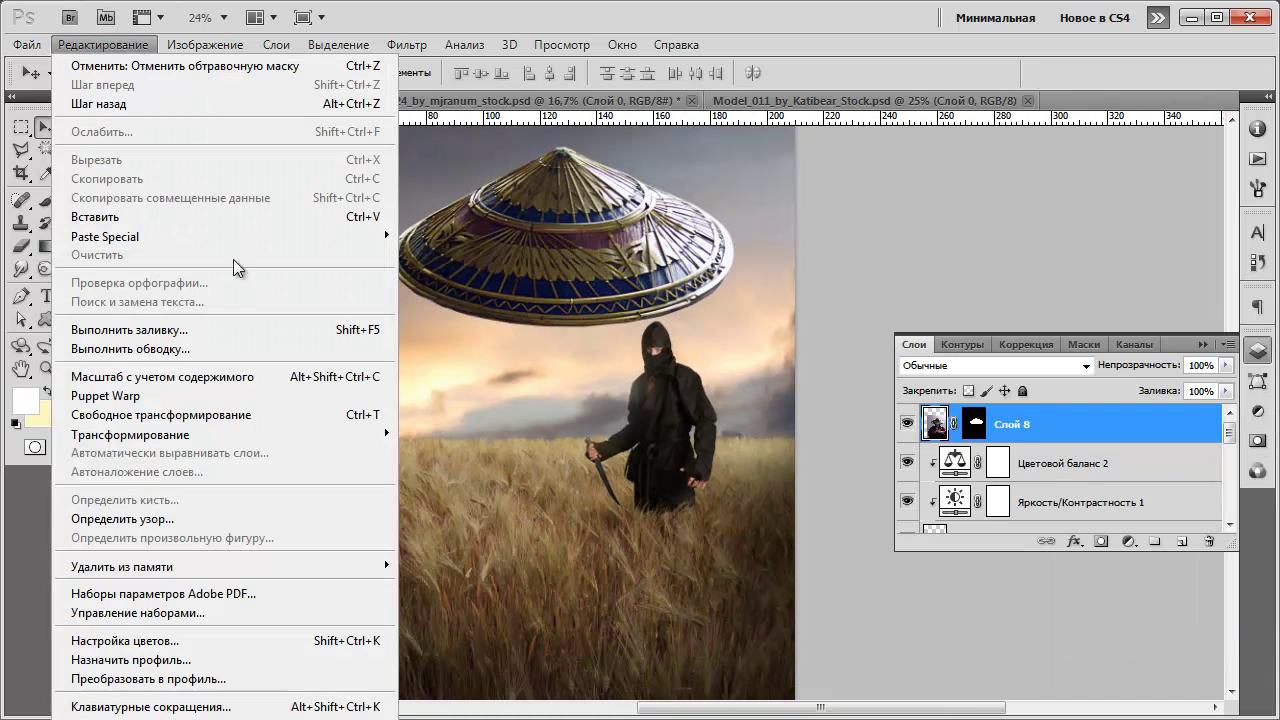
{"action": "mouse_move", "coordinate": [320, 434]}
{"action": "left_click", "coordinate": [486, 469]}
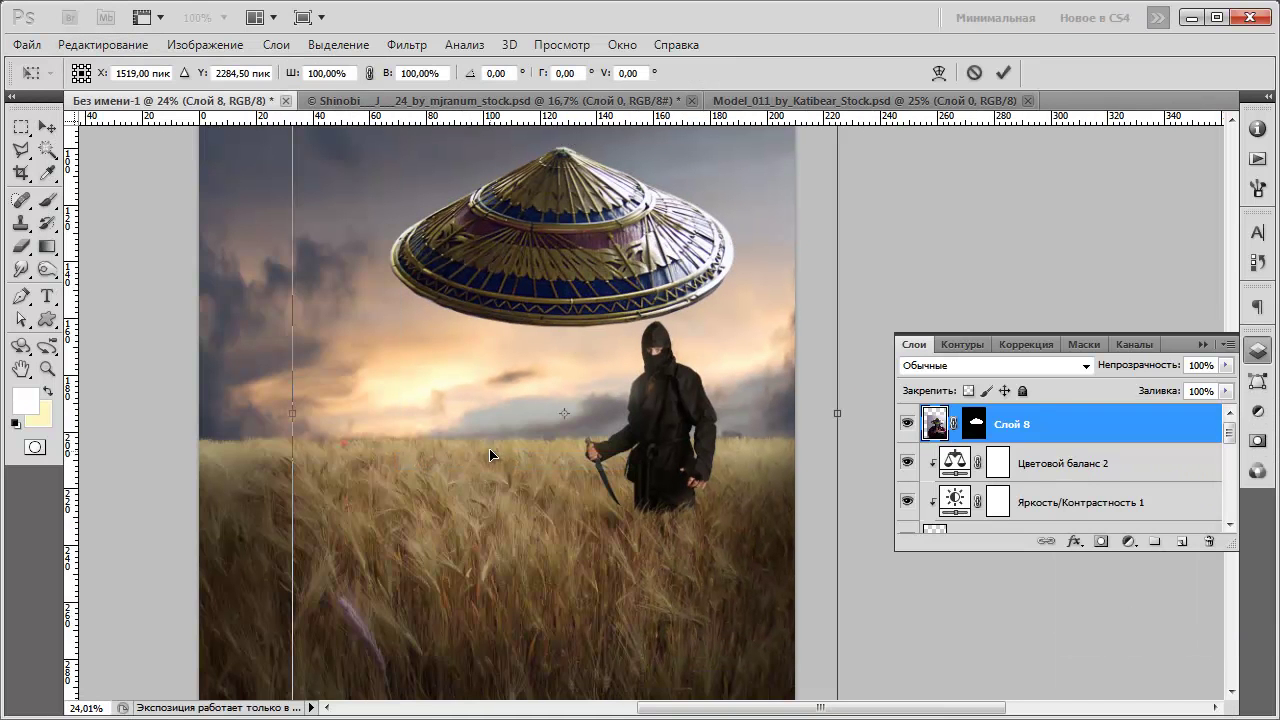
{"action": "left_click", "coordinate": [370, 73]}
{"action": "scroll", "coordinate": [532, 278], "scroll_direction": "down", "scroll_amount": 4}
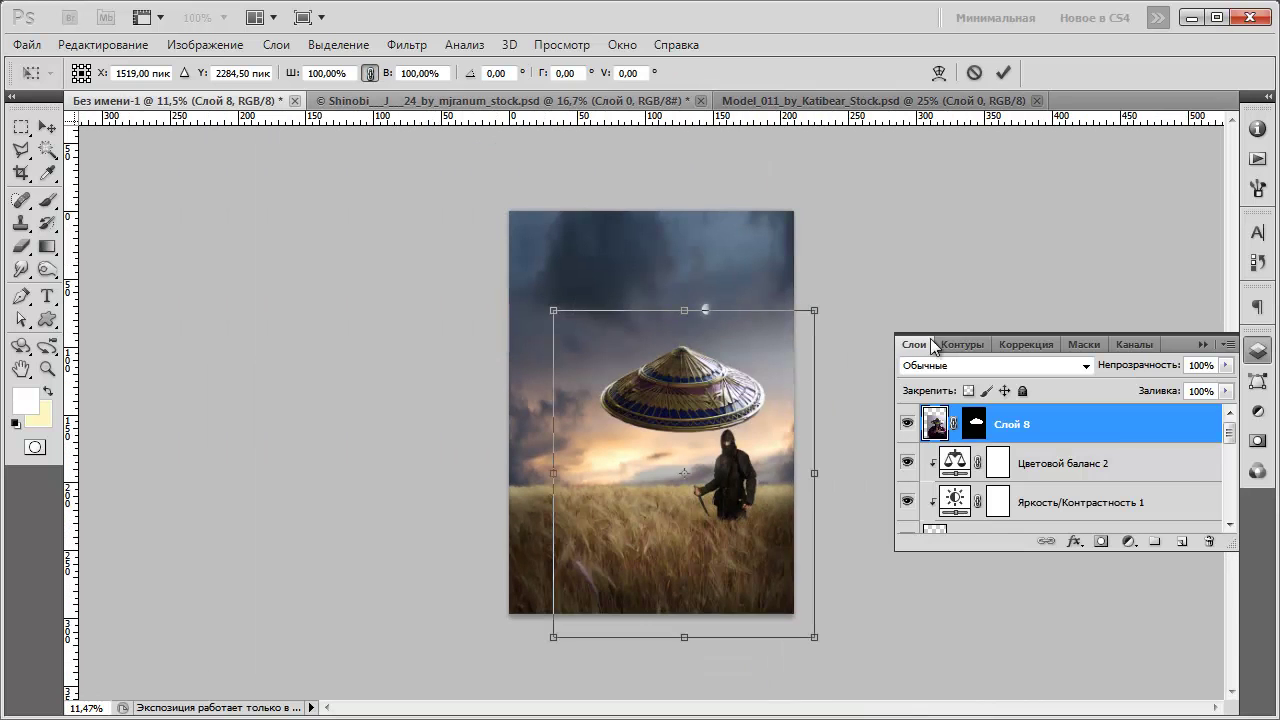
{"action": "left_click_drag", "start_coordinate": [822, 304], "coordinate": [690, 466]}
{"action": "left_click_drag", "start_coordinate": [616, 511], "coordinate": [712, 440]}
{"action": "scroll", "coordinate": [722, 456], "scroll_direction": "up", "scroll_amount": 4}
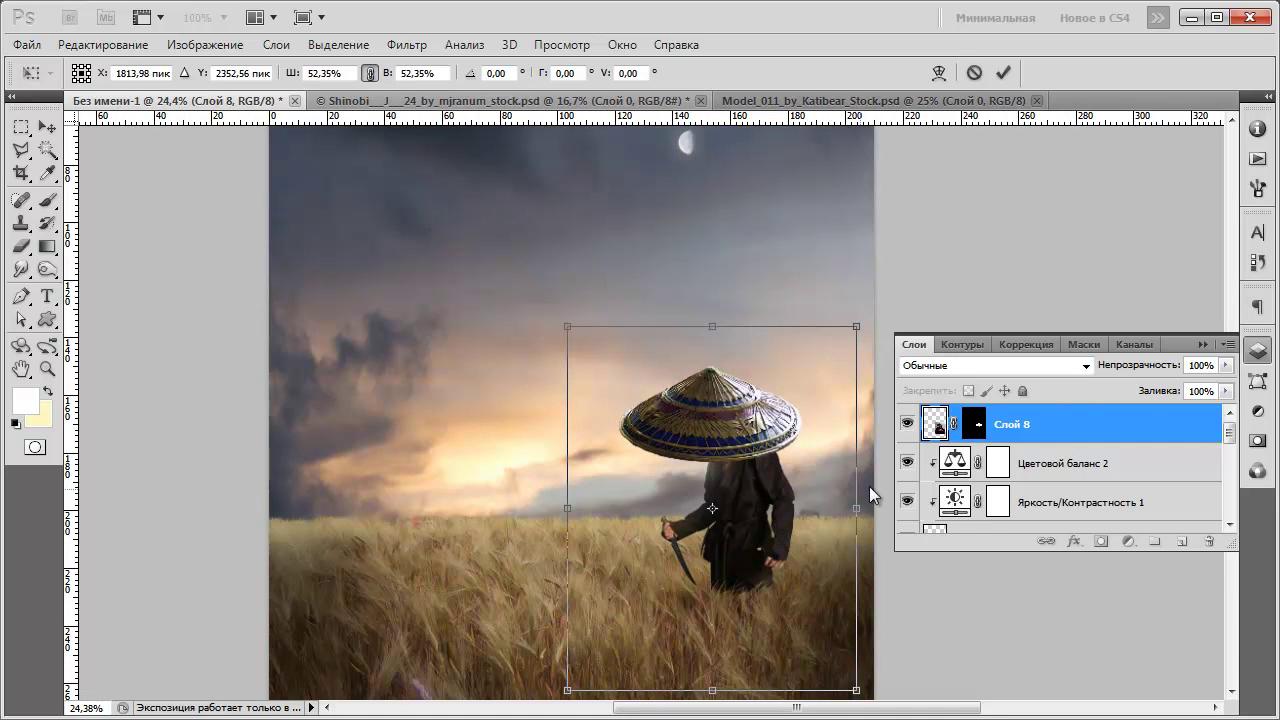
Lower the hat layer's opacity to 56%, and shrink the hat to about 32% so it fits the ninja's head.
{"action": "left_click_drag", "start_coordinate": [1168, 373], "coordinate": [1124, 373]}
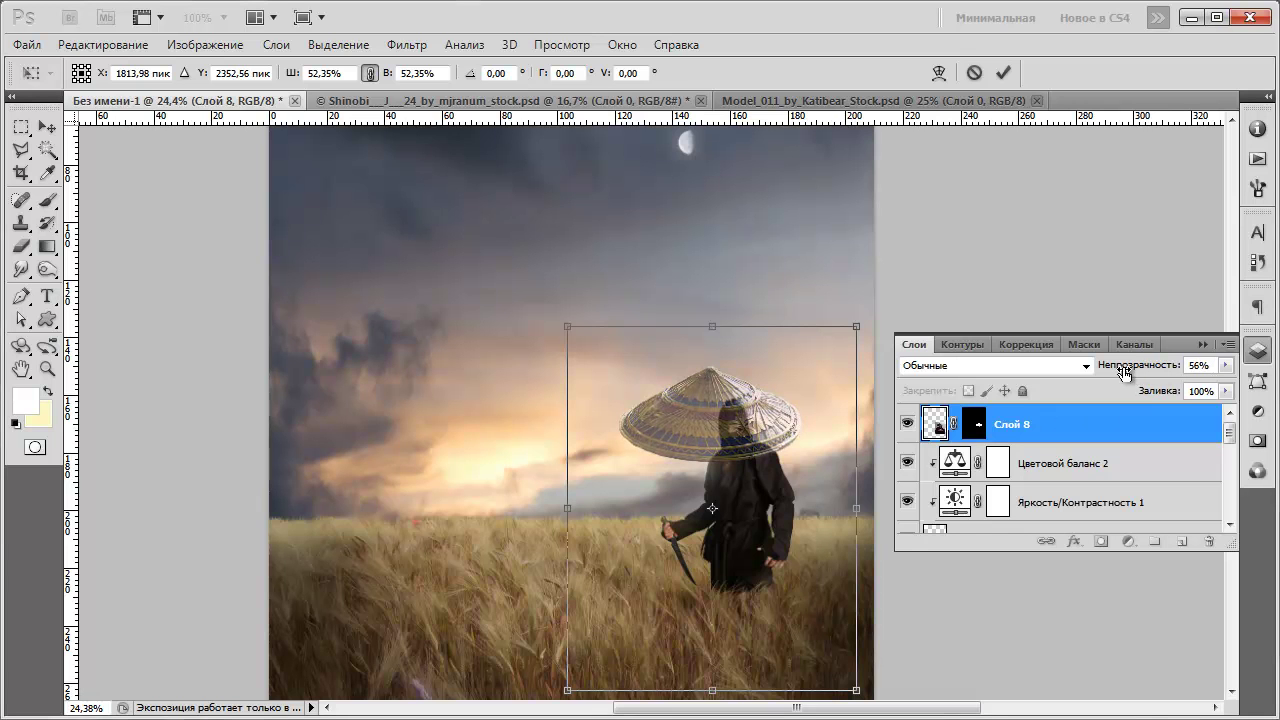
{"action": "scroll", "coordinate": [819, 503], "scroll_direction": "up", "scroll_amount": 4}
{"action": "scroll", "coordinate": [605, 295], "scroll_direction": "down", "scroll_amount": 3}
{"action": "left_click_drag", "start_coordinate": [656, 339], "coordinate": [696, 377]}
{"action": "left_click_drag", "start_coordinate": [922, 264], "coordinate": [820, 380]}
{"action": "left_click_drag", "start_coordinate": [609, 514], "coordinate": [651, 418]}
{"action": "left_click_drag", "start_coordinate": [866, 291], "coordinate": [798, 376]}
{"action": "left_click_drag", "start_coordinate": [638, 508], "coordinate": [679, 407]}
{"action": "left_click_drag", "start_coordinate": [826, 303], "coordinate": [821, 295]}
{"action": "left_click_drag", "start_coordinate": [760, 360], "coordinate": [719, 394]}
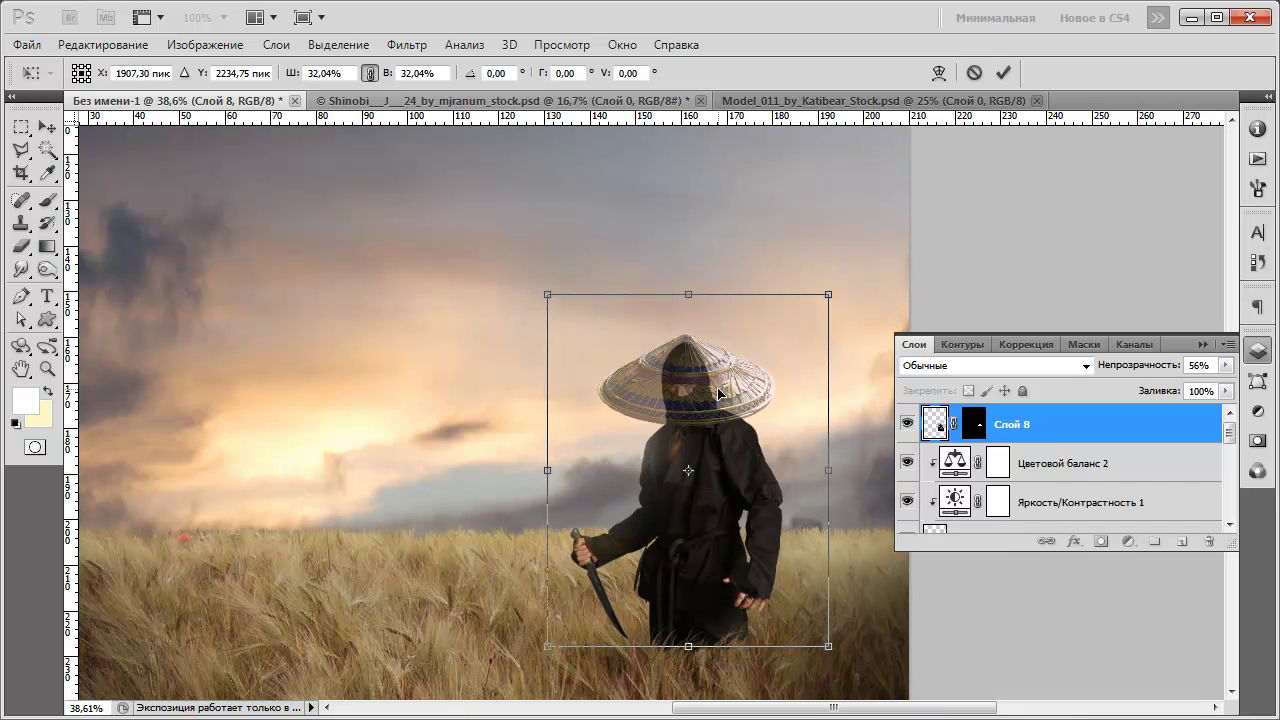
{"action": "key", "text": "Return"}
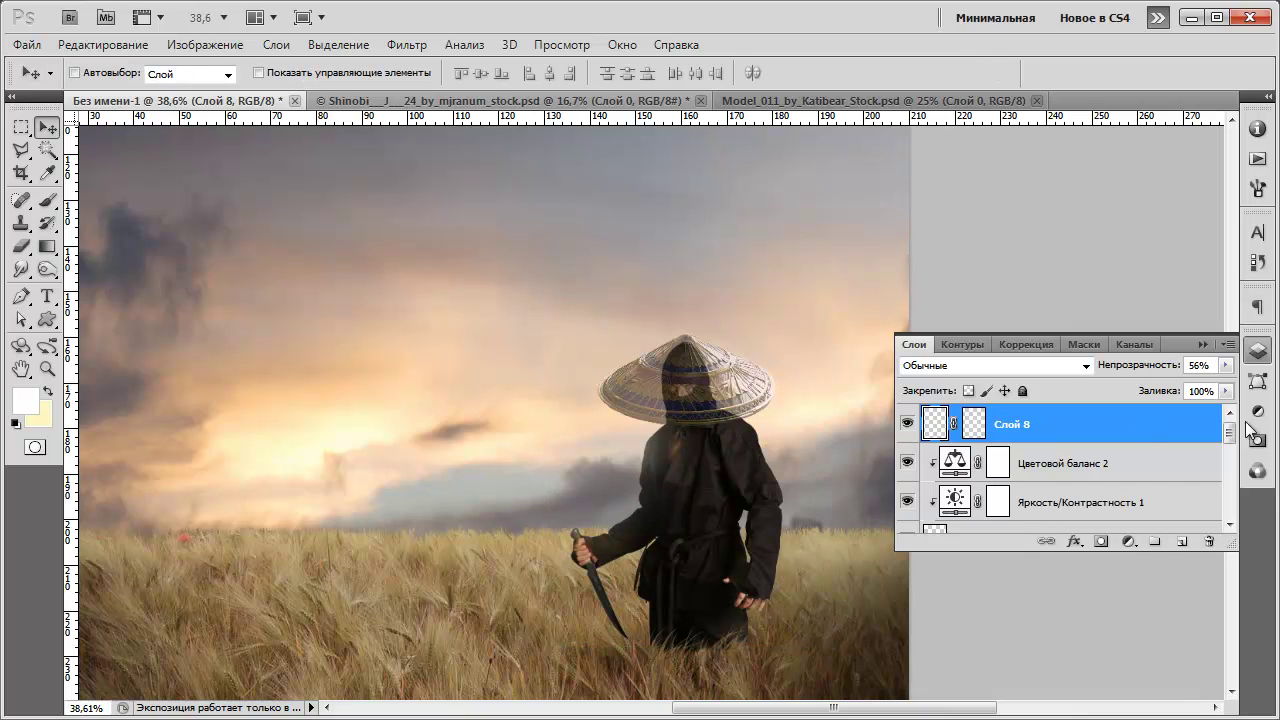
Restore the hat layer's opacity to 100% and apply its layer mask permanently.
{"action": "left_click_drag", "start_coordinate": [1162, 376], "coordinate": [1209, 397]}
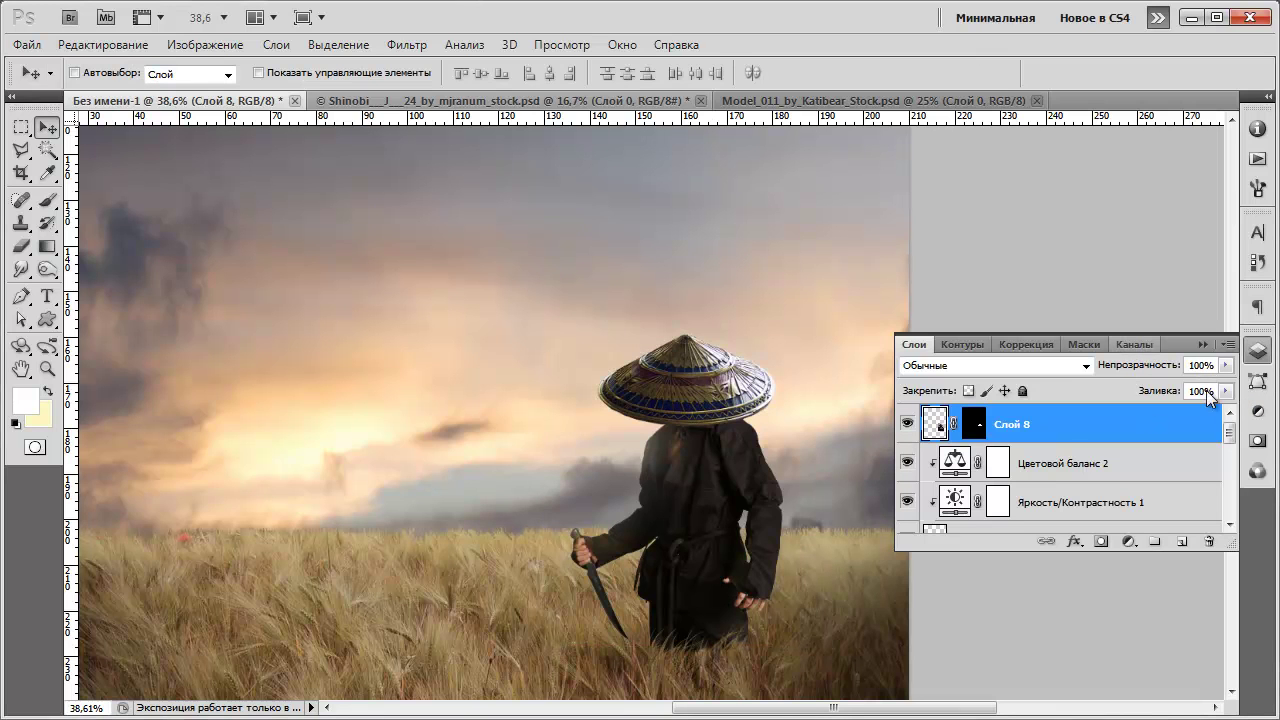
{"action": "right_click", "coordinate": [970, 428]}
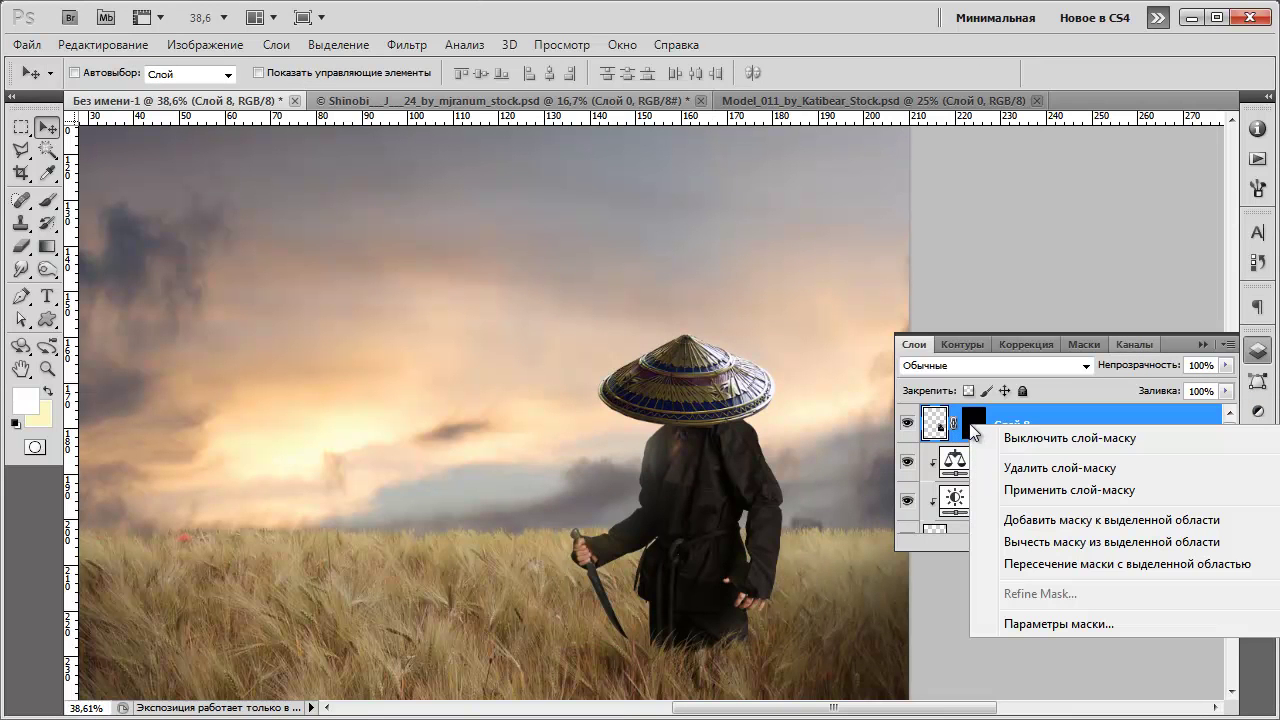
{"action": "left_click", "coordinate": [1041, 490]}
{"action": "left_click", "coordinate": [907, 423]}
{"action": "left_click", "coordinate": [907, 423]}
{"action": "scroll", "coordinate": [672, 387], "scroll_direction": "down", "scroll_amount": 3}
{"action": "scroll", "coordinate": [790, 521], "scroll_direction": "up", "scroll_amount": 3}
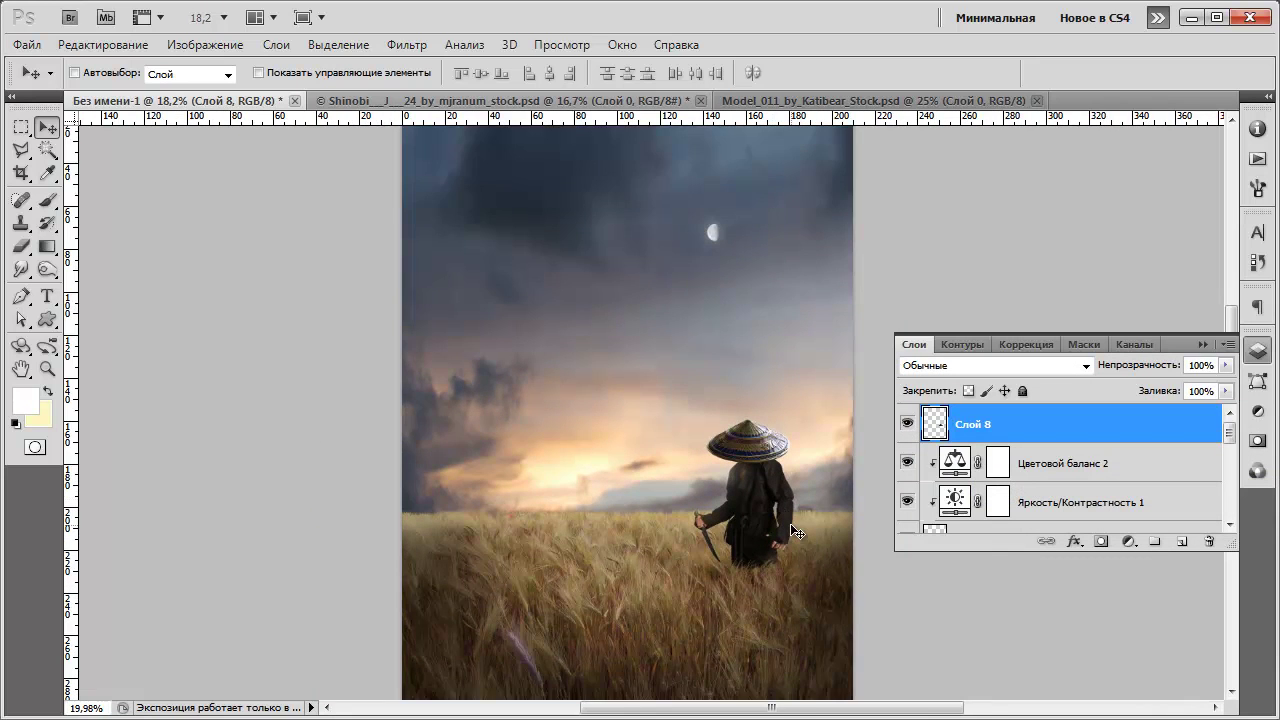
{"action": "scroll", "coordinate": [790, 524], "scroll_direction": "up", "scroll_amount": 2}
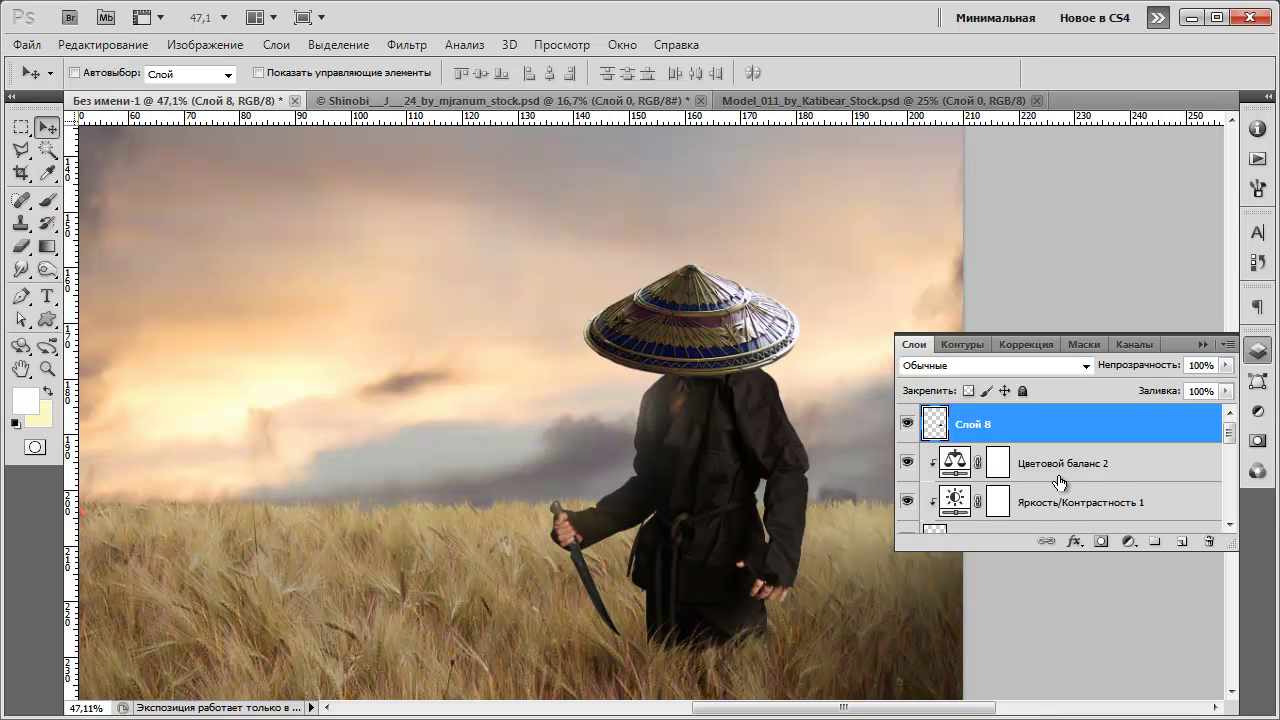
{"action": "scroll", "coordinate": [1108, 475], "scroll_direction": "down", "scroll_amount": 1}
{"action": "scroll", "coordinate": [1104, 478], "scroll_direction": "up", "scroll_amount": 1}
Duplicate the Color Balance 2 and Brightness/Contrast 1 layers, move the copies above the hat layer, and clip them to it.
{"action": "left_click", "coordinate": [1076, 465]}
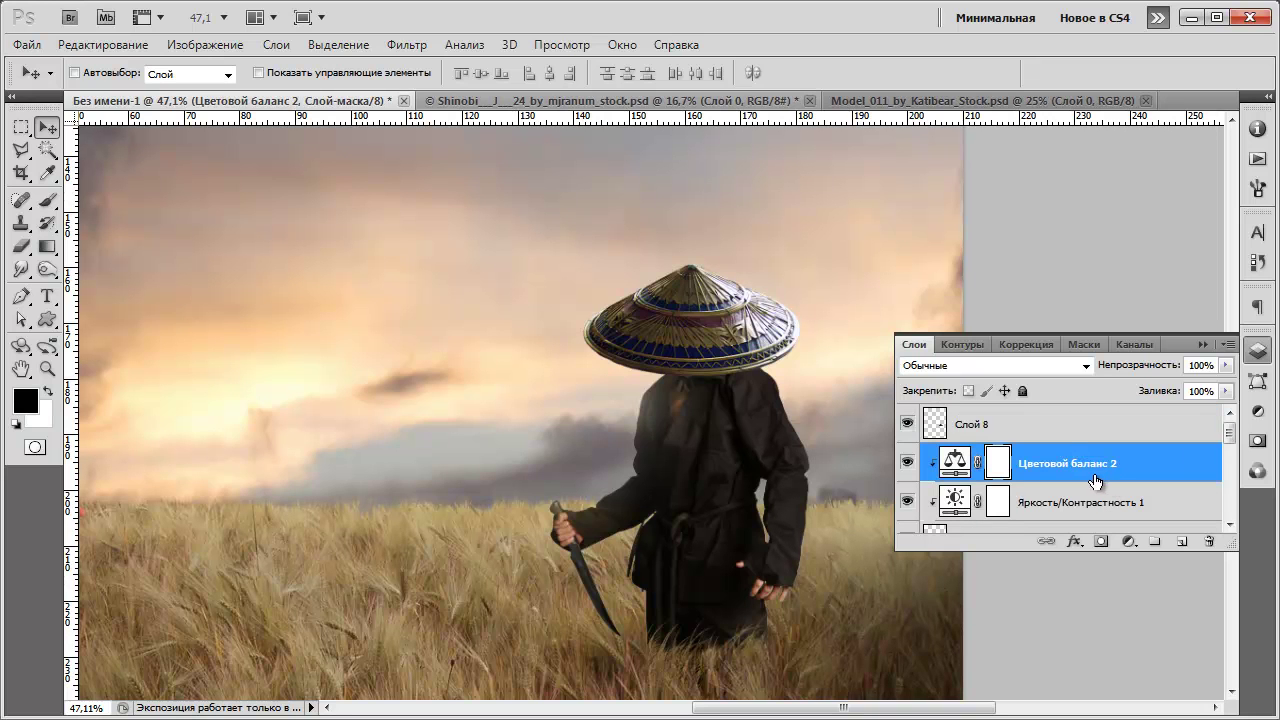
{"action": "left_click", "coordinate": [1089, 501], "text": "shift"}
{"action": "left_click_drag", "start_coordinate": [1079, 514], "coordinate": [1181, 541]}
{"action": "scroll", "coordinate": [1120, 494], "scroll_direction": "up", "scroll_amount": 1}
{"action": "left_click_drag", "start_coordinate": [1053, 469], "coordinate": [1043, 427]}
{"action": "right_click", "coordinate": [1037, 461]}
{"action": "left_click", "coordinate": [1138, 644]}
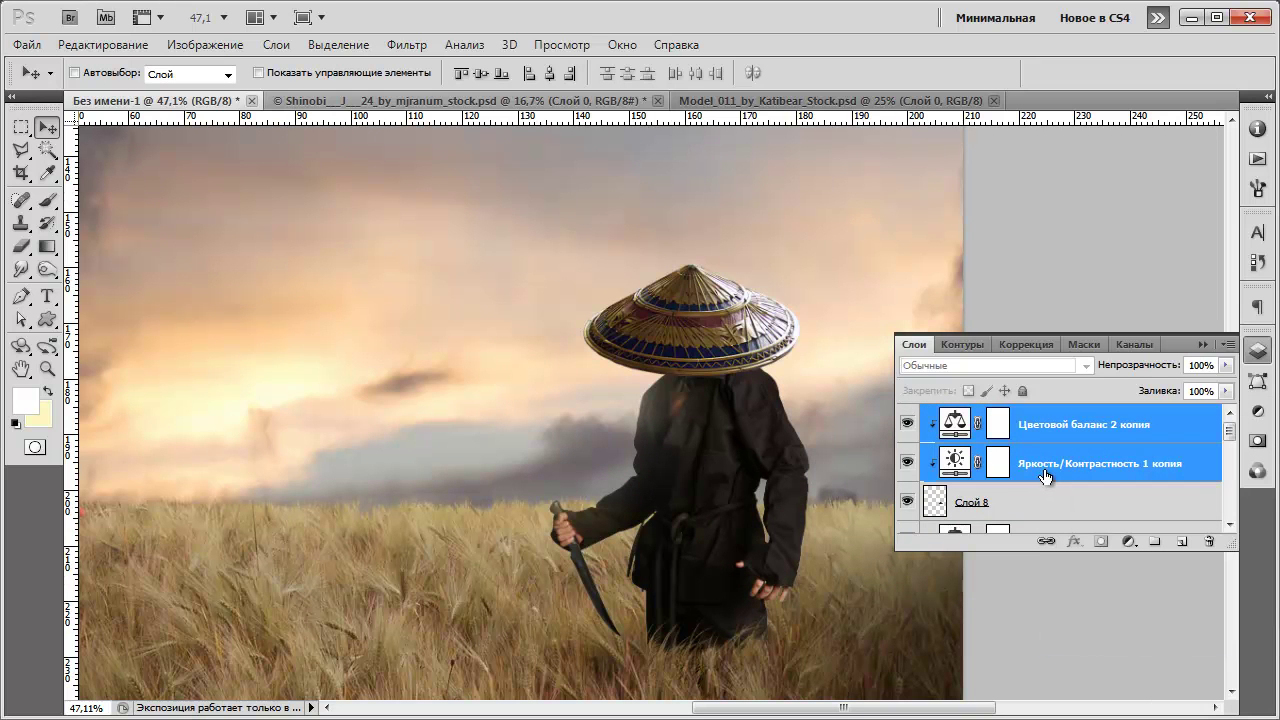
{"action": "left_click", "coordinate": [908, 424]}
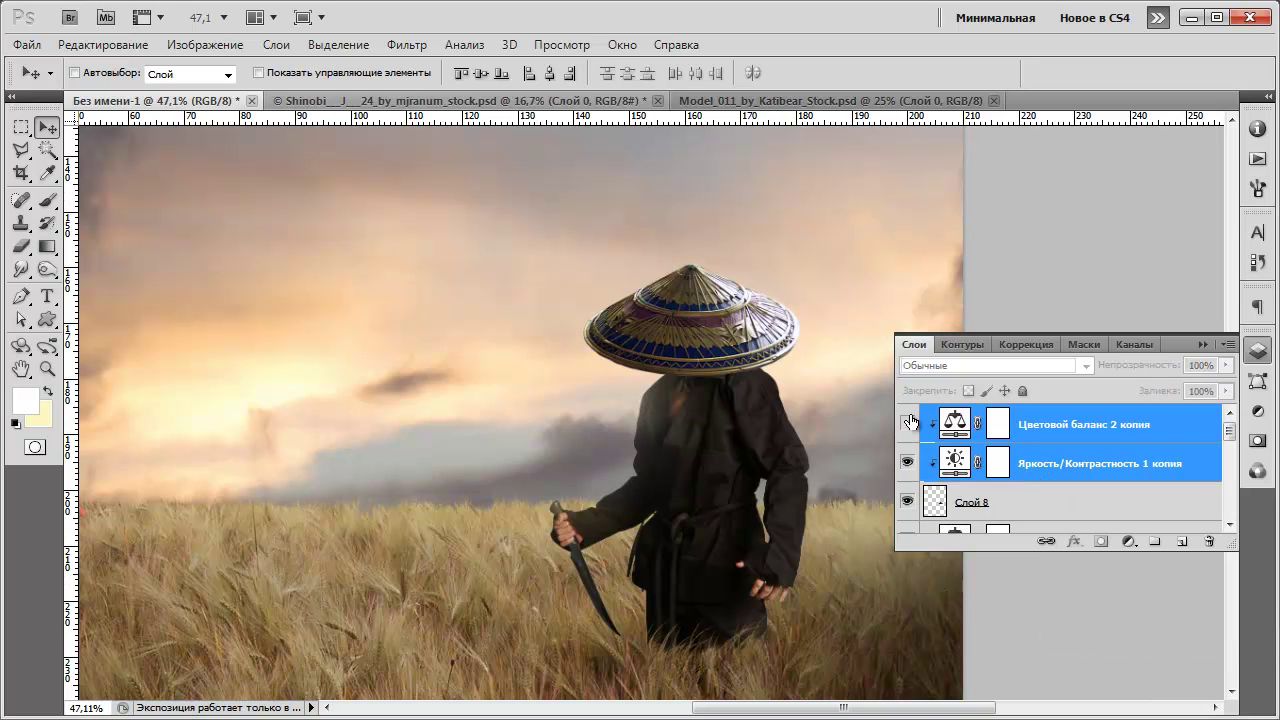
{"action": "left_click", "coordinate": [907, 428]}
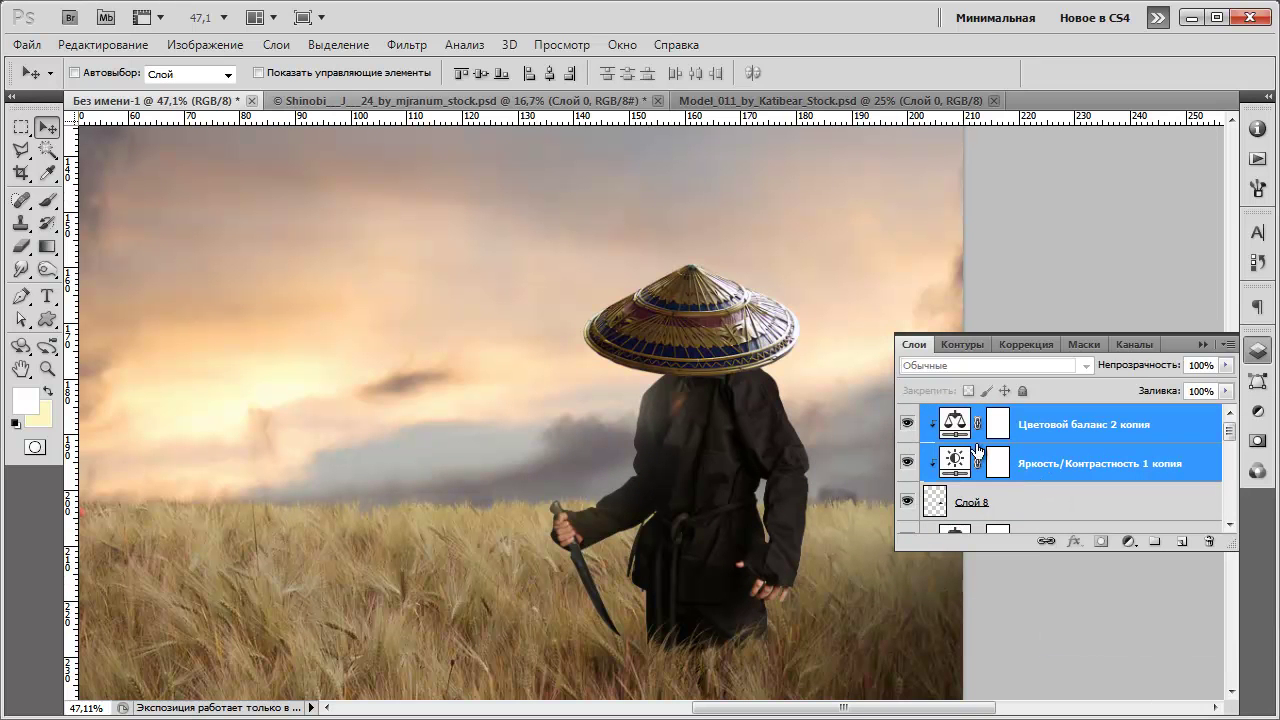
{"action": "scroll", "coordinate": [629, 253], "scroll_direction": "down", "scroll_amount": 5}
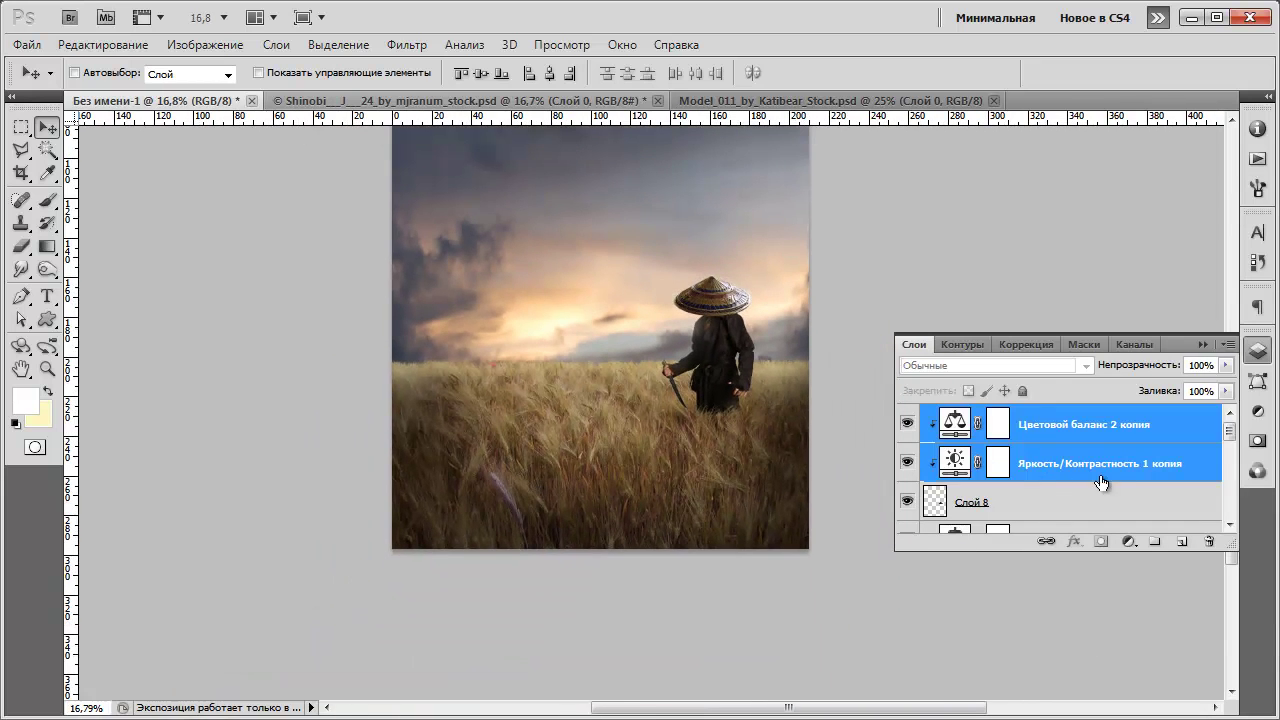
Select the hat layer and add a new layer mask to it.
{"action": "left_click", "coordinate": [1050, 495]}
{"action": "scroll", "coordinate": [756, 256], "scroll_direction": "up", "scroll_amount": 2}
{"action": "scroll", "coordinate": [756, 256], "scroll_direction": "up", "scroll_amount": 4}
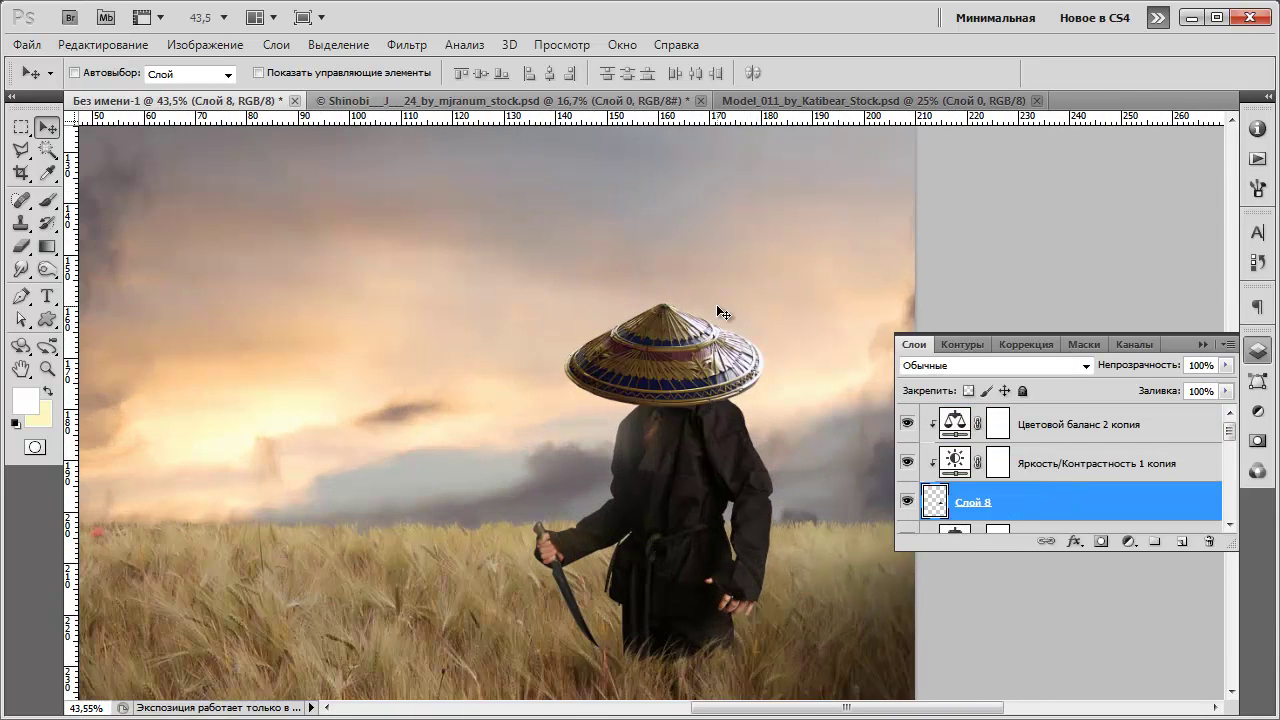
{"action": "left_click", "coordinate": [21, 246]}
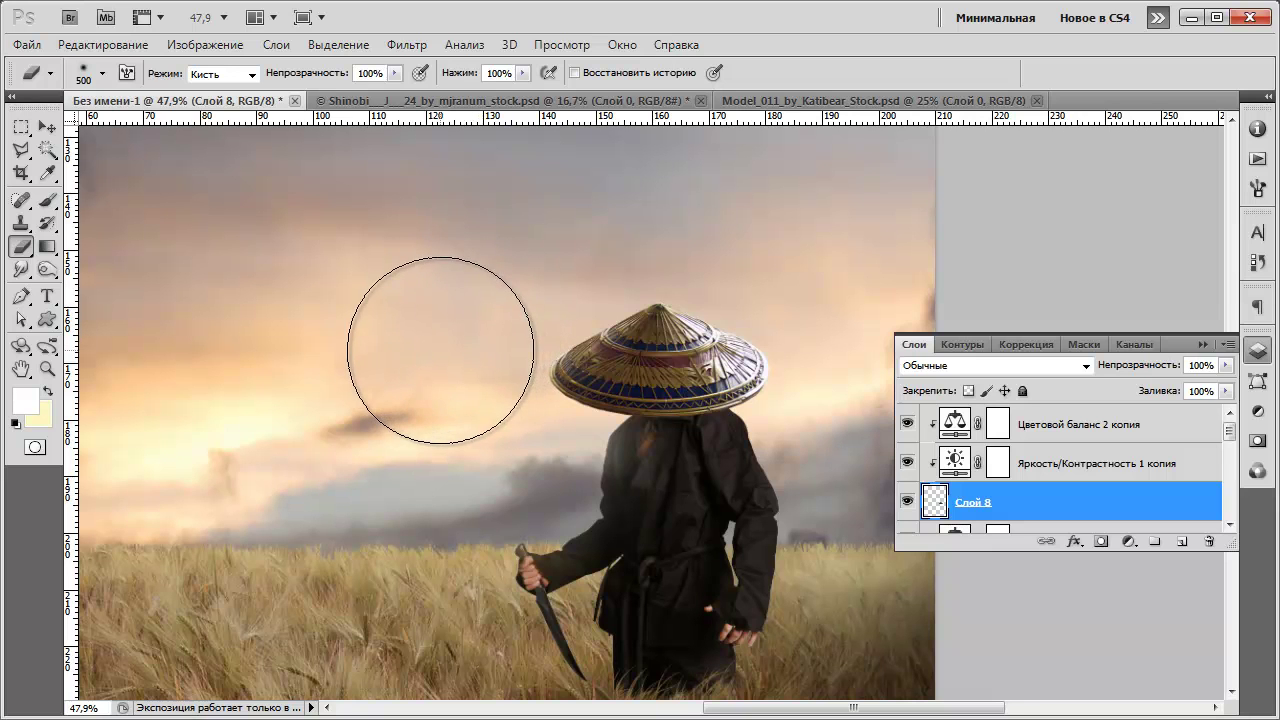
{"action": "left_click_drag", "start_coordinate": [462, 289], "coordinate": [514, 214]}
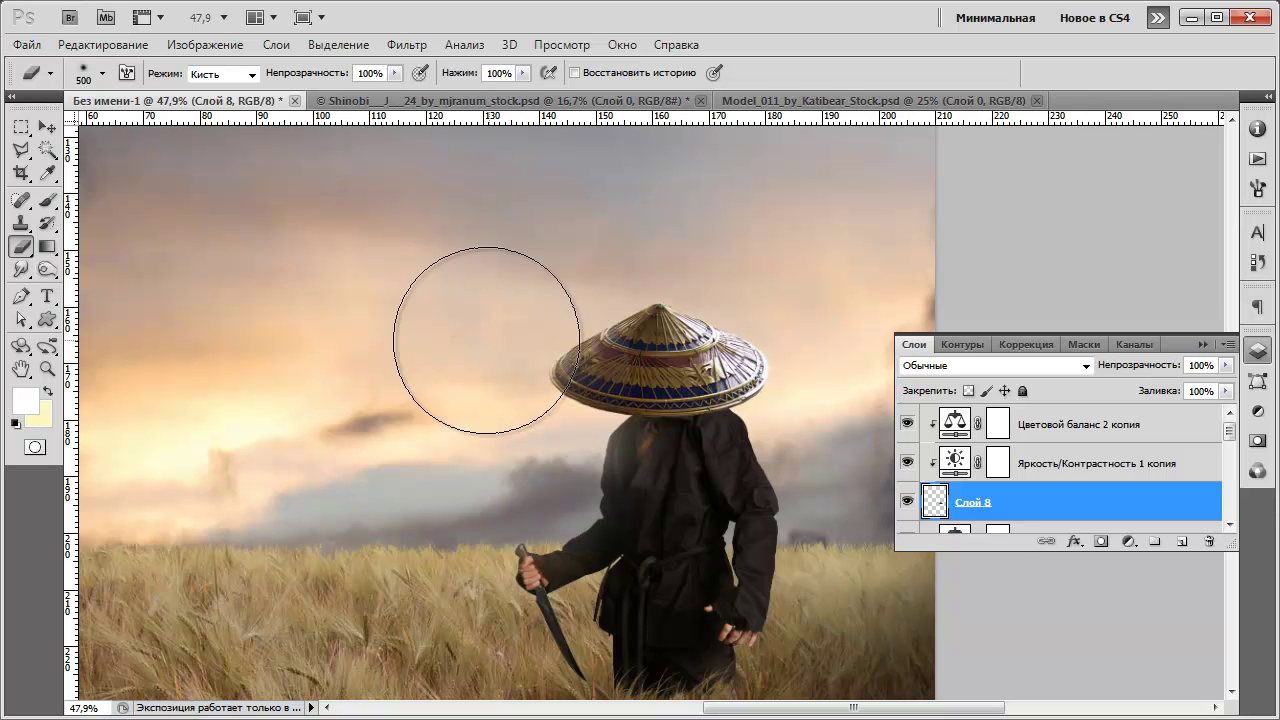
{"action": "scroll", "coordinate": [520, 300], "scroll_direction": "up", "scroll_amount": 3}
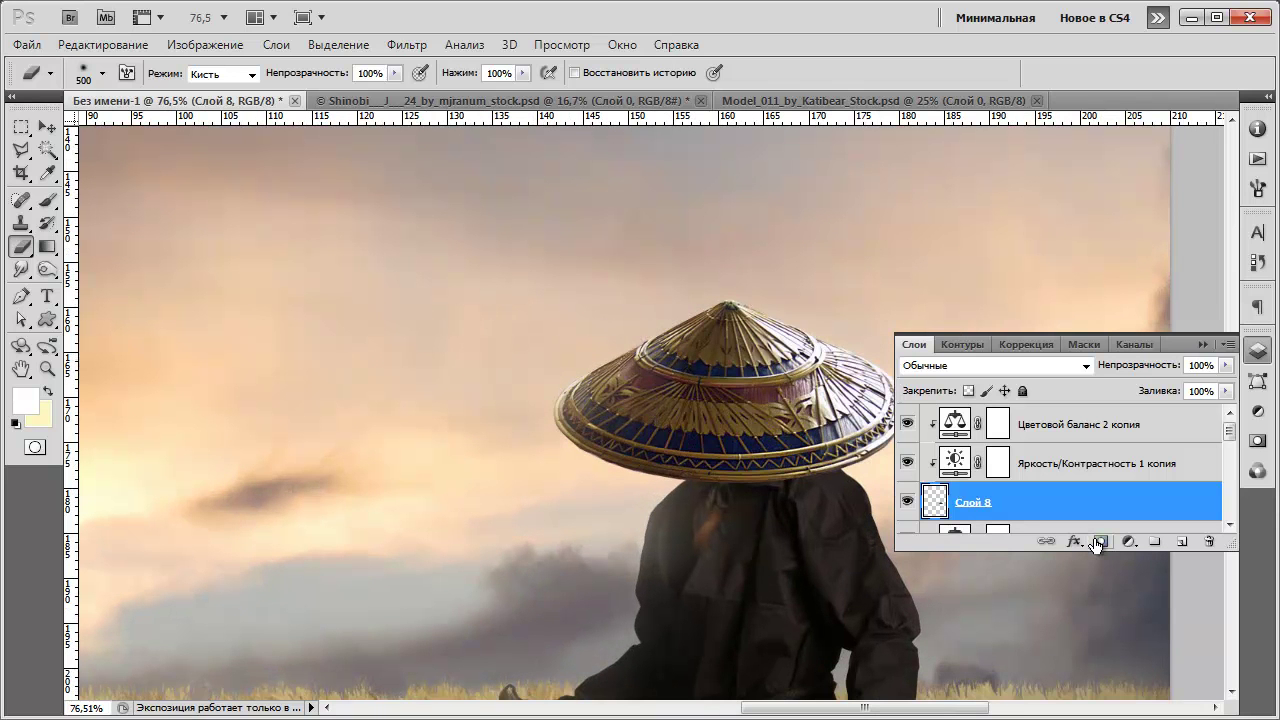
{"action": "left_click", "coordinate": [1097, 543]}
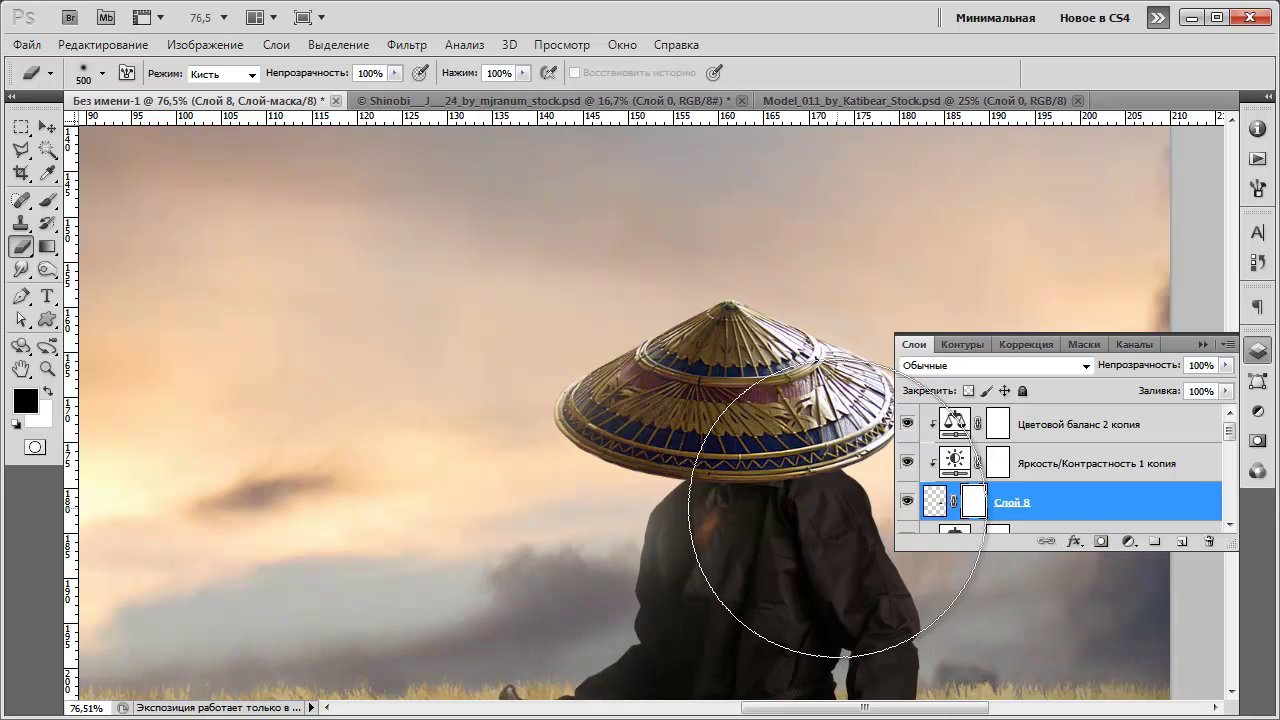
Paint black on the hat's mask around the head with a soft 500 px round brush at 0% hardness.
{"action": "key", "text": "b"}
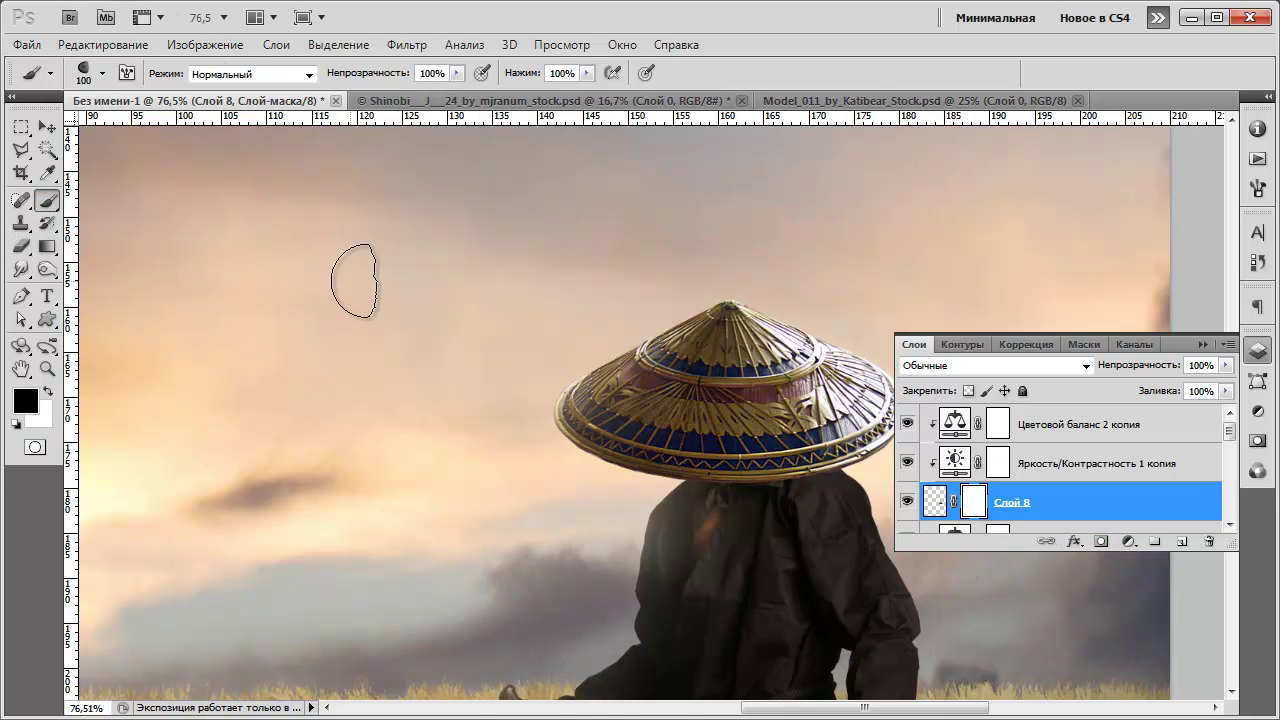
{"action": "right_click", "coordinate": [340, 281]}
{"action": "scroll", "coordinate": [725, 470], "scroll_direction": "up", "scroll_amount": 1}
{"action": "scroll", "coordinate": [725, 470], "scroll_direction": "up", "scroll_amount": 3}
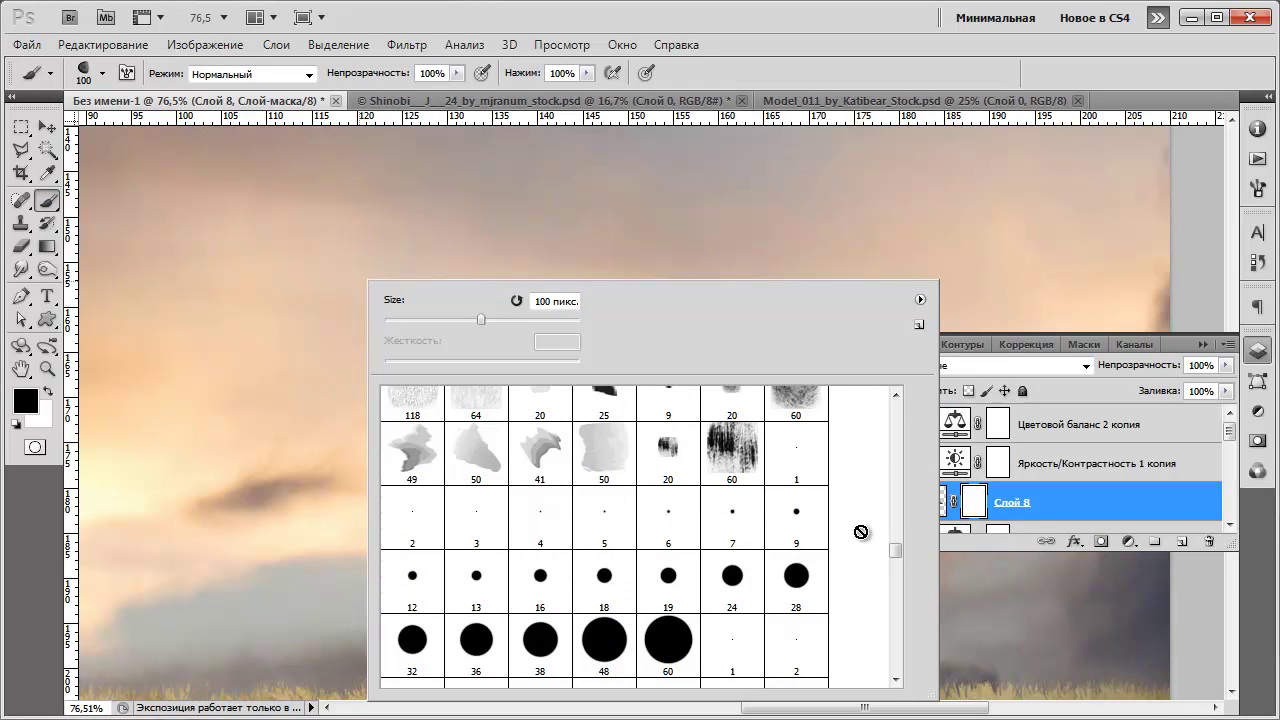
{"action": "left_click", "coordinate": [677, 640]}
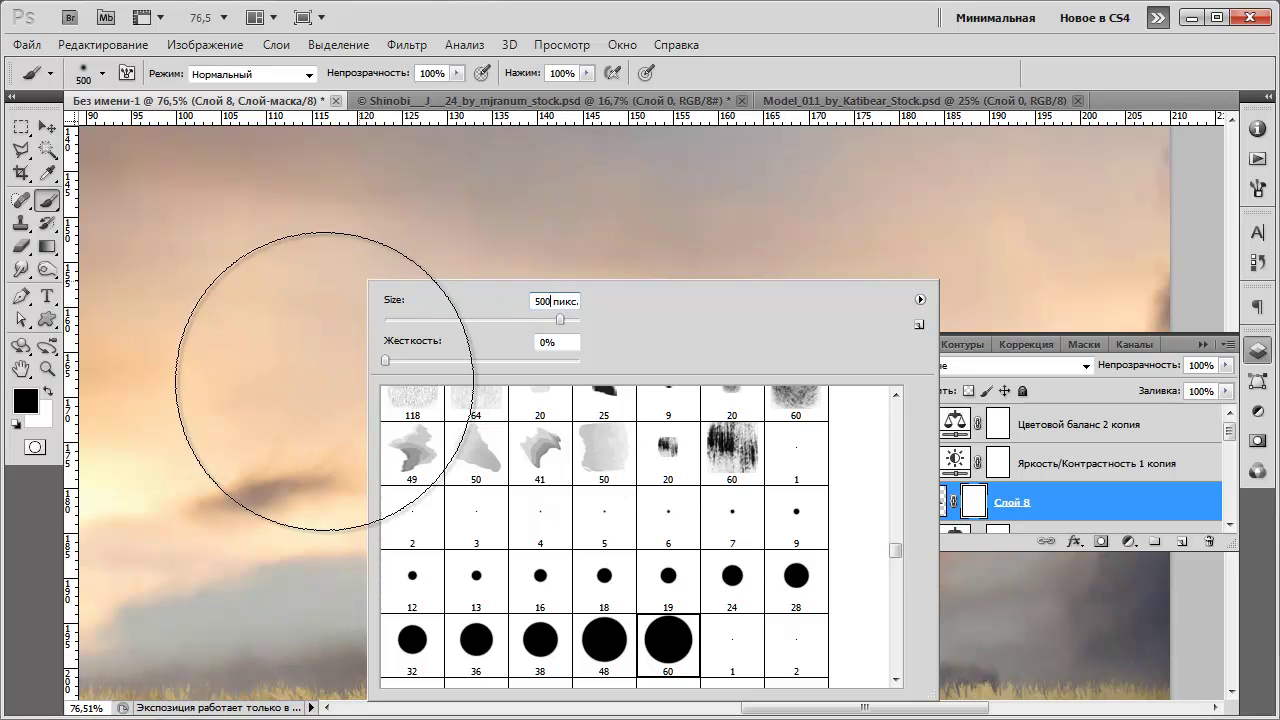
{"action": "left_click", "coordinate": [806, 77]}
{"action": "left_click", "coordinate": [701, 187]}
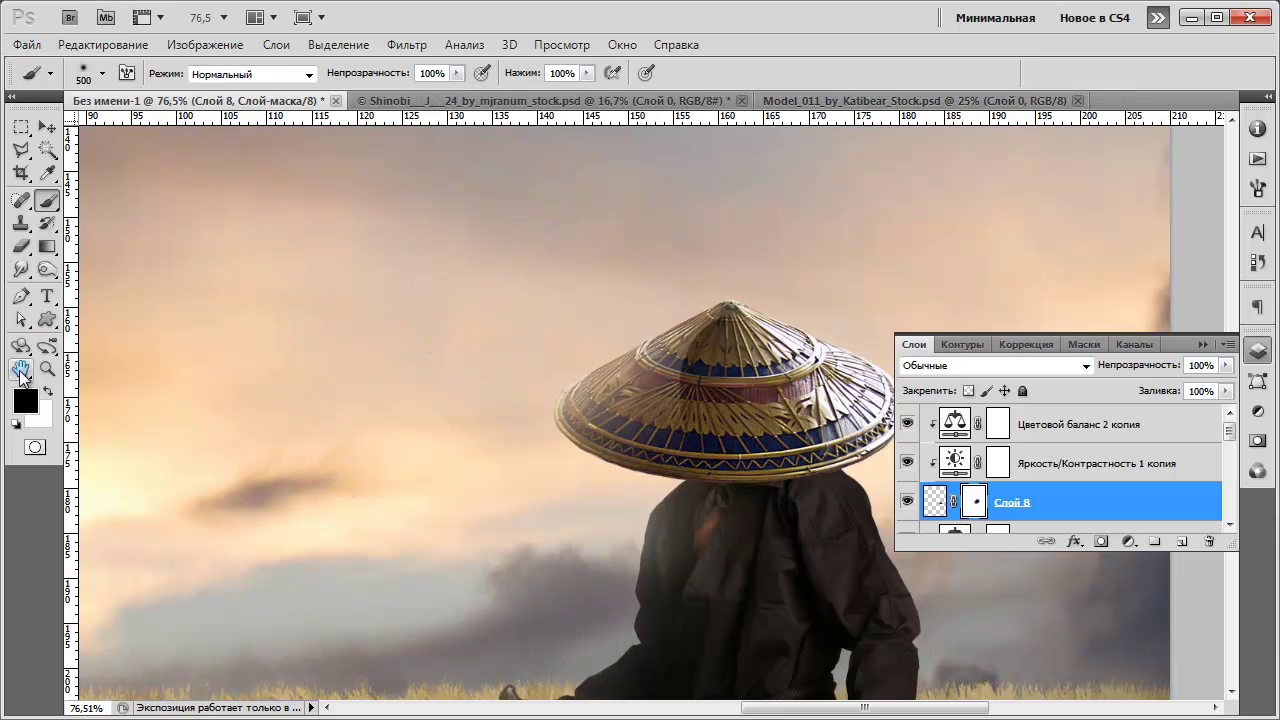
Paint white on the hat's mask with a soft 116 px brush to restore the over-erased middle of the hat.
{"action": "left_click", "coordinate": [45, 391]}
{"action": "right_click", "coordinate": [610, 434]}
{"action": "left_click_drag", "start_coordinate": [676, 476], "coordinate": [655, 476]}
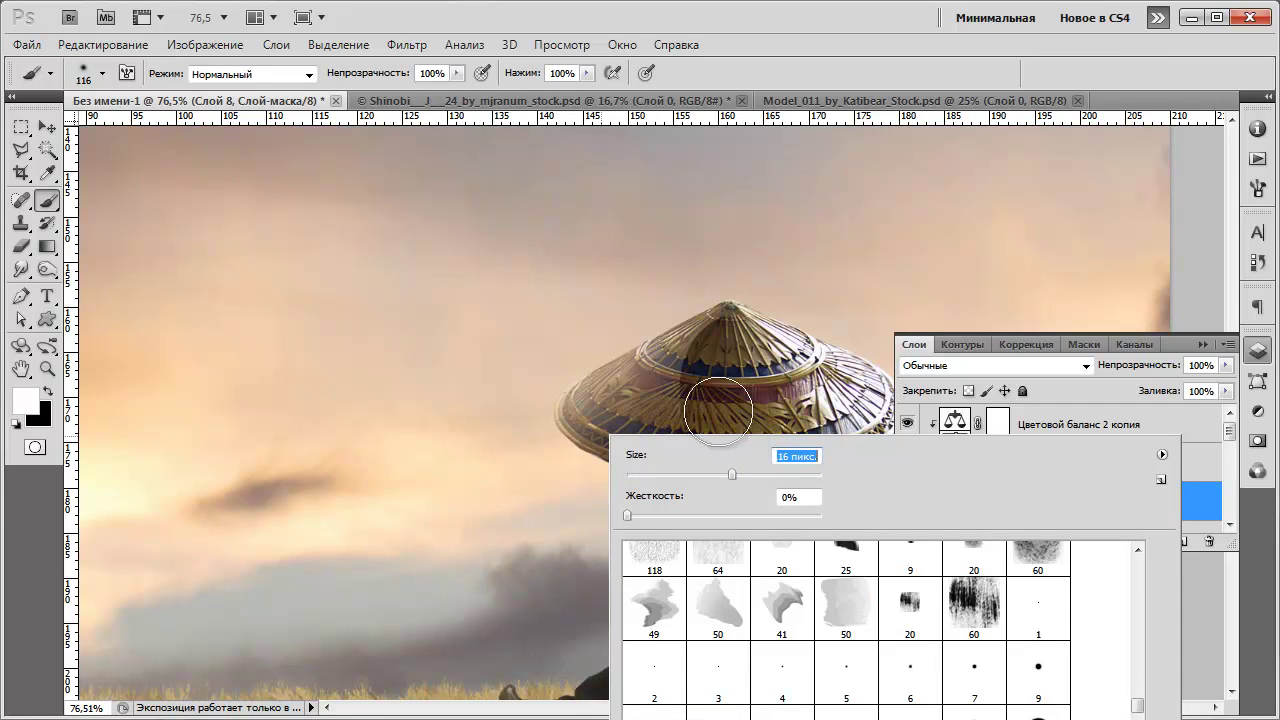
{"action": "key", "text": "Return"}
{"action": "mouse_move", "coordinate": [658, 405]}
{"action": "left_mouse_down"}
{"action": "mouse_move", "coordinate": [737, 355]}
{"action": "mouse_move", "coordinate": [594, 484]}
{"action": "mouse_move", "coordinate": [654, 454]}
{"action": "mouse_move", "coordinate": [705, 376]}
{"action": "mouse_move", "coordinate": [750, 354]}
{"action": "mouse_move", "coordinate": [752, 401]}
{"action": "mouse_move", "coordinate": [731, 376]}
{"action": "mouse_move", "coordinate": [818, 412]}
{"action": "left_mouse_up"}
{"action": "left_click", "coordinate": [909, 504]}
{"action": "left_click", "coordinate": [909, 504]}
{"action": "scroll", "coordinate": [640, 340], "scroll_direction": "down", "scroll_amount": 6}
{"action": "scroll", "coordinate": [682, 289], "scroll_direction": "down", "scroll_amount": 2}
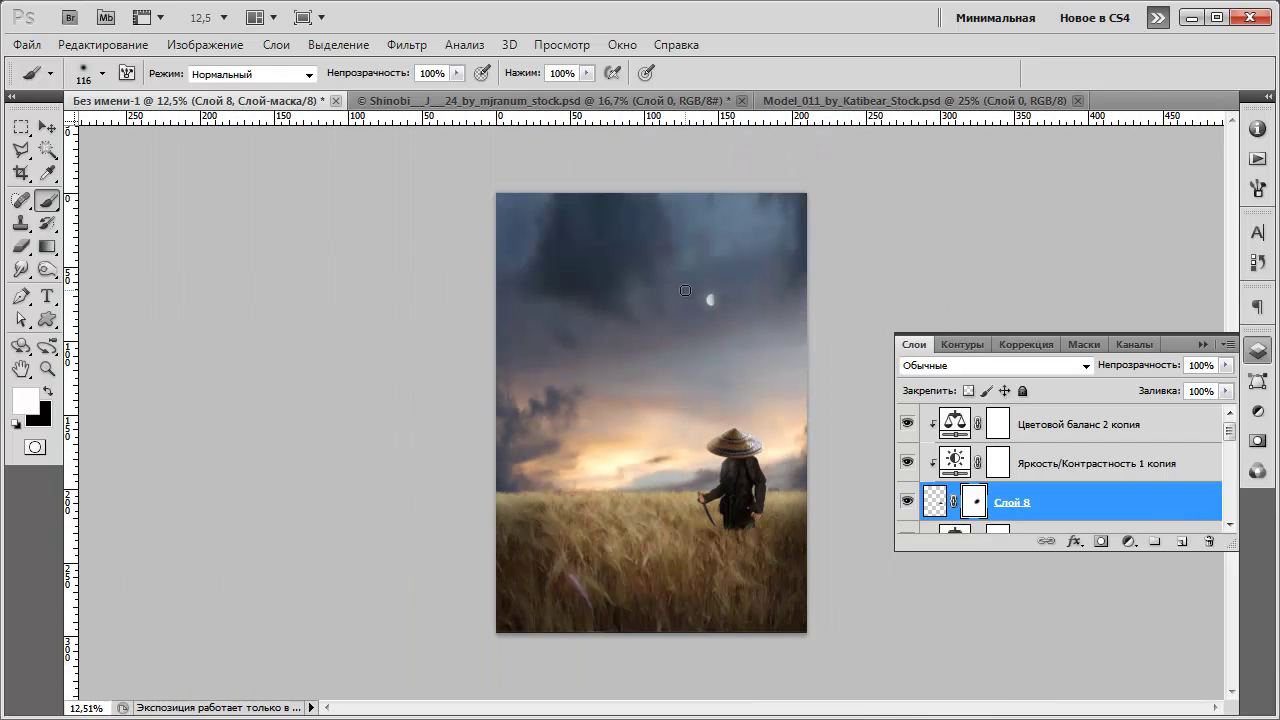
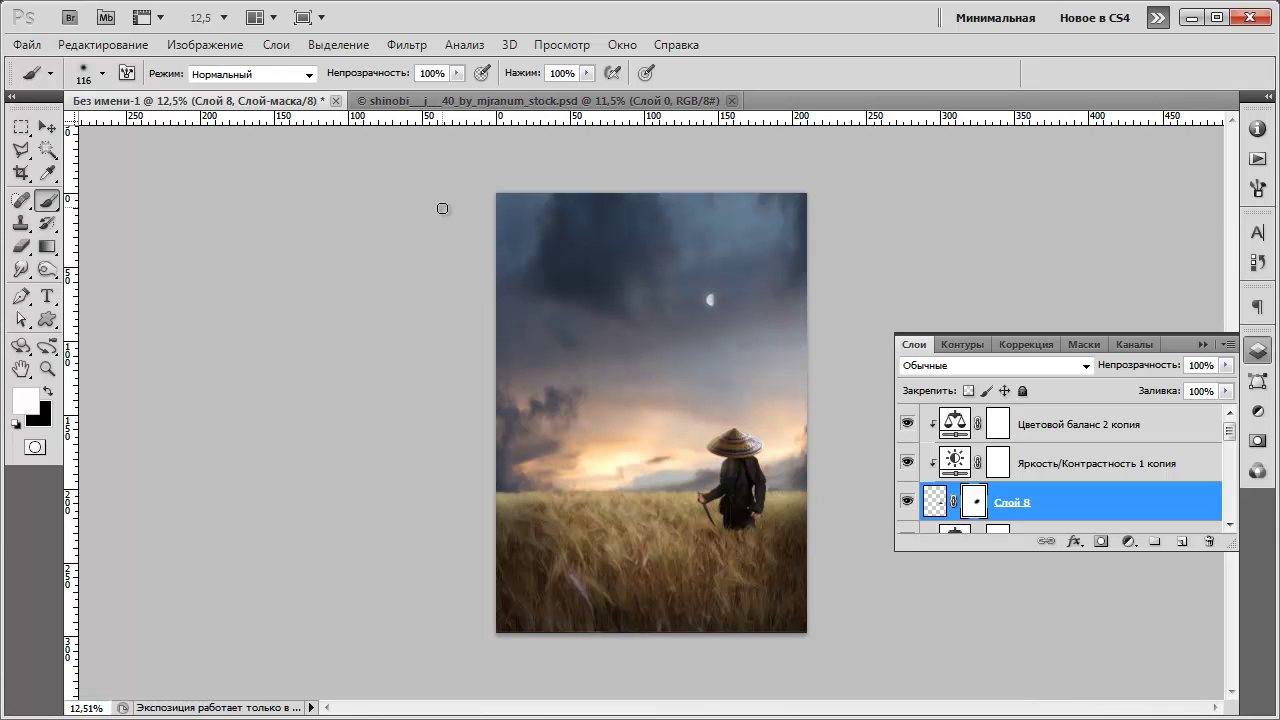
Copy the masked ninja layer from shinobi___j___40_by_mjranum_stock.psd into the field composition.
{"action": "left_click", "coordinate": [449, 101]}
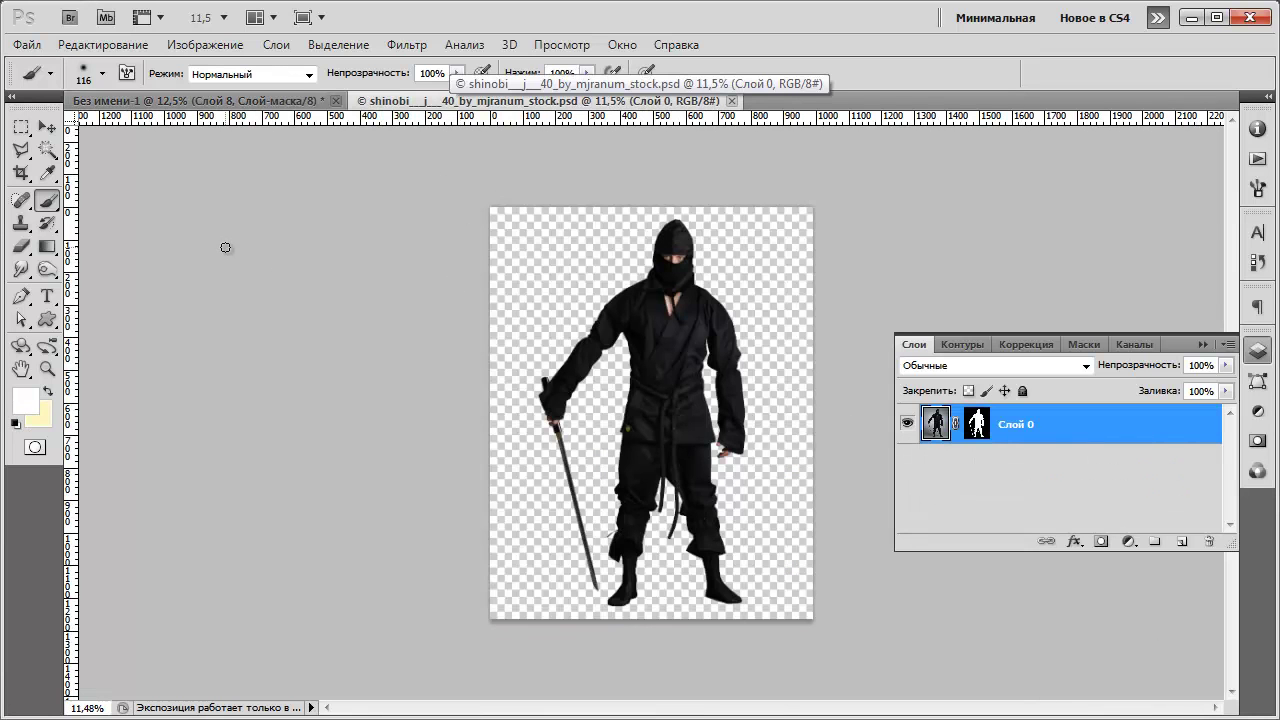
{"action": "left_click", "coordinate": [58, 132]}
{"action": "left_click_drag", "start_coordinate": [643, 440], "coordinate": [365, 224]}
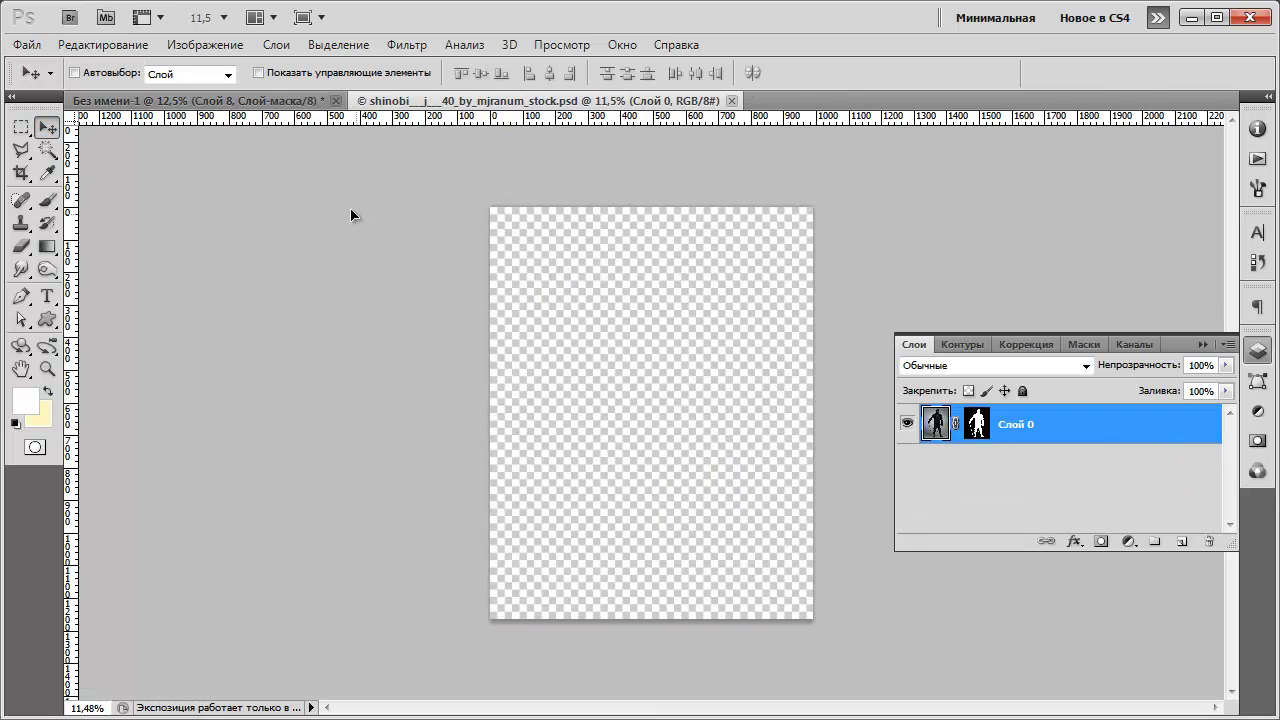
{"action": "left_click_drag", "start_coordinate": [278, 107], "coordinate": [601, 453]}
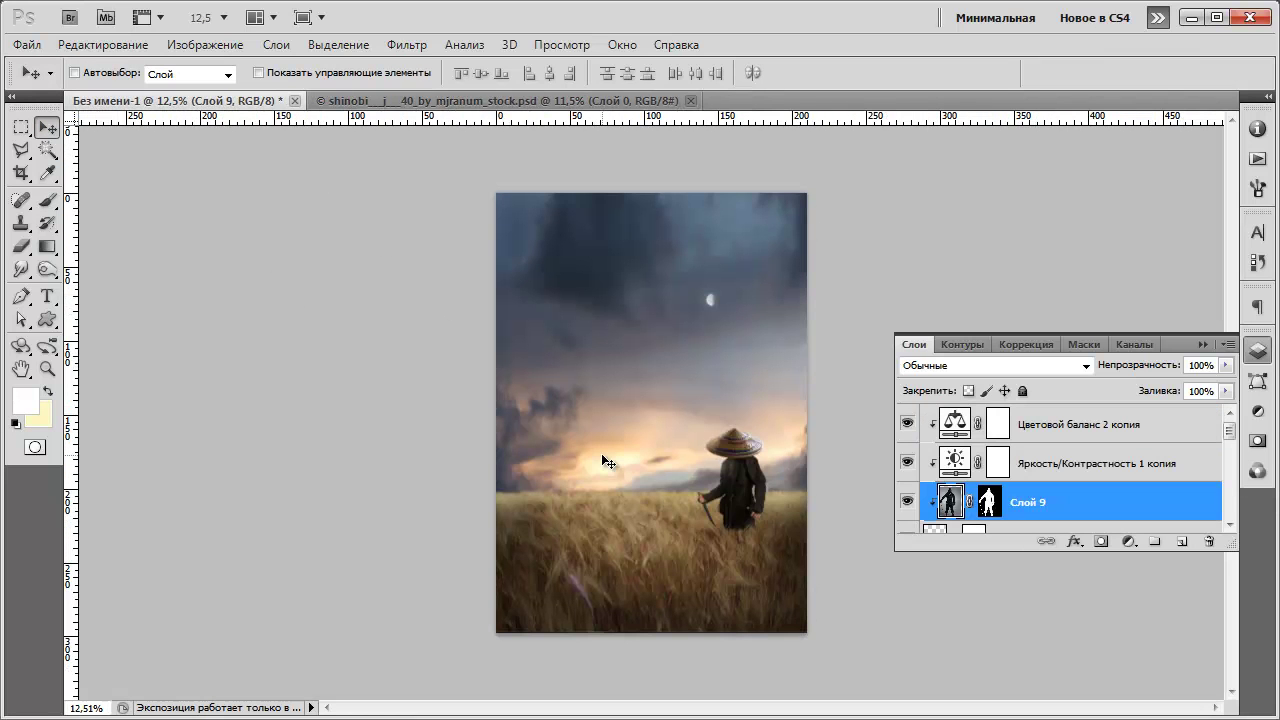
Move the new ninja layer above the Color Balance 2 copy layer and release its clipping mask.
{"action": "left_click_drag", "start_coordinate": [1108, 513], "coordinate": [1141, 441]}
{"action": "right_click", "coordinate": [1066, 437]}
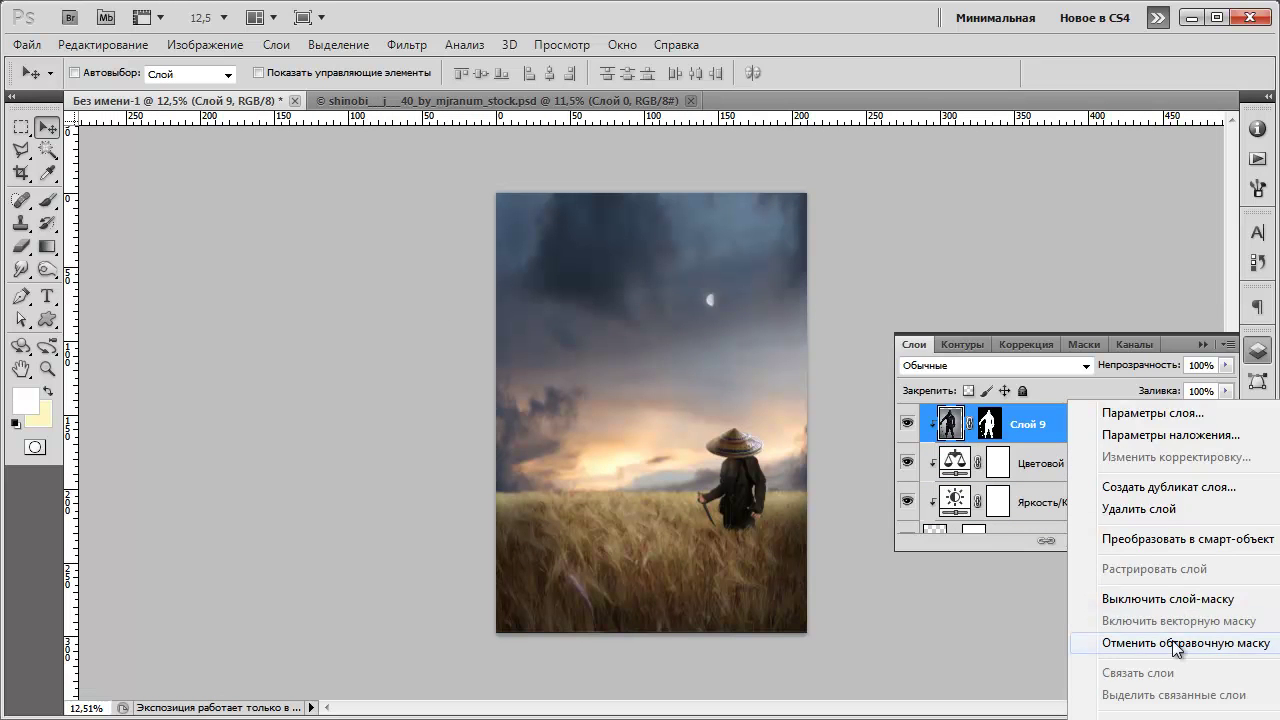
{"action": "left_click", "coordinate": [1130, 638]}
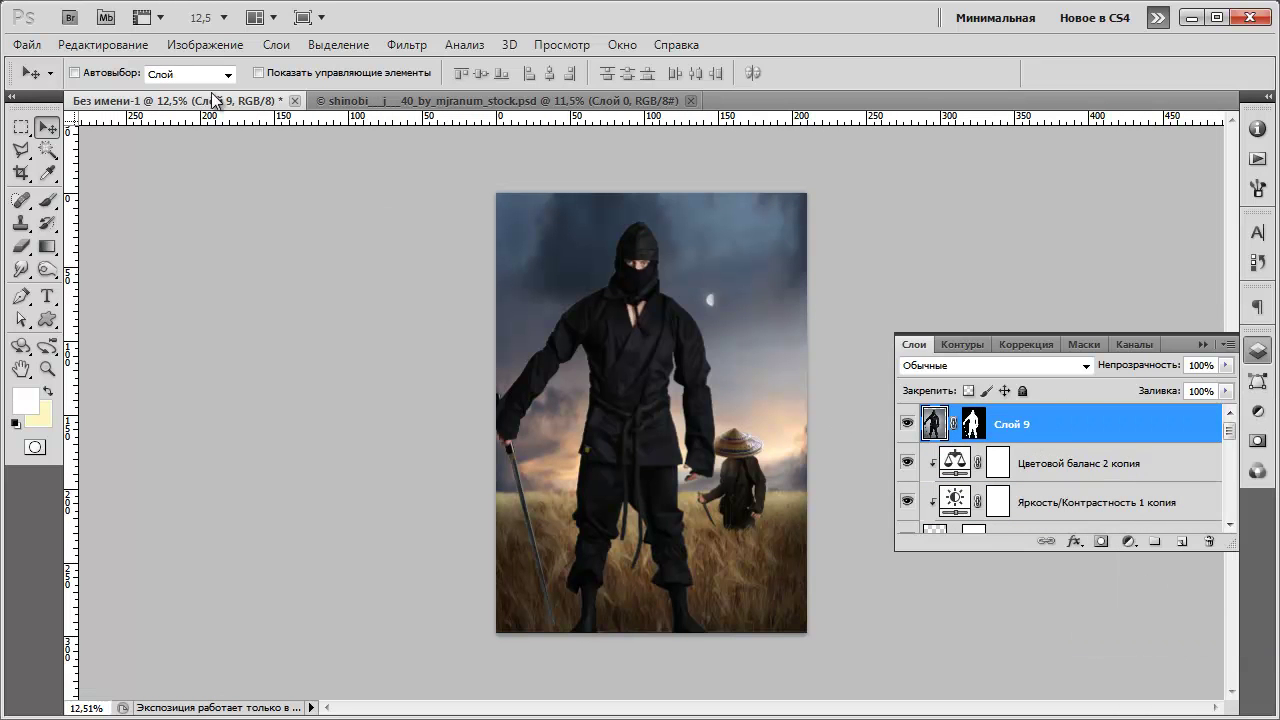
Scale the new ninja proportionally to about 45% and place him standing in the field beside the figure with the hat.
{"action": "left_click", "coordinate": [132, 46]}
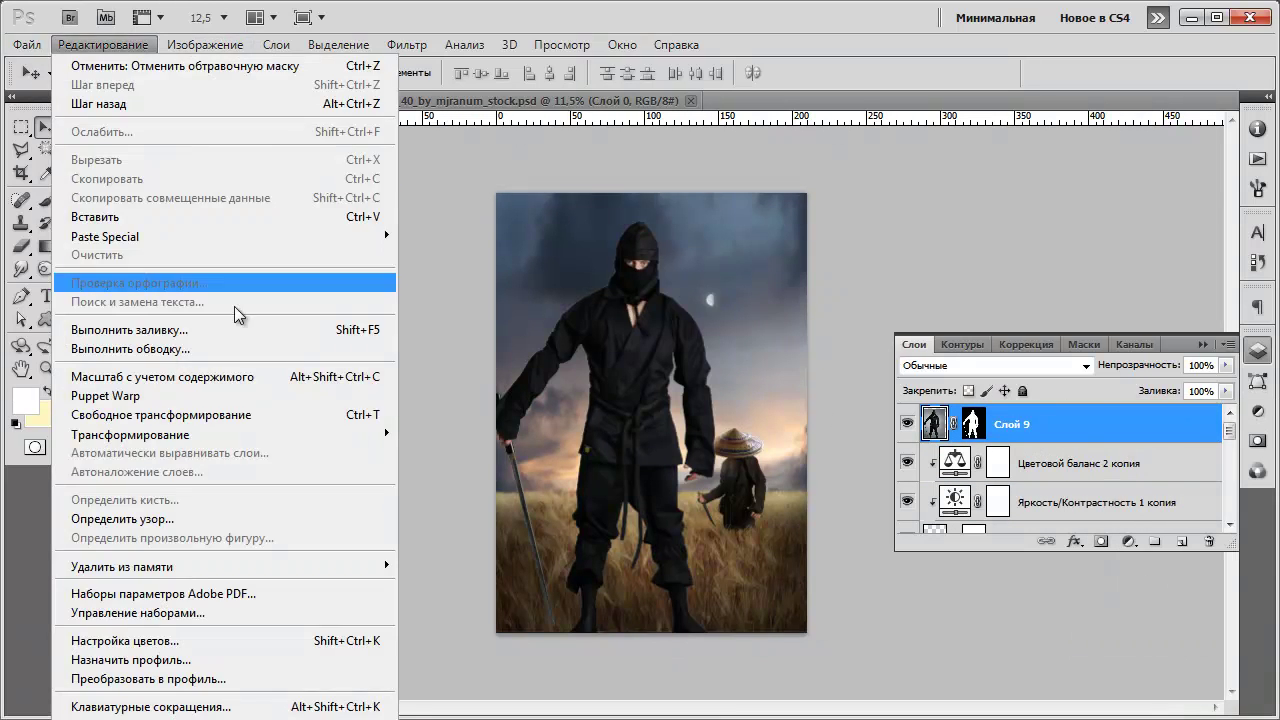
{"action": "mouse_move", "coordinate": [300, 424]}
{"action": "left_click", "coordinate": [487, 463]}
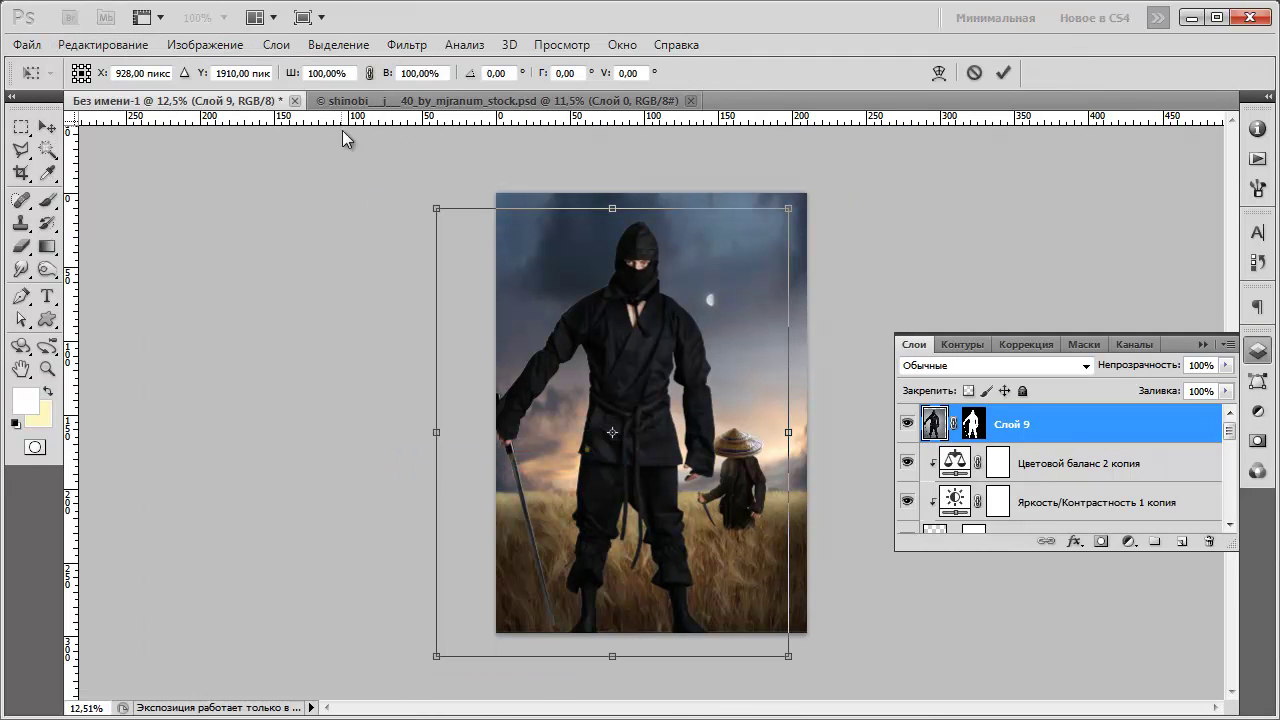
{"action": "left_click", "coordinate": [370, 73]}
{"action": "left_click_drag", "start_coordinate": [440, 652], "coordinate": [567, 524]}
{"action": "left_click_drag", "start_coordinate": [698, 394], "coordinate": [669, 517]}
{"action": "left_click_drag", "start_coordinate": [735, 618], "coordinate": [655, 515]}
{"action": "left_click_drag", "start_coordinate": [558, 412], "coordinate": [596, 500]}
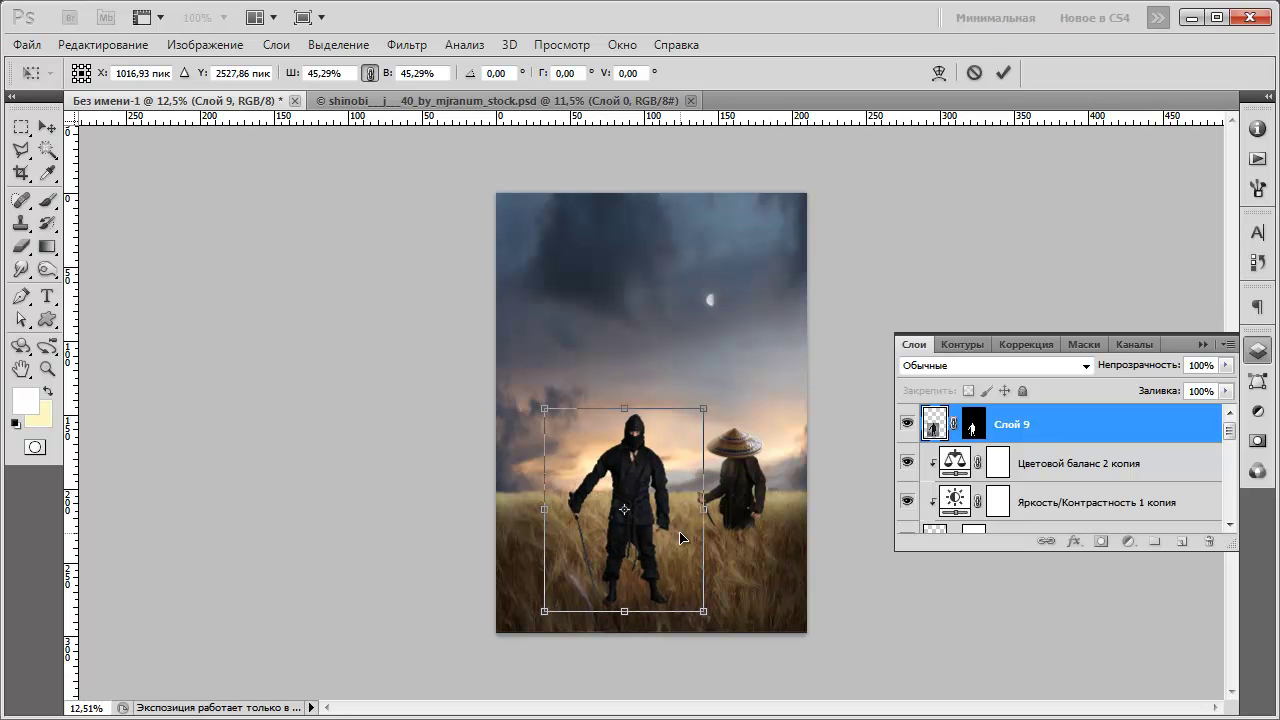
{"action": "key", "text": "Return"}
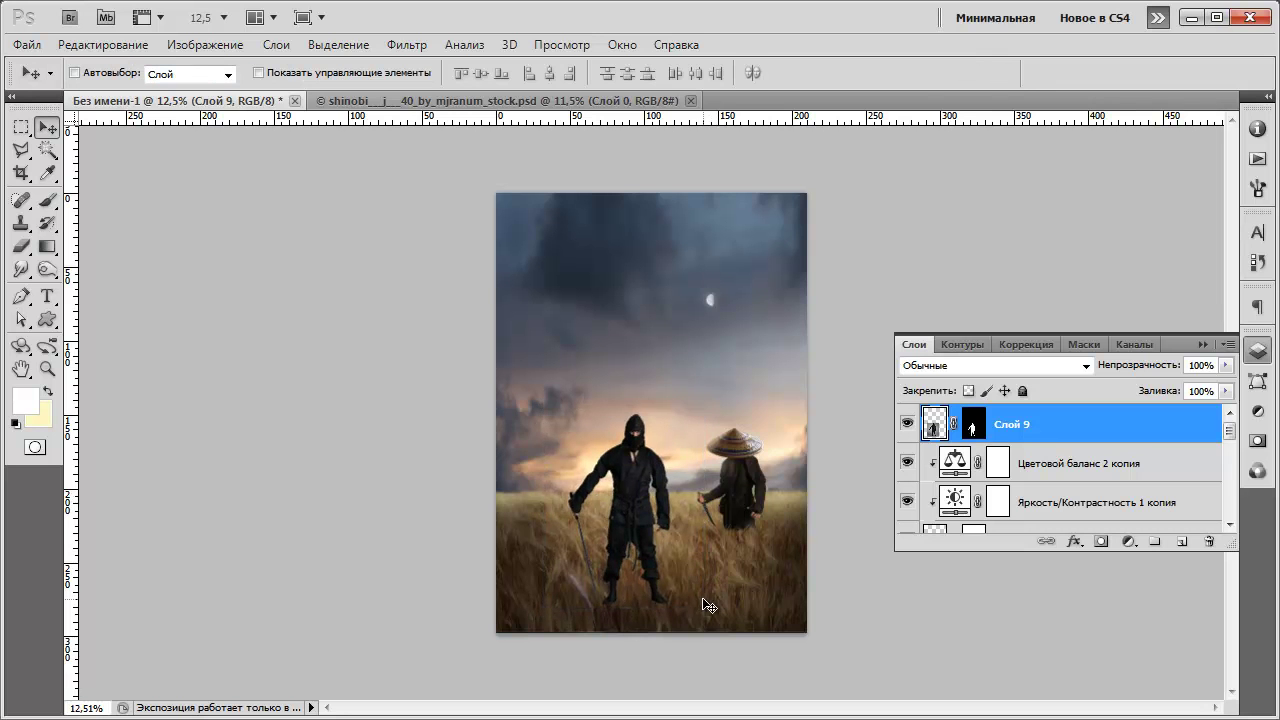
Cover the yellow smiley badge on the ninja's jacket hem with nearby fabric using the Clone Stamp and a soft 14 px brush.
{"action": "scroll", "coordinate": [666, 608], "scroll_direction": "up", "scroll_amount": 2}
{"action": "scroll", "coordinate": [660, 608], "scroll_direction": "up", "scroll_amount": 3}
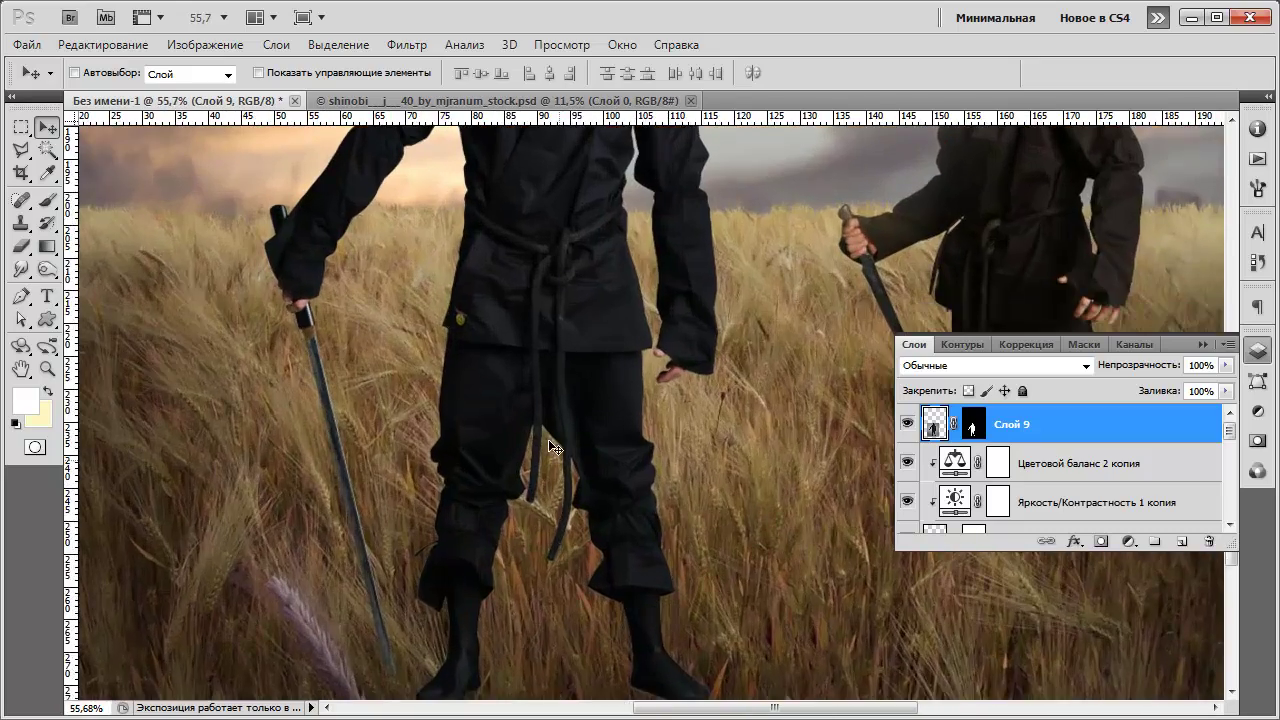
{"action": "scroll", "coordinate": [600, 540], "scroll_direction": "down", "scroll_amount": 3}
{"action": "scroll", "coordinate": [713, 451], "scroll_direction": "up", "scroll_amount": 1}
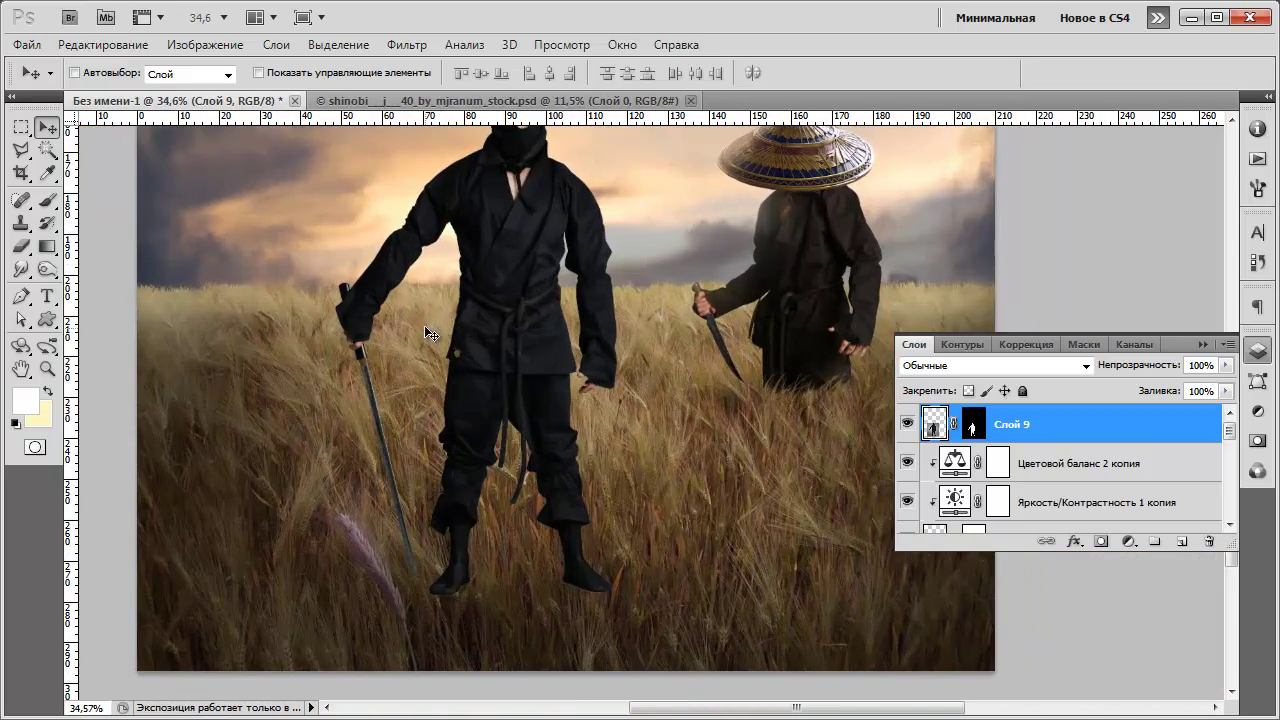
{"action": "scroll", "coordinate": [430, 333], "scroll_direction": "up", "scroll_amount": 9}
{"action": "scroll", "coordinate": [548, 413], "scroll_direction": "up", "scroll_amount": 3}
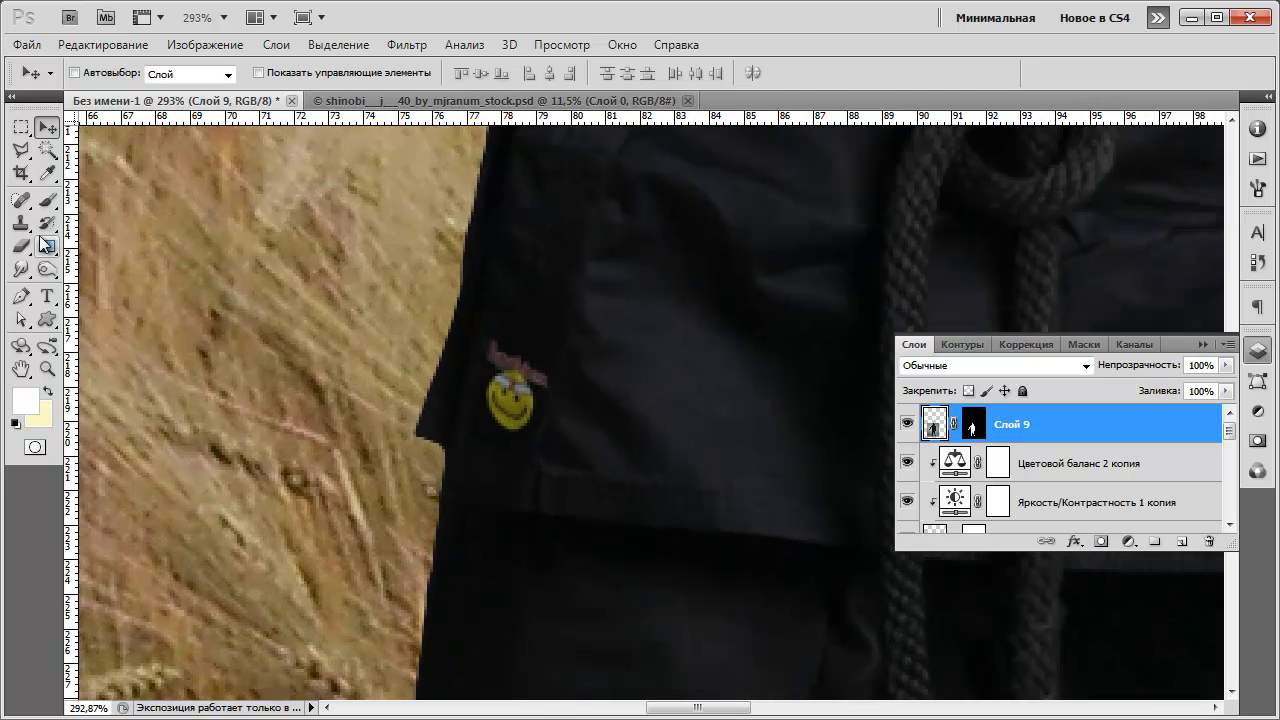
{"action": "left_click", "coordinate": [21, 222]}
{"action": "right_click", "coordinate": [21, 199]}
{"action": "left_click", "coordinate": [21, 222]}
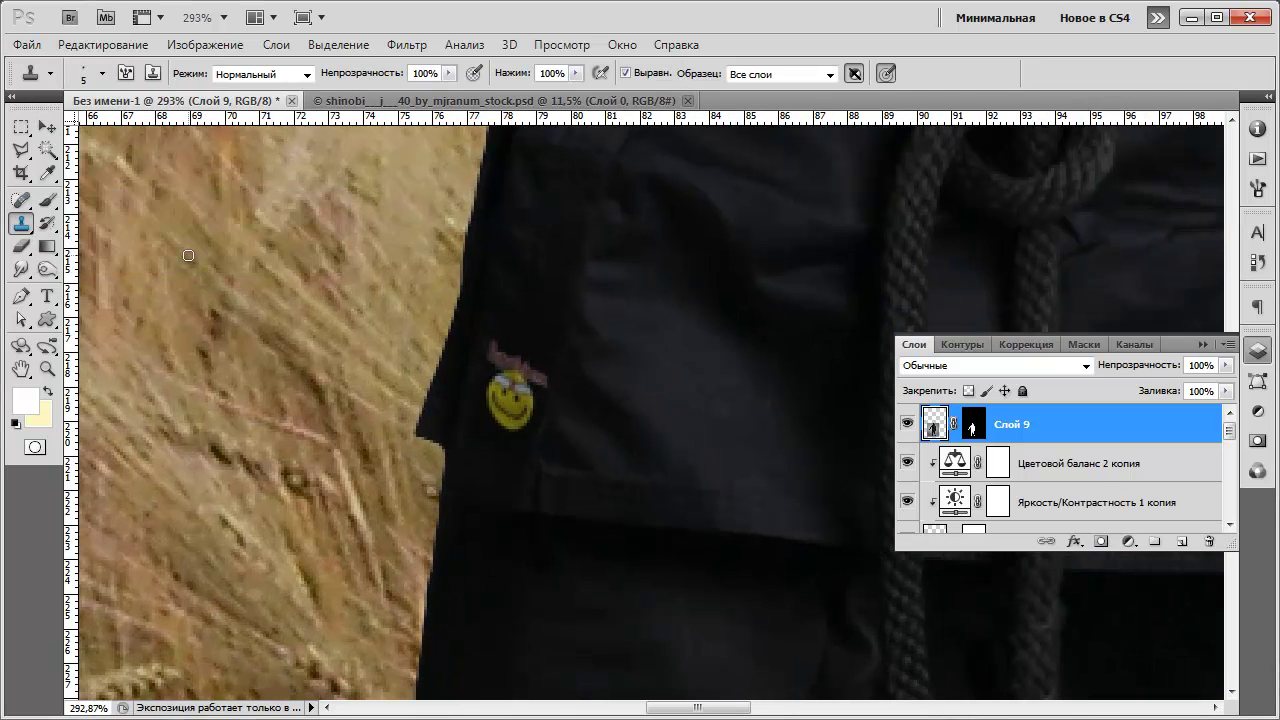
{"action": "right_click", "coordinate": [520, 320]}
{"action": "left_click_drag", "start_coordinate": [546, 358], "coordinate": [558, 358]}
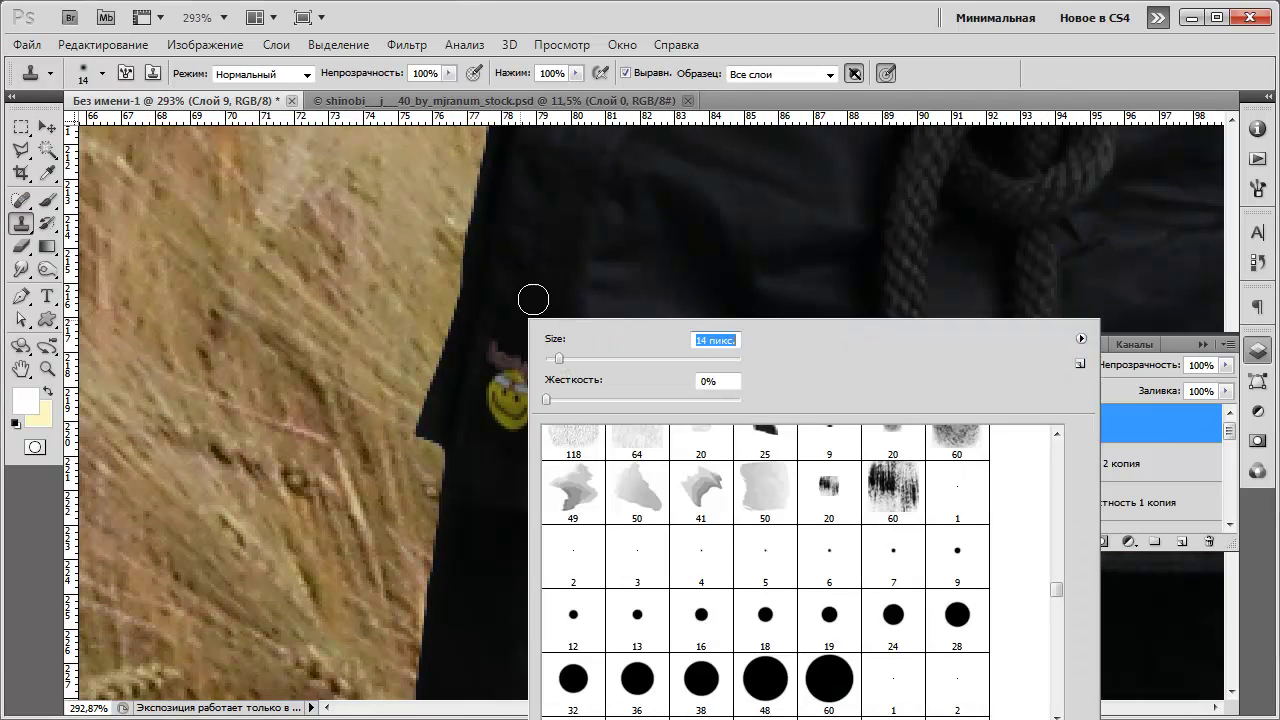
{"action": "key", "text": "Return"}
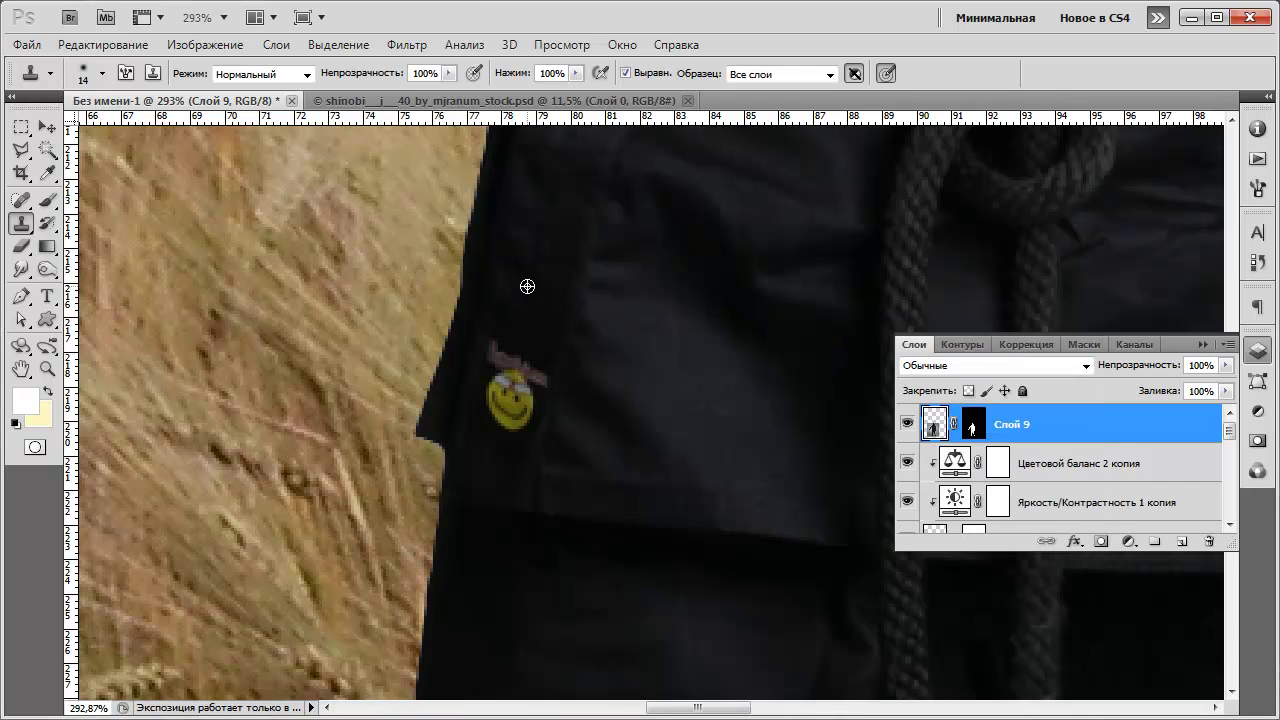
{"action": "mouse_move", "coordinate": [522, 331]}
{"action": "left_mouse_down"}
{"action": "mouse_move", "coordinate": [515, 378]}
{"action": "mouse_move", "coordinate": [539, 356]}
{"action": "mouse_move", "coordinate": [525, 397]}
{"action": "mouse_move", "coordinate": [542, 337]}
{"action": "left_mouse_up"}
{"action": "left_click", "coordinate": [542, 337], "text": "alt"}
{"action": "mouse_move", "coordinate": [519, 410]}
{"action": "left_mouse_down"}
{"action": "mouse_move", "coordinate": [546, 300]}
{"action": "mouse_move", "coordinate": [519, 420]}
{"action": "left_mouse_up"}
{"action": "key", "text": "ctrl+z"}
{"action": "key", "text": "ctrl+z"}
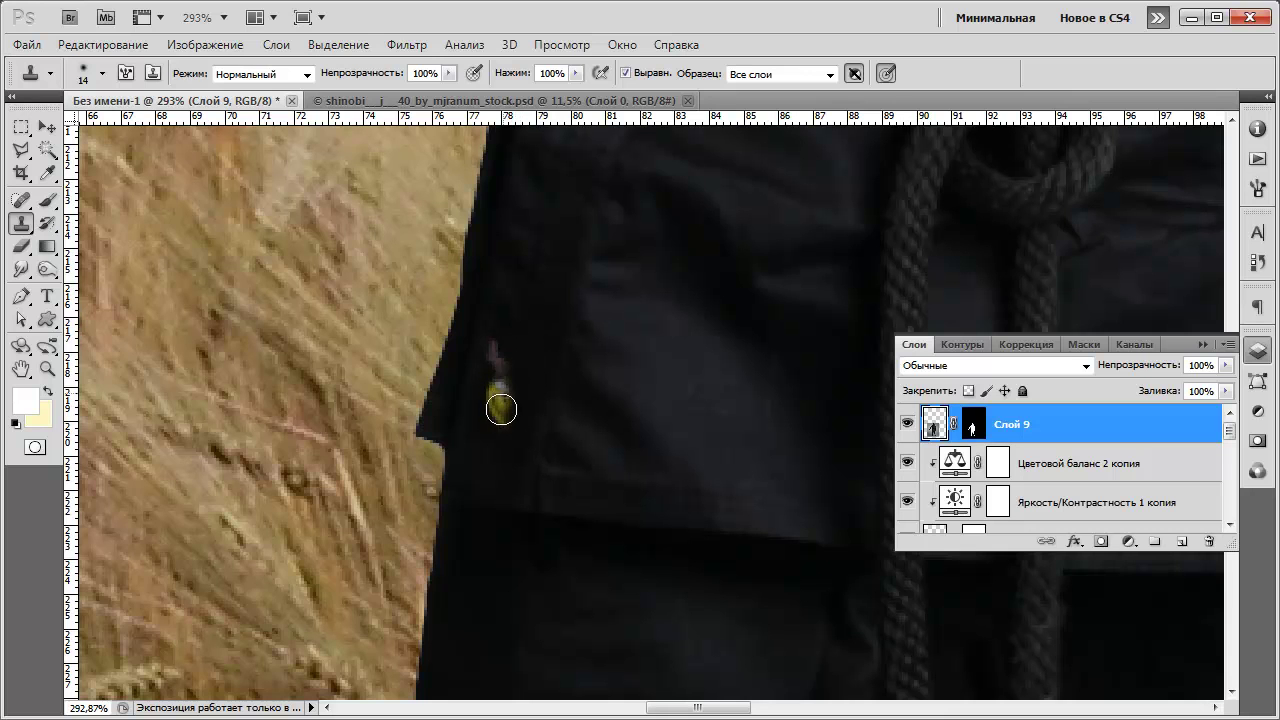
{"action": "left_click", "coordinate": [531, 270], "text": "alt"}
{"action": "left_click_drag", "start_coordinate": [514, 348], "coordinate": [502, 427]}
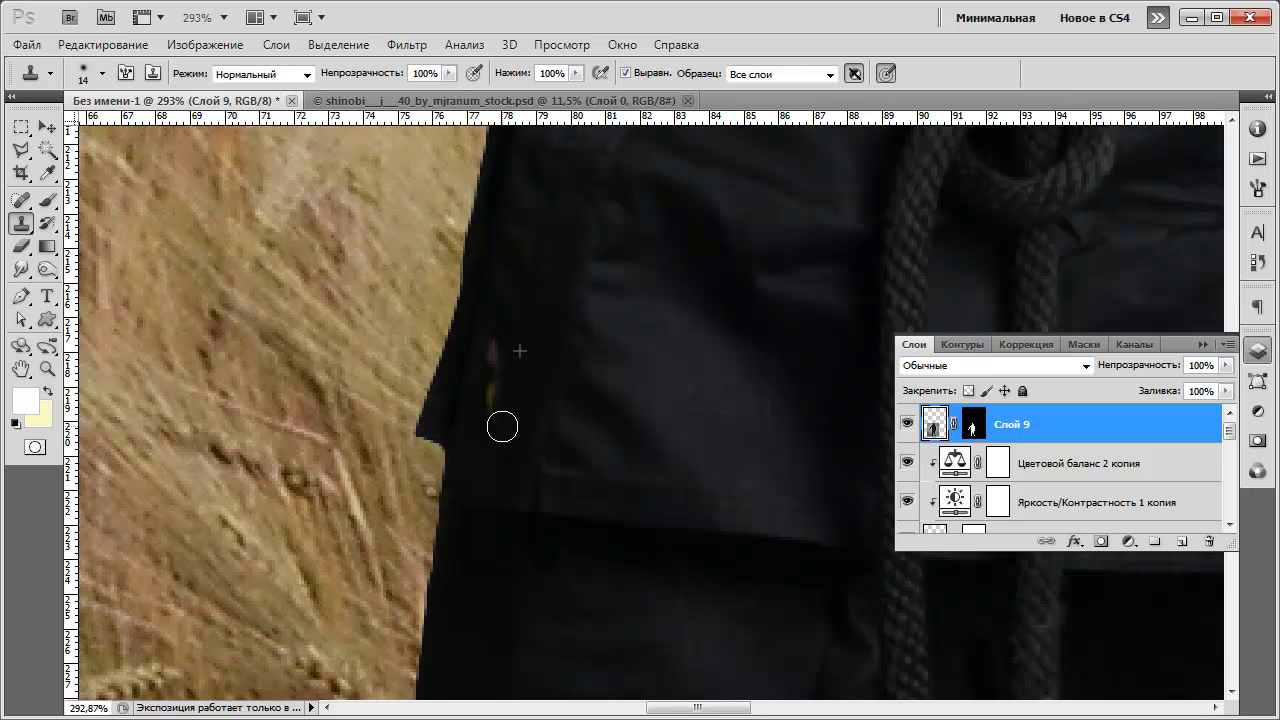
Clone dark fabric over the remaining traces of the badge along the jacket's edge.
{"action": "left_click", "coordinate": [518, 301], "text": "alt"}
{"action": "mouse_move", "coordinate": [504, 330]}
{"action": "left_mouse_down"}
{"action": "mouse_move", "coordinate": [489, 400]}
{"action": "mouse_move", "coordinate": [500, 431]}
{"action": "mouse_move", "coordinate": [494, 410]}
{"action": "left_mouse_up"}
{"action": "scroll", "coordinate": [520, 330], "scroll_direction": "down", "scroll_amount": 3}
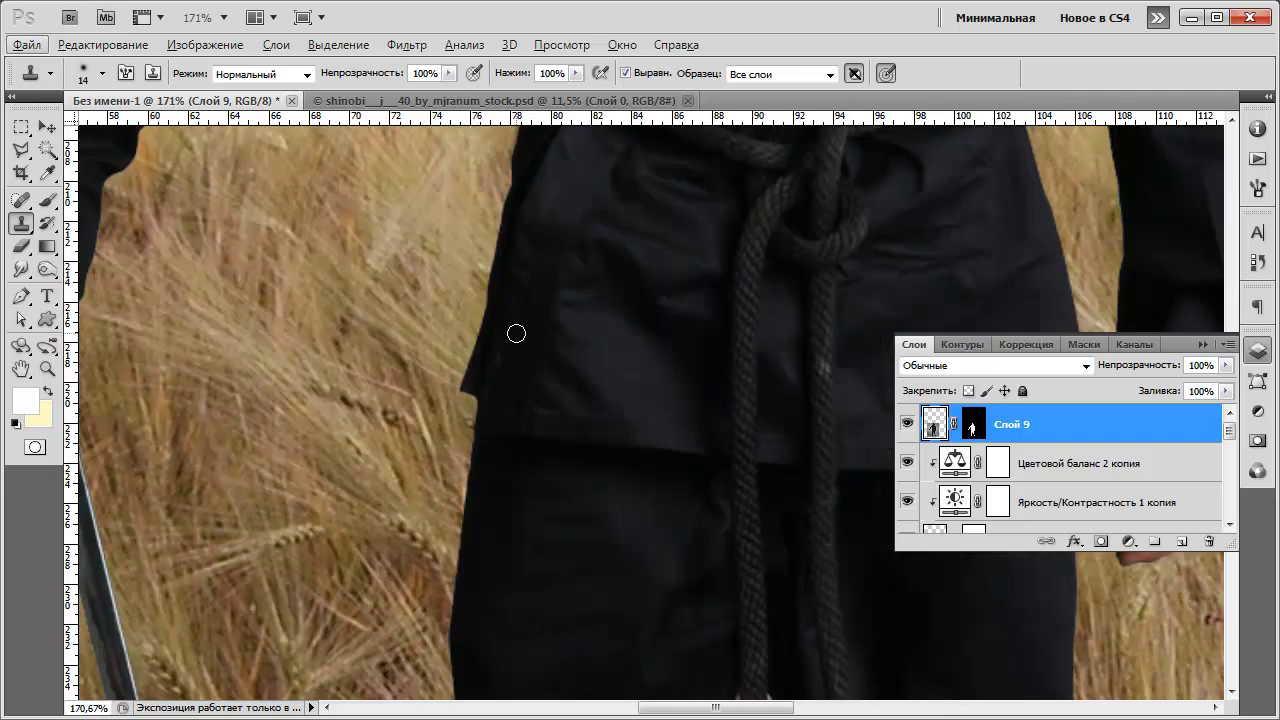
{"action": "scroll", "coordinate": [509, 351], "scroll_direction": "up", "scroll_amount": 3}
{"action": "left_click_drag", "start_coordinate": [500, 357], "coordinate": [509, 397]}
{"action": "left_click", "coordinate": [515, 311], "text": "alt"}
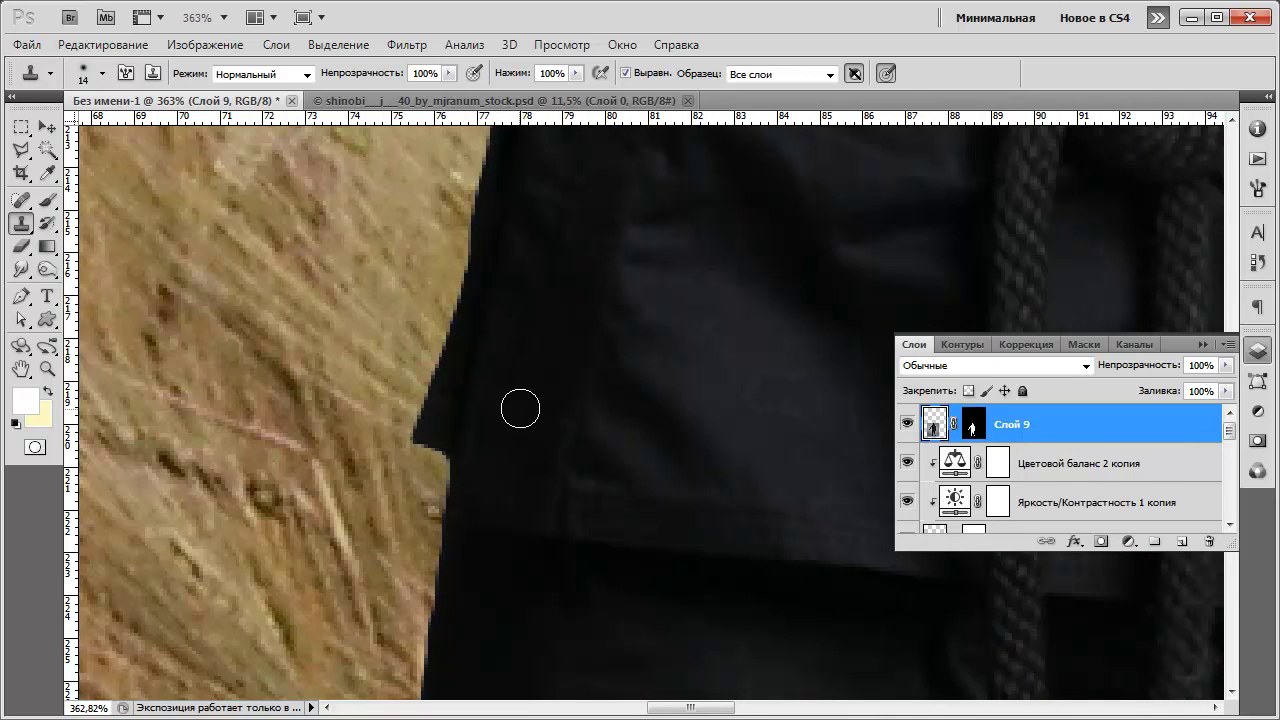
{"action": "scroll", "coordinate": [523, 356], "scroll_direction": "down", "scroll_amount": 5}
{"action": "scroll", "coordinate": [534, 368], "scroll_direction": "down", "scroll_amount": 3}
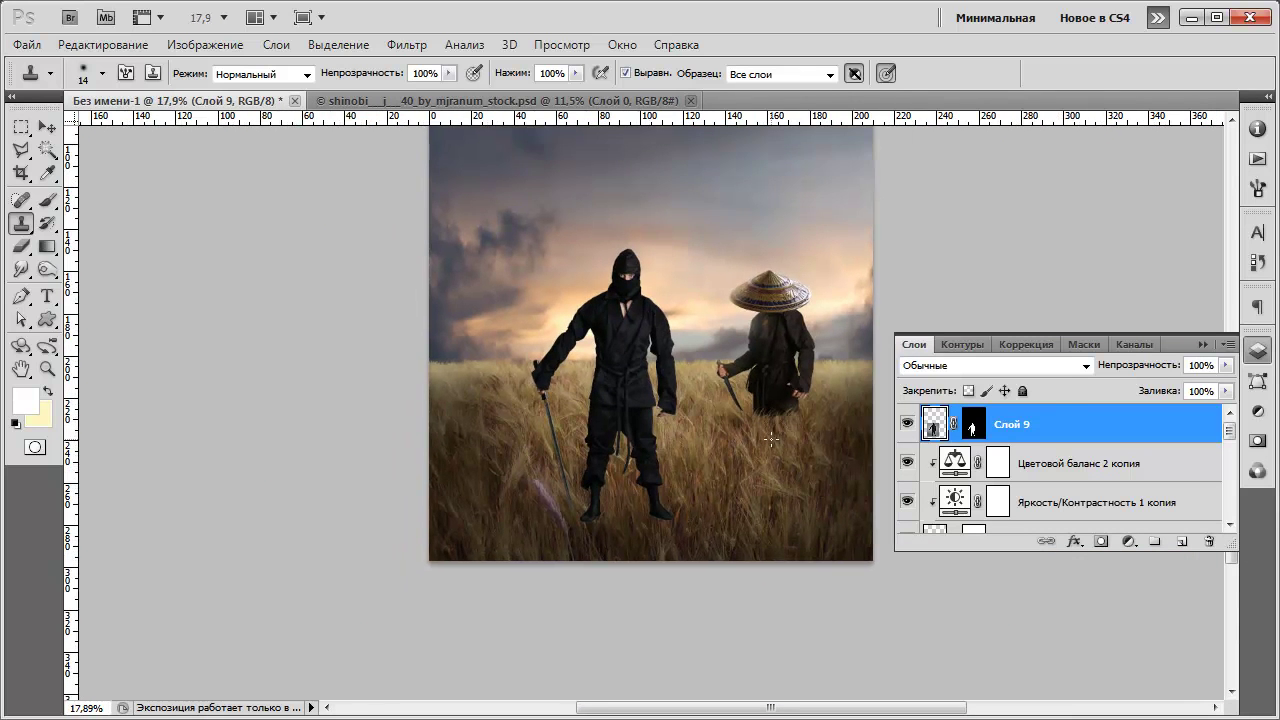
Duplicate the Слой 9 ninja layer, hide the original and apply the layer mask on the copy.
{"action": "left_click_drag", "start_coordinate": [1070, 424], "coordinate": [1182, 541]}
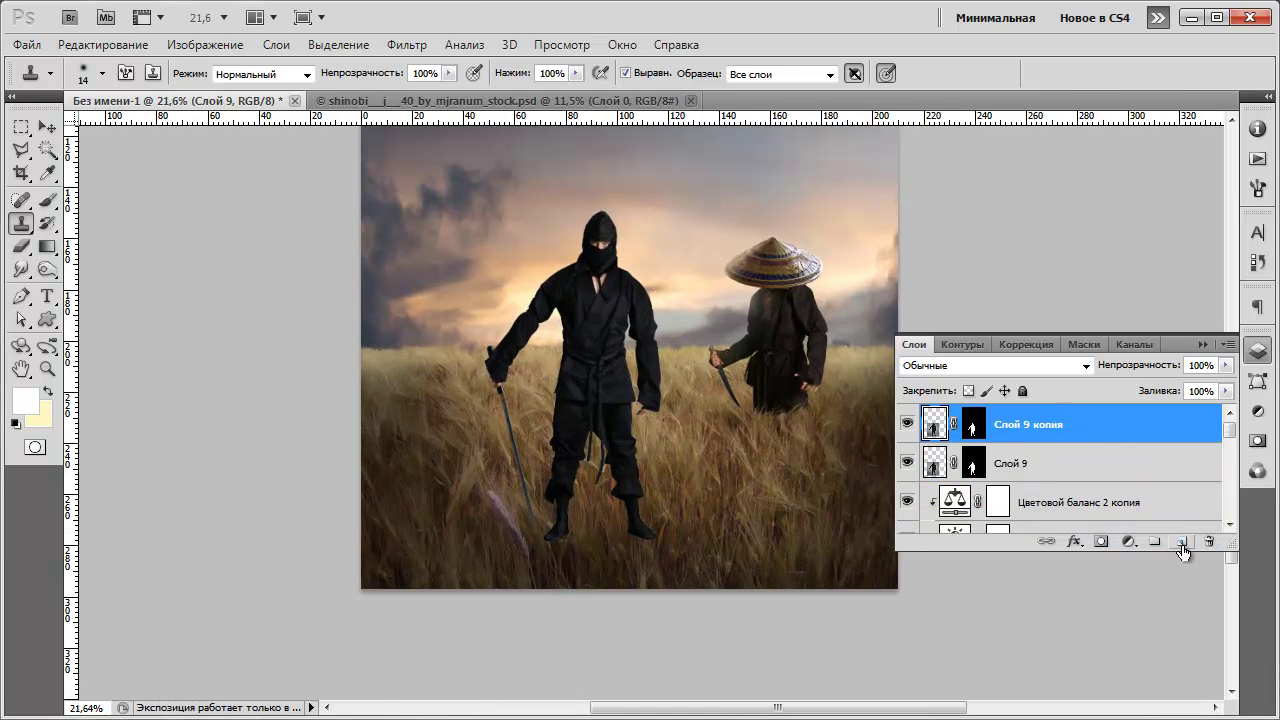
{"action": "left_click", "coordinate": [907, 463]}
{"action": "right_click", "coordinate": [970, 426]}
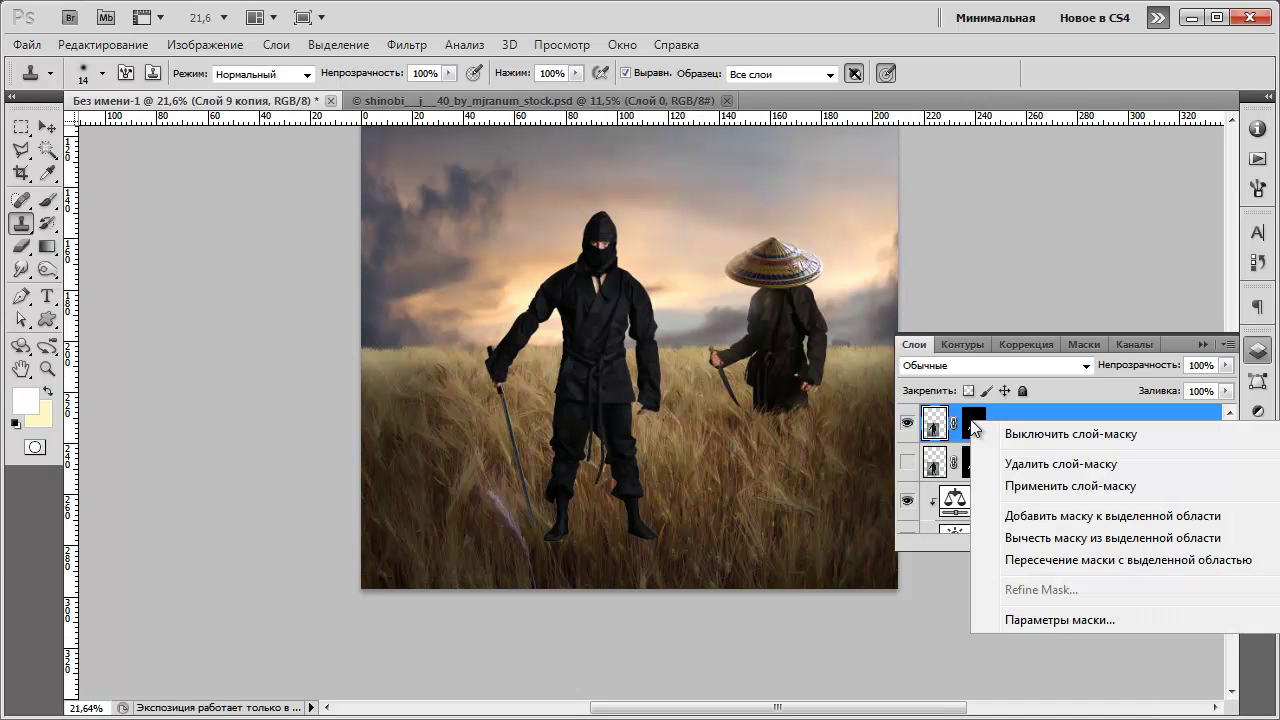
{"action": "left_click", "coordinate": [1015, 486]}
{"action": "left_click", "coordinate": [909, 426]}
{"action": "left_click", "coordinate": [910, 426]}
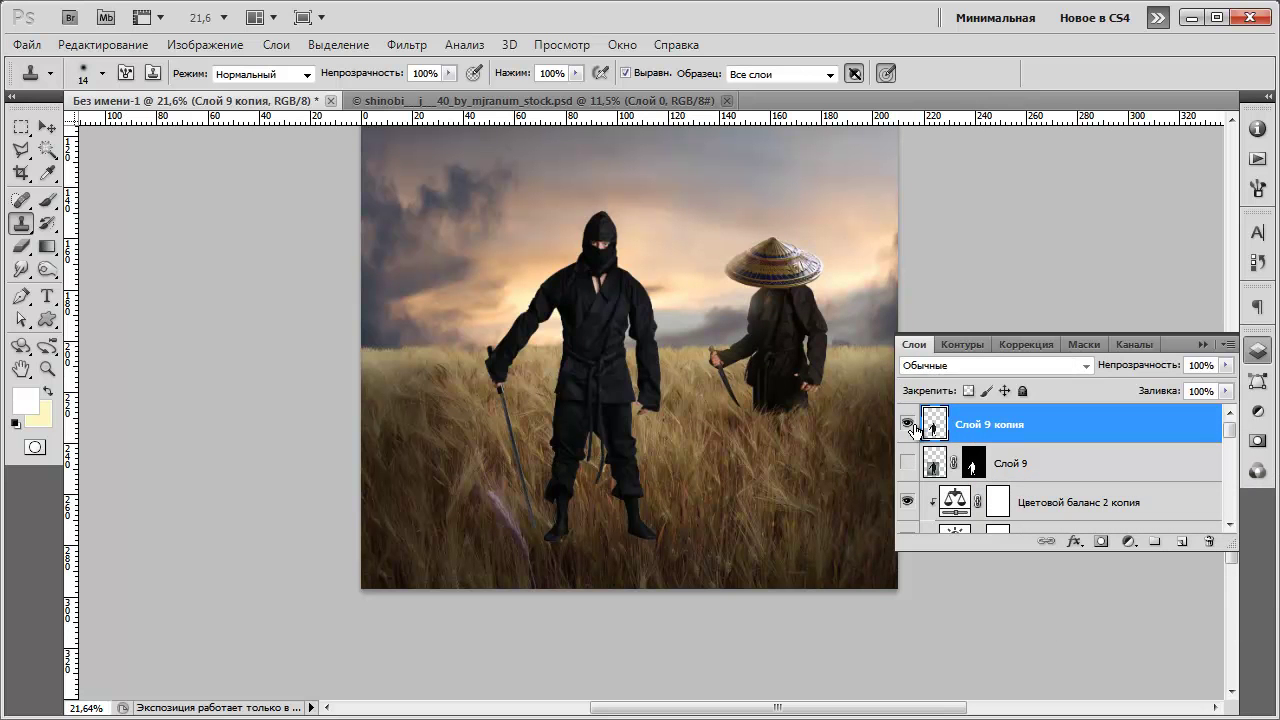
Set the Eraser to the single grass-blade brush (112) with a size of 88 px.
{"action": "scroll", "coordinate": [608, 556], "scroll_direction": "up", "scroll_amount": 3}
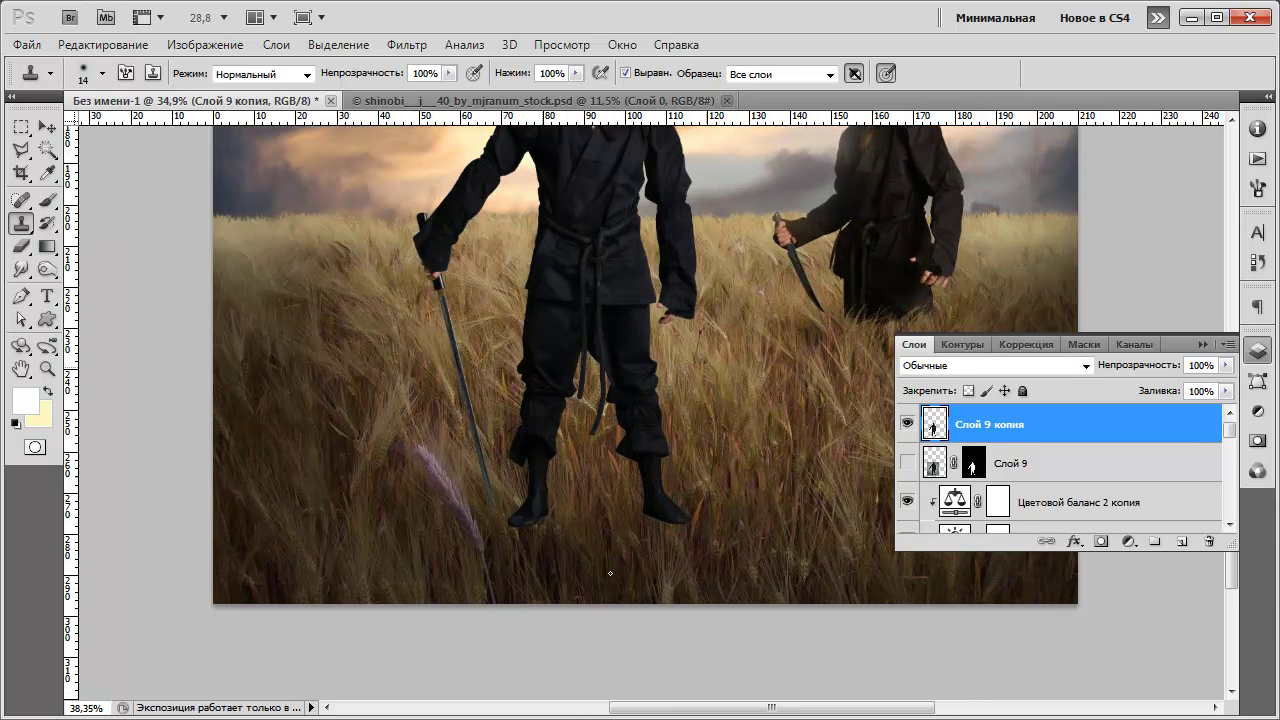
{"action": "left_click", "coordinate": [23, 247]}
{"action": "right_click", "coordinate": [424, 326]}
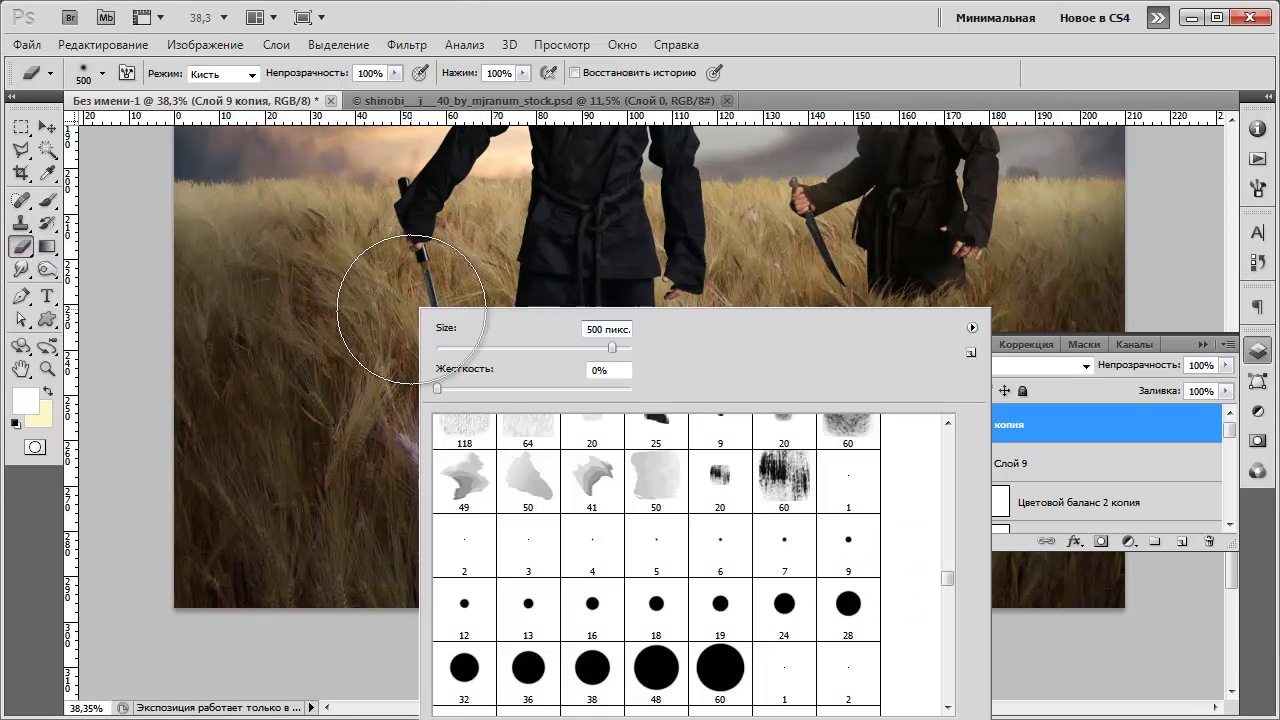
{"action": "mouse_move", "coordinate": [946, 588]}
{"action": "left_mouse_down"}
{"action": "mouse_move", "coordinate": [946, 705]}
{"action": "mouse_move", "coordinate": [946, 686]}
{"action": "left_mouse_up"}
{"action": "left_click", "coordinate": [613, 507]}
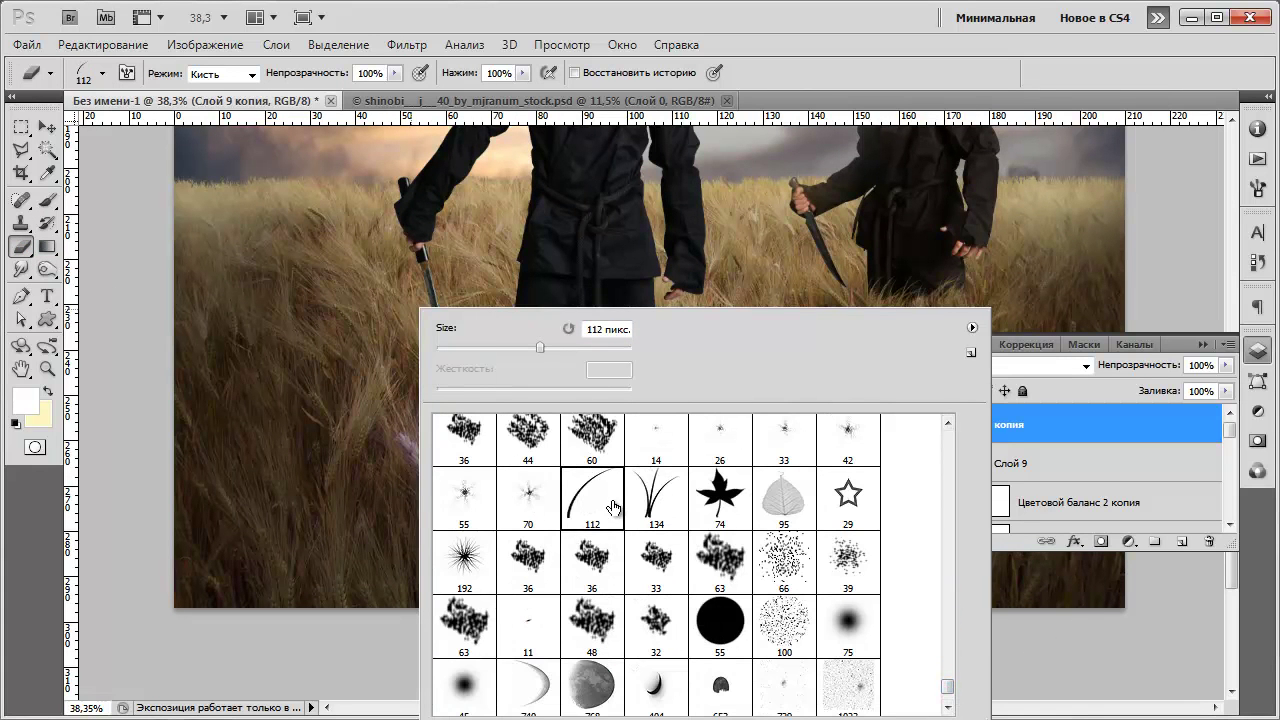
{"action": "double_click", "coordinate": [602, 329]}
{"action": "type", "text": "50"}
{"action": "key", "text": "Return"}
{"action": "left_click_drag", "start_coordinate": [485, 347], "coordinate": [514, 347]}
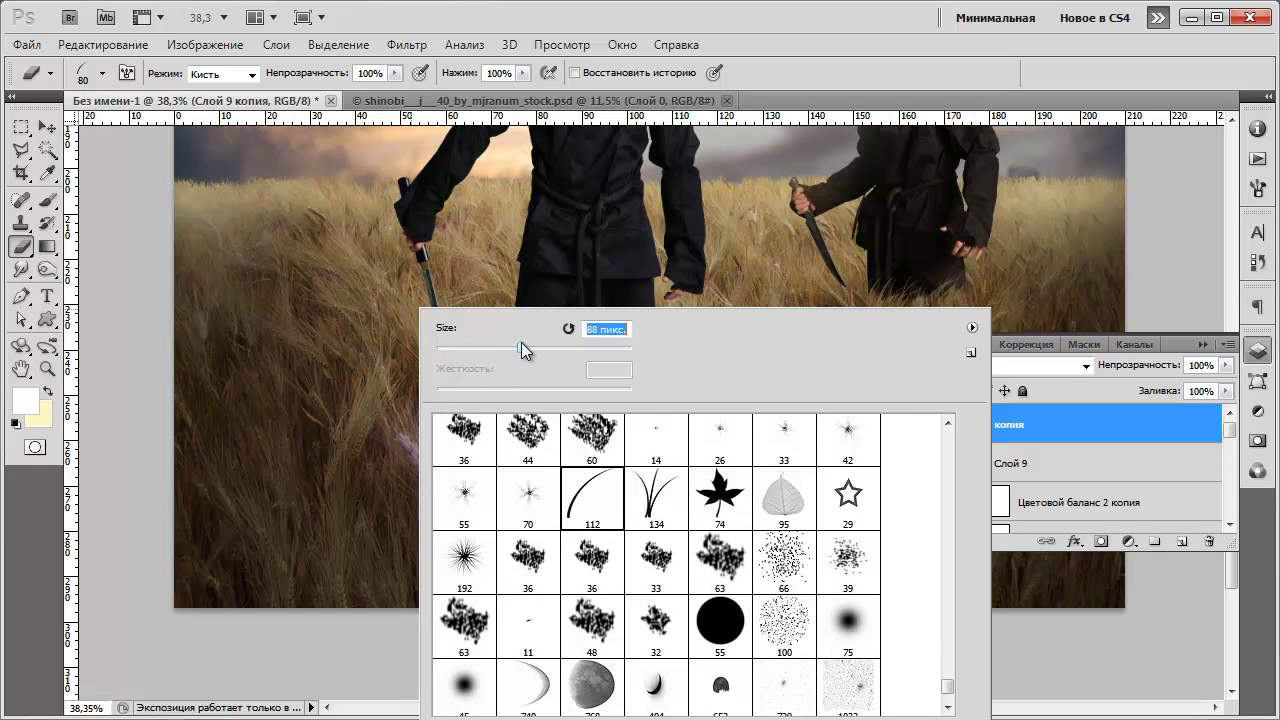
{"action": "left_click", "coordinate": [772, 94]}
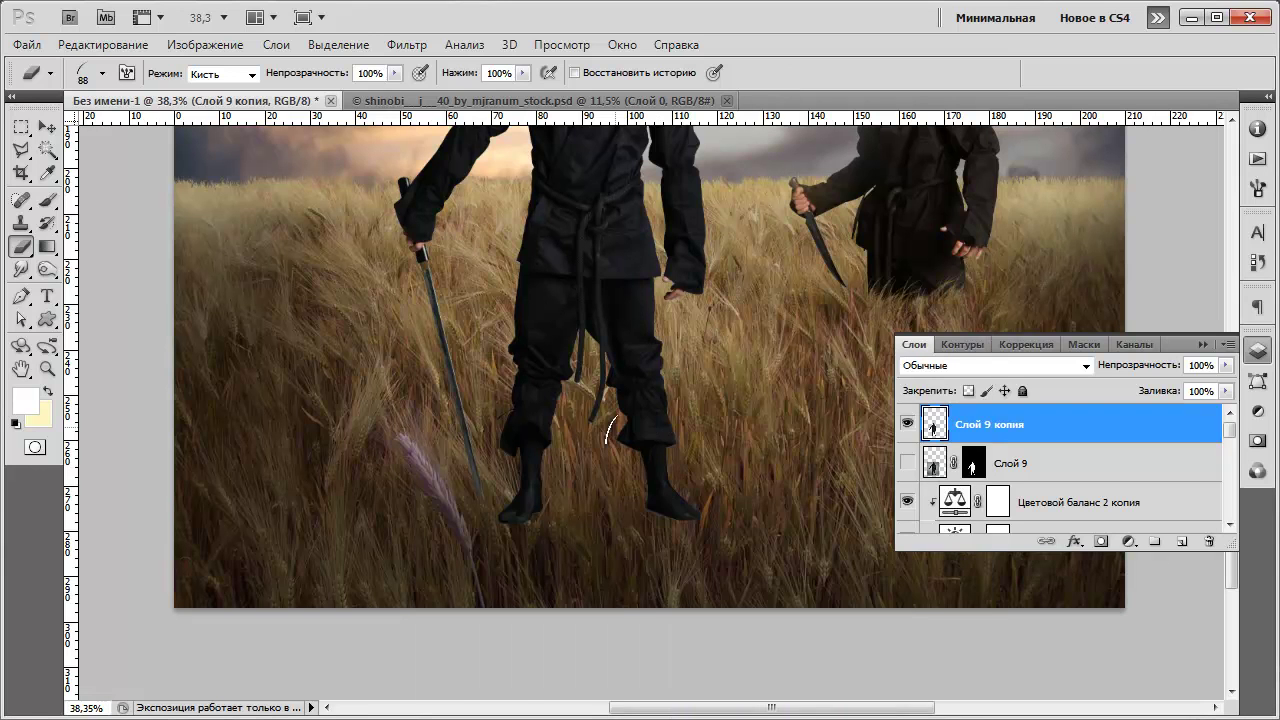
Flip the eraser's grass-blade brush tip along X only.
{"action": "right_click", "coordinate": [621, 428]}
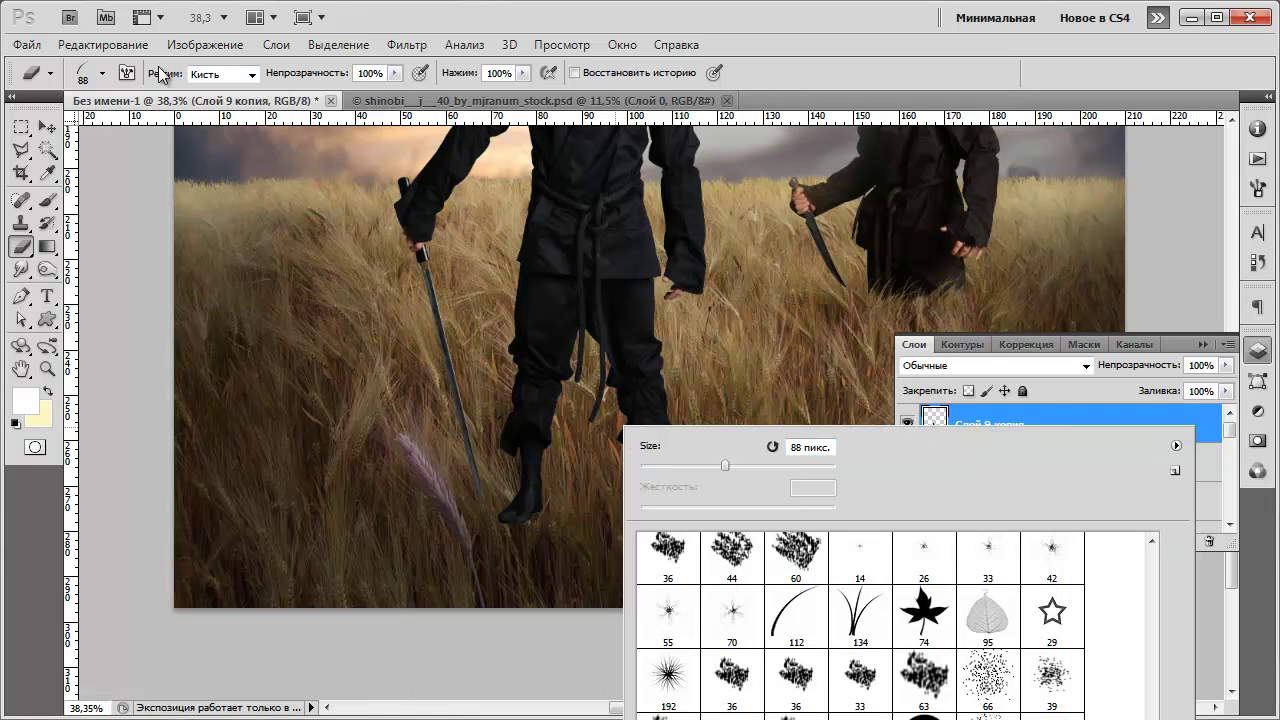
{"action": "left_click", "coordinate": [127, 72]}
{"action": "left_click", "coordinate": [127, 72]}
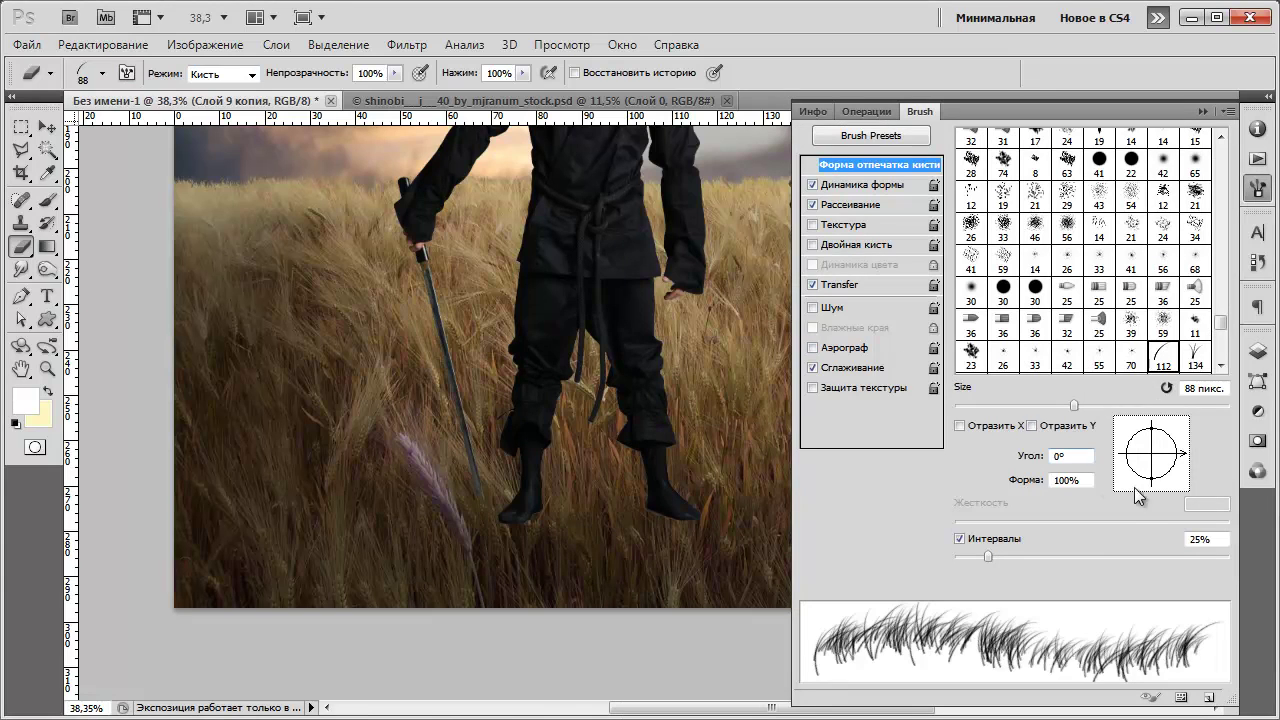
{"action": "left_click", "coordinate": [1032, 426]}
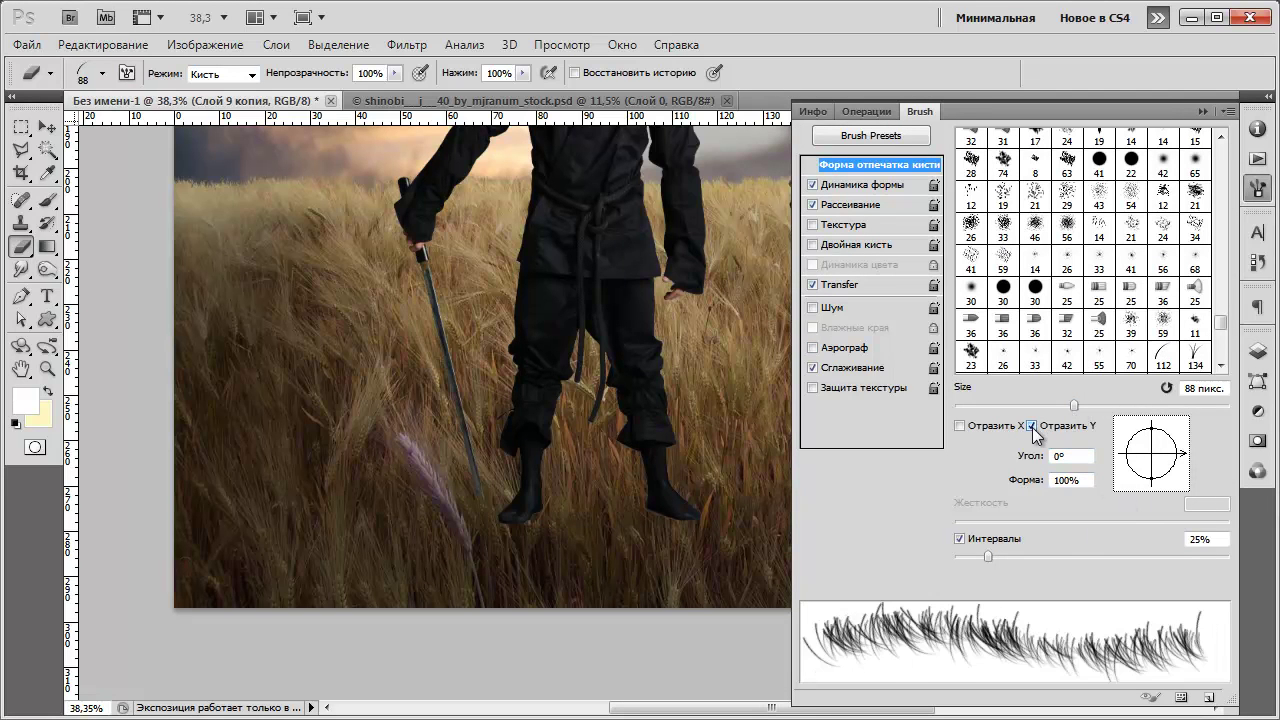
{"action": "left_click", "coordinate": [978, 428]}
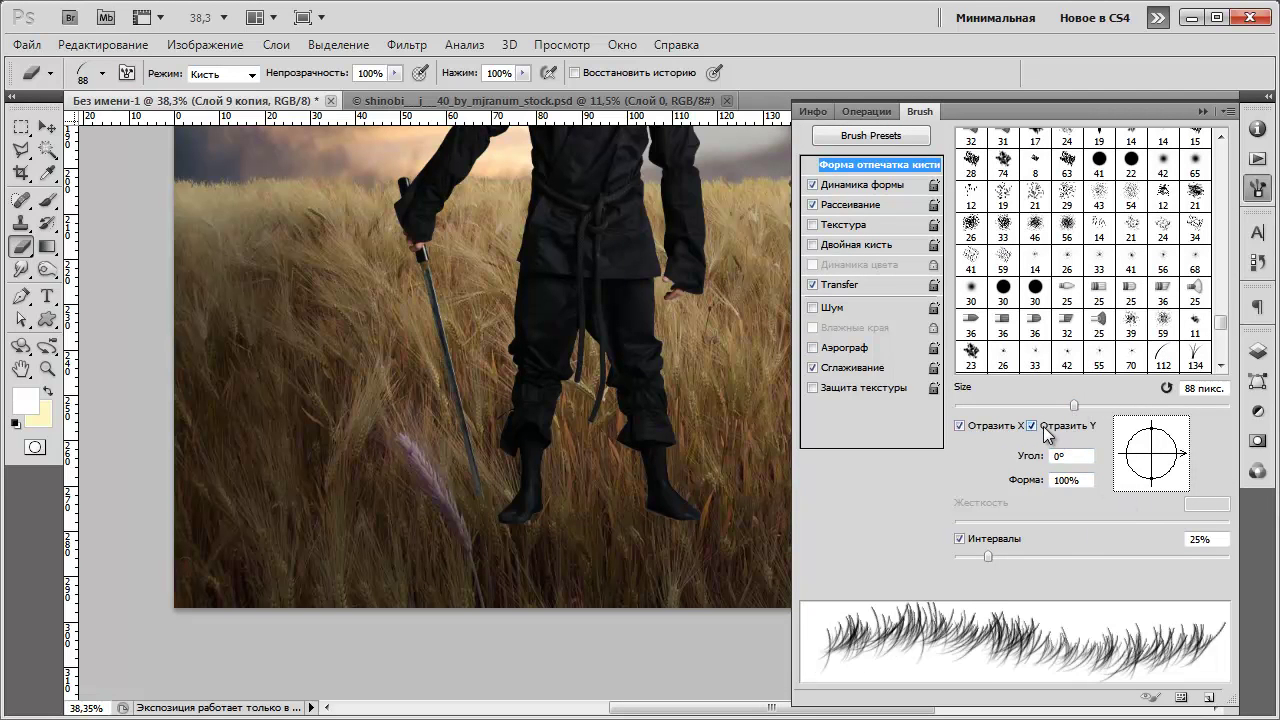
{"action": "left_click", "coordinate": [1032, 426]}
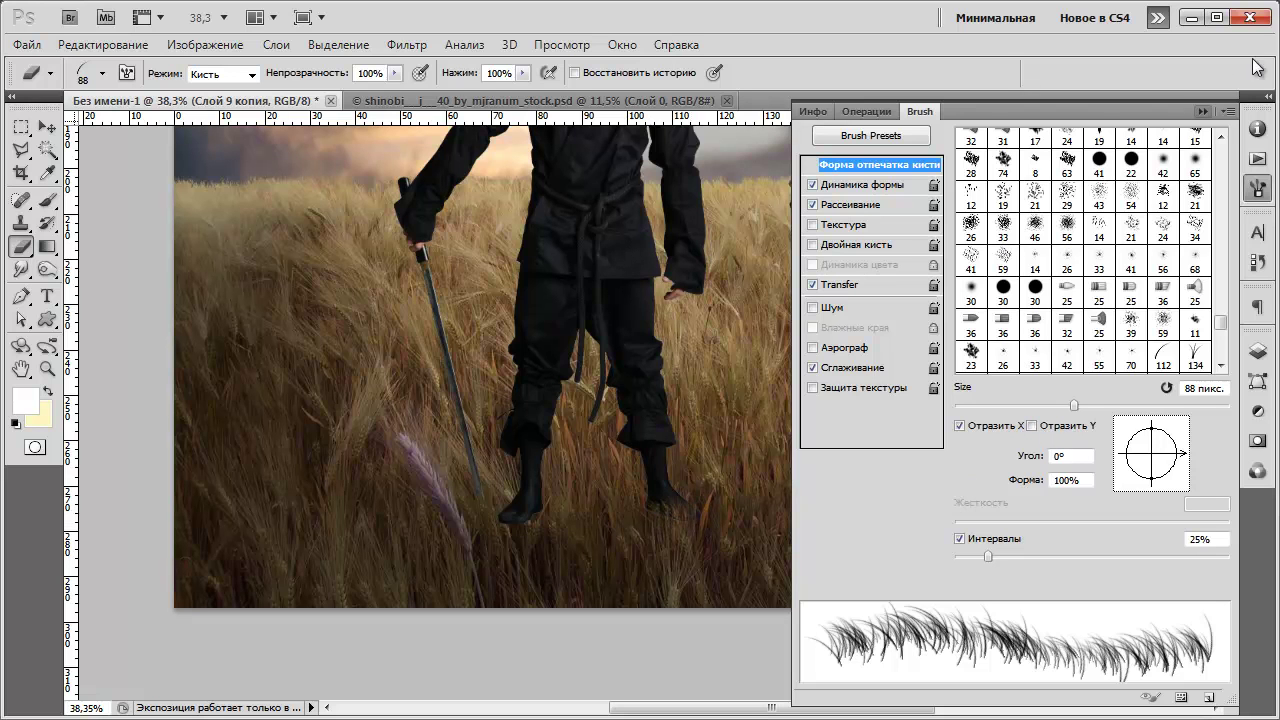
{"action": "left_click", "coordinate": [1196, 112]}
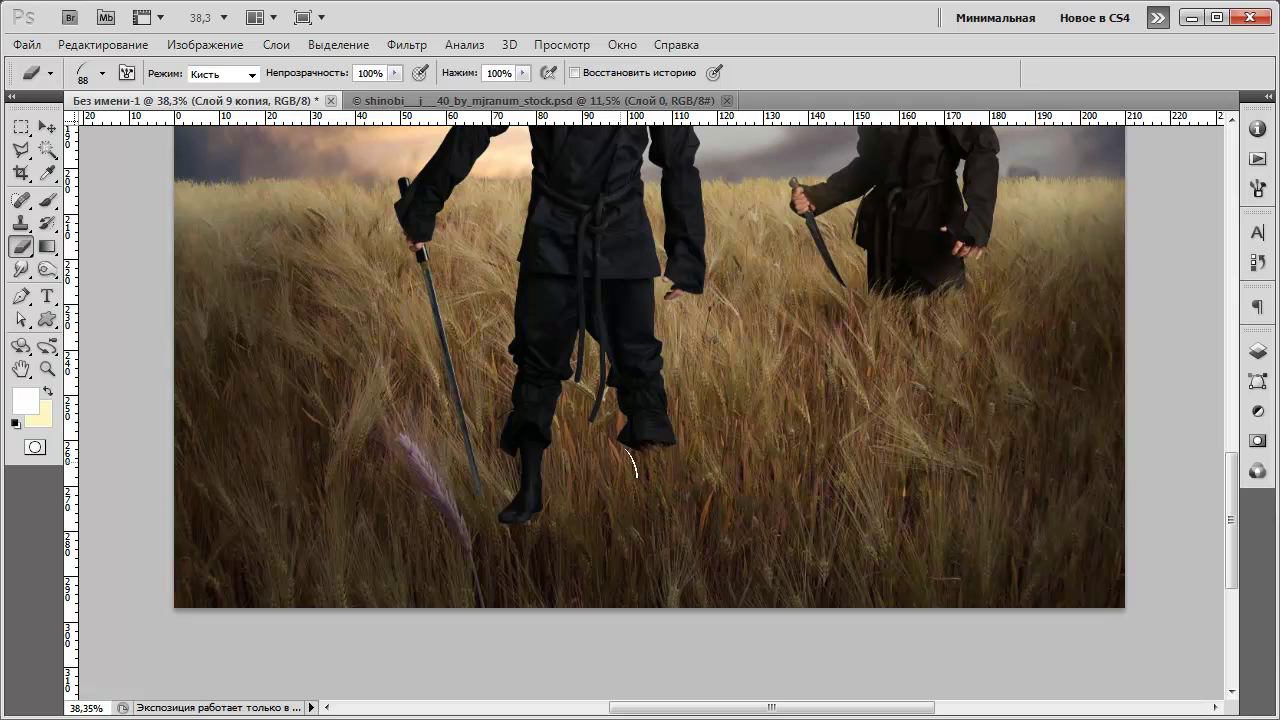
Erase the ninja's boots and lower legs up to about the knees, using the grass-blade brush at 88 px and 114 px.
{"action": "mouse_move", "coordinate": [660, 430]}
{"action": "left_mouse_down"}
{"action": "mouse_move", "coordinate": [640, 405]}
{"action": "mouse_move", "coordinate": [645, 380]}
{"action": "mouse_move", "coordinate": [610, 380]}
{"action": "mouse_move", "coordinate": [676, 402]}
{"action": "left_mouse_up"}
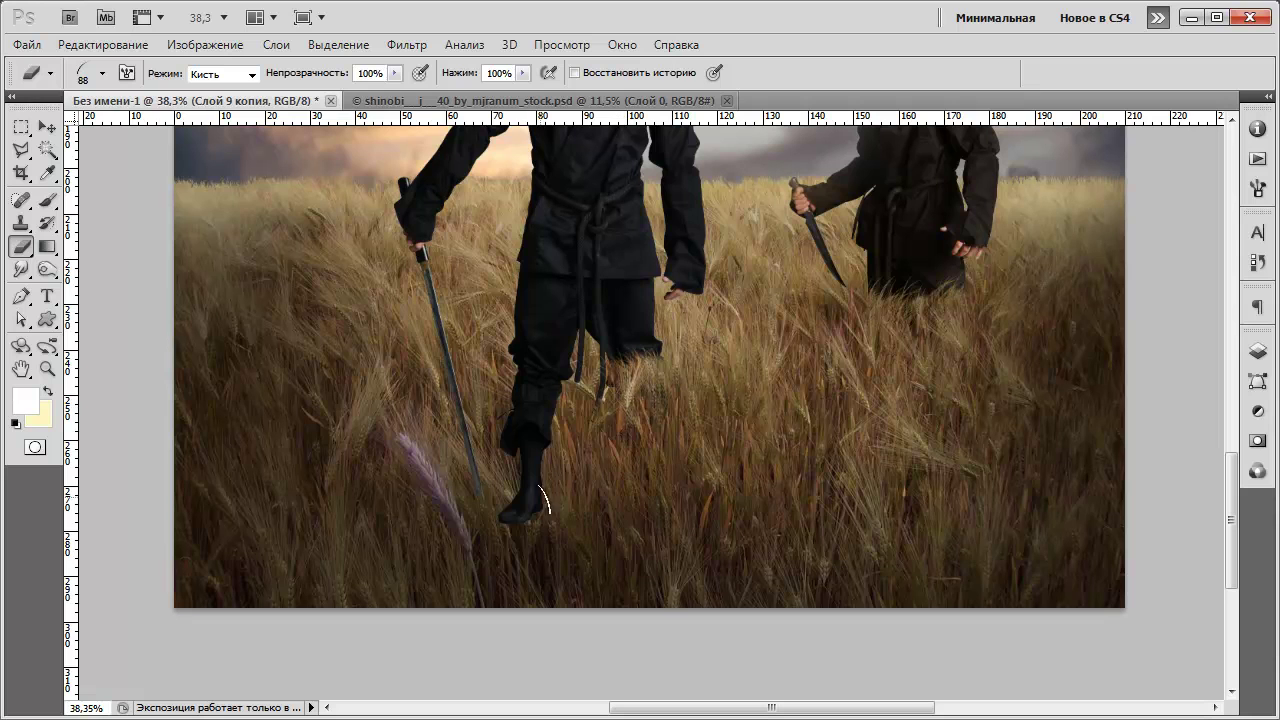
{"action": "mouse_move", "coordinate": [455, 512]}
{"action": "left_mouse_down"}
{"action": "mouse_move", "coordinate": [550, 498]}
{"action": "mouse_move", "coordinate": [501, 525]}
{"action": "mouse_move", "coordinate": [519, 508]}
{"action": "mouse_move", "coordinate": [502, 512]}
{"action": "mouse_move", "coordinate": [529, 450]}
{"action": "mouse_move", "coordinate": [495, 445]}
{"action": "mouse_move", "coordinate": [531, 434]}
{"action": "mouse_move", "coordinate": [553, 450]}
{"action": "mouse_move", "coordinate": [535, 462]}
{"action": "mouse_move", "coordinate": [538, 435]}
{"action": "mouse_move", "coordinate": [510, 425]}
{"action": "mouse_move", "coordinate": [558, 422]}
{"action": "mouse_move", "coordinate": [535, 427]}
{"action": "mouse_move", "coordinate": [518, 411]}
{"action": "mouse_move", "coordinate": [538, 401]}
{"action": "mouse_move", "coordinate": [504, 378]}
{"action": "mouse_move", "coordinate": [557, 360]}
{"action": "mouse_move", "coordinate": [533, 408]}
{"action": "left_mouse_up"}
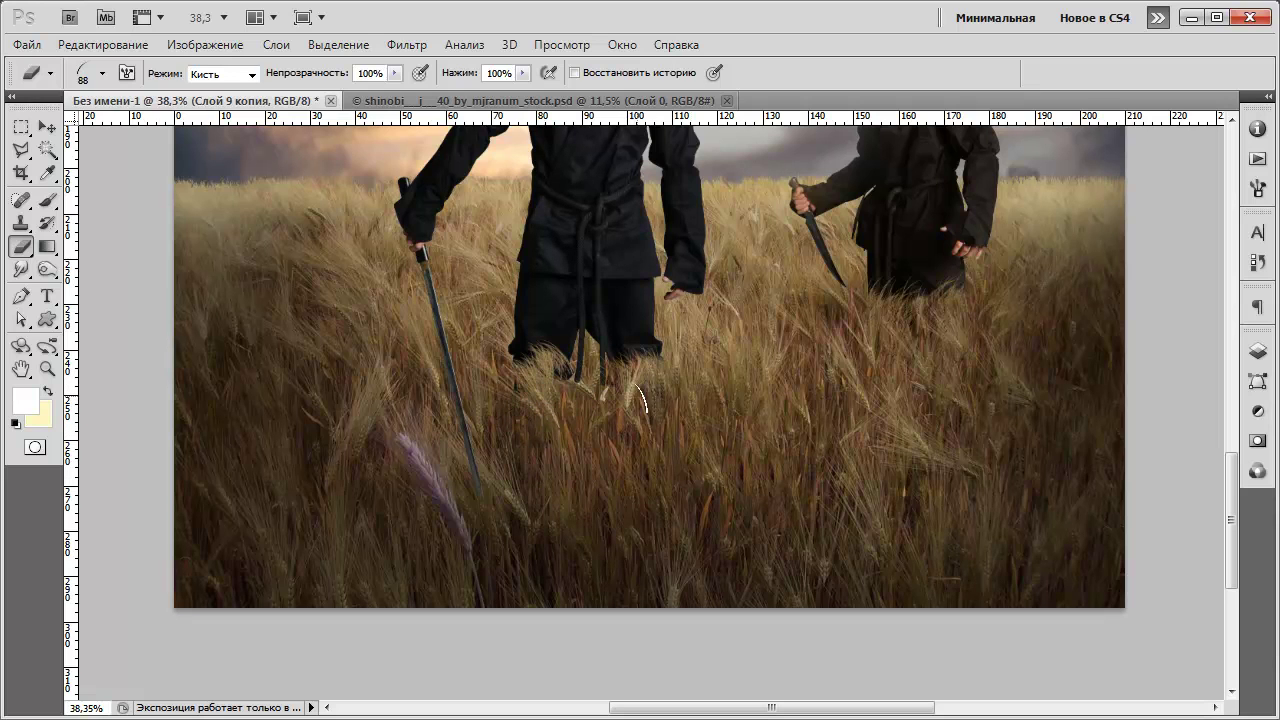
{"action": "right_click", "coordinate": [643, 412]}
{"action": "left_click_drag", "start_coordinate": [766, 432], "coordinate": [790, 432]}
{"action": "key", "text": "Return"}
{"action": "mouse_move", "coordinate": [647, 353]}
{"action": "left_mouse_down"}
{"action": "mouse_move", "coordinate": [510, 382]}
{"action": "mouse_move", "coordinate": [520, 357]}
{"action": "mouse_move", "coordinate": [543, 363]}
{"action": "left_mouse_up"}
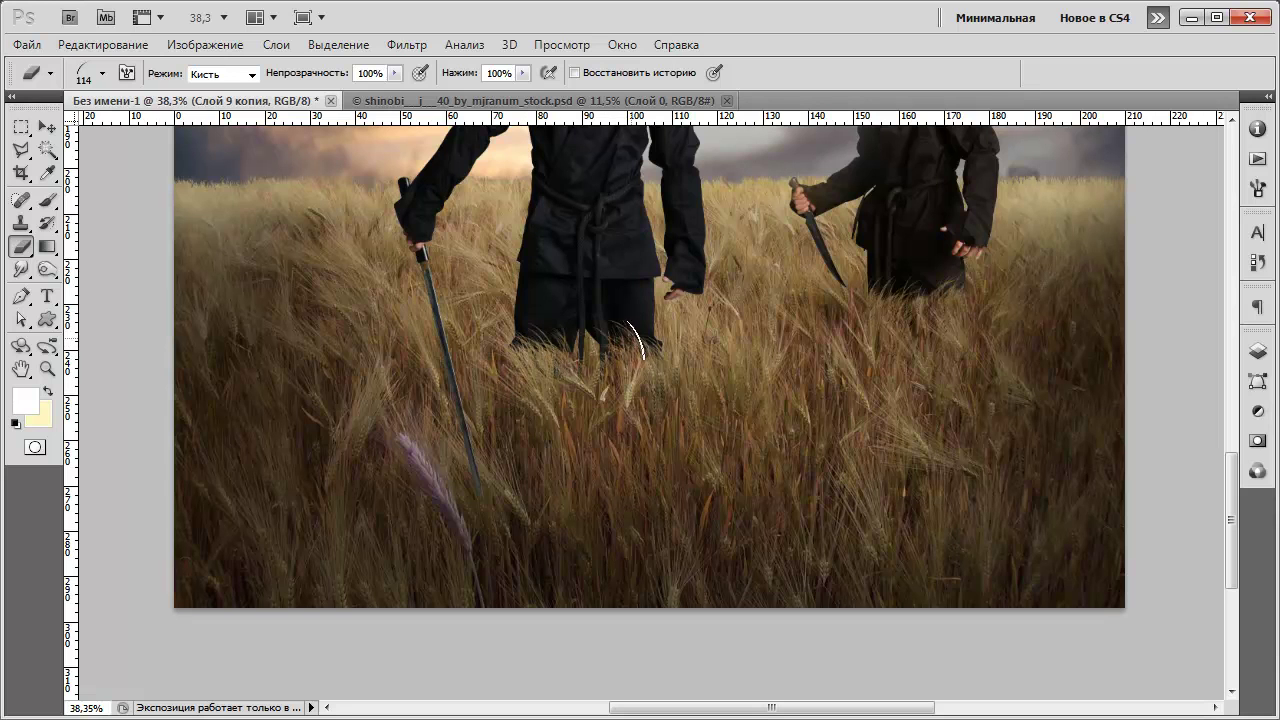
Refine the erased lower edge of the ninja's trousers with the grass-blade eraser at 147 px and 48 px.
{"action": "right_click", "coordinate": [652, 350]}
{"action": "left_click_drag", "start_coordinate": [690, 377], "coordinate": [792, 402]}
{"action": "key", "text": "Return"}
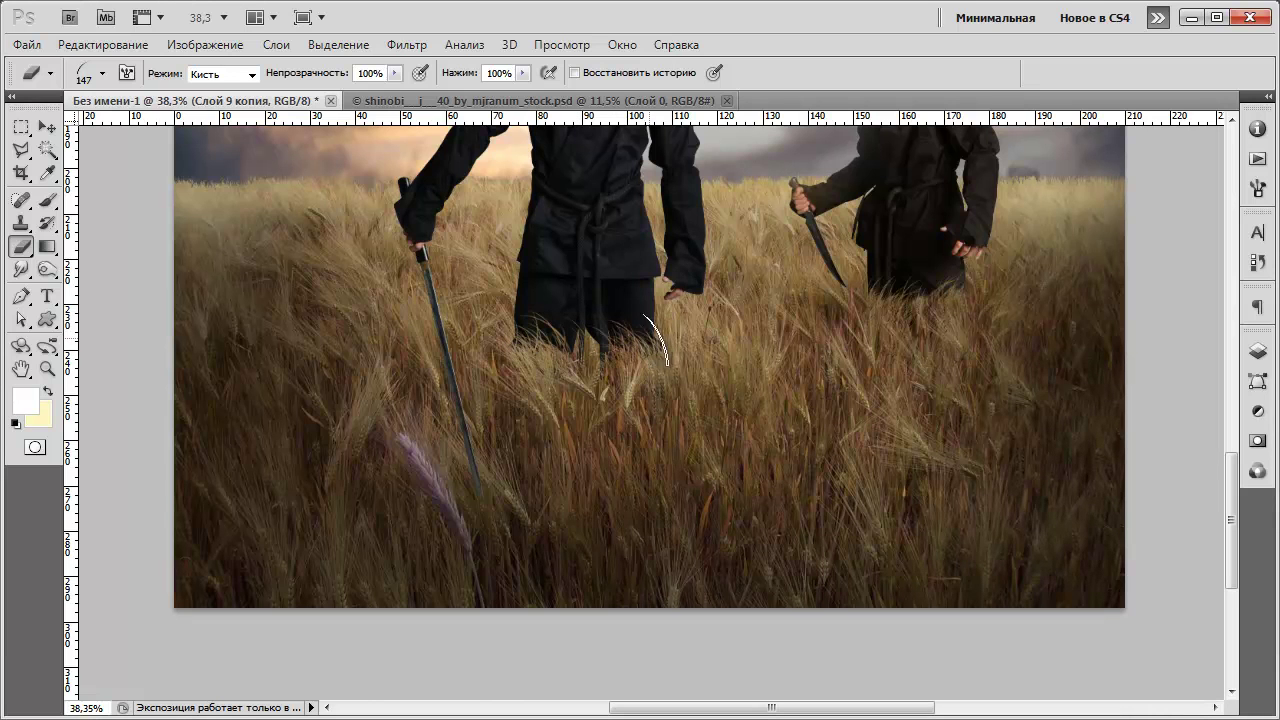
{"action": "right_click", "coordinate": [608, 343]}
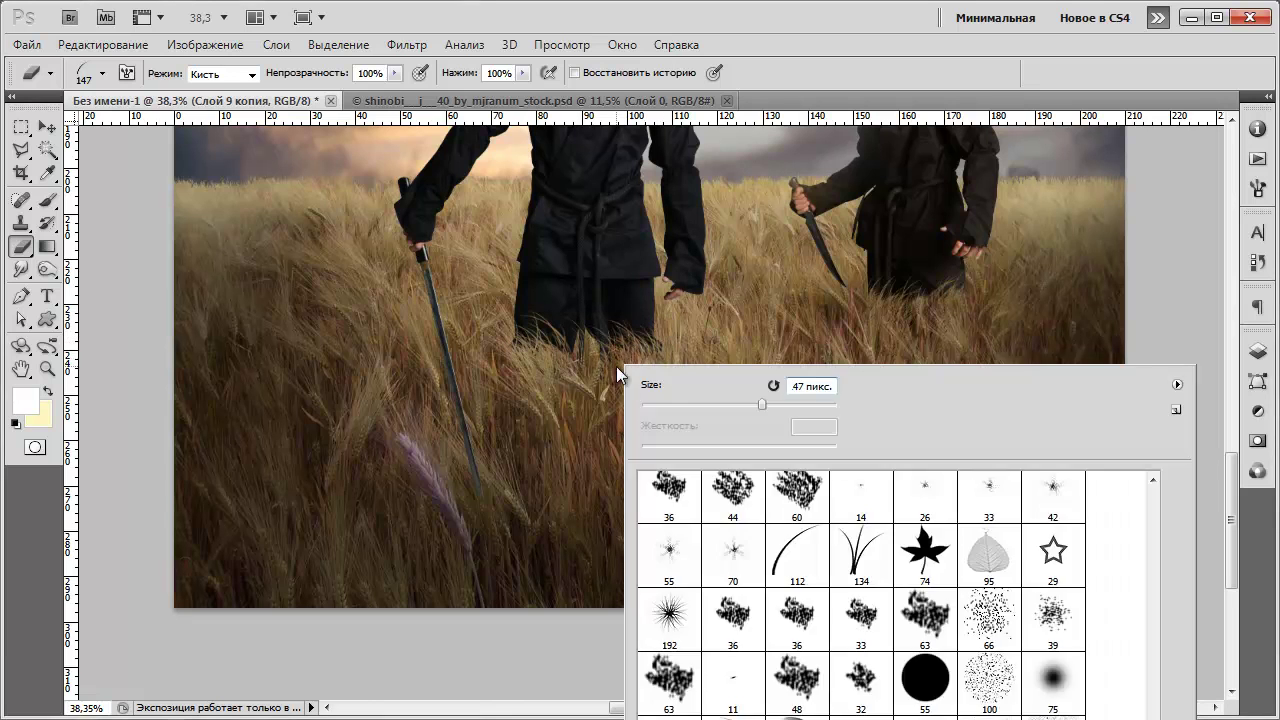
{"action": "left_click_drag", "start_coordinate": [680, 414], "coordinate": [695, 388]}
{"action": "key", "text": "Return"}
{"action": "right_click", "coordinate": [620, 347]}
{"action": "key", "text": "Return"}
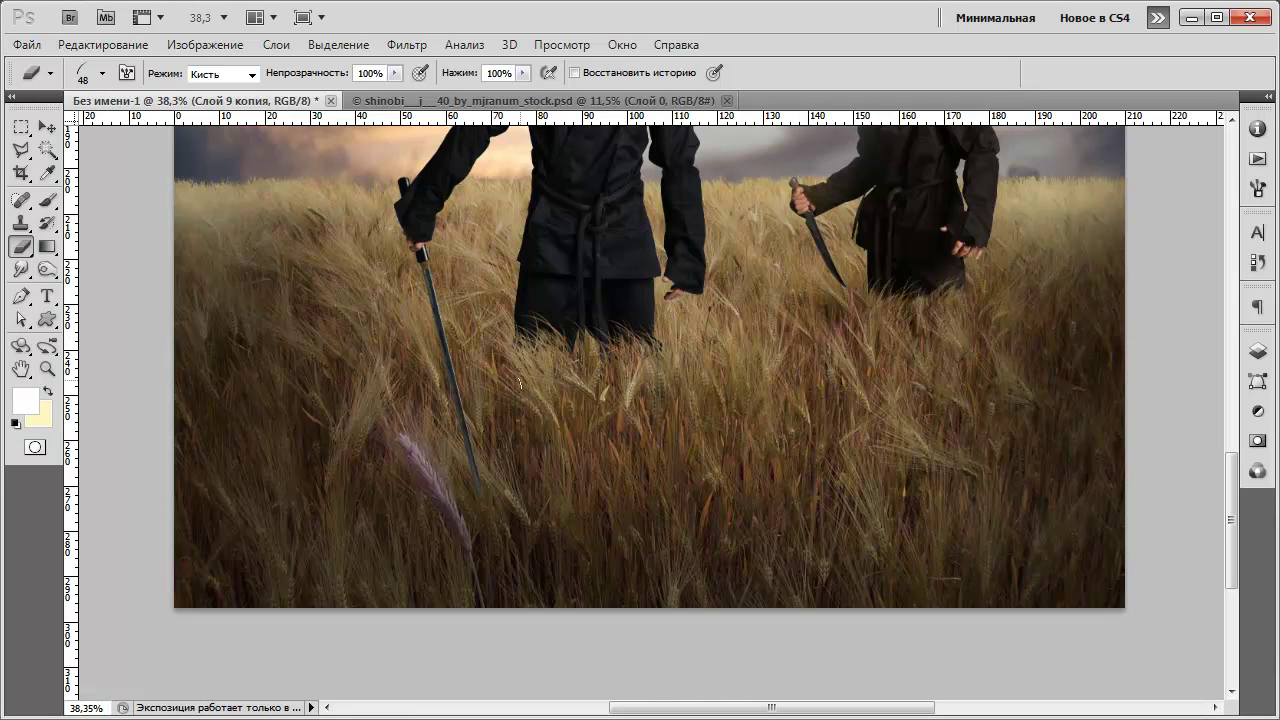
Examine how the ninja's trousers blend into the grass, both in the whole composition and close up.
{"action": "scroll", "coordinate": [650, 424], "scroll_direction": "down", "scroll_amount": 4}
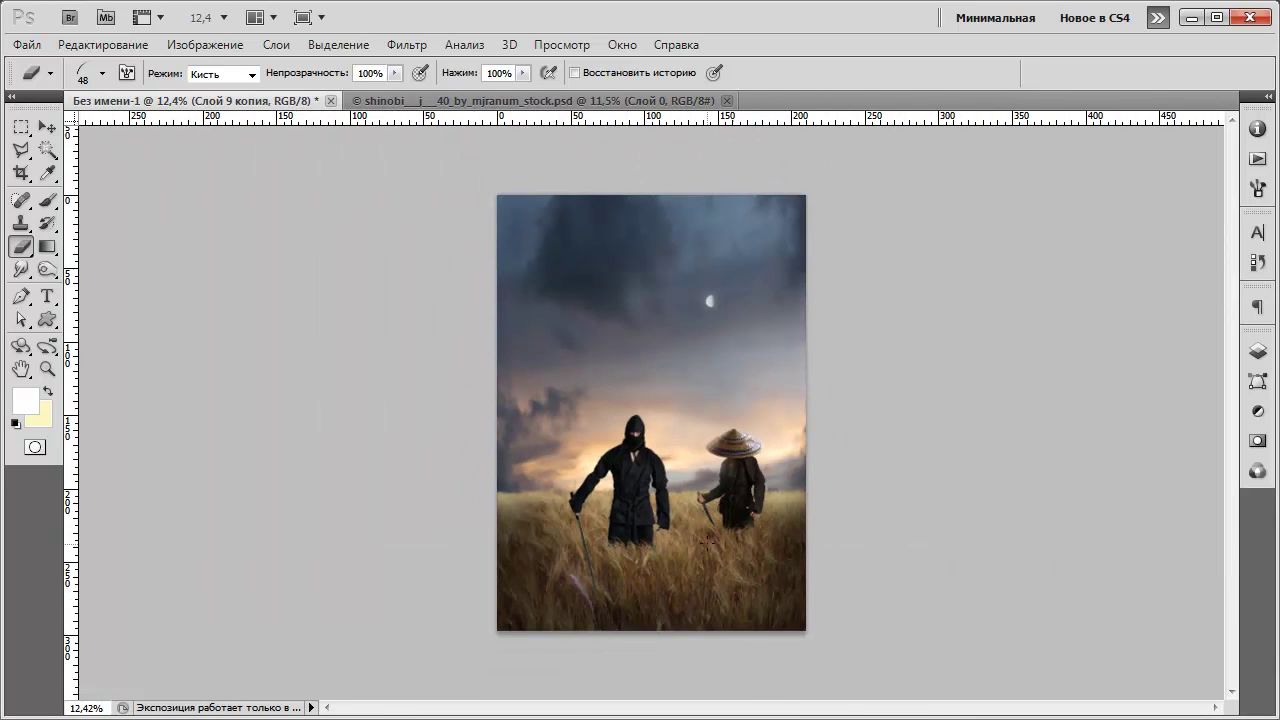
{"action": "scroll", "coordinate": [637, 614], "scroll_direction": "up", "scroll_amount": 3}
{"action": "scroll", "coordinate": [637, 614], "scroll_direction": "up", "scroll_amount": 3}
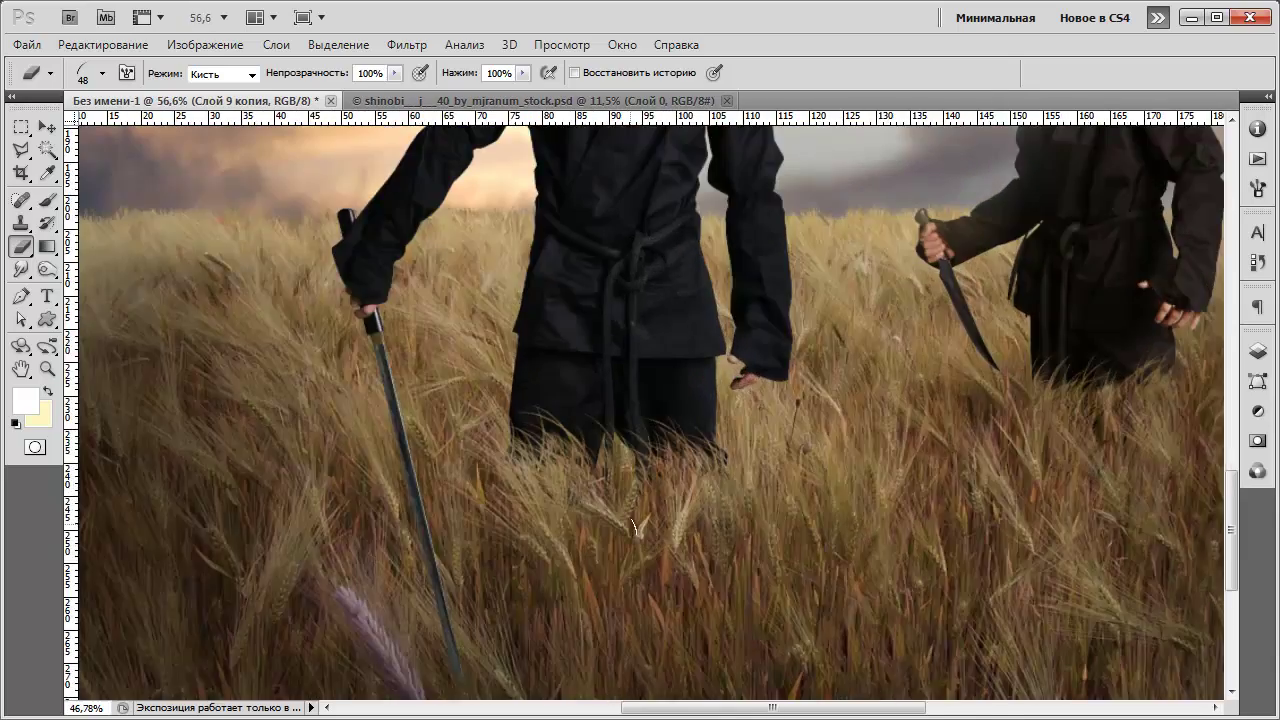
{"action": "scroll", "coordinate": [629, 514], "scroll_direction": "down", "scroll_amount": 1}
{"action": "scroll", "coordinate": [640, 520], "scroll_direction": "down", "scroll_amount": 1}
{"action": "scroll", "coordinate": [645, 510], "scroll_direction": "up", "scroll_amount": 3}
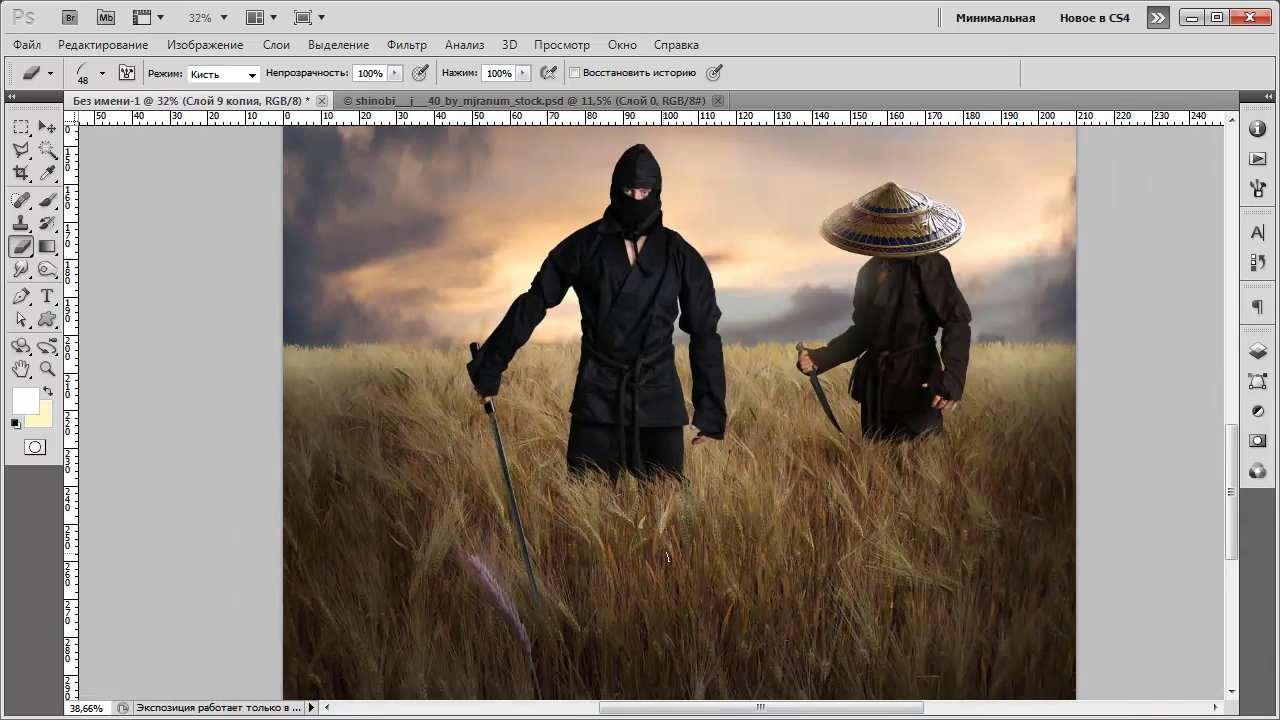
{"action": "scroll", "coordinate": [647, 503], "scroll_direction": "up", "scroll_amount": 2}
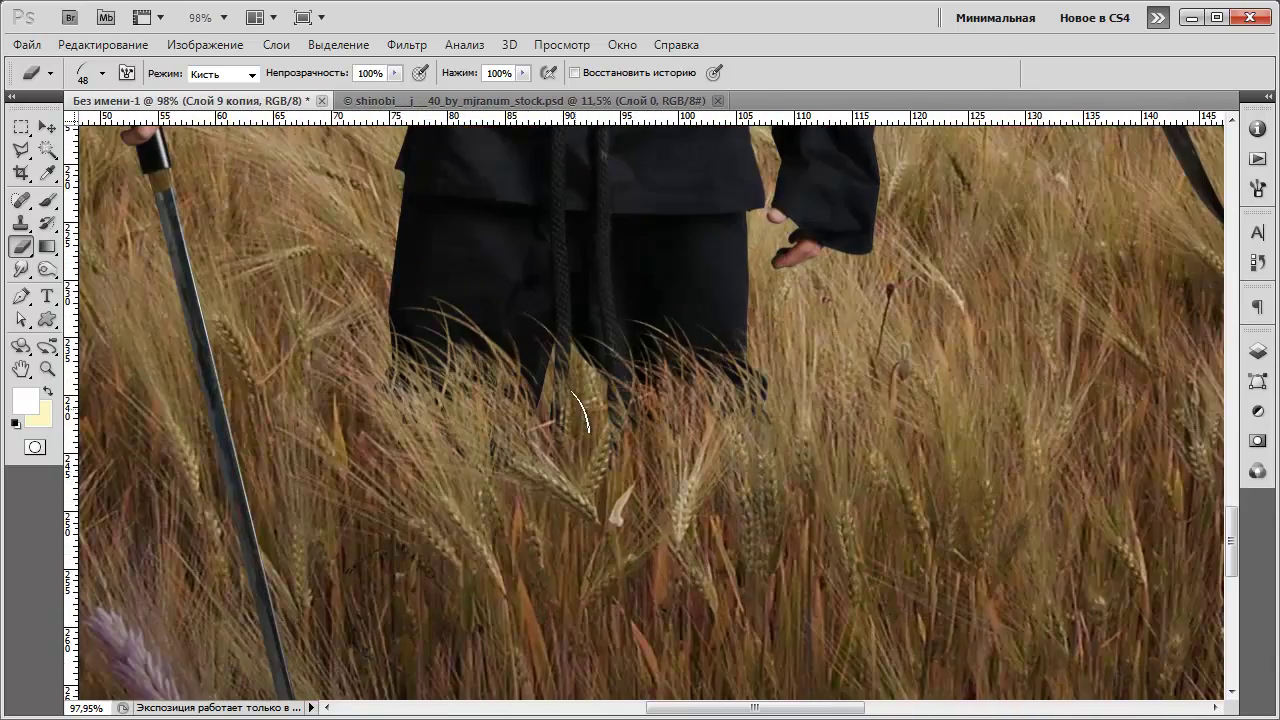
{"action": "scroll", "coordinate": [562, 390], "scroll_direction": "down", "scroll_amount": 3}
{"action": "scroll", "coordinate": [462, 572], "scroll_direction": "up", "scroll_amount": 4}
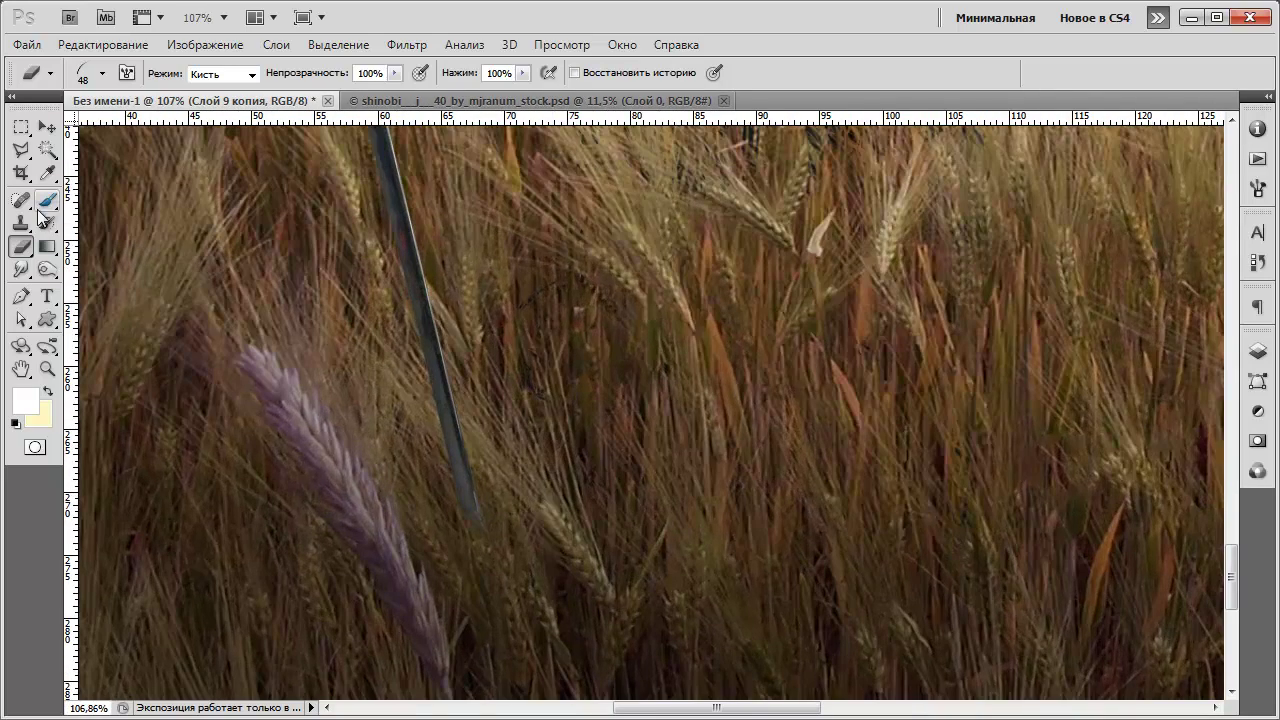
{"action": "scroll", "coordinate": [470, 545], "scroll_direction": "down", "scroll_amount": 4}
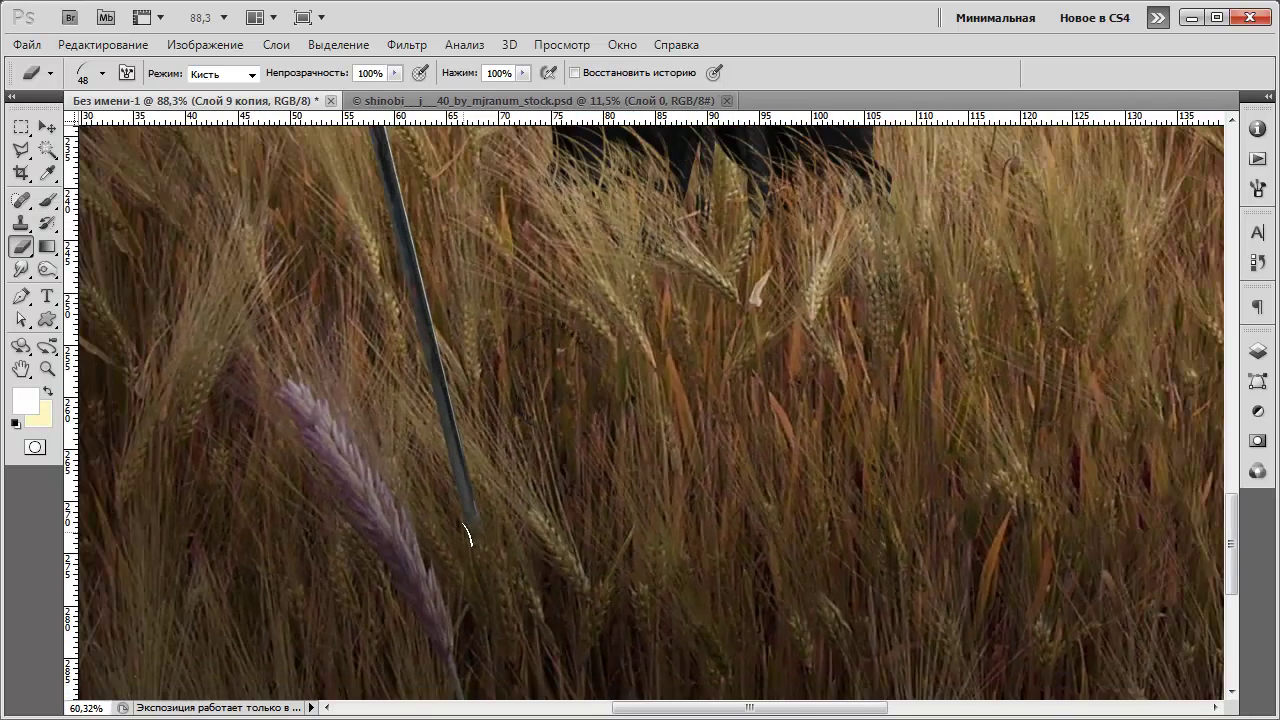
{"action": "scroll", "coordinate": [478, 503], "scroll_direction": "down", "scroll_amount": 3}
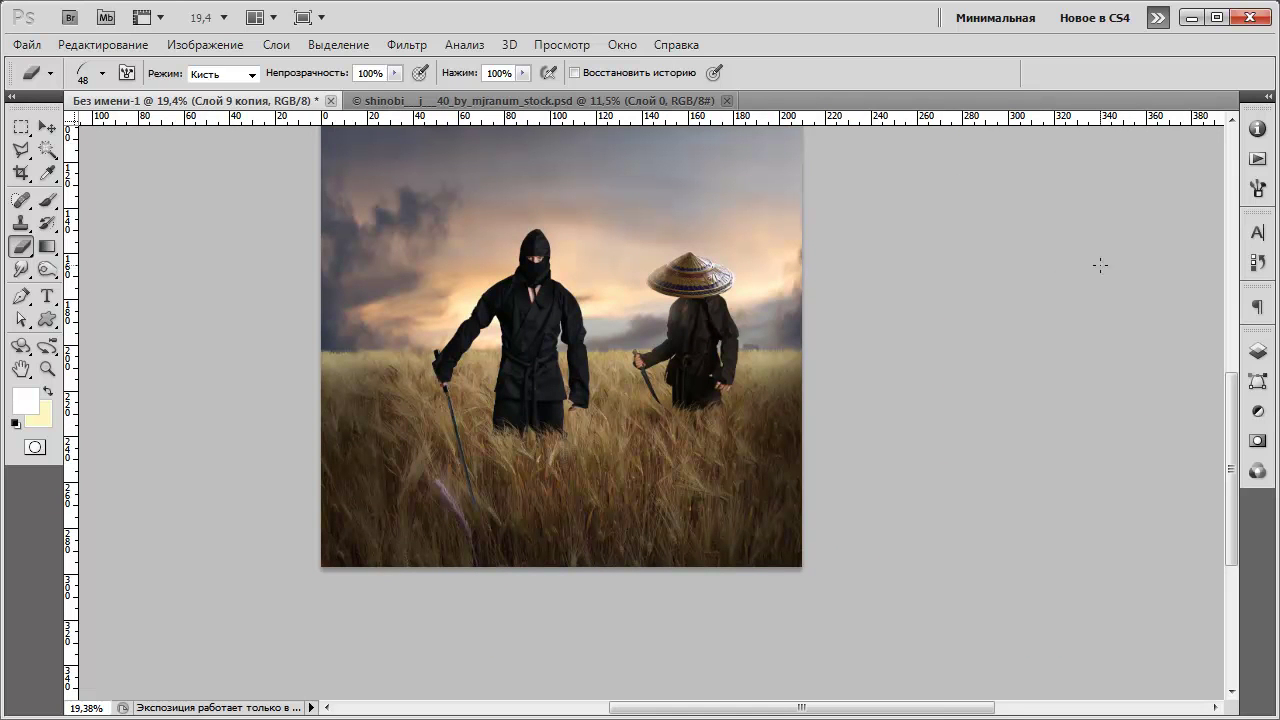
Duplicate the hat ninja's Color Balance and Brightness/Contrast adjustment layers, move the copies above Слой 9 копия and clip them to it.
{"action": "left_click", "coordinate": [1256, 352]}
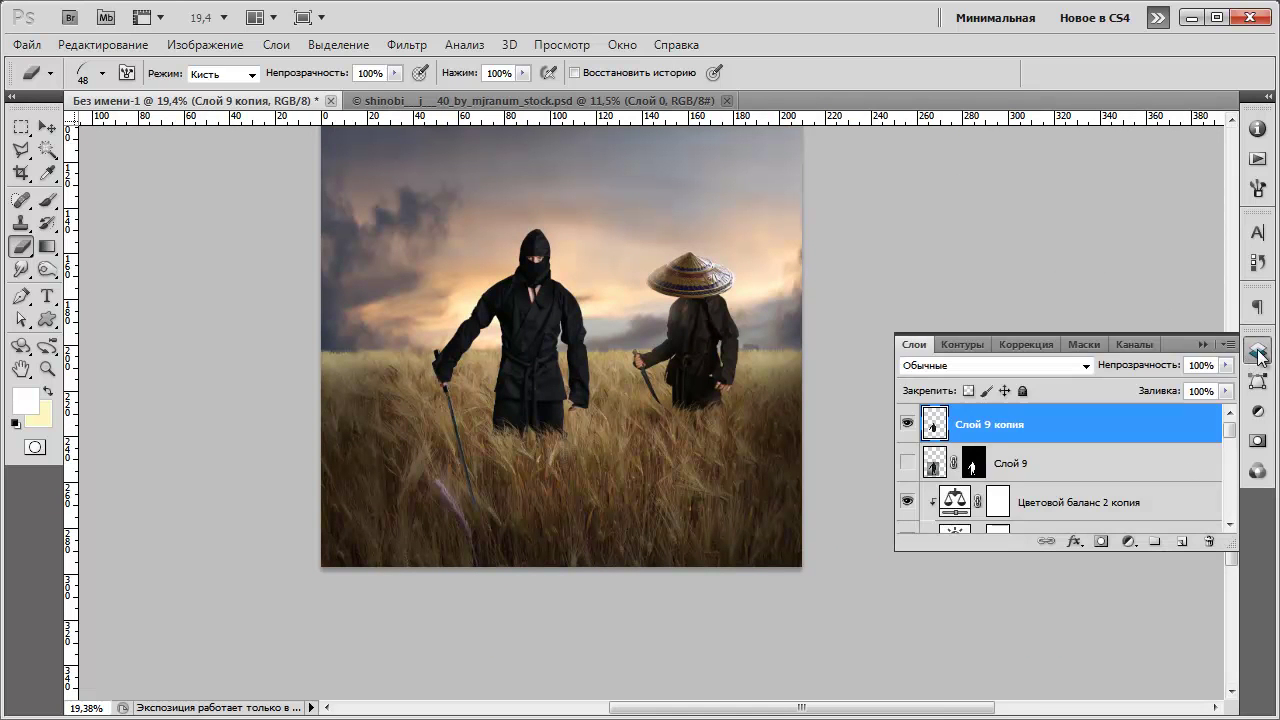
{"action": "scroll", "coordinate": [1114, 443], "scroll_direction": "down", "scroll_amount": 2}
{"action": "left_click", "coordinate": [1115, 437]}
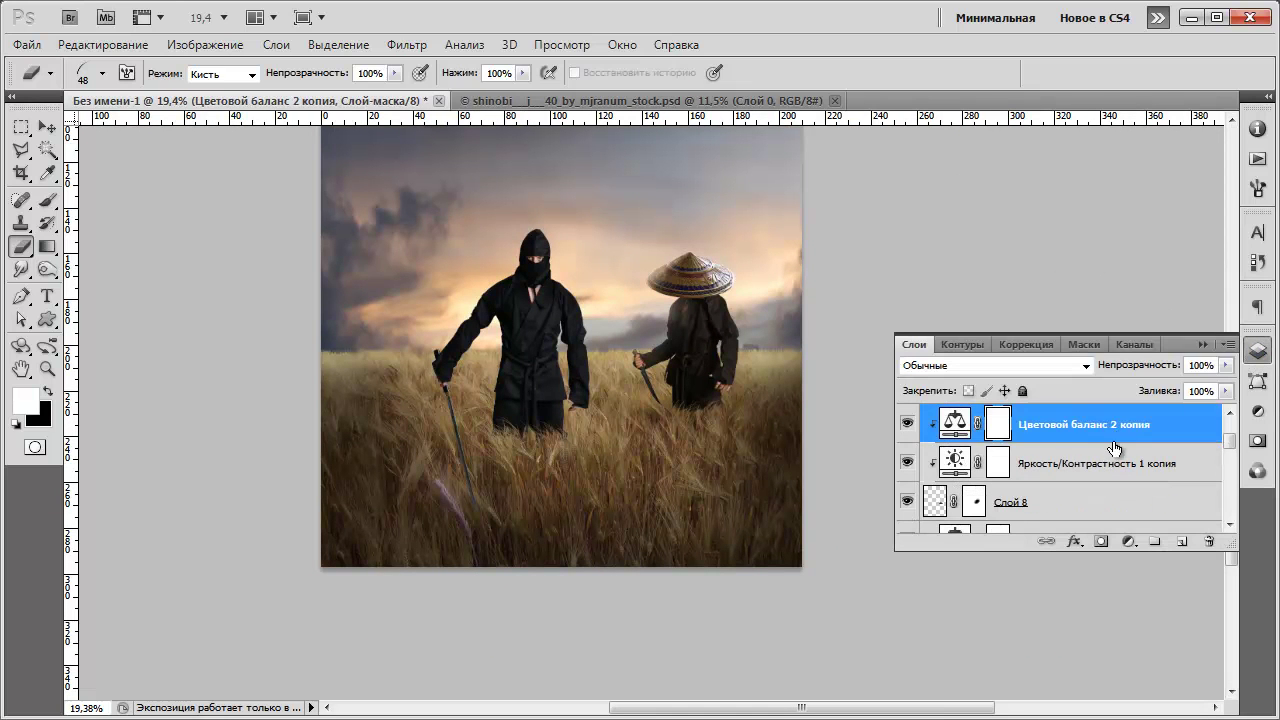
{"action": "left_click", "coordinate": [1114, 463], "text": "shift"}
{"action": "left_click_drag", "start_coordinate": [1094, 474], "coordinate": [1180, 540]}
{"action": "scroll", "coordinate": [1140, 495], "scroll_direction": "up", "scroll_amount": 2}
{"action": "left_click_drag", "start_coordinate": [1088, 502], "coordinate": [1064, 420]}
{"action": "right_click", "coordinate": [1064, 430]}
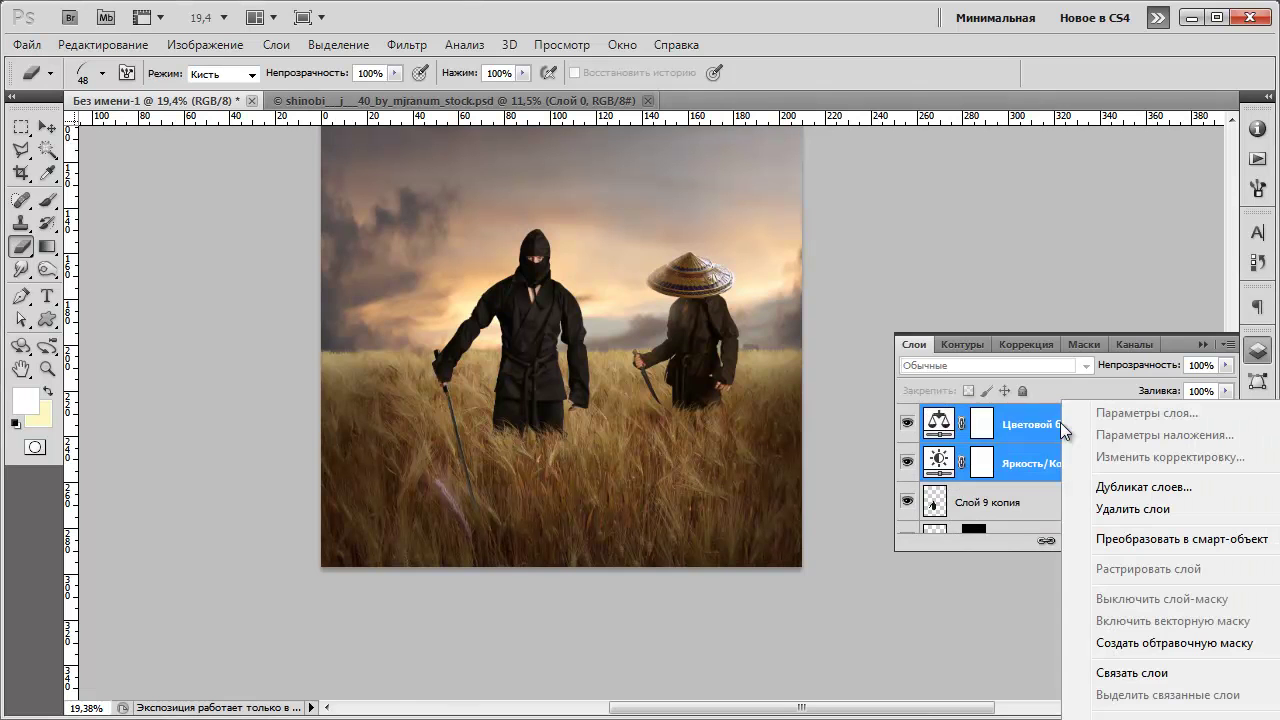
{"action": "left_click", "coordinate": [1138, 643]}
{"action": "key", "text": "Delete"}
Set brightness to -5 and contrast to -20 in the hat ninja's layer Яркость/Контрастность 1 копия.
{"action": "scroll", "coordinate": [1050, 490], "scroll_direction": "down", "scroll_amount": 1}
{"action": "left_click", "coordinate": [1054, 472]}
{"action": "scroll", "coordinate": [801, 375], "scroll_direction": "up", "scroll_amount": 5}
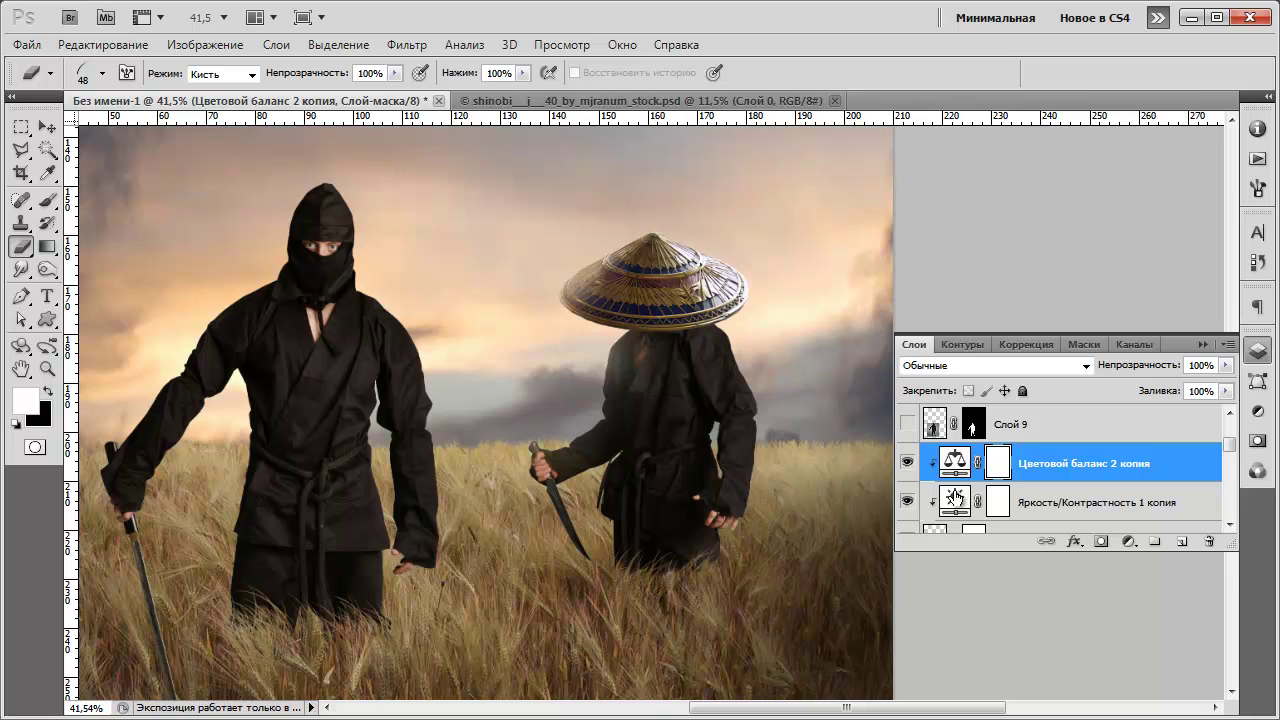
{"action": "double_click", "coordinate": [955, 497]}
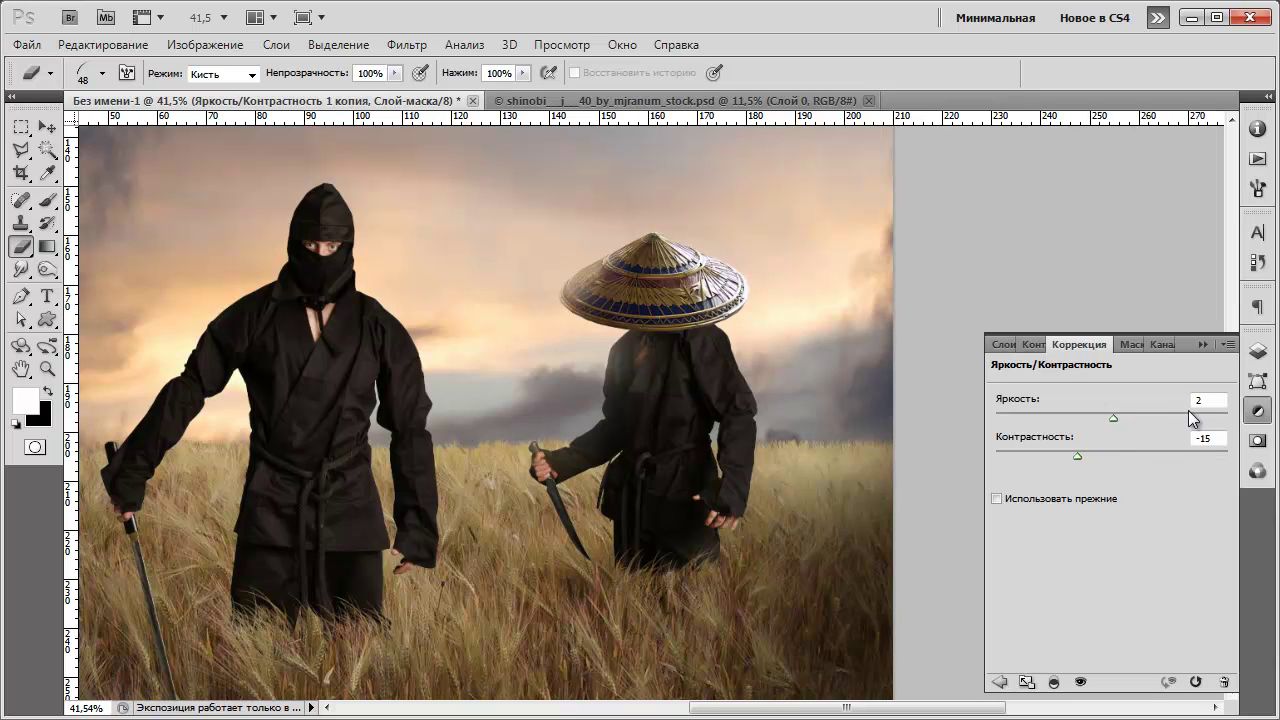
{"action": "key", "text": "Return"}
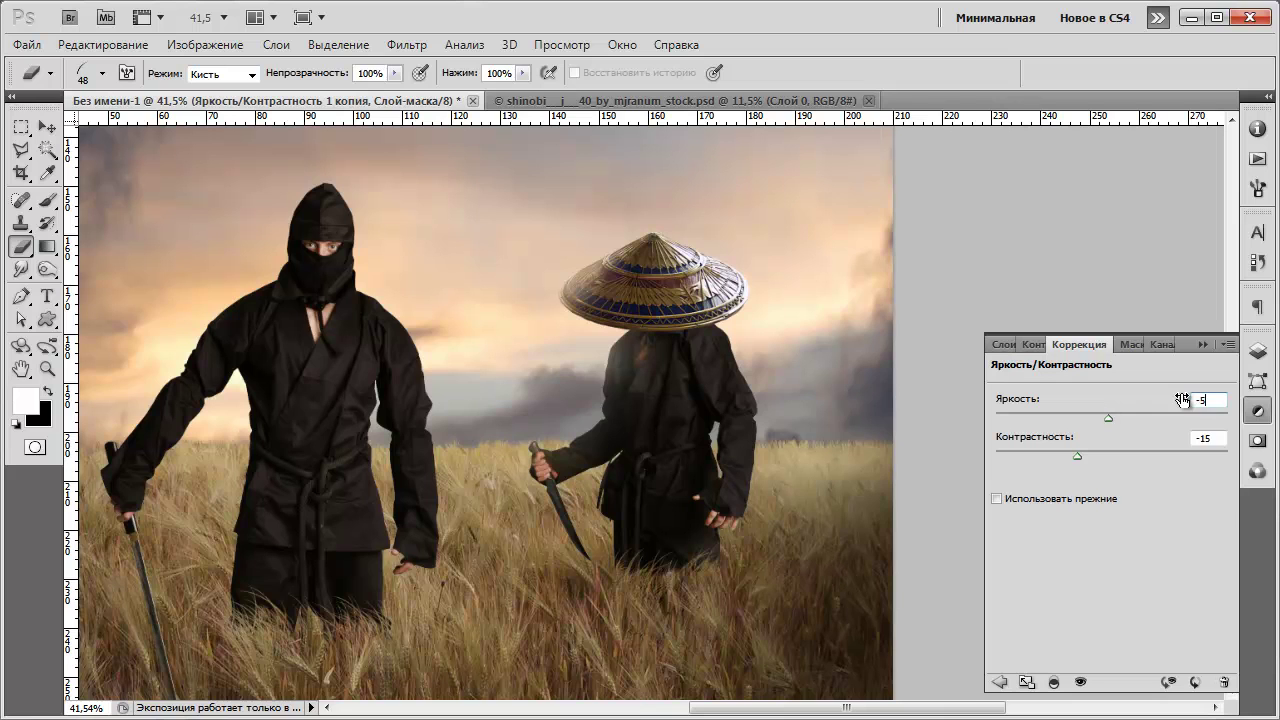
{"action": "left_click", "coordinate": [1216, 437]}
{"action": "type", "text": "-20"}
Set the midtones of Цветовой баланс 2 копия to red +10 and yellow -10, and compare the image with and without it.
{"action": "left_click", "coordinate": [1258, 350]}
{"action": "double_click", "coordinate": [953, 470]}
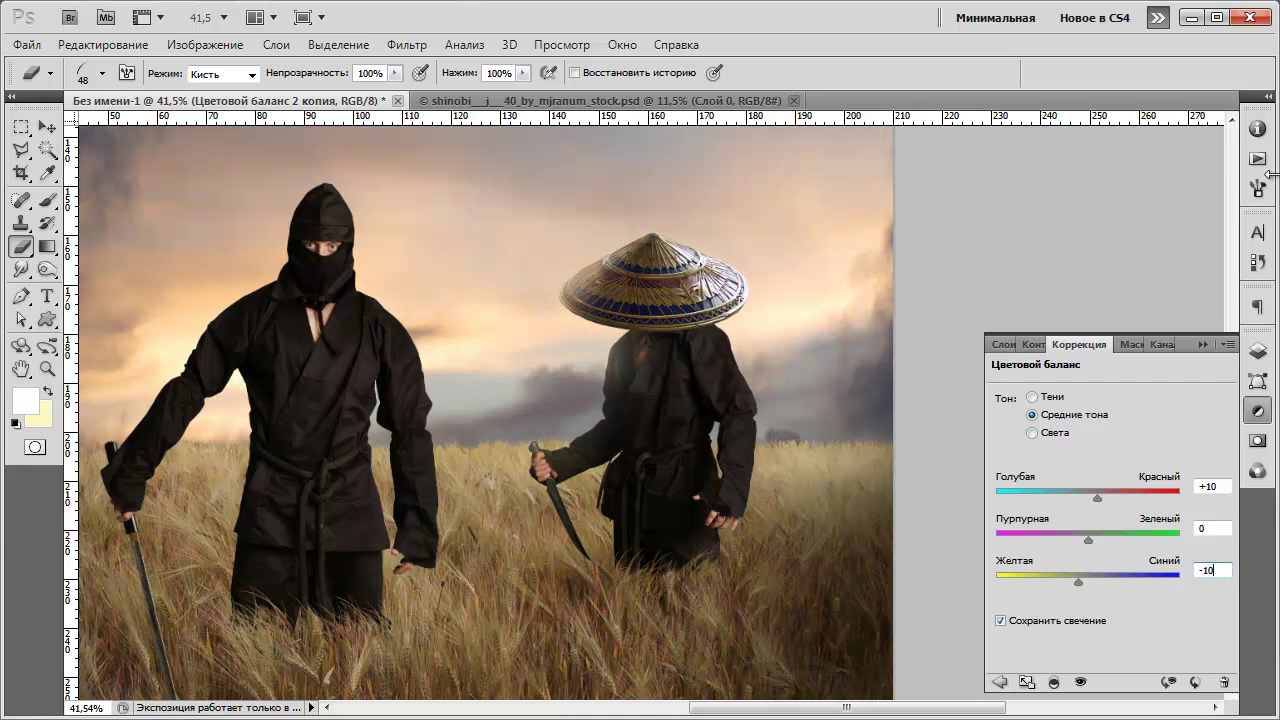
{"action": "left_click", "coordinate": [1258, 350]}
{"action": "scroll", "coordinate": [1010, 425], "scroll_direction": "up", "scroll_amount": 1}
{"action": "scroll", "coordinate": [1010, 425], "scroll_direction": "down", "scroll_amount": 1}
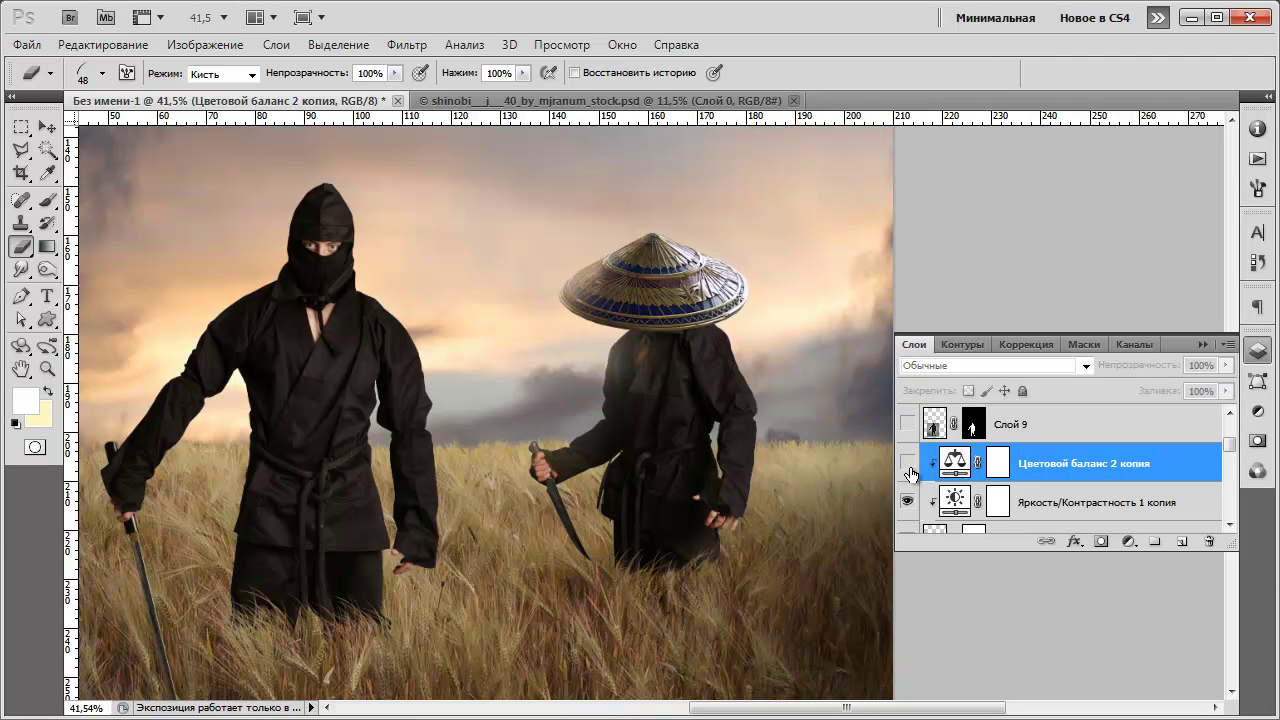
{"action": "scroll", "coordinate": [1028, 458], "scroll_direction": "up", "scroll_amount": 3}
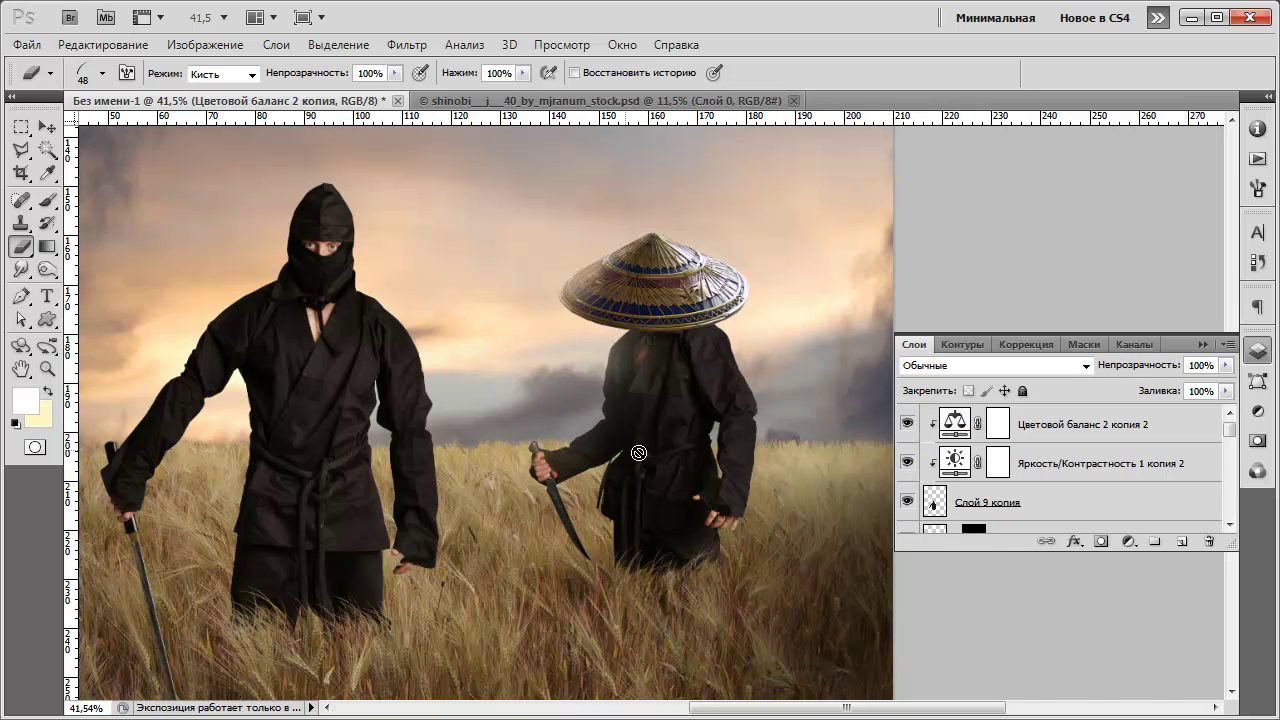
Select Слой 9 копия and set the Burn tool to a 300 px brush with 0% hardness and 25% exposure.
{"action": "scroll", "coordinate": [1090, 505], "scroll_direction": "down", "scroll_amount": 1}
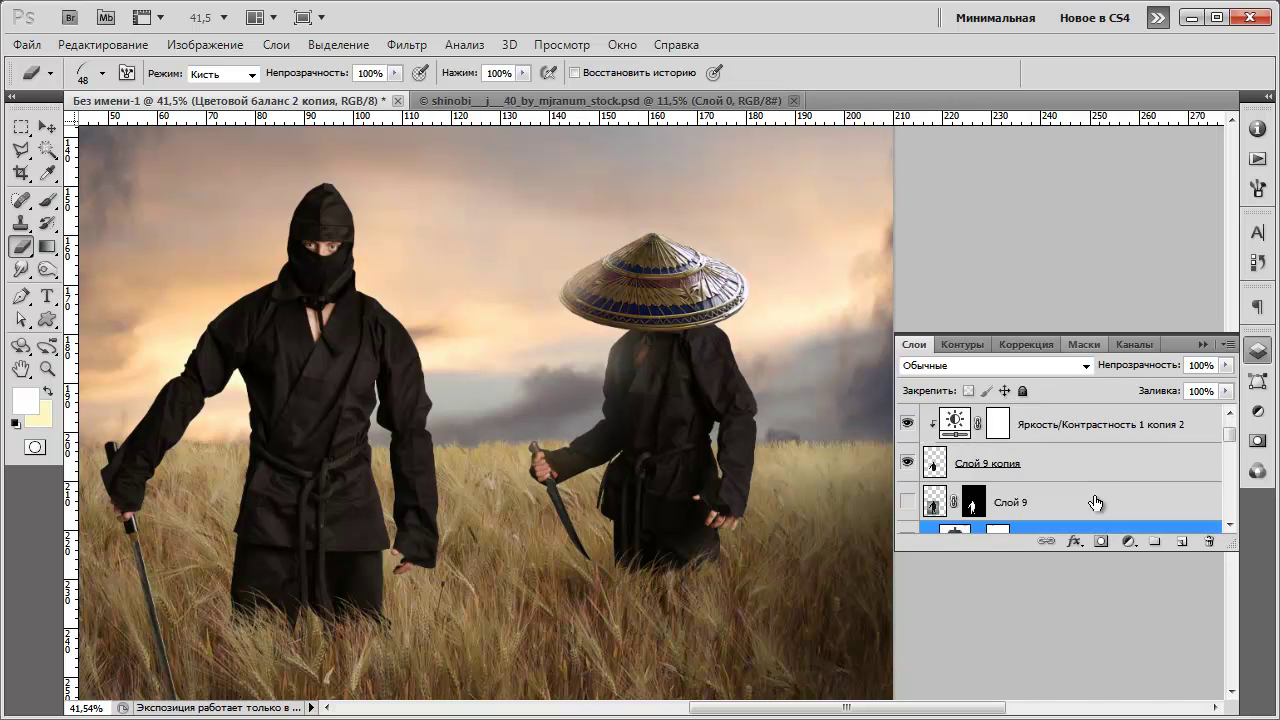
{"action": "left_click", "coordinate": [1083, 476]}
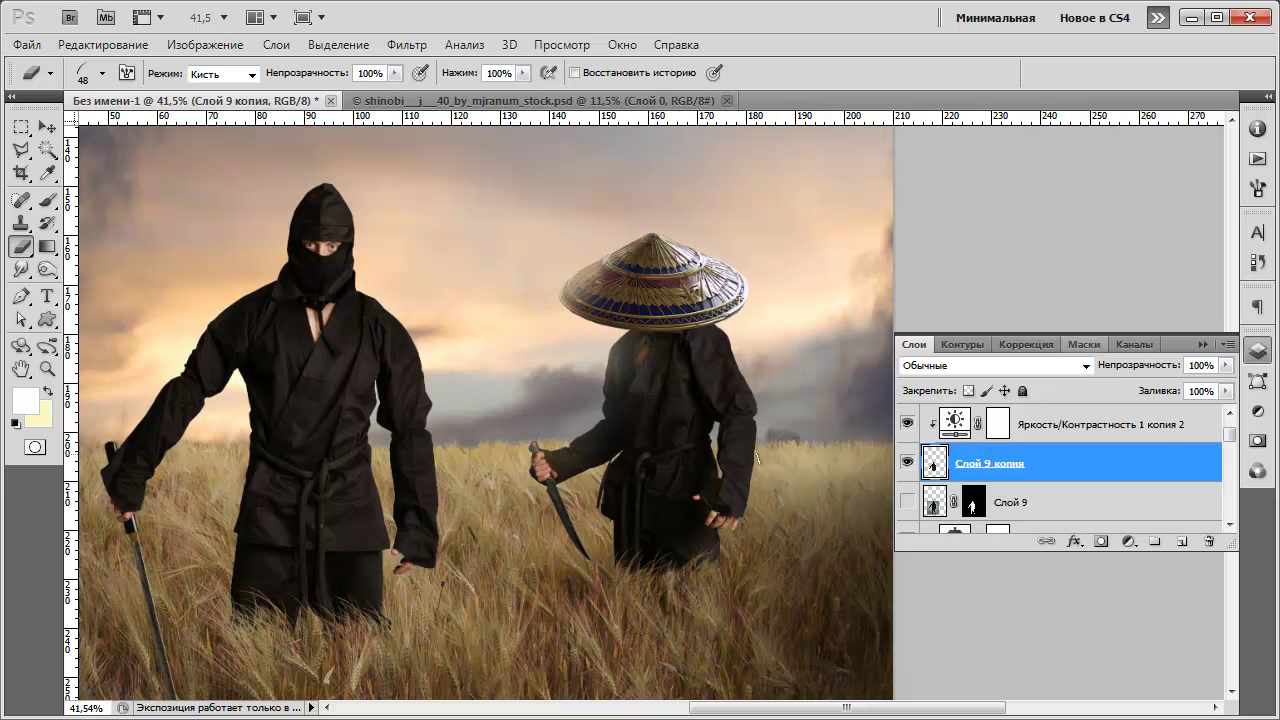
{"action": "right_click", "coordinate": [46, 272]}
{"action": "left_click", "coordinate": [113, 292]}
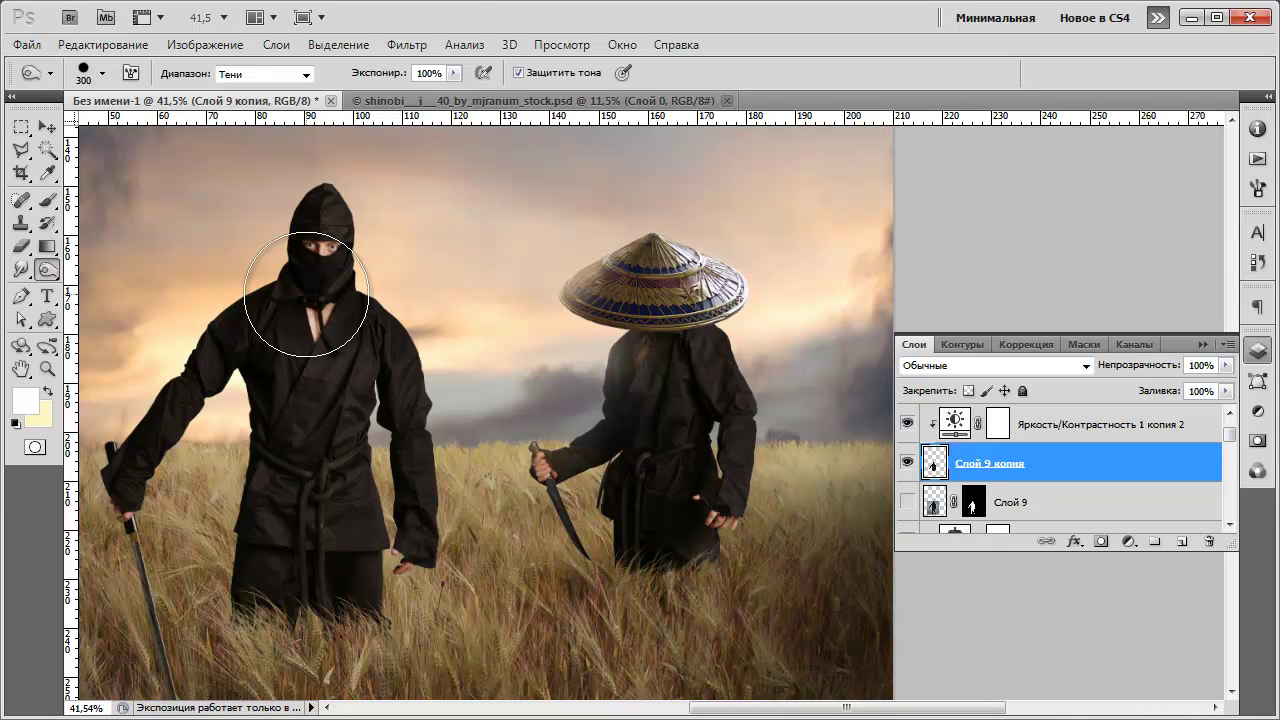
{"action": "right_click", "coordinate": [307, 295]}
{"action": "left_click_drag", "start_coordinate": [526, 375], "coordinate": [330, 374]}
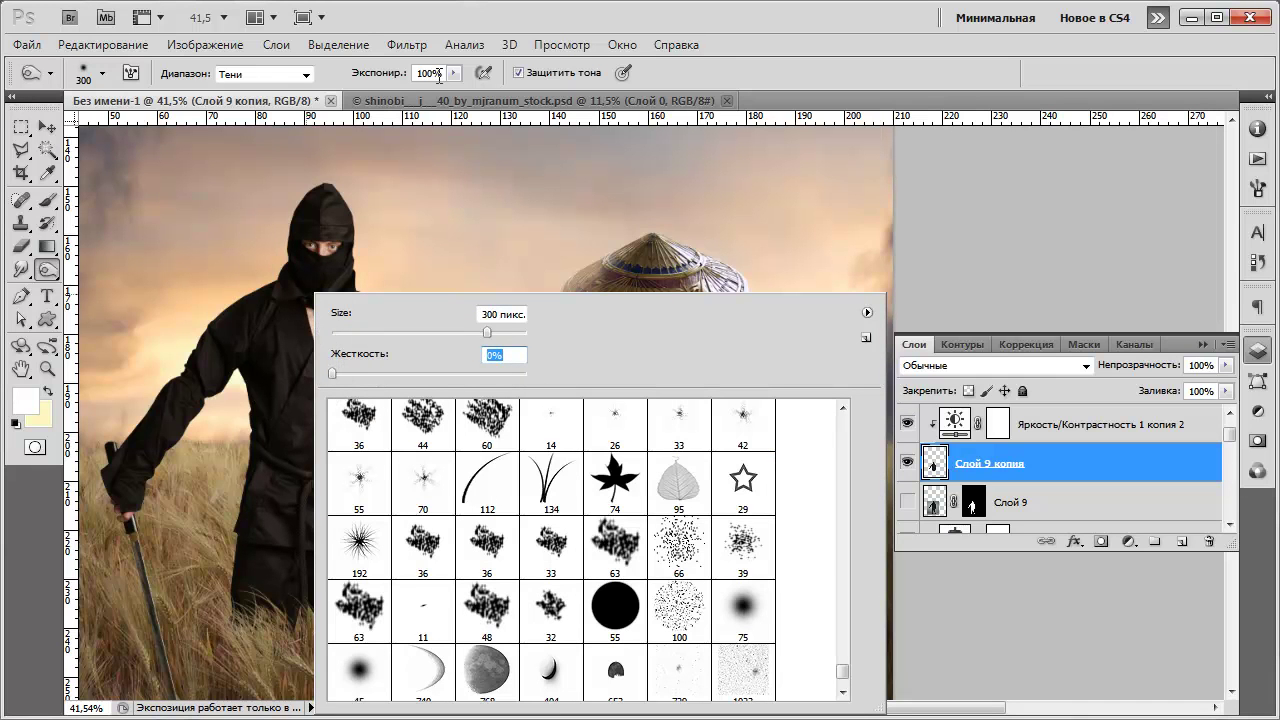
{"action": "left_click", "coordinate": [435, 74]}
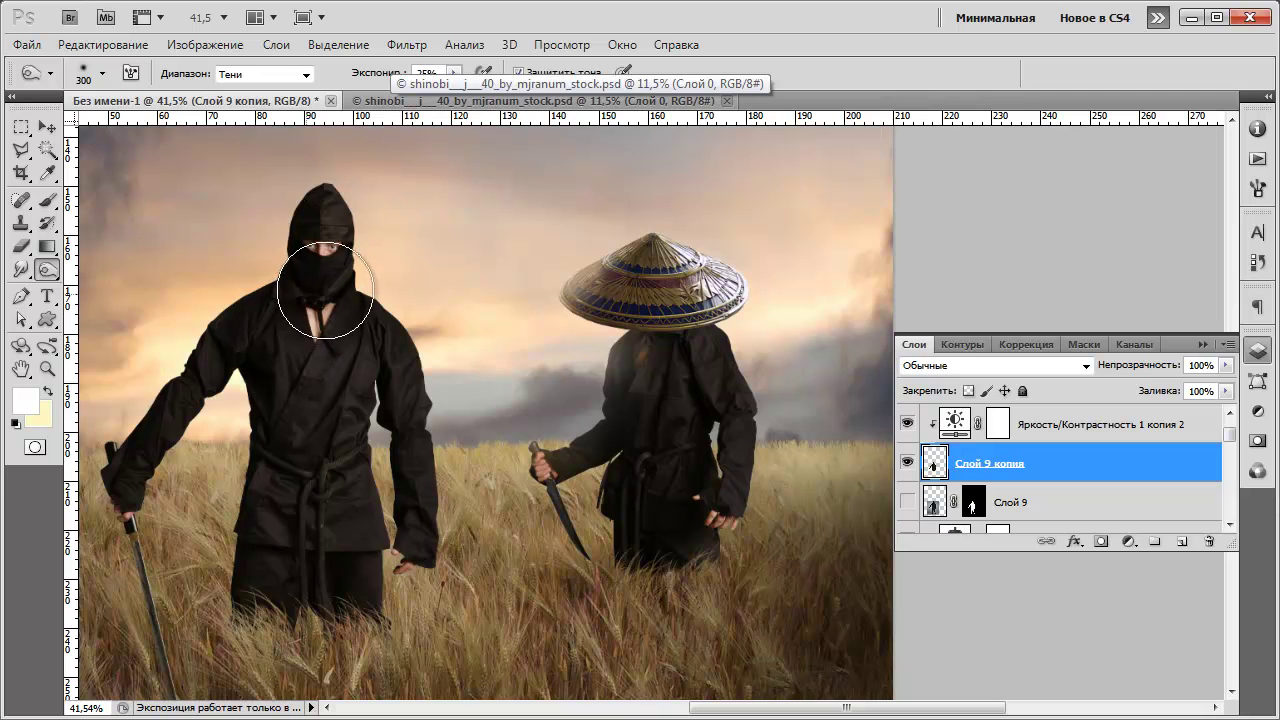
Burn the shadows on the front ninja's black robe on Слой 9 копия.
{"action": "mouse_move", "coordinate": [320, 490]}
{"action": "left_mouse_down"}
{"action": "mouse_move", "coordinate": [314, 571]}
{"action": "mouse_move", "coordinate": [297, 334]}
{"action": "mouse_move", "coordinate": [300, 595]}
{"action": "mouse_move", "coordinate": [337, 594]}
{"action": "mouse_move", "coordinate": [320, 243]}
{"action": "mouse_move", "coordinate": [357, 337]}
{"action": "mouse_move", "coordinate": [348, 435]}
{"action": "mouse_move", "coordinate": [309, 371]}
{"action": "mouse_move", "coordinate": [400, 369]}
{"action": "left_mouse_up"}
{"action": "key", "text": "ctrl+0"}
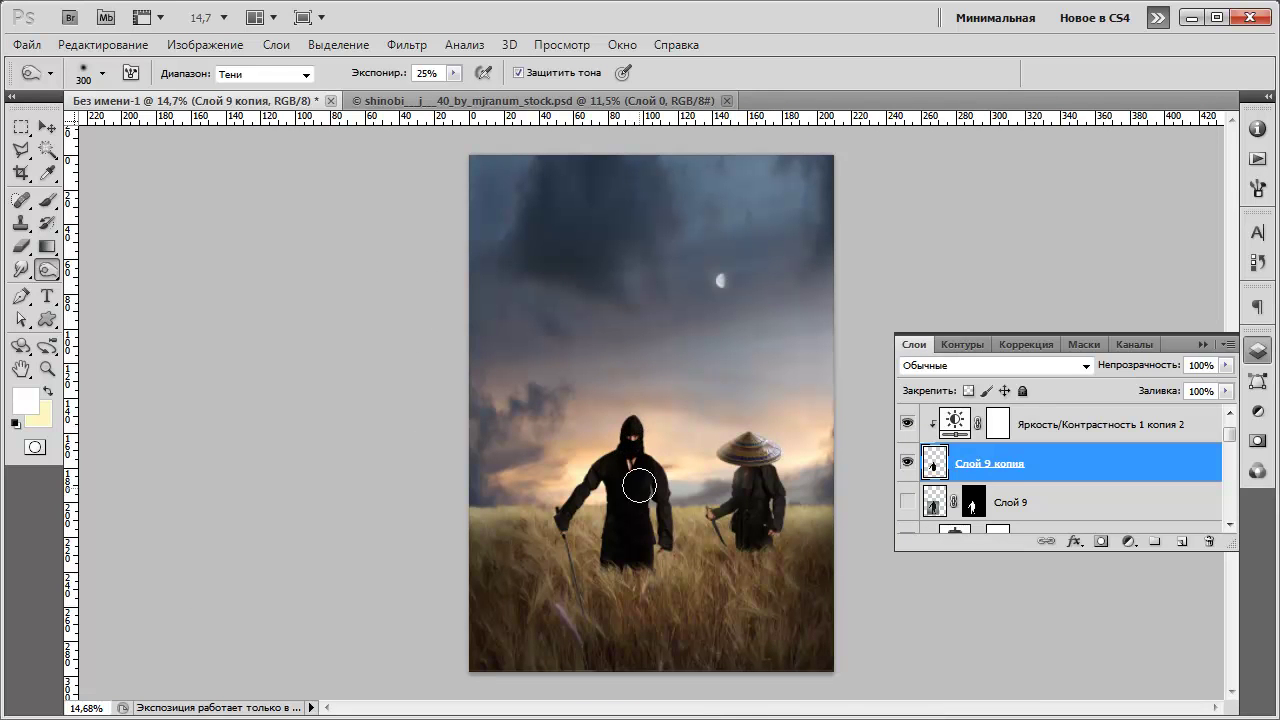
{"action": "scroll", "coordinate": [640, 545], "scroll_direction": "up", "scroll_amount": 5}
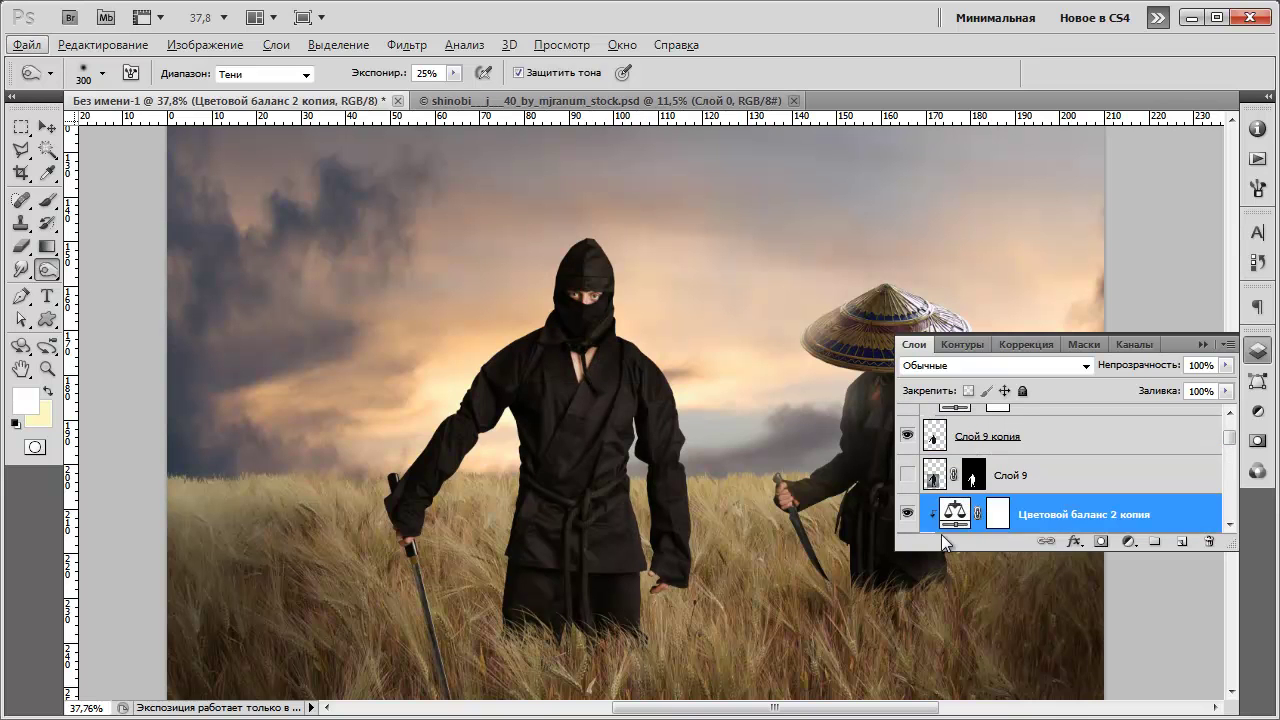
{"action": "left_click", "coordinate": [937, 448]}
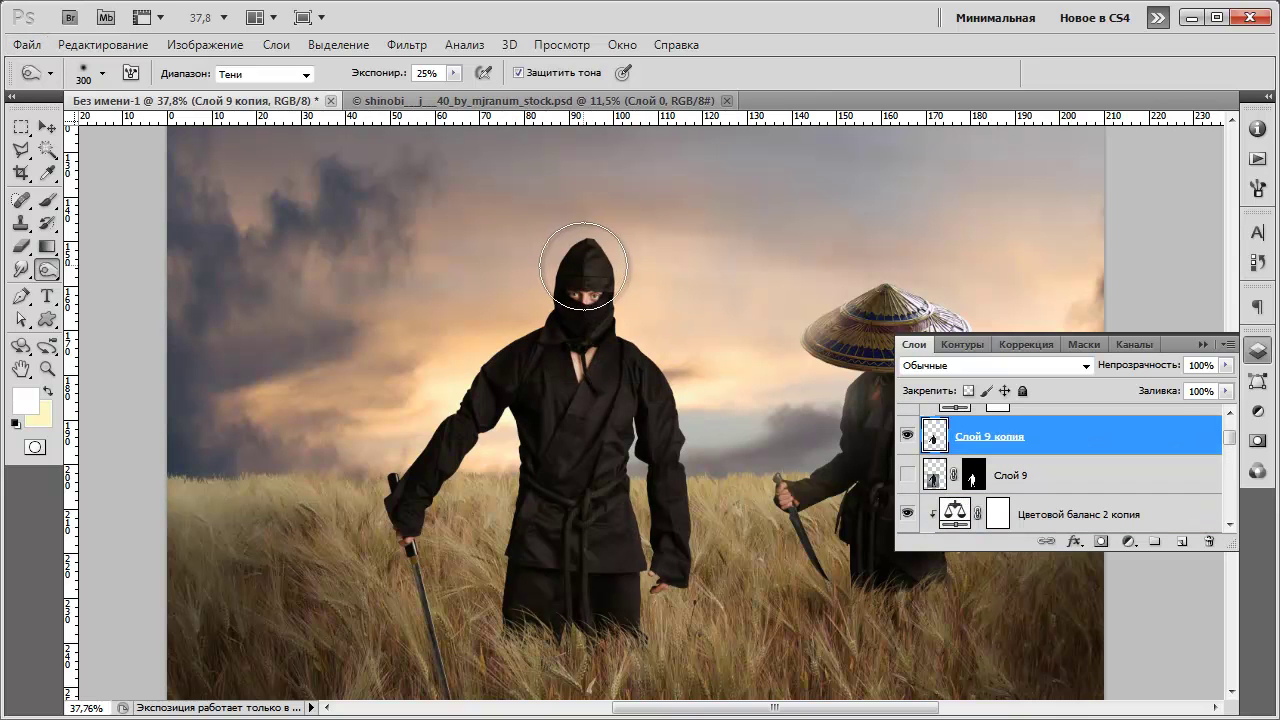
{"action": "mouse_move", "coordinate": [583, 428]}
{"action": "left_mouse_down"}
{"action": "mouse_move", "coordinate": [571, 606]}
{"action": "mouse_move", "coordinate": [563, 428]}
{"action": "mouse_move", "coordinate": [612, 365]}
{"action": "mouse_move", "coordinate": [606, 618]}
{"action": "mouse_move", "coordinate": [591, 528]}
{"action": "mouse_move", "coordinate": [544, 589]}
{"action": "mouse_move", "coordinate": [631, 549]}
{"action": "mouse_move", "coordinate": [631, 594]}
{"action": "mouse_move", "coordinate": [581, 577]}
{"action": "mouse_move", "coordinate": [552, 541]}
{"action": "mouse_move", "coordinate": [586, 459]}
{"action": "left_mouse_up"}
{"action": "scroll", "coordinate": [586, 459], "scroll_direction": "down", "scroll_amount": 2}
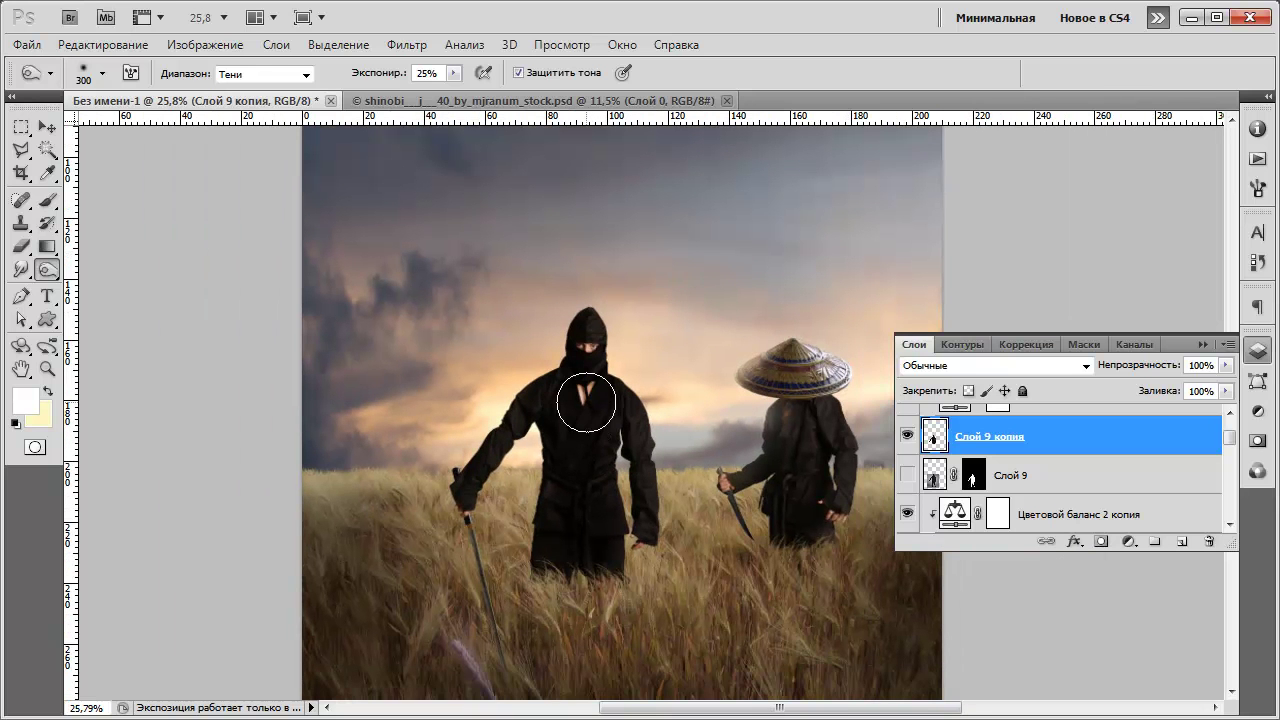
{"action": "scroll", "coordinate": [586, 404], "scroll_direction": "down", "scroll_amount": 3}
{"action": "scroll", "coordinate": [1198, 490], "scroll_direction": "up", "scroll_amount": 2}
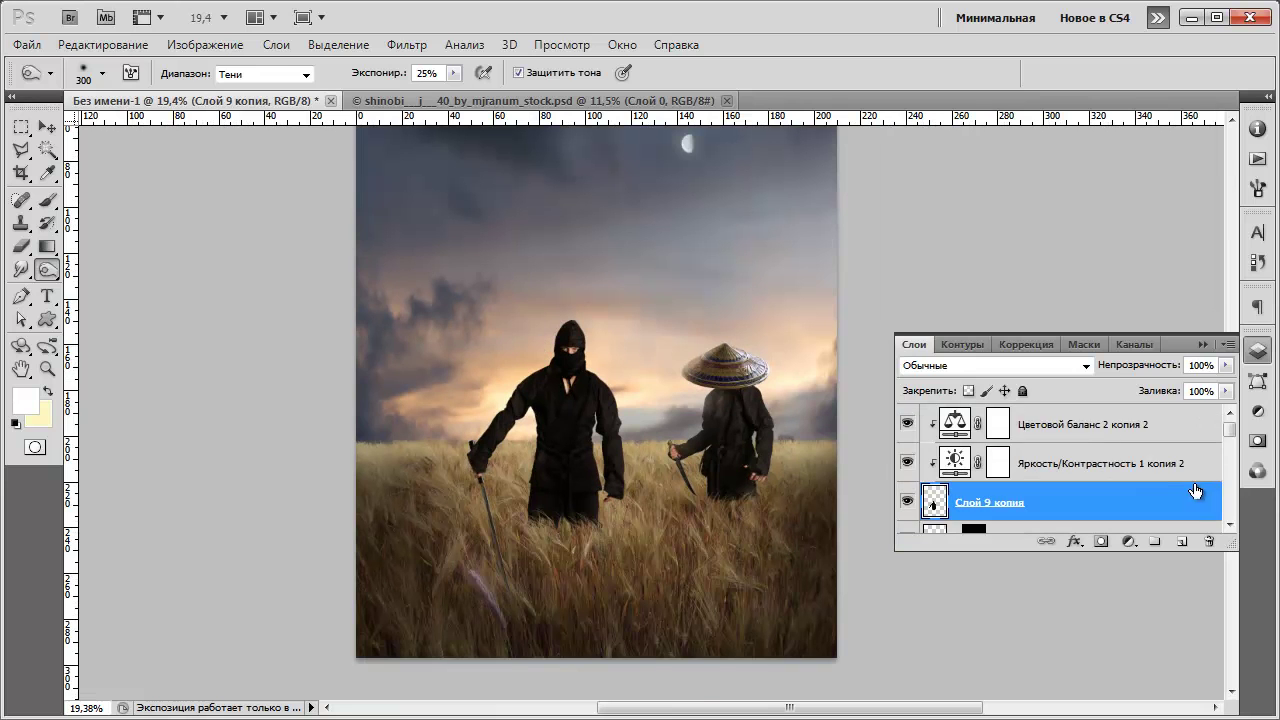
Add an empty layer above the front ninja's adjustment layers and set up a soft black 150 px Brush.
{"action": "left_click", "coordinate": [1148, 440]}
{"action": "left_click", "coordinate": [1182, 541]}
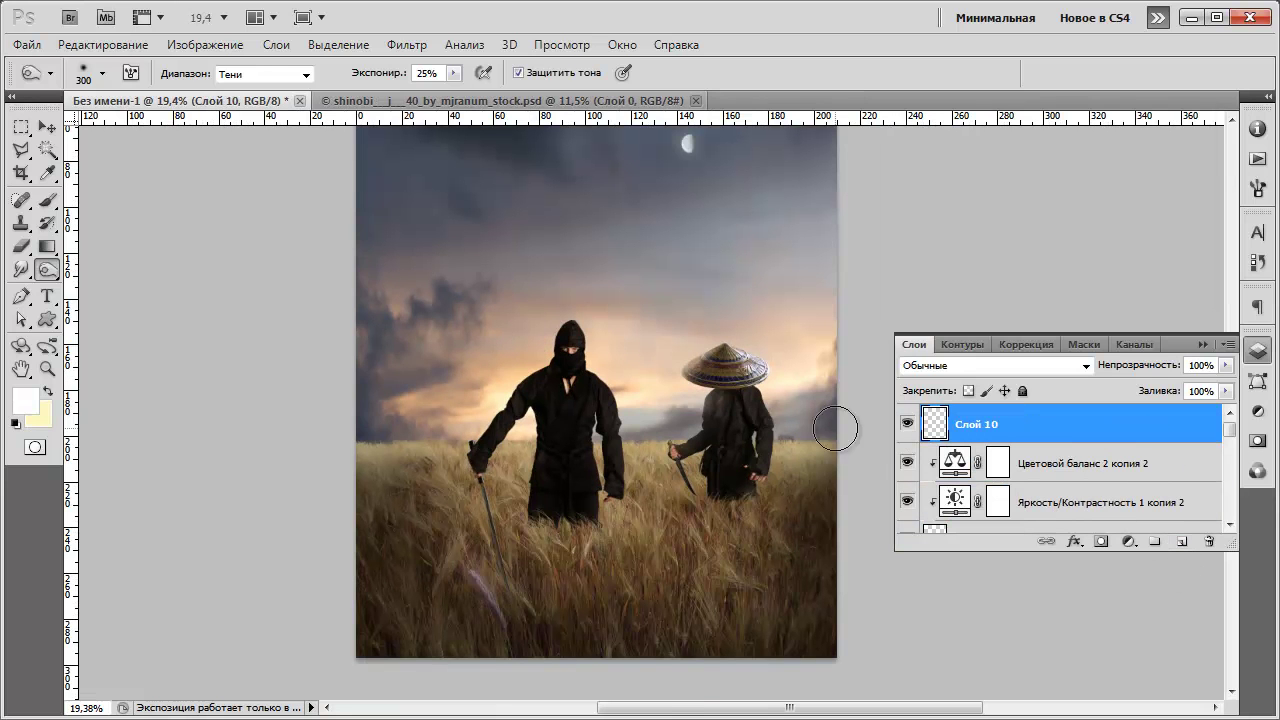
{"action": "left_click", "coordinate": [16, 422]}
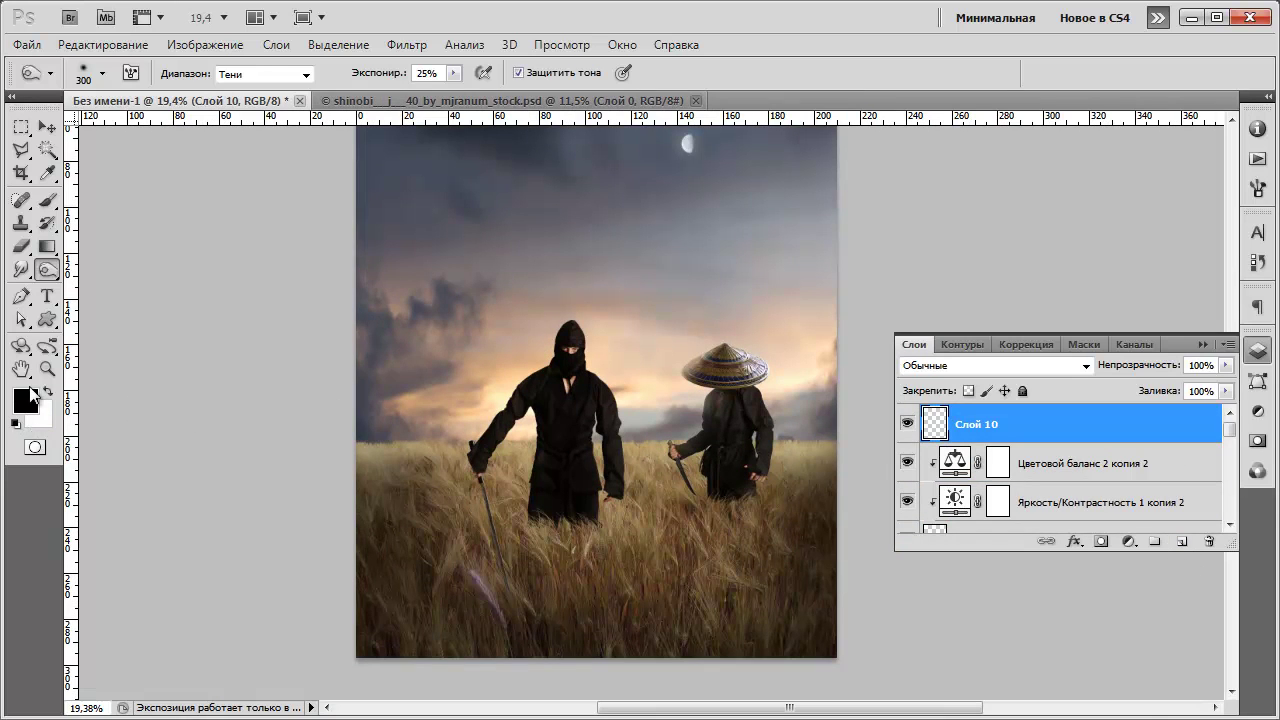
{"action": "left_click", "coordinate": [47, 200]}
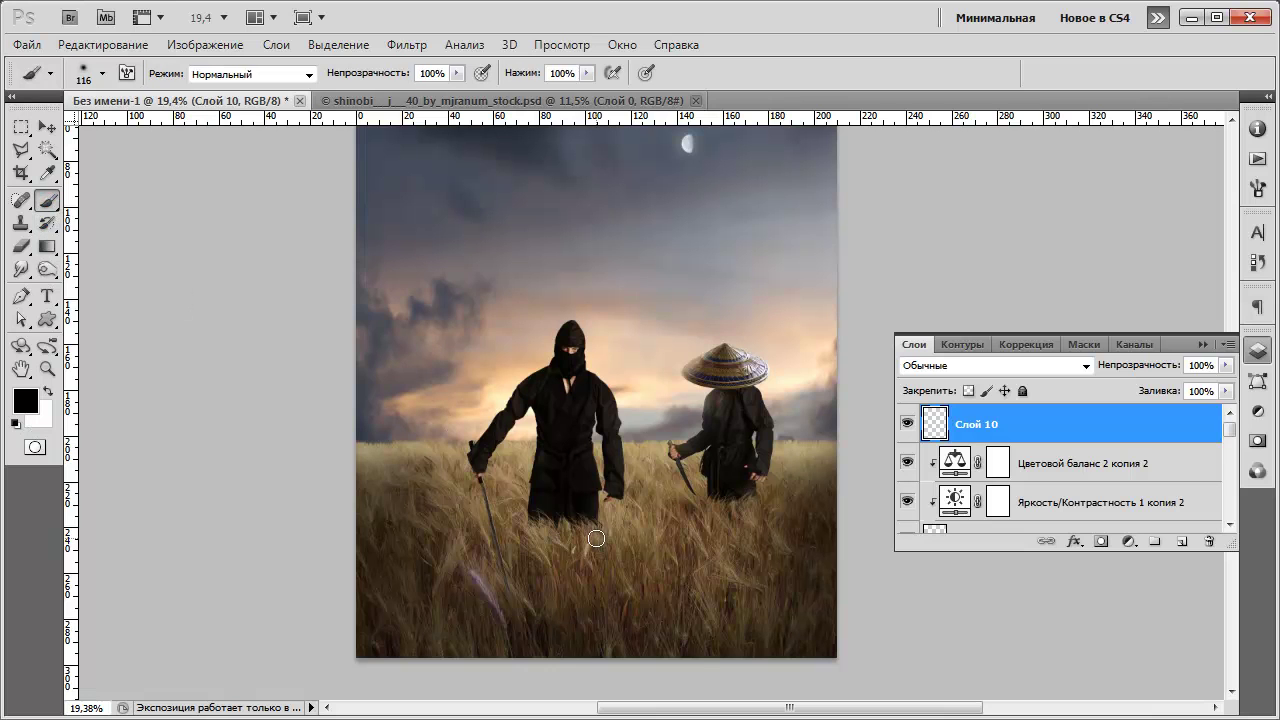
{"action": "right_click", "coordinate": [525, 530]}
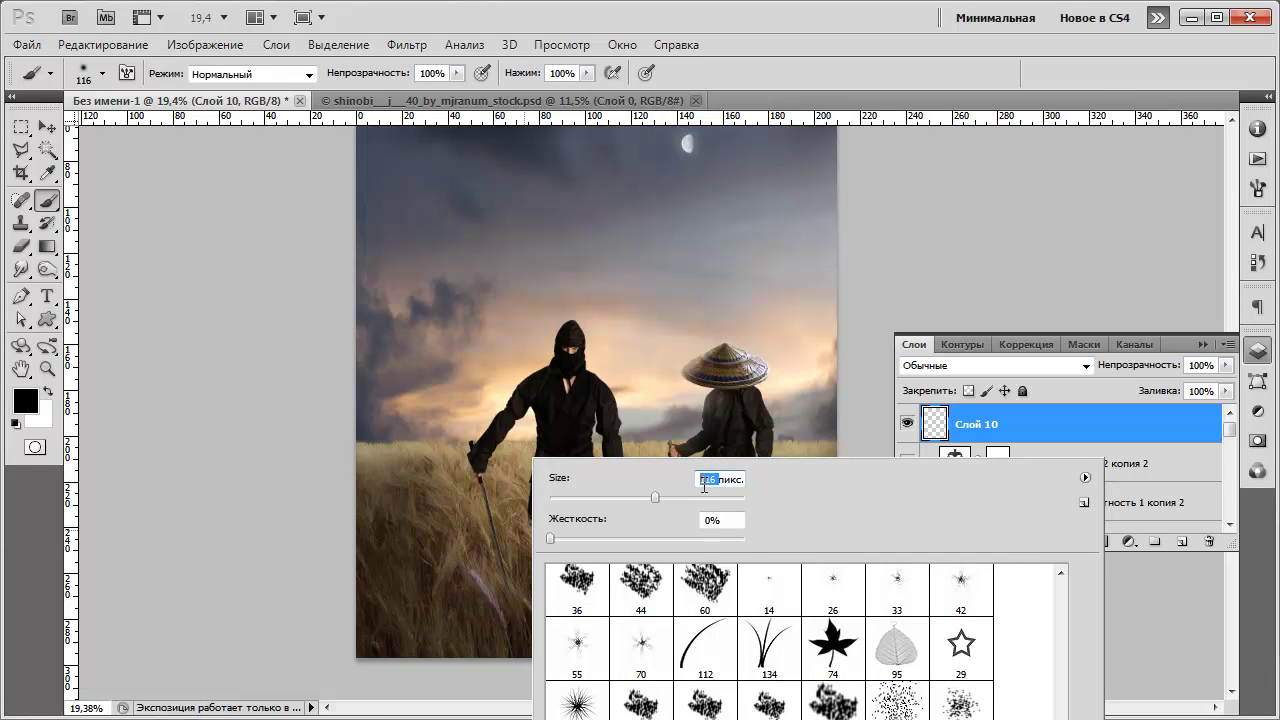
{"action": "type", "text": "150"}
{"action": "key", "text": "Return"}
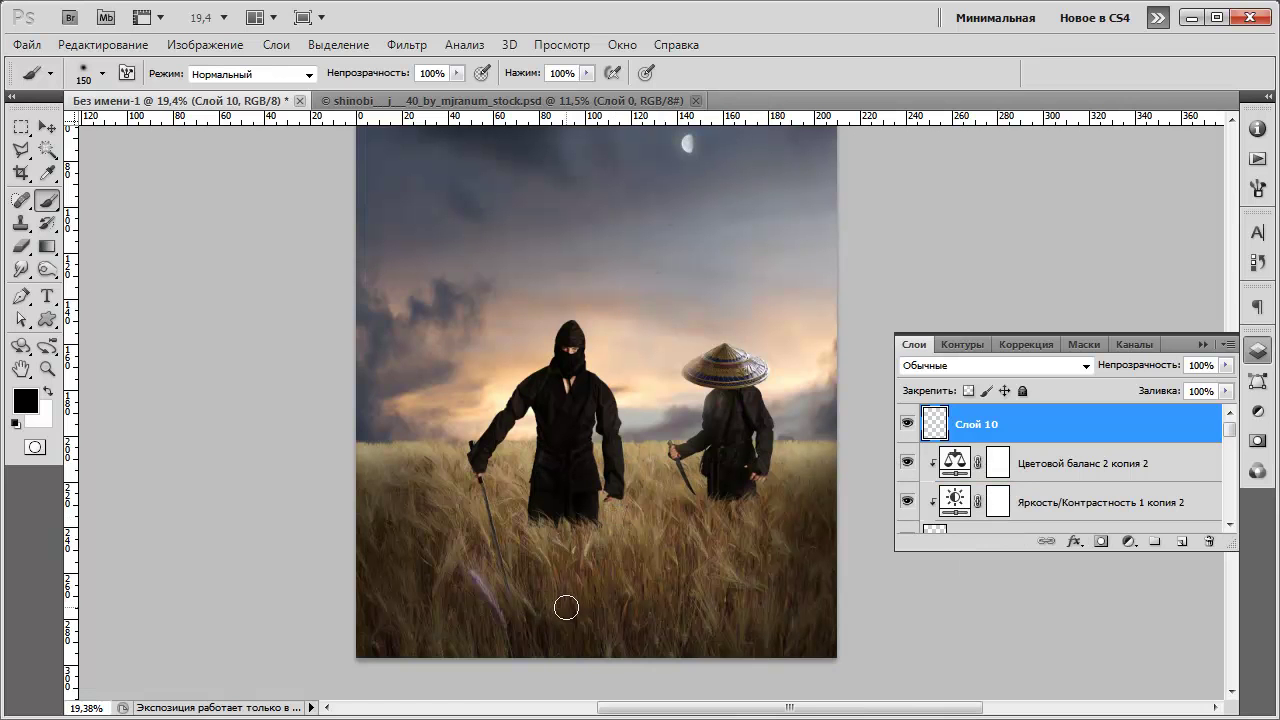
Paint black shadows over the grass below both ninjas' legs and set the layer's opacity to 50%.
{"action": "scroll", "coordinate": [565, 602], "scroll_direction": "up", "scroll_amount": 3}
{"action": "mouse_move", "coordinate": [522, 478]}
{"action": "left_mouse_down"}
{"action": "mouse_move", "coordinate": [553, 612]}
{"action": "mouse_move", "coordinate": [544, 481]}
{"action": "mouse_move", "coordinate": [564, 591]}
{"action": "mouse_move", "coordinate": [568, 471]}
{"action": "mouse_move", "coordinate": [620, 597]}
{"action": "mouse_move", "coordinate": [596, 462]}
{"action": "mouse_move", "coordinate": [617, 597]}
{"action": "mouse_move", "coordinate": [605, 614]}
{"action": "mouse_move", "coordinate": [575, 600]}
{"action": "mouse_move", "coordinate": [580, 590]}
{"action": "mouse_move", "coordinate": [579, 639]}
{"action": "mouse_move", "coordinate": [523, 457]}
{"action": "left_mouse_up"}
{"action": "mouse_move", "coordinate": [811, 430]}
{"action": "left_mouse_down"}
{"action": "mouse_move", "coordinate": [825, 565]}
{"action": "mouse_move", "coordinate": [844, 544]}
{"action": "mouse_move", "coordinate": [862, 425]}
{"action": "mouse_move", "coordinate": [835, 547]}
{"action": "mouse_move", "coordinate": [835, 441]}
{"action": "mouse_move", "coordinate": [844, 521]}
{"action": "mouse_move", "coordinate": [870, 573]}
{"action": "mouse_move", "coordinate": [855, 465]}
{"action": "mouse_move", "coordinate": [878, 527]}
{"action": "mouse_move", "coordinate": [879, 560]}
{"action": "mouse_move", "coordinate": [844, 564]}
{"action": "mouse_move", "coordinate": [861, 445]}
{"action": "mouse_move", "coordinate": [897, 562]}
{"action": "mouse_move", "coordinate": [857, 568]}
{"action": "left_mouse_up"}
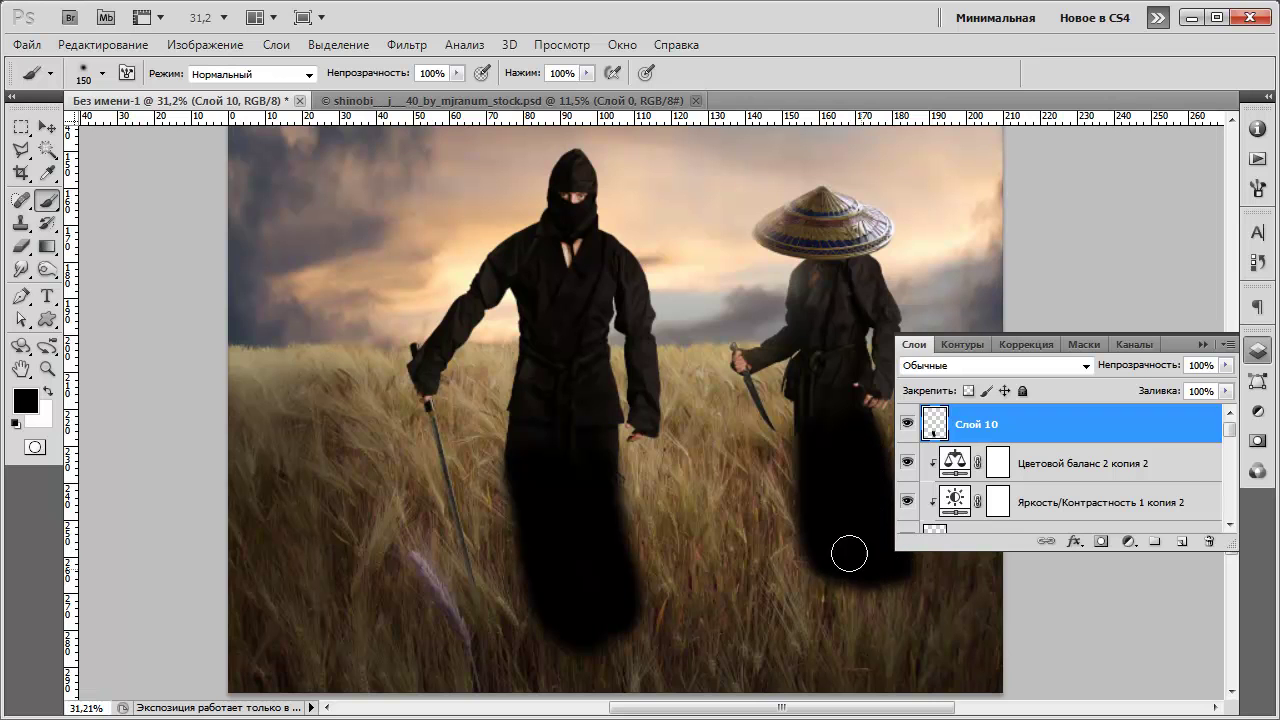
{"action": "mouse_move", "coordinate": [823, 459]}
{"action": "left_mouse_down"}
{"action": "mouse_move", "coordinate": [808, 426]}
{"action": "mouse_move", "coordinate": [805, 440]}
{"action": "left_mouse_up"}
{"action": "scroll", "coordinate": [733, 511], "scroll_direction": "down", "scroll_amount": 2}
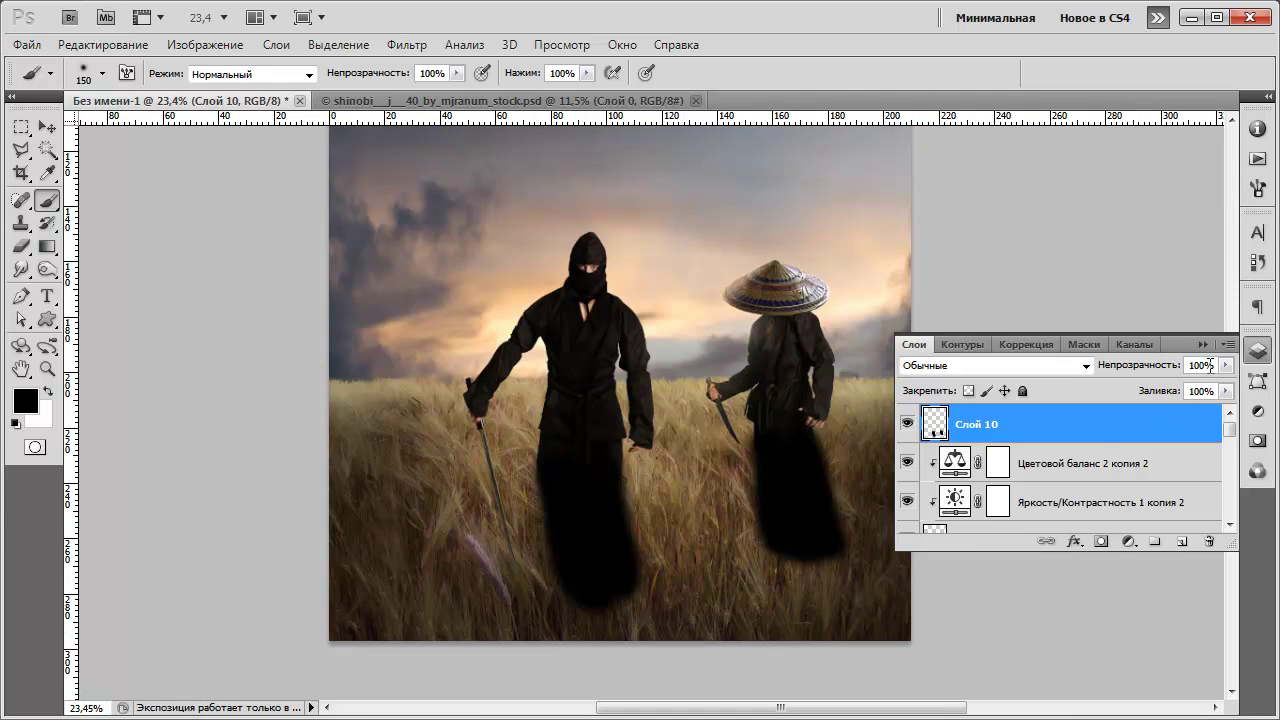
{"action": "type", "text": "50"}
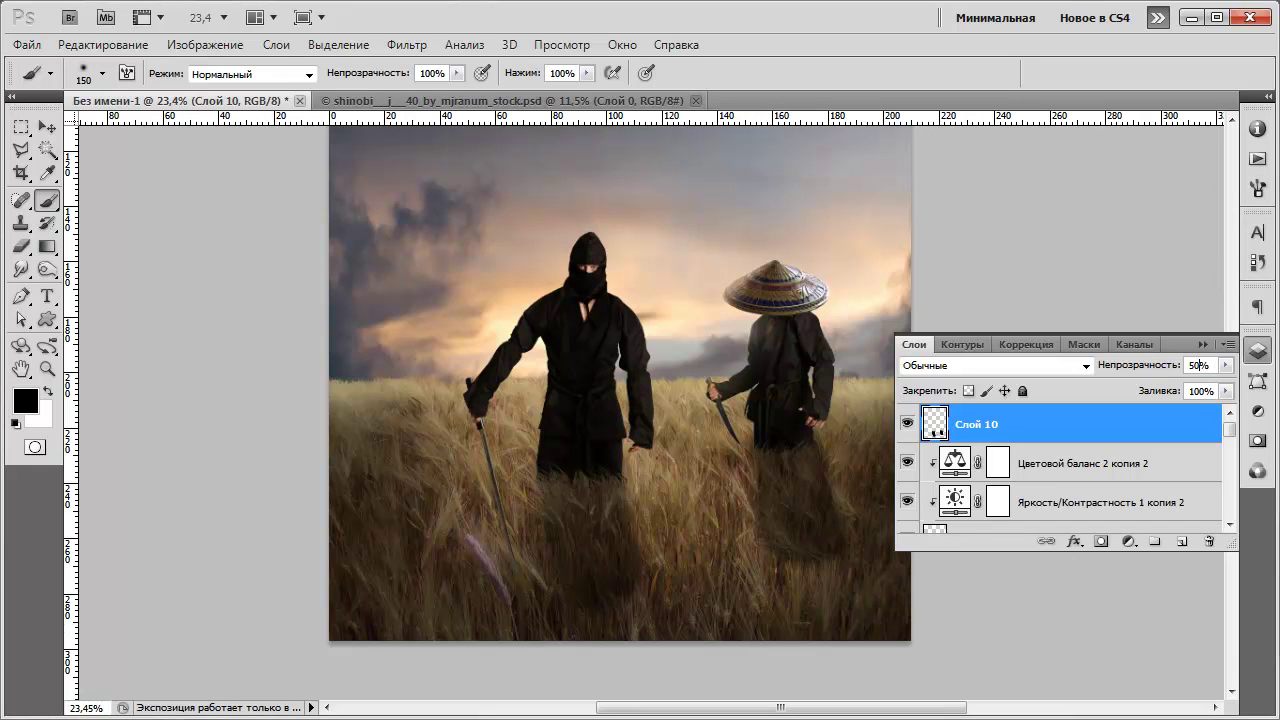
Apply a Gaussian Blur with a 33,6 px radius to the painted shadow layer.
{"action": "left_click", "coordinate": [396, 45]}
{"action": "mouse_move", "coordinate": [537, 283]}
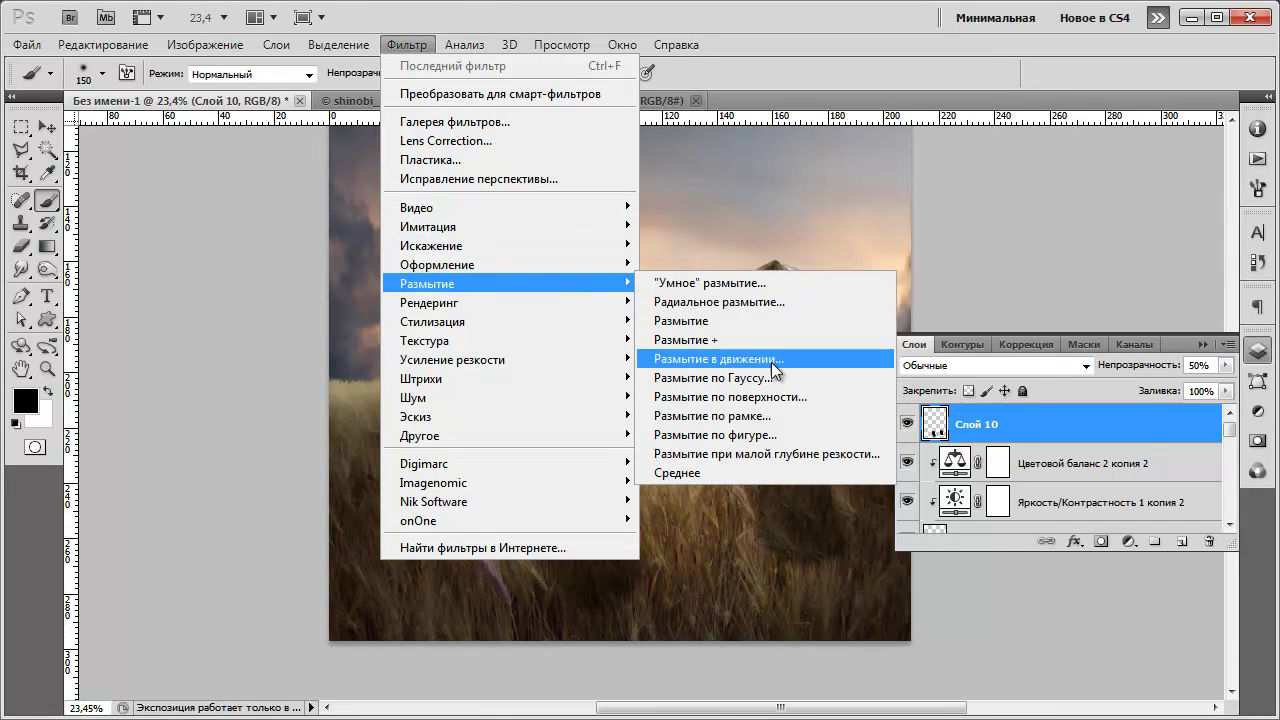
{"action": "left_click", "coordinate": [773, 374]}
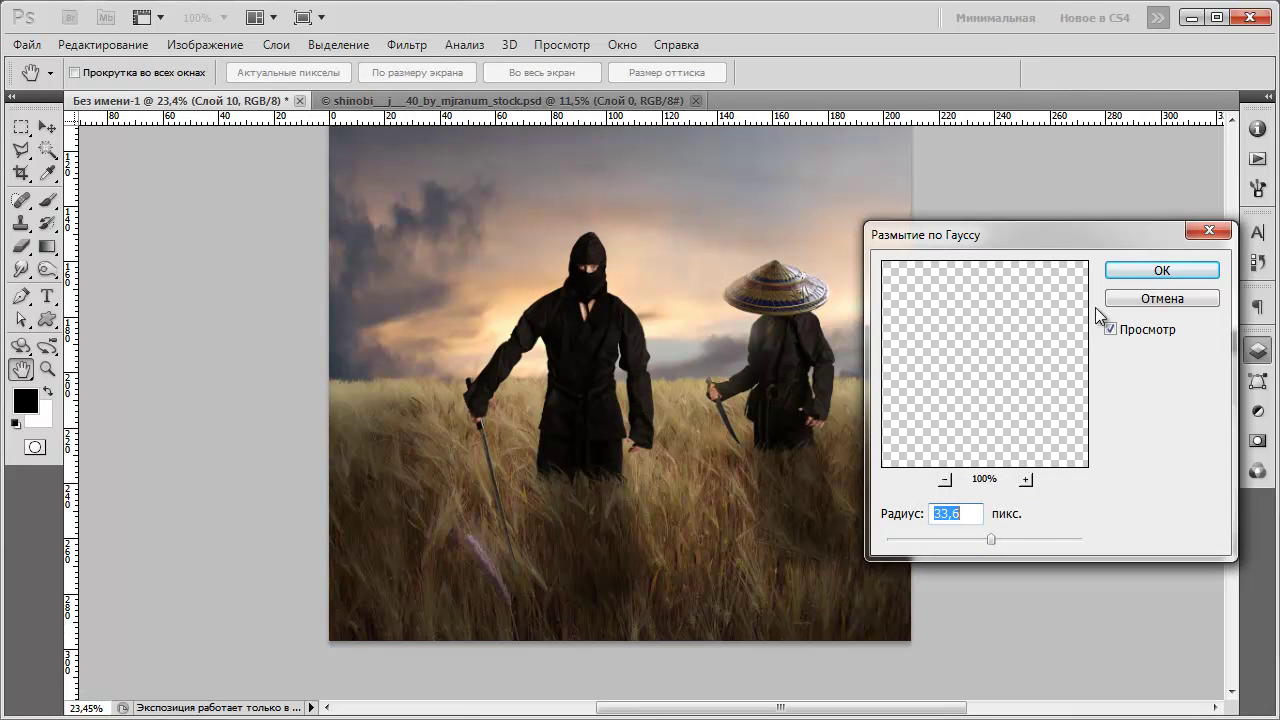
{"action": "left_click", "coordinate": [1129, 276]}
Transform the blurred shadow layer, stretching its height to about 124% and skewing it about 8.9° so the shadows slant down across the grass.
{"action": "left_click", "coordinate": [103, 45]}
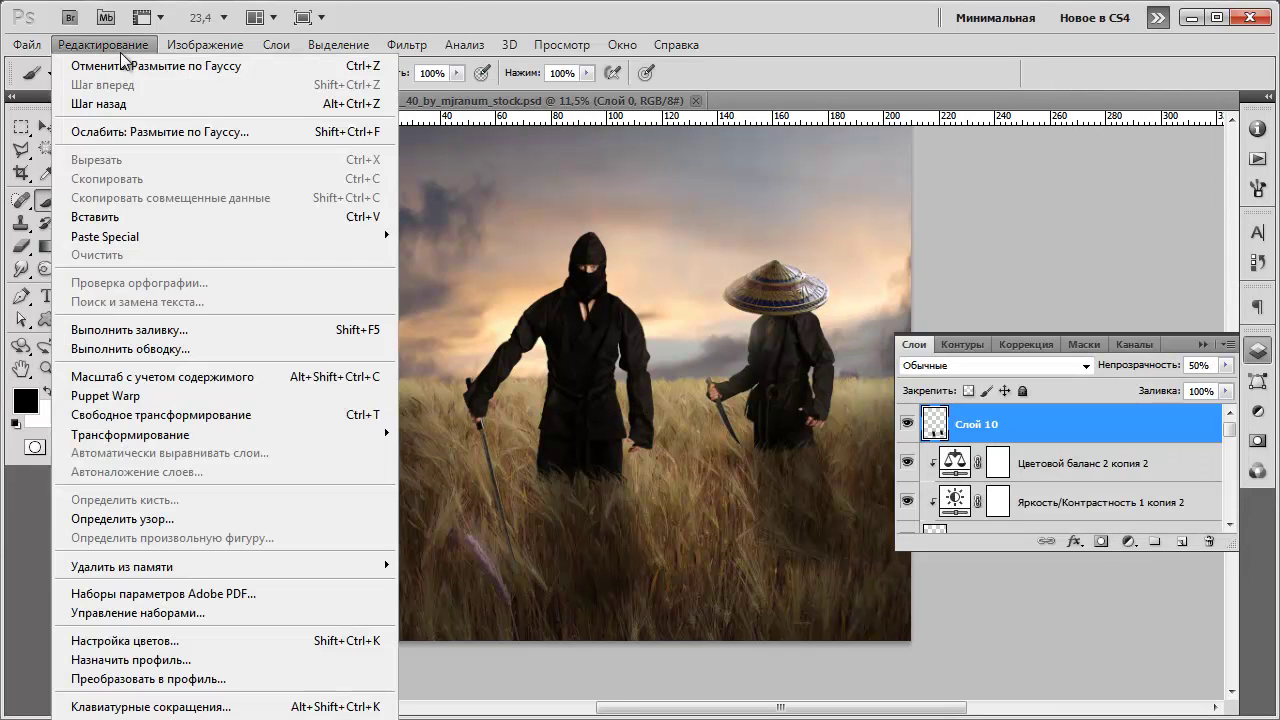
{"action": "mouse_move", "coordinate": [337, 438]}
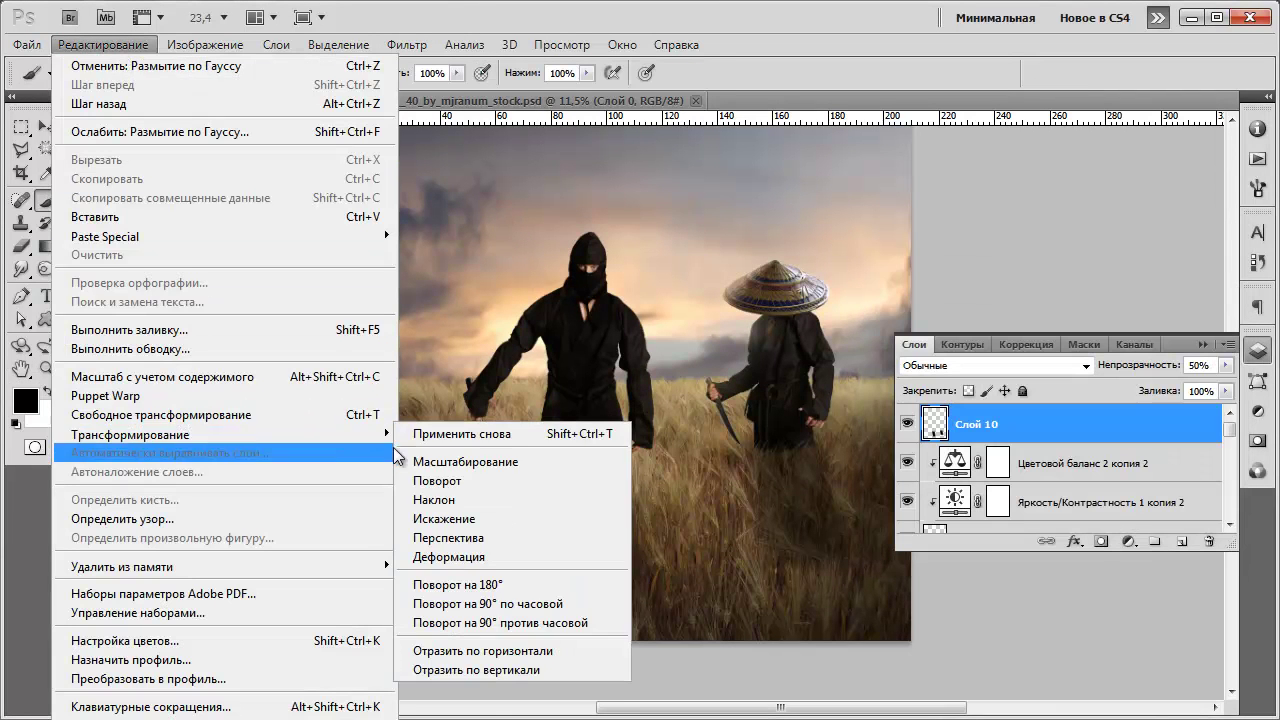
{"action": "left_click", "coordinate": [495, 539]}
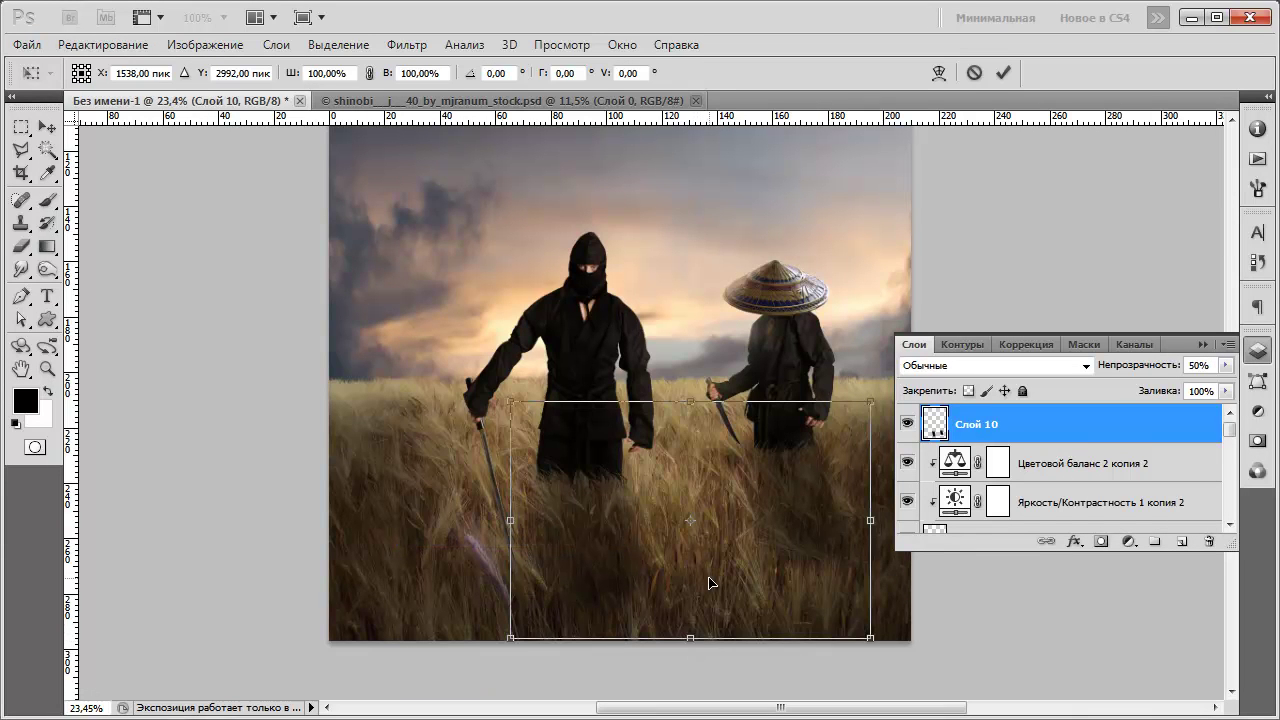
{"action": "right_click", "coordinate": [700, 638]}
{"action": "left_click", "coordinate": [775, 677]}
{"action": "left_click_drag", "start_coordinate": [690, 641], "coordinate": [718, 696]}
{"action": "left_click_drag", "start_coordinate": [629, 551], "coordinate": [622, 550]}
{"action": "left_click_drag", "start_coordinate": [718, 697], "coordinate": [734, 695]}
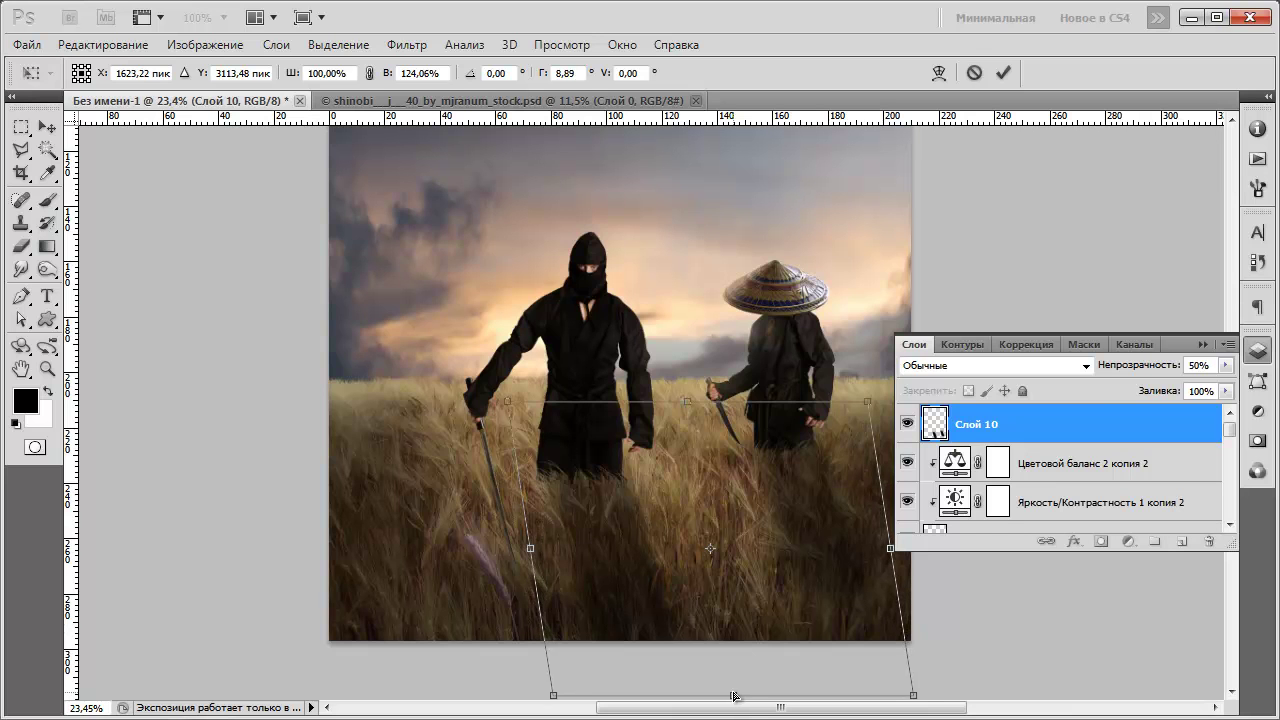
{"action": "key", "text": "Return"}
{"action": "key", "text": "b"}
Add a new layer above the shadow layer and fill it with white.
{"action": "scroll", "coordinate": [475, 432], "scroll_direction": "down", "scroll_amount": 3}
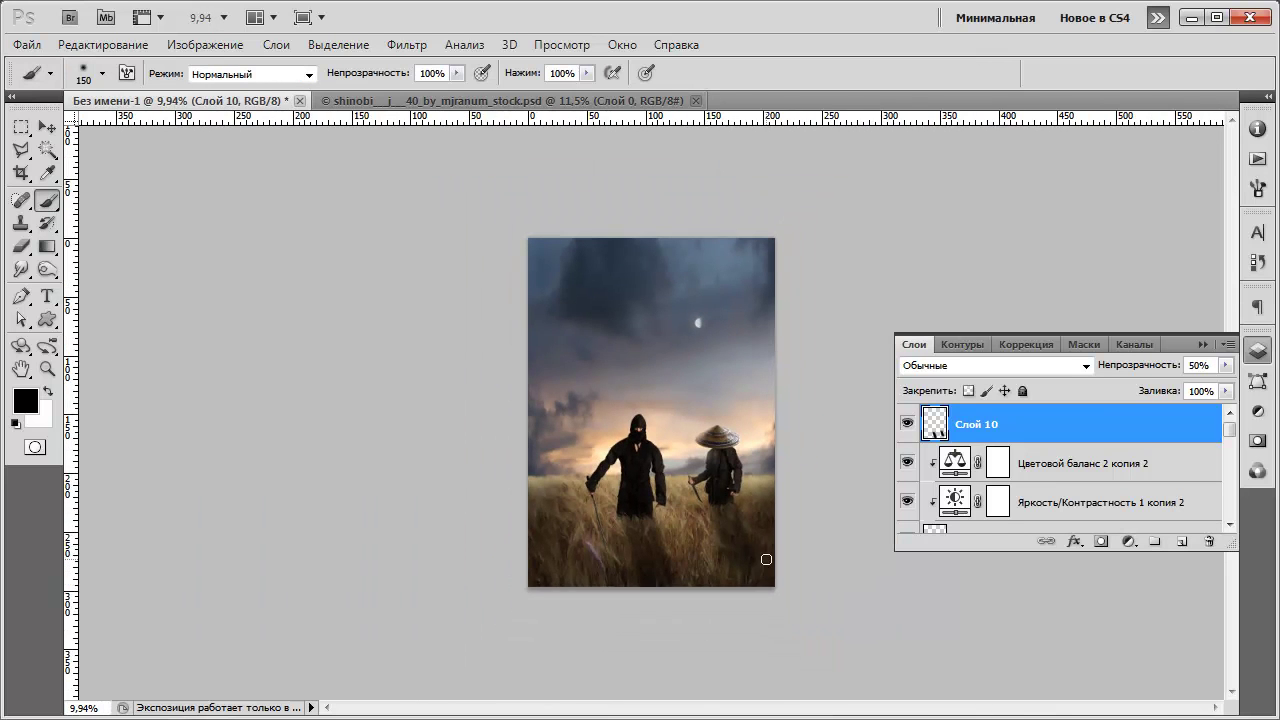
{"action": "scroll", "coordinate": [741, 551], "scroll_direction": "up", "scroll_amount": 1}
{"action": "scroll", "coordinate": [737, 441], "scroll_direction": "down", "scroll_amount": 1}
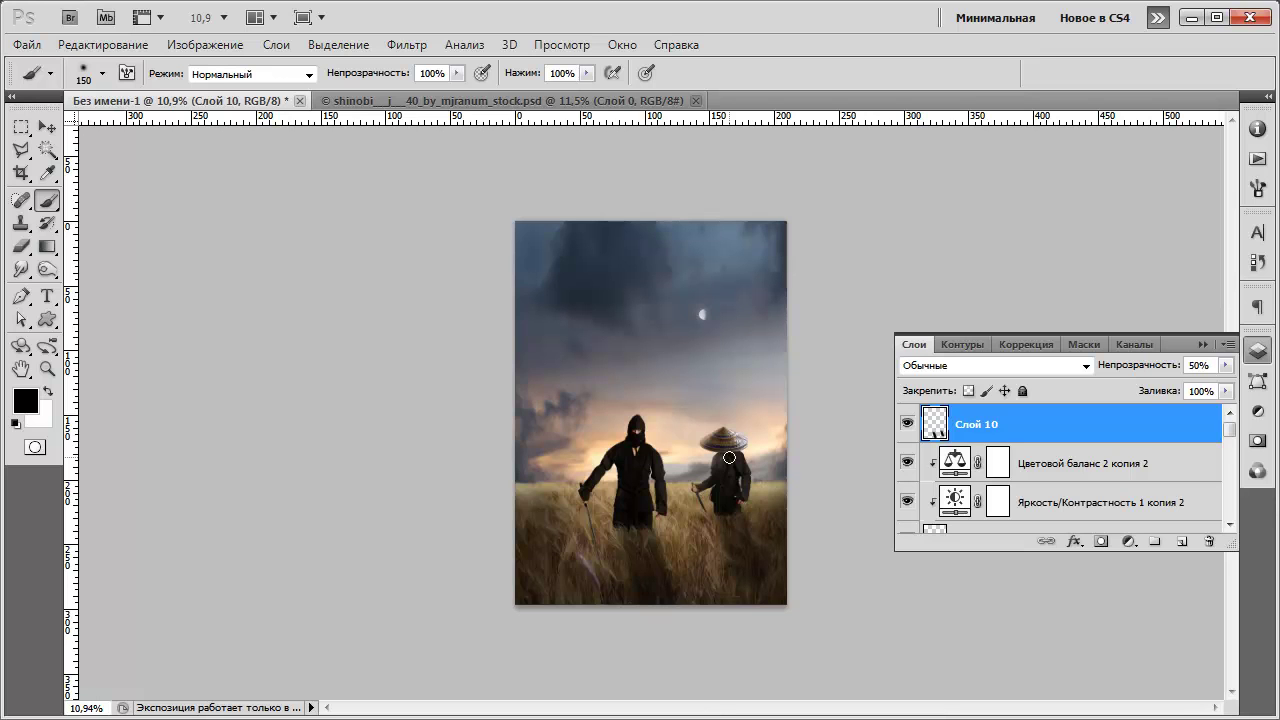
{"action": "scroll", "coordinate": [658, 493], "scroll_direction": "up", "scroll_amount": 1}
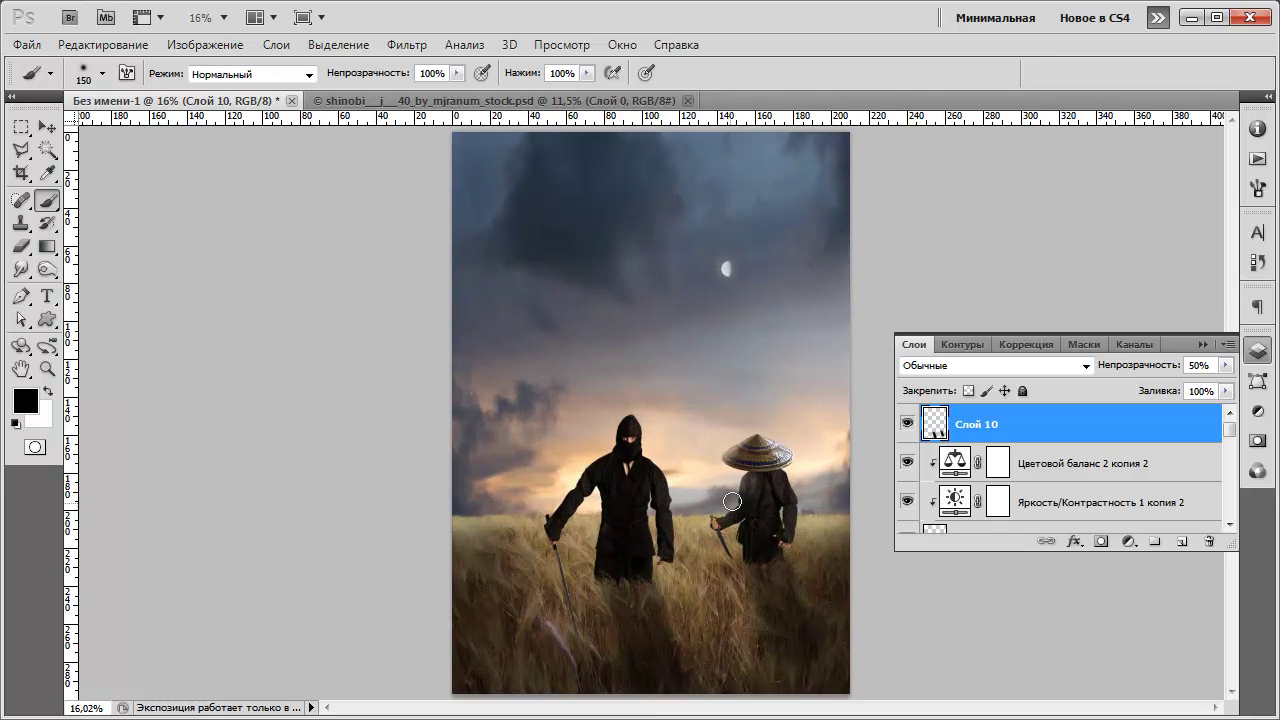
{"action": "scroll", "coordinate": [645, 460], "scroll_direction": "down", "scroll_amount": 2}
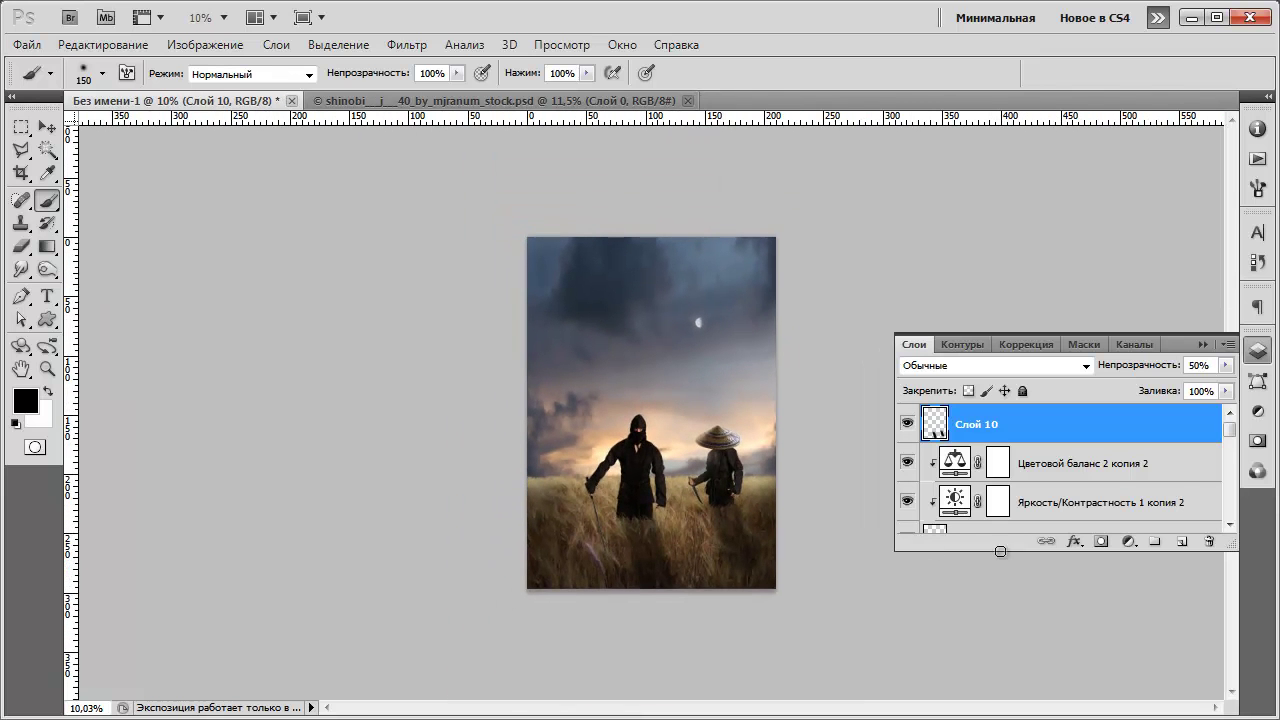
{"action": "left_click", "coordinate": [1181, 541]}
{"action": "left_click_drag", "start_coordinate": [46, 246], "coordinate": [120, 262]}
{"action": "left_click", "coordinate": [52, 392]}
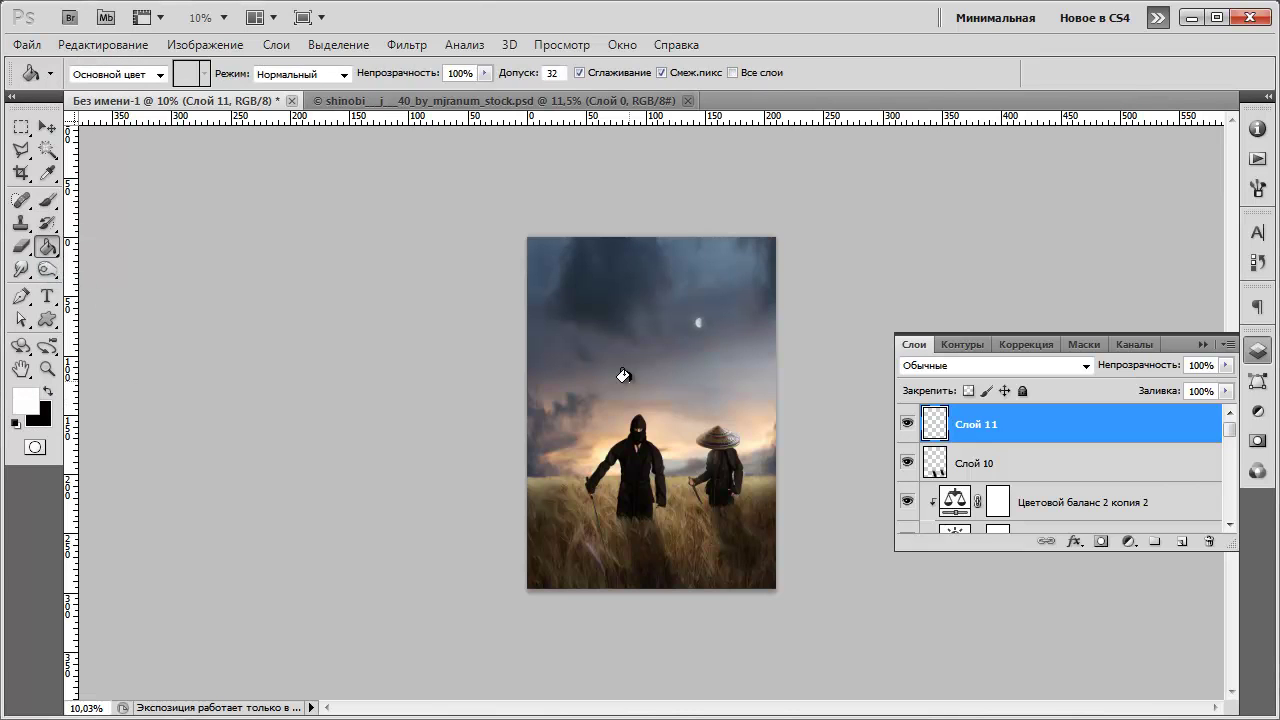
Darken the white layer's edges using Lens Correction with a custom vignette amount of -100.
{"action": "left_click", "coordinate": [400, 46]}
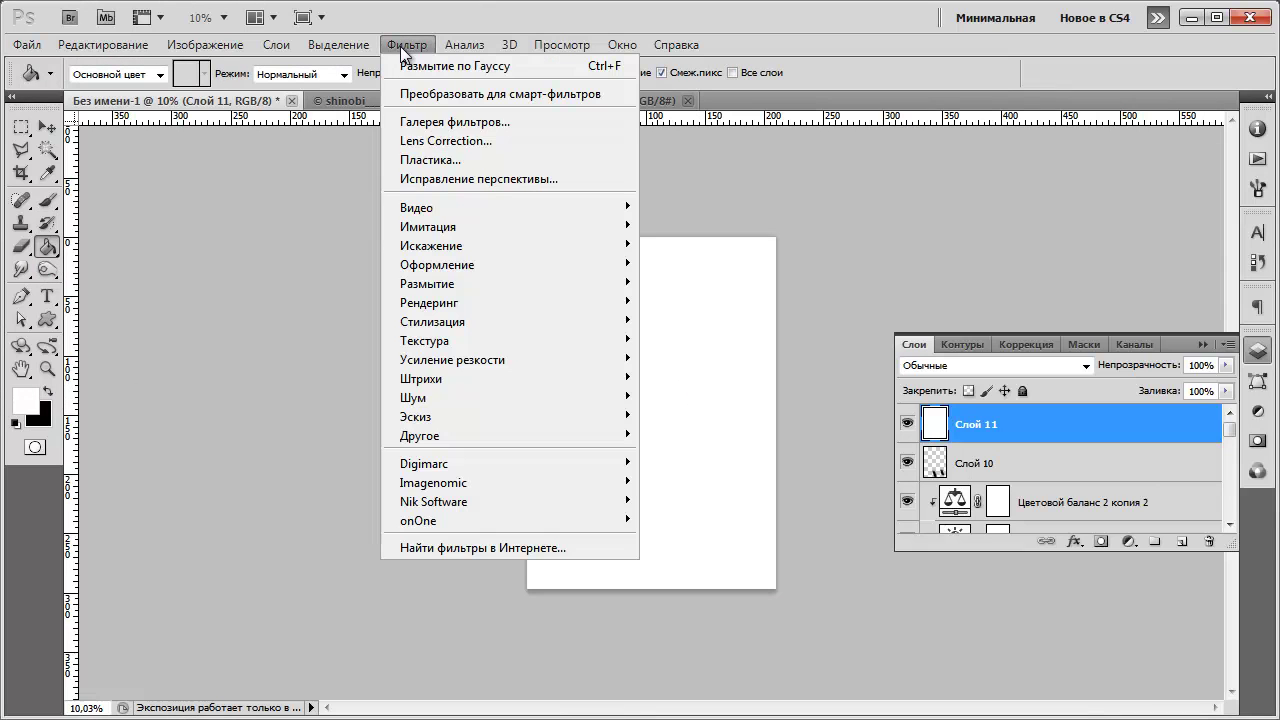
{"action": "left_click", "coordinate": [444, 138]}
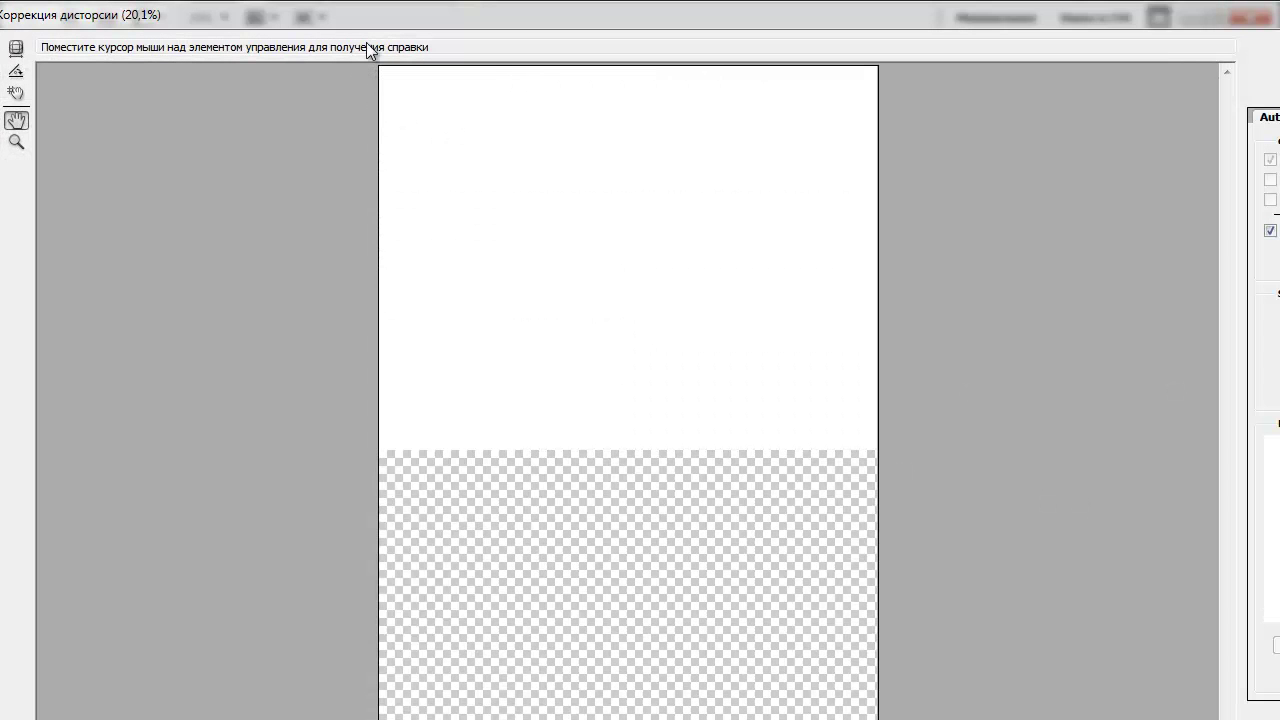
{"action": "left_click_drag", "start_coordinate": [562, 14], "coordinate": [225, 36]}
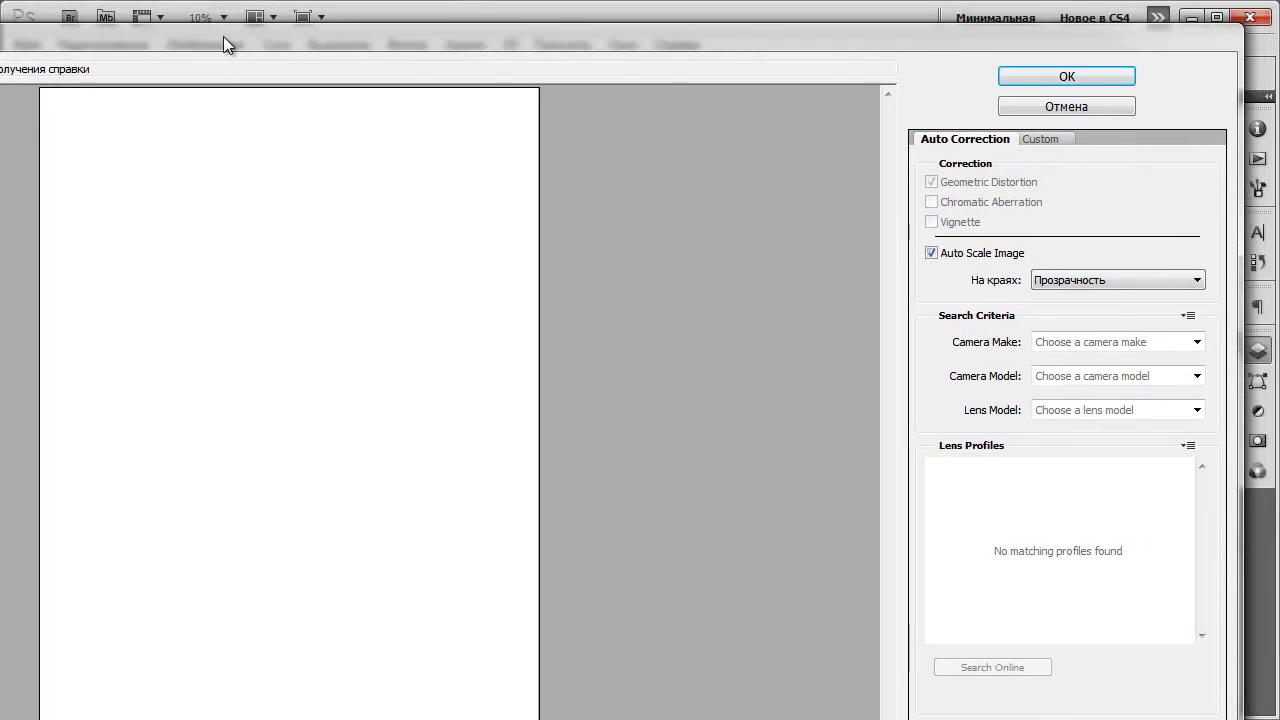
{"action": "left_click", "coordinate": [1045, 140]}
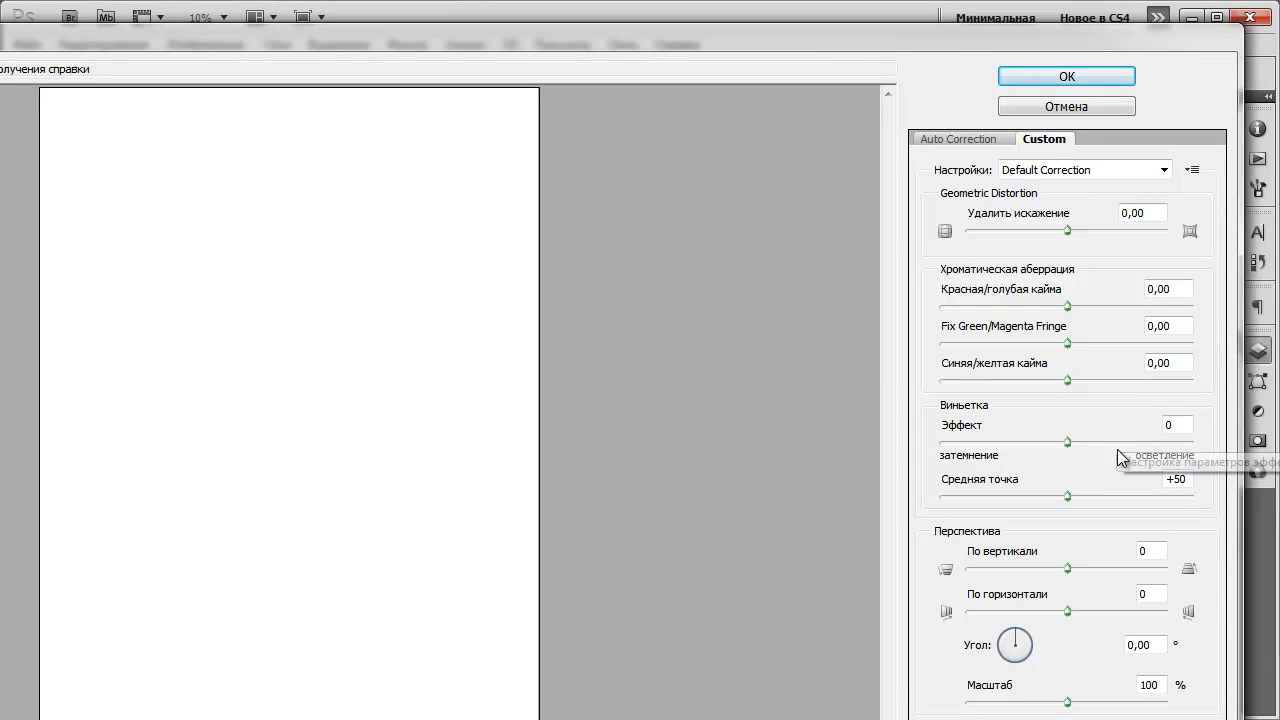
{"action": "left_click_drag", "start_coordinate": [1068, 443], "coordinate": [886, 451]}
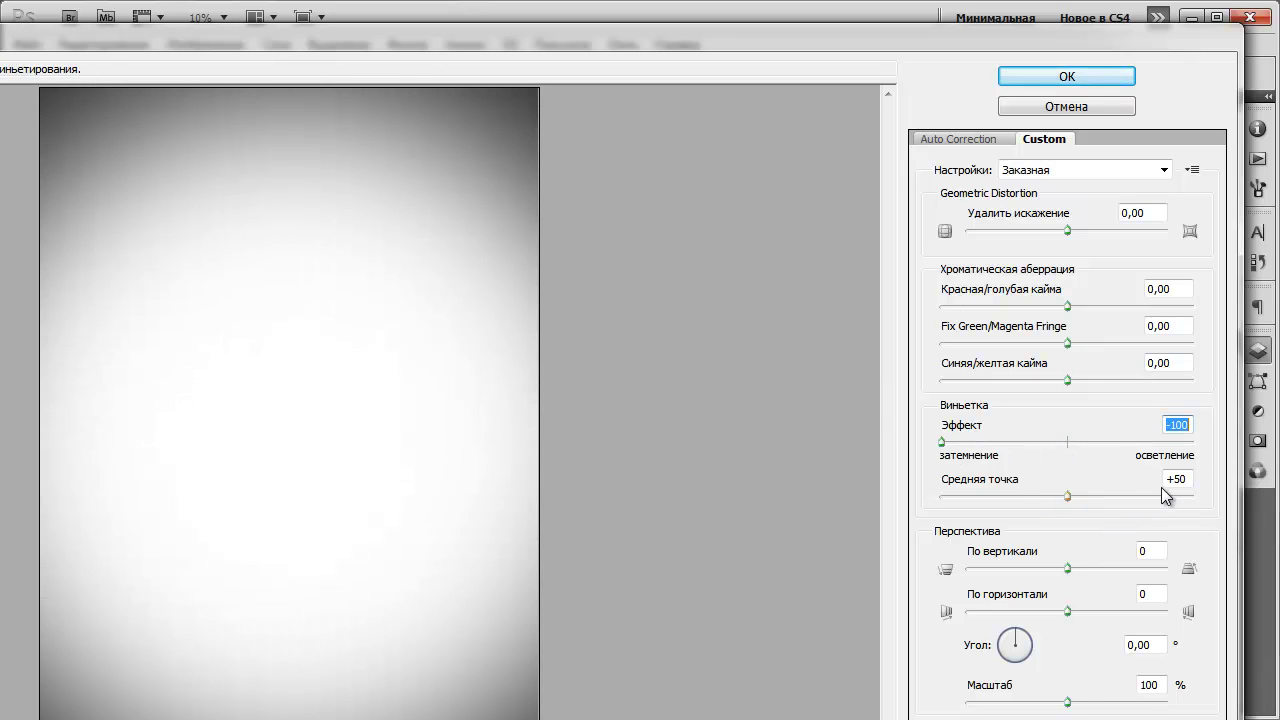
{"action": "left_click", "coordinate": [1089, 76]}
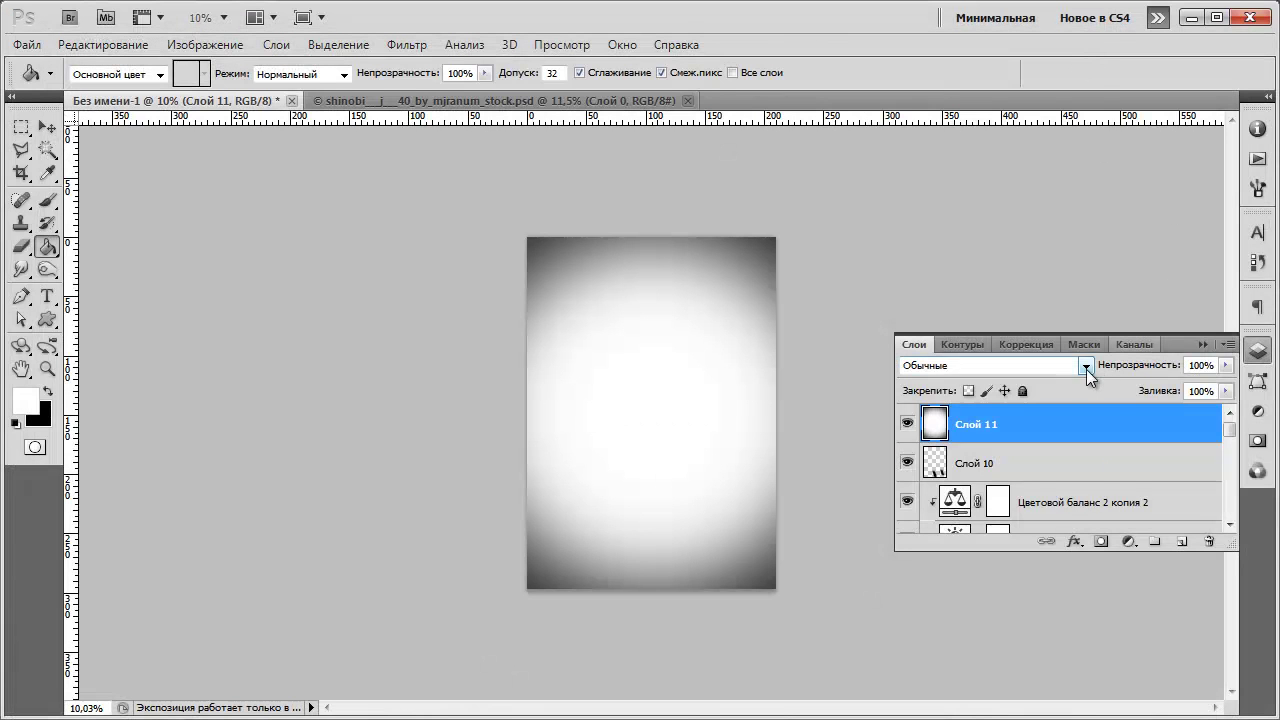
Set the vignette layer's blend mode to Умножение (Multiply) and its opacity to 30%.
{"action": "left_click", "coordinate": [1085, 367]}
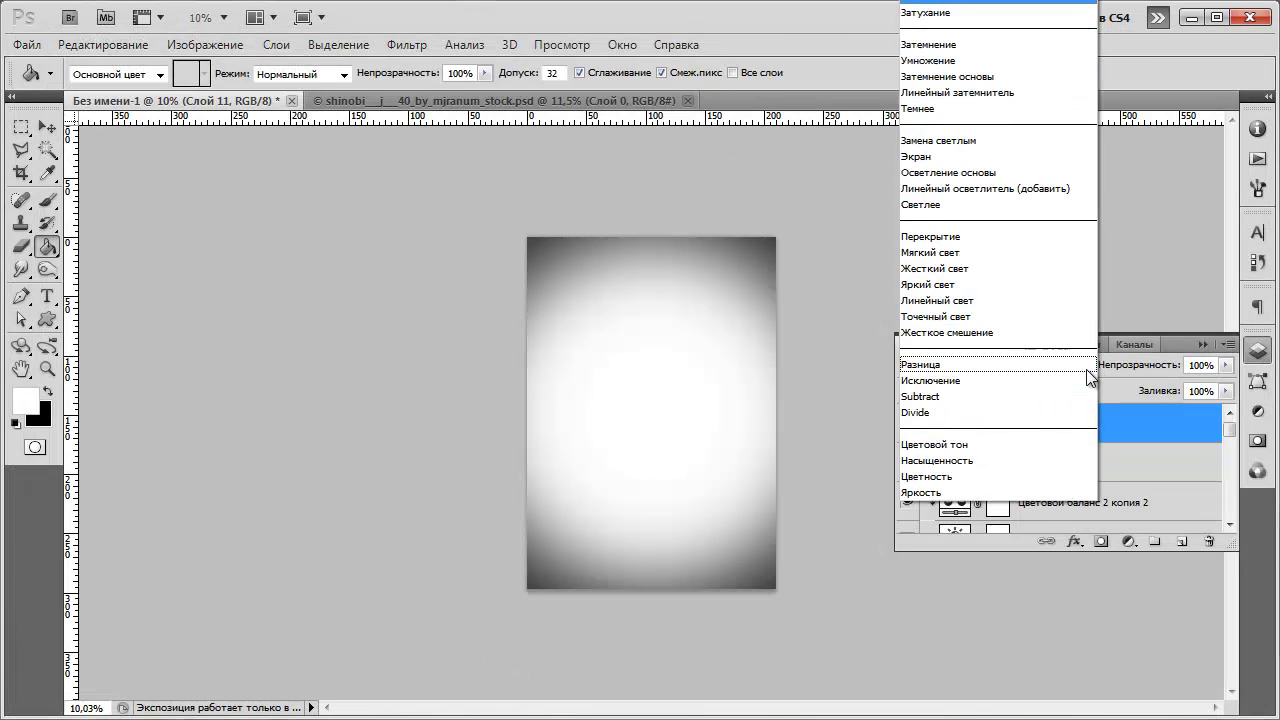
{"action": "left_click", "coordinate": [935, 60]}
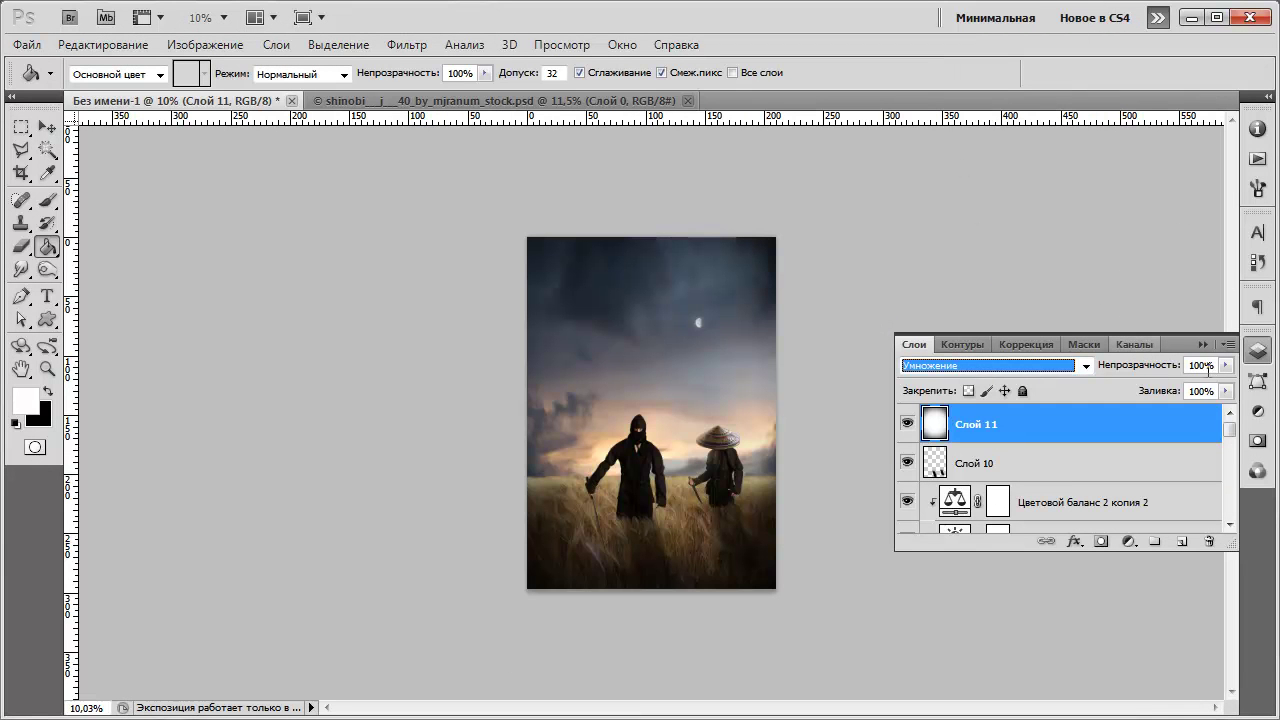
{"action": "left_click", "coordinate": [1200, 365]}
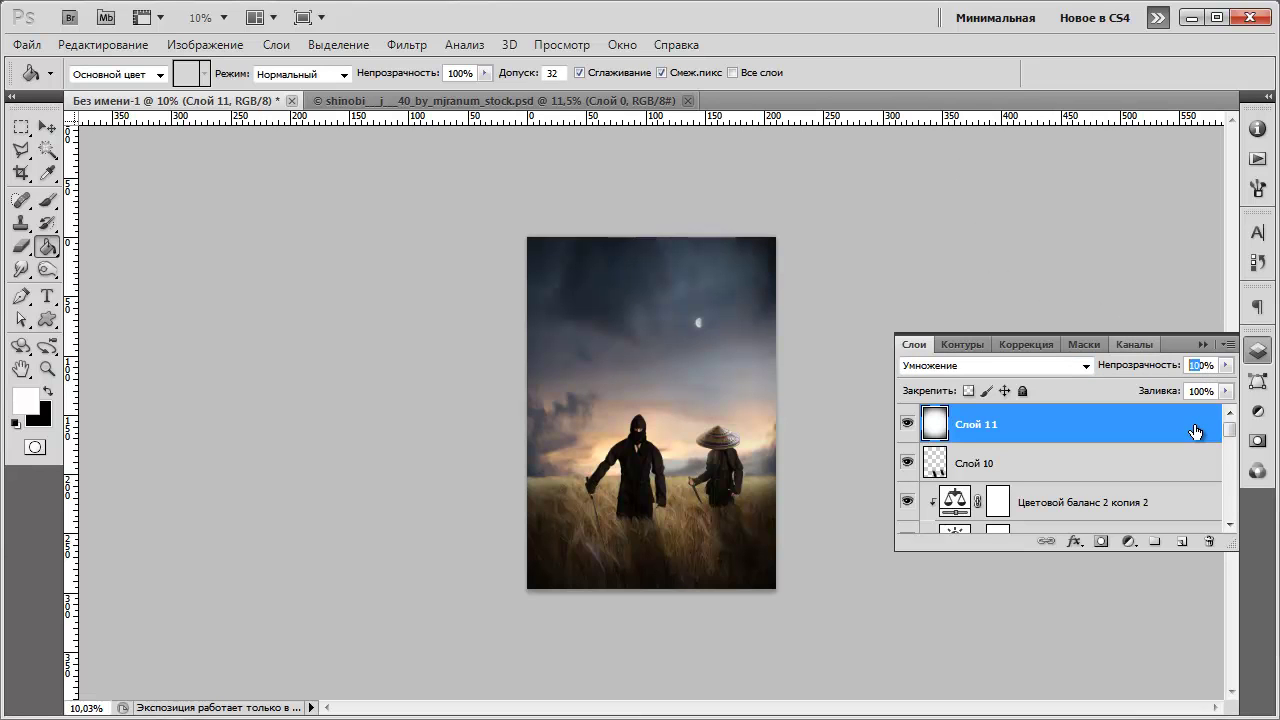
{"action": "type", "text": "30"}
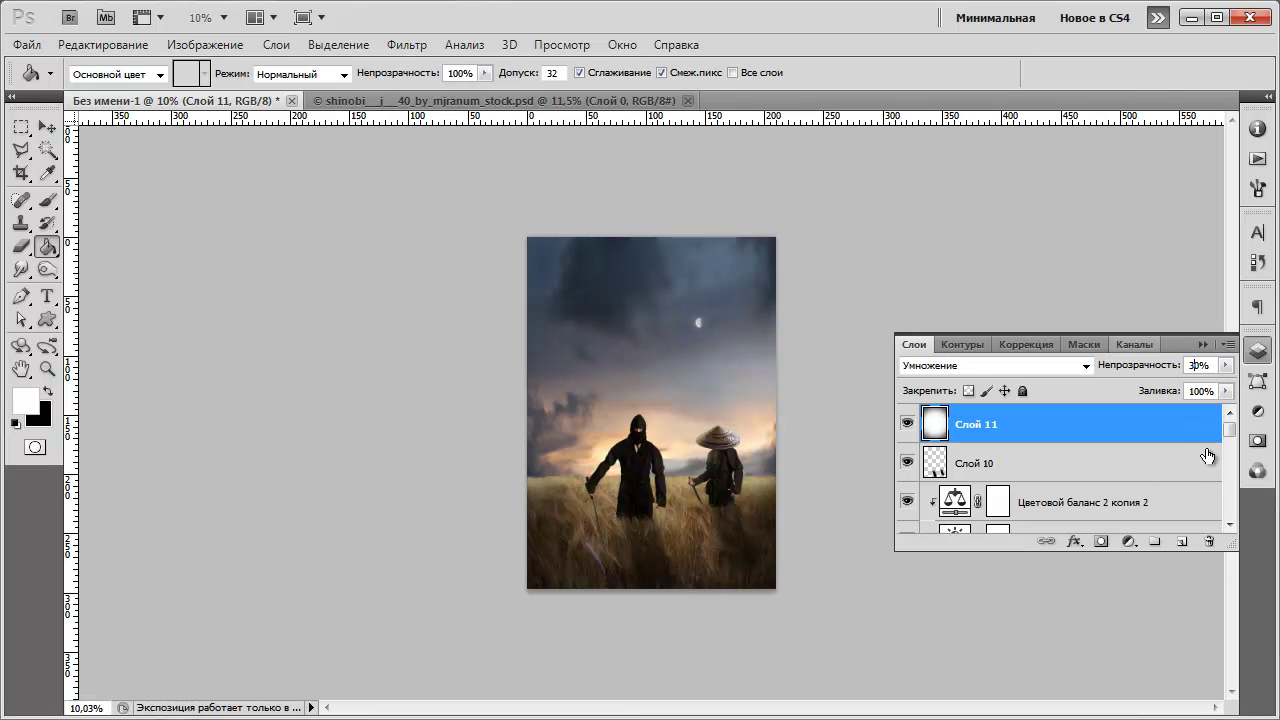
Add a solid color fill layer above the vignette using the dark navy color 00001b.
{"action": "left_click", "coordinate": [1128, 542]}
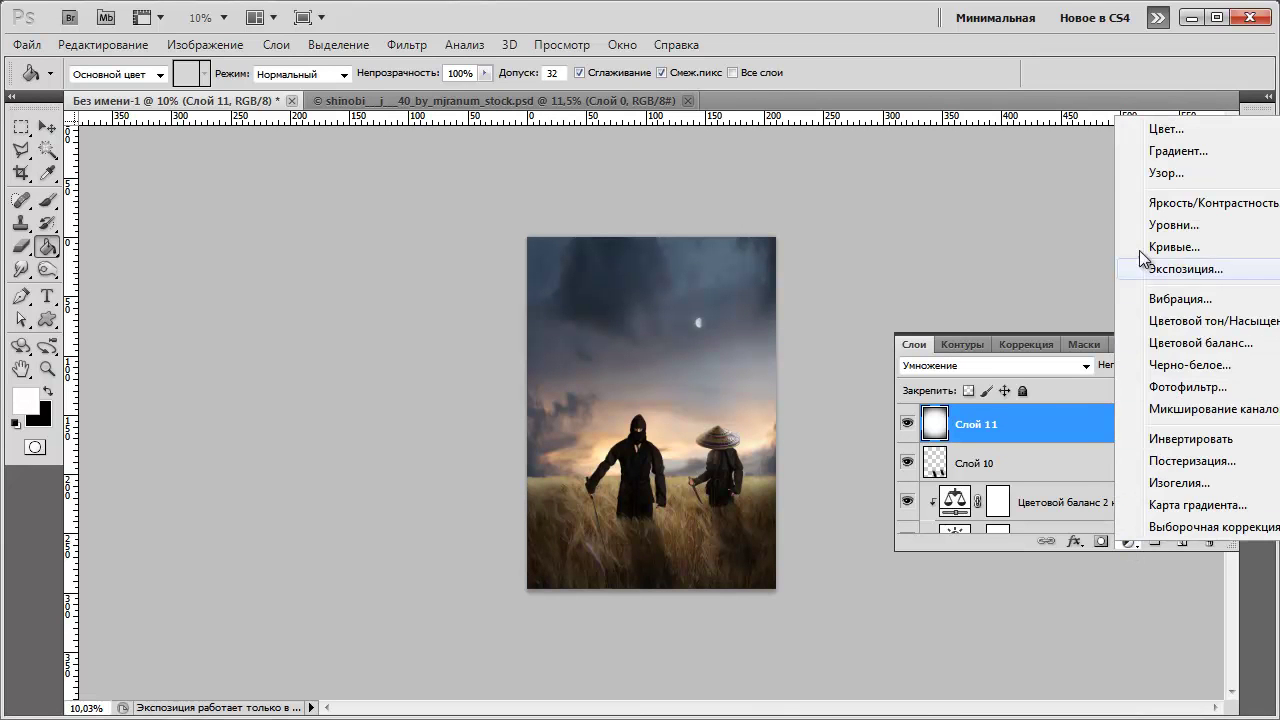
{"action": "left_click", "coordinate": [1165, 130]}
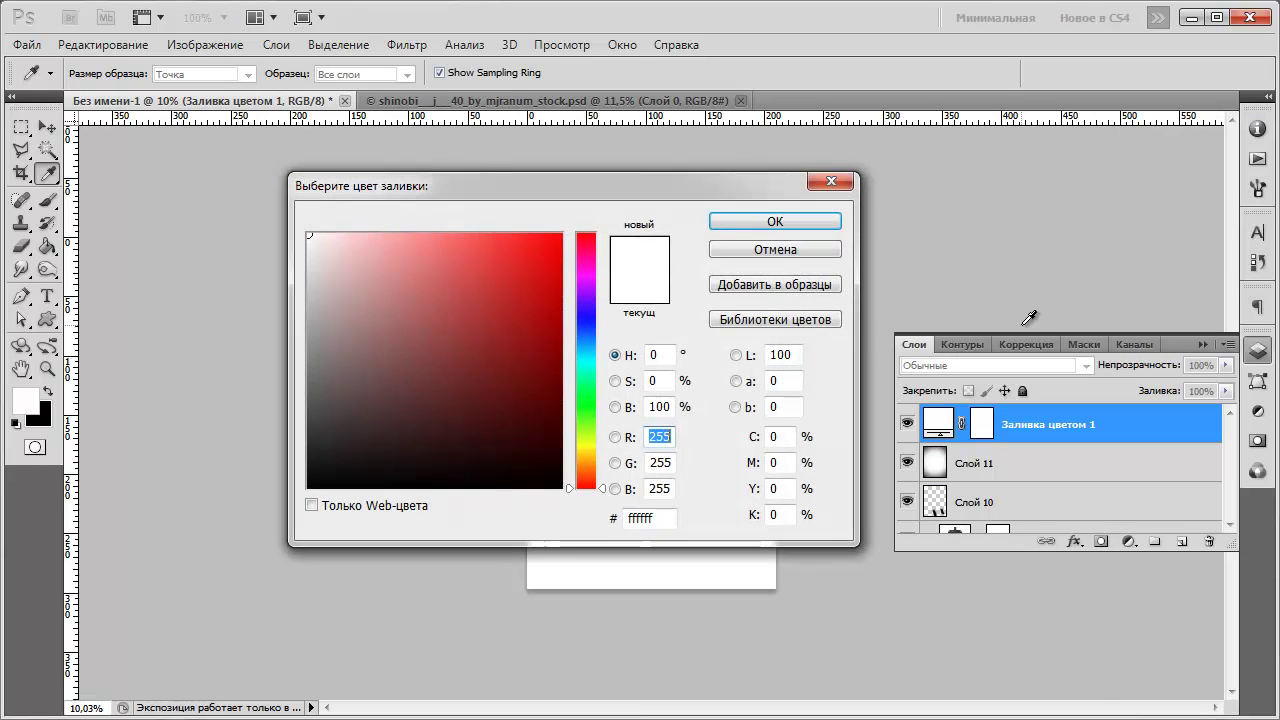
{"action": "left_click_drag", "start_coordinate": [660, 518], "coordinate": [601, 535]}
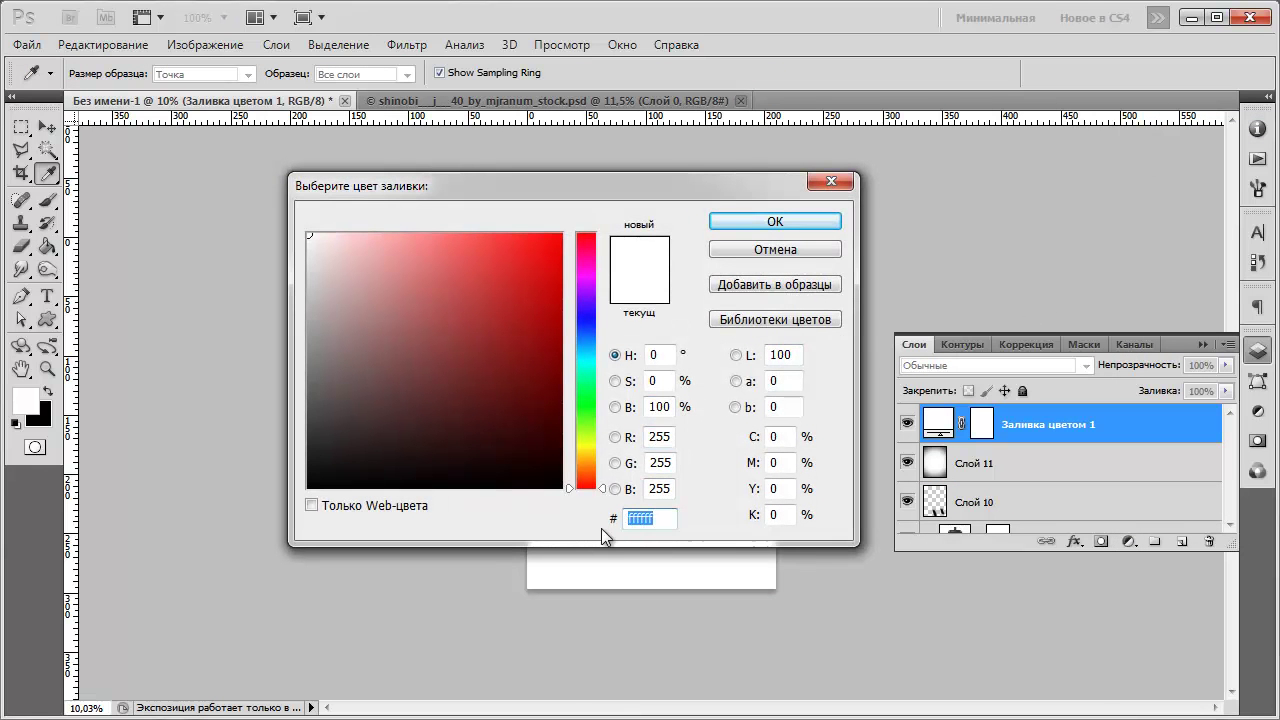
{"action": "type", "text": "00"}
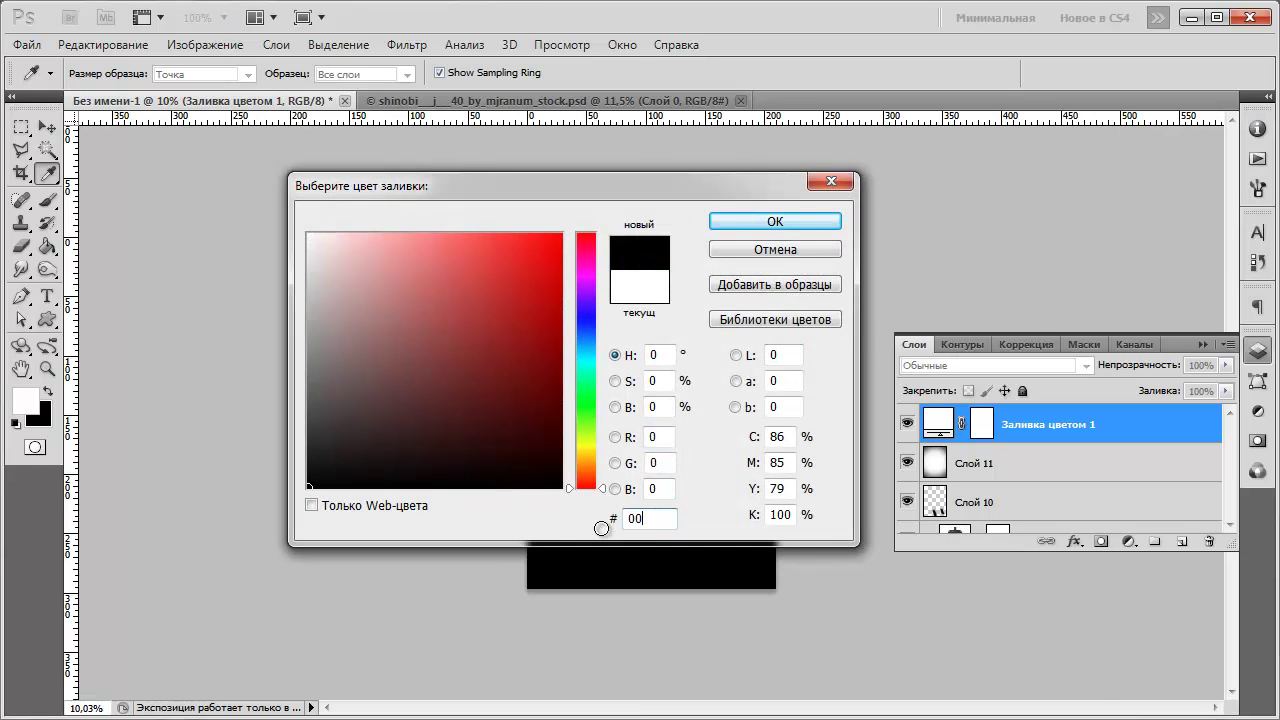
{"action": "type", "text": "001"}
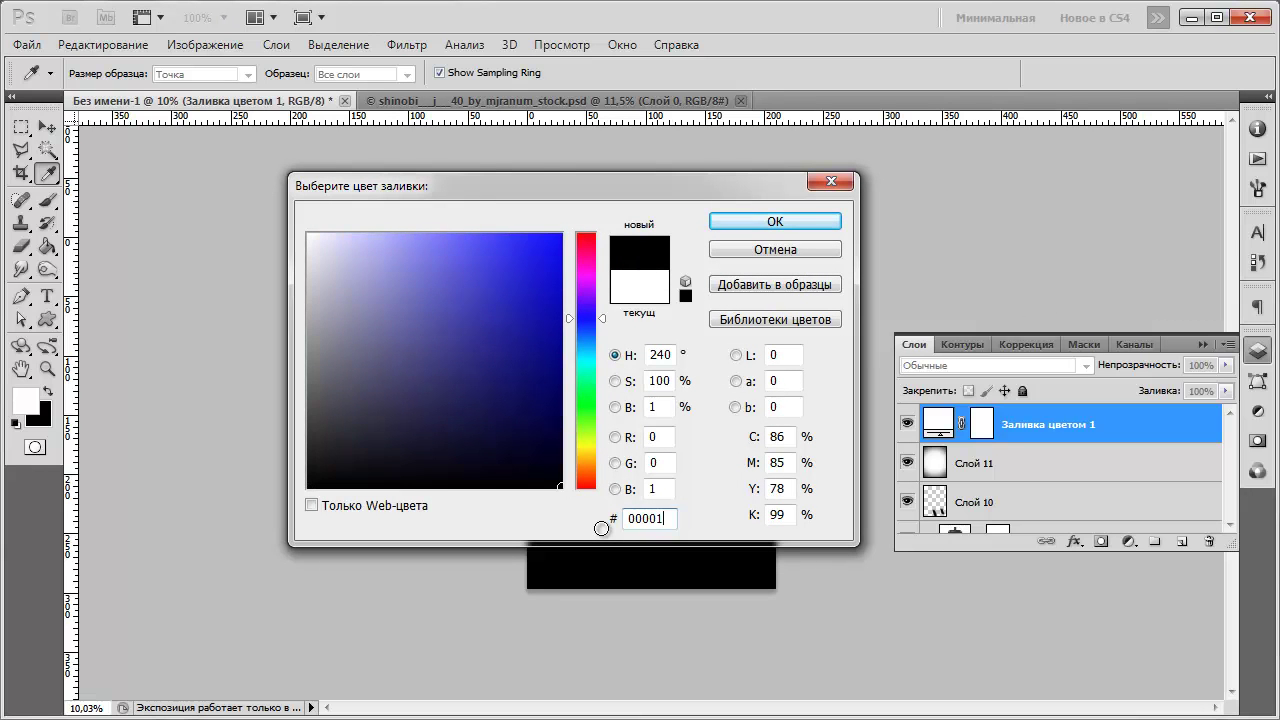
{"action": "type", "text": "b"}
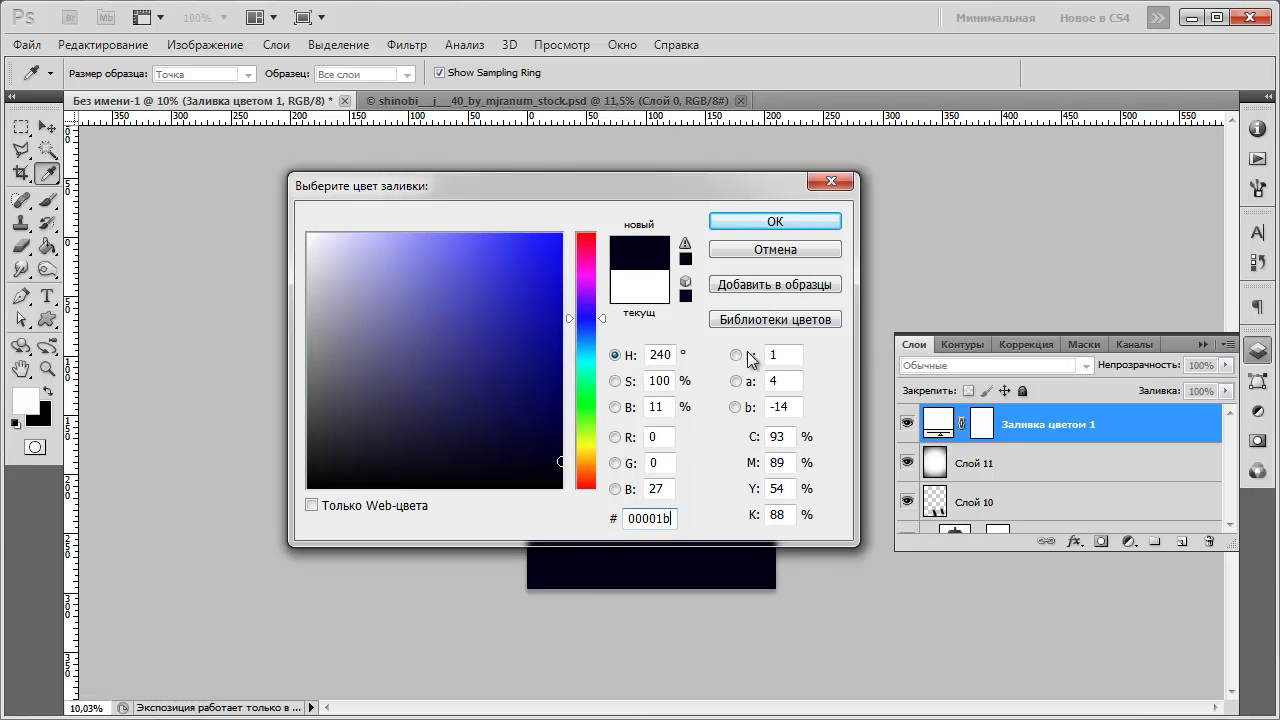
{"action": "left_click", "coordinate": [768, 221]}
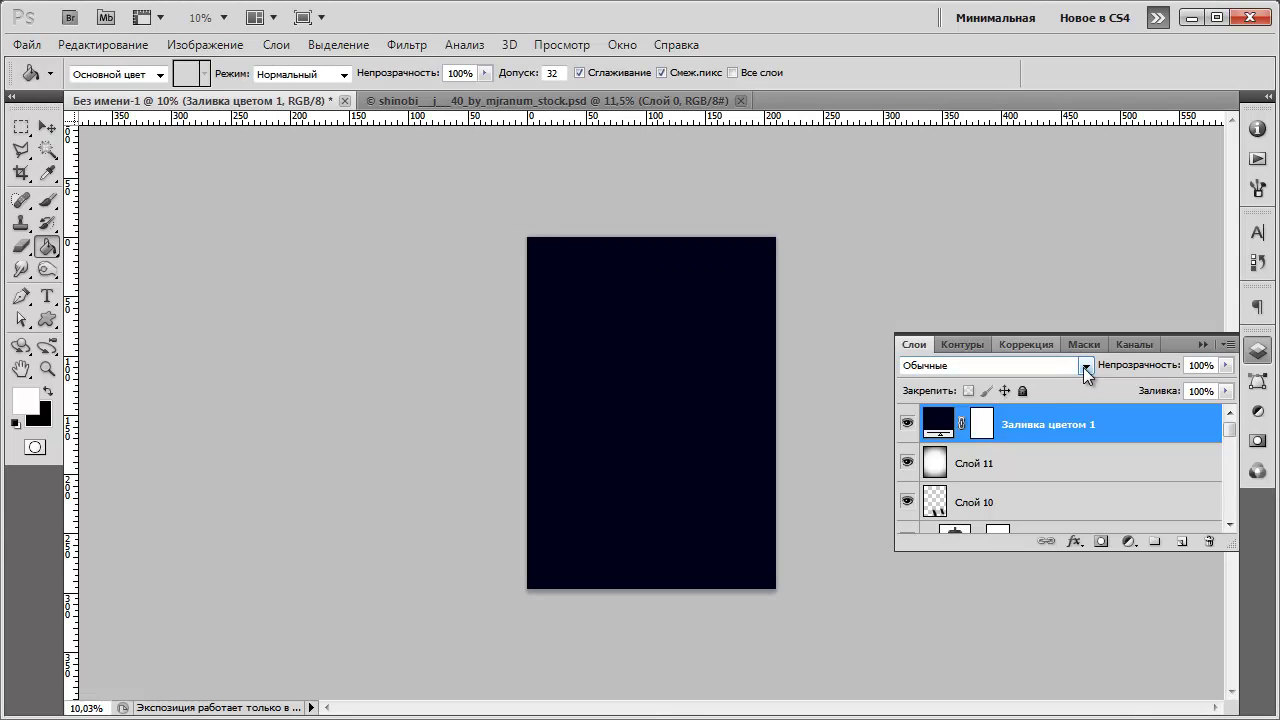
Set the navy fill layer's blend mode to Исключение (Exclusion) and open its opacity for editing.
{"action": "left_click", "coordinate": [1084, 366]}
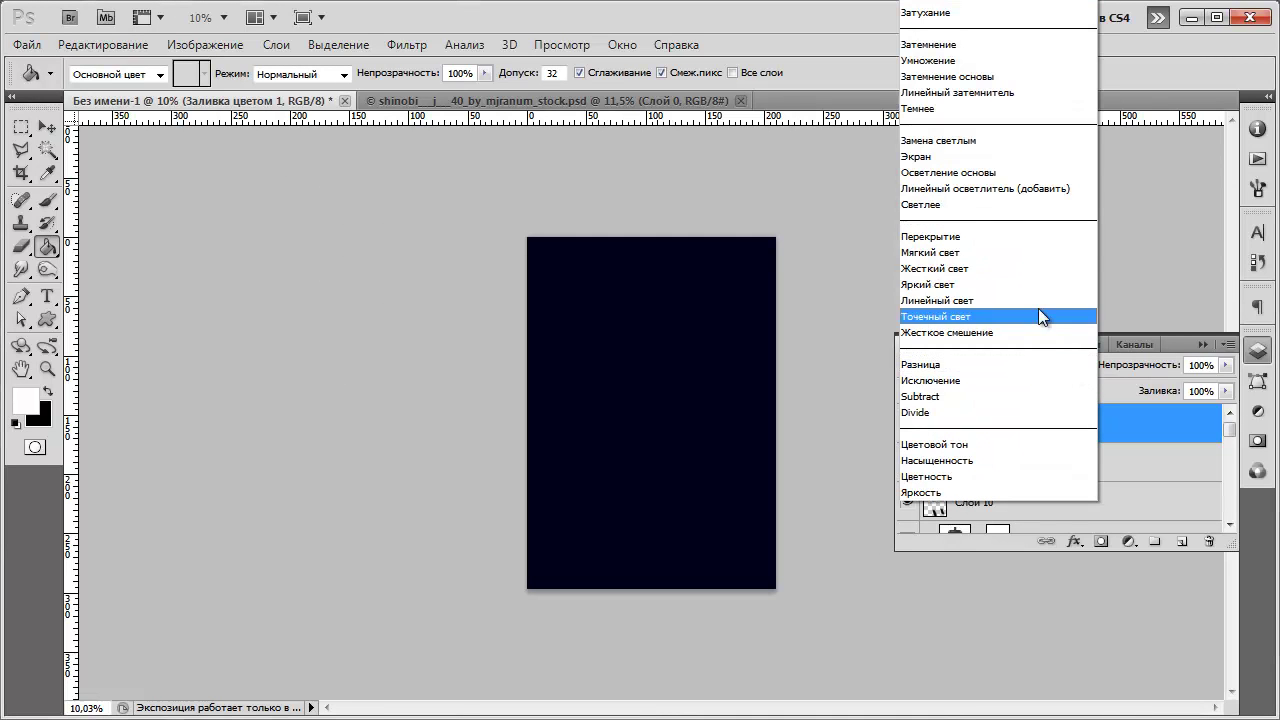
{"action": "left_click", "coordinate": [973, 383]}
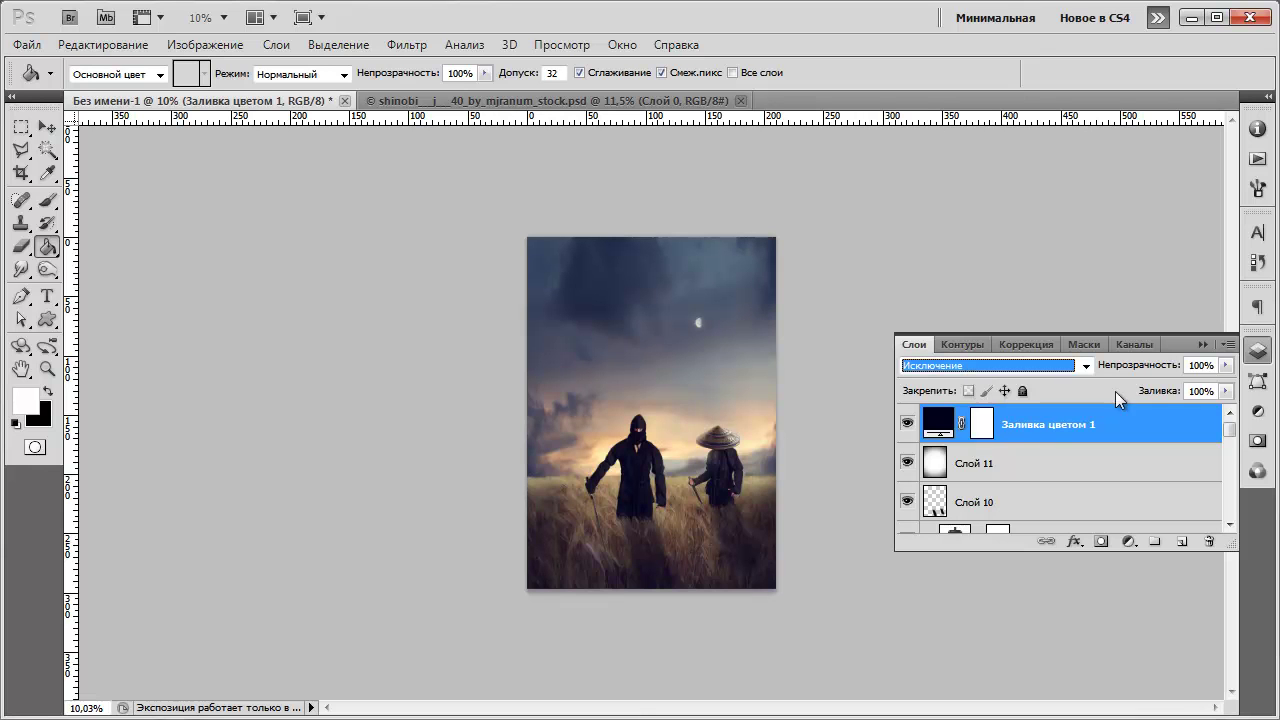
{"action": "left_click", "coordinate": [1200, 366]}
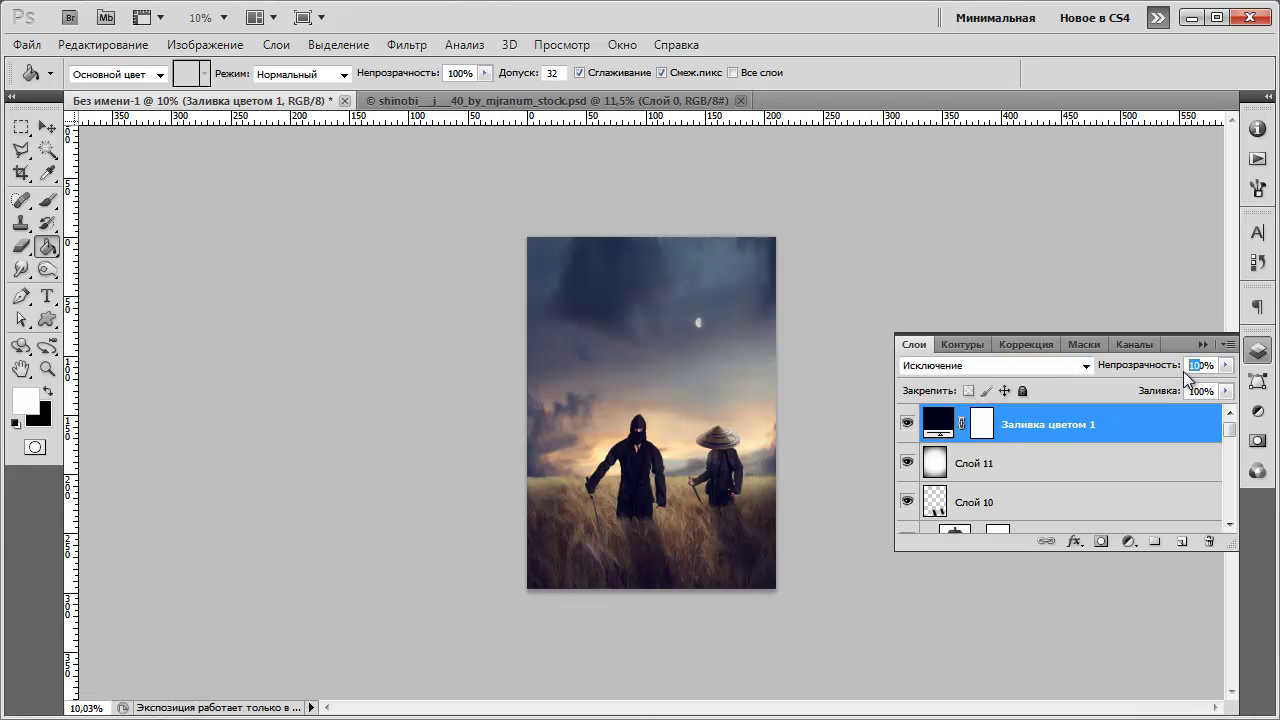
Add a second solid color fill layer above the navy one using the brown color 7a5c3e.
{"action": "left_click", "coordinate": [1127, 542]}
{"action": "left_click", "coordinate": [1150, 130]}
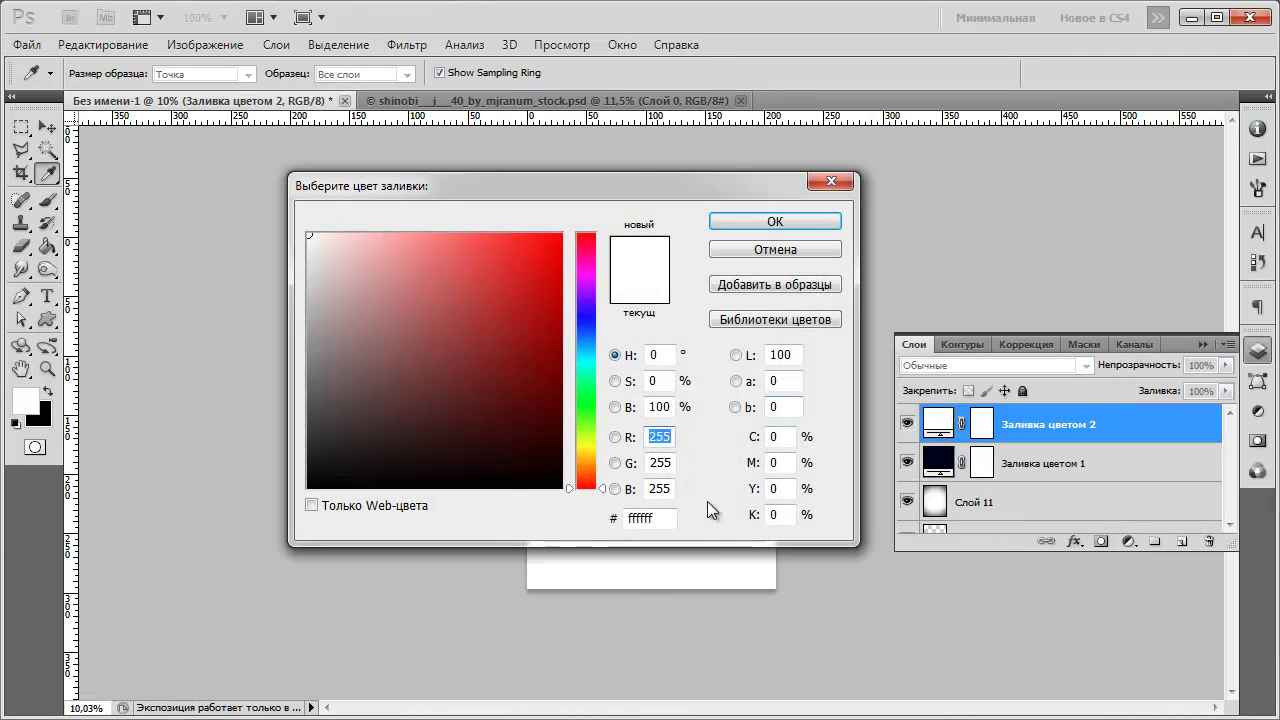
{"action": "left_click", "coordinate": [672, 518]}
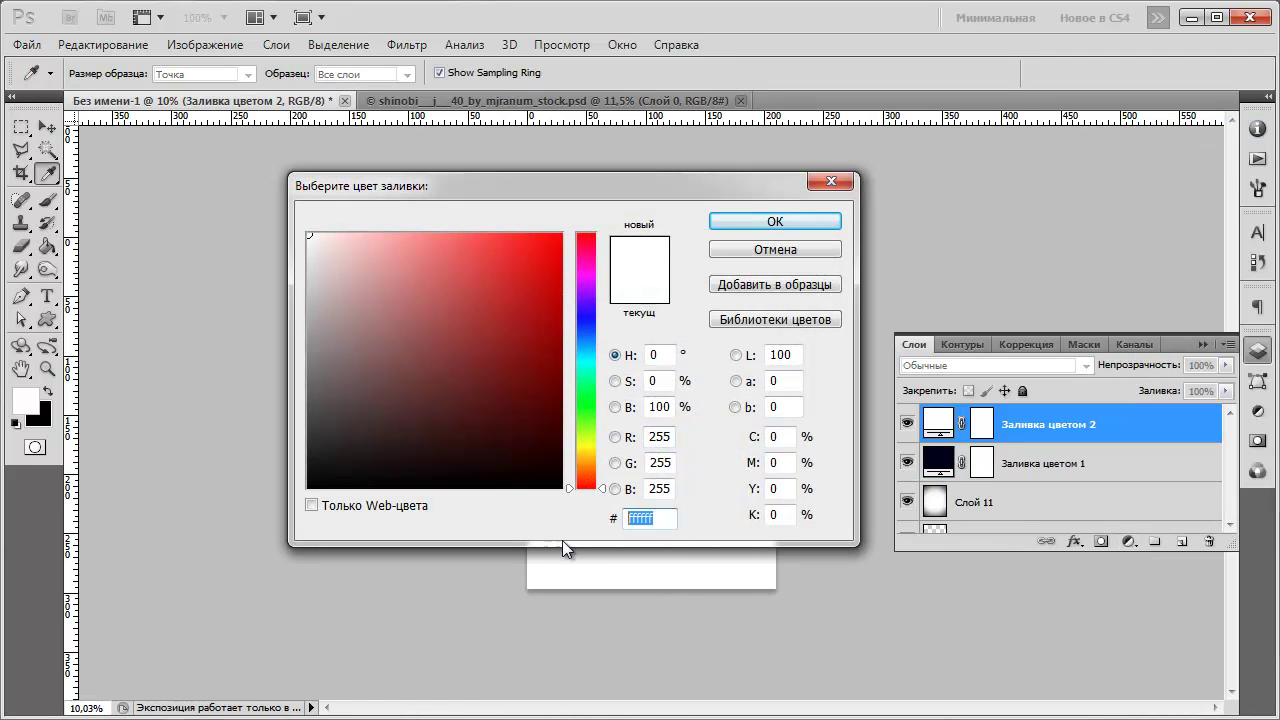
{"action": "type", "text": "7a5c"}
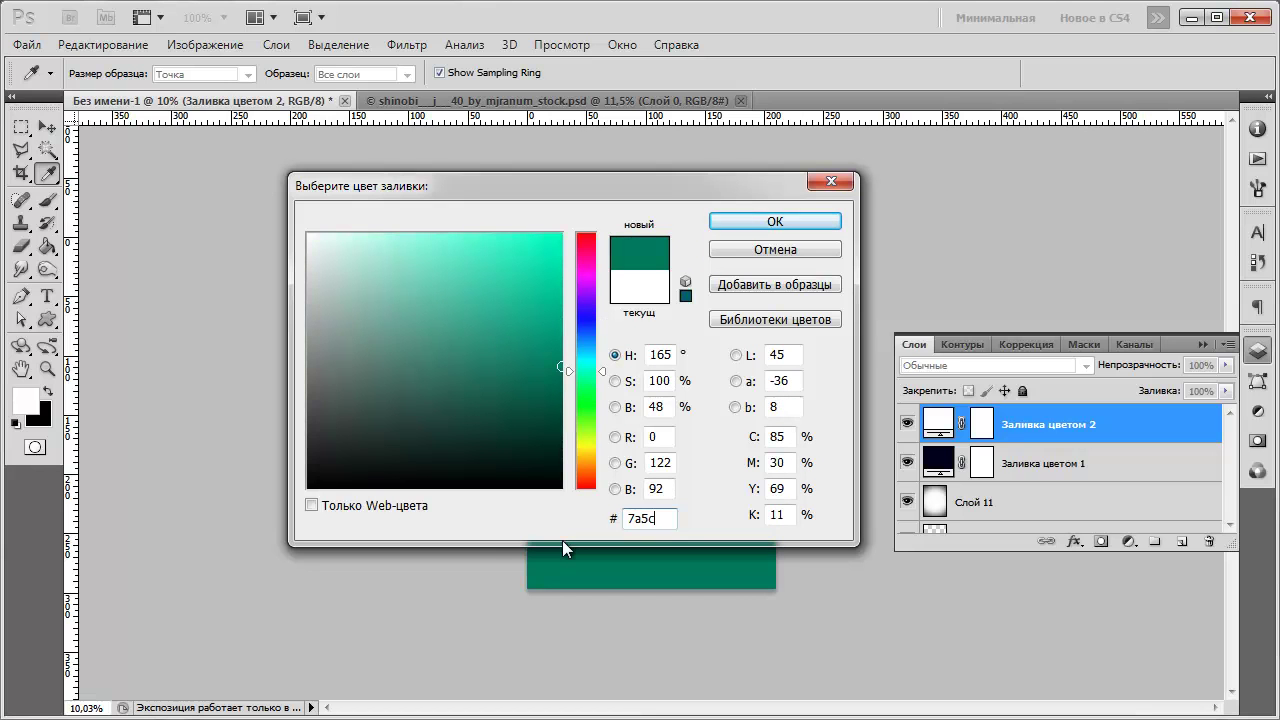
{"action": "type", "text": "3e"}
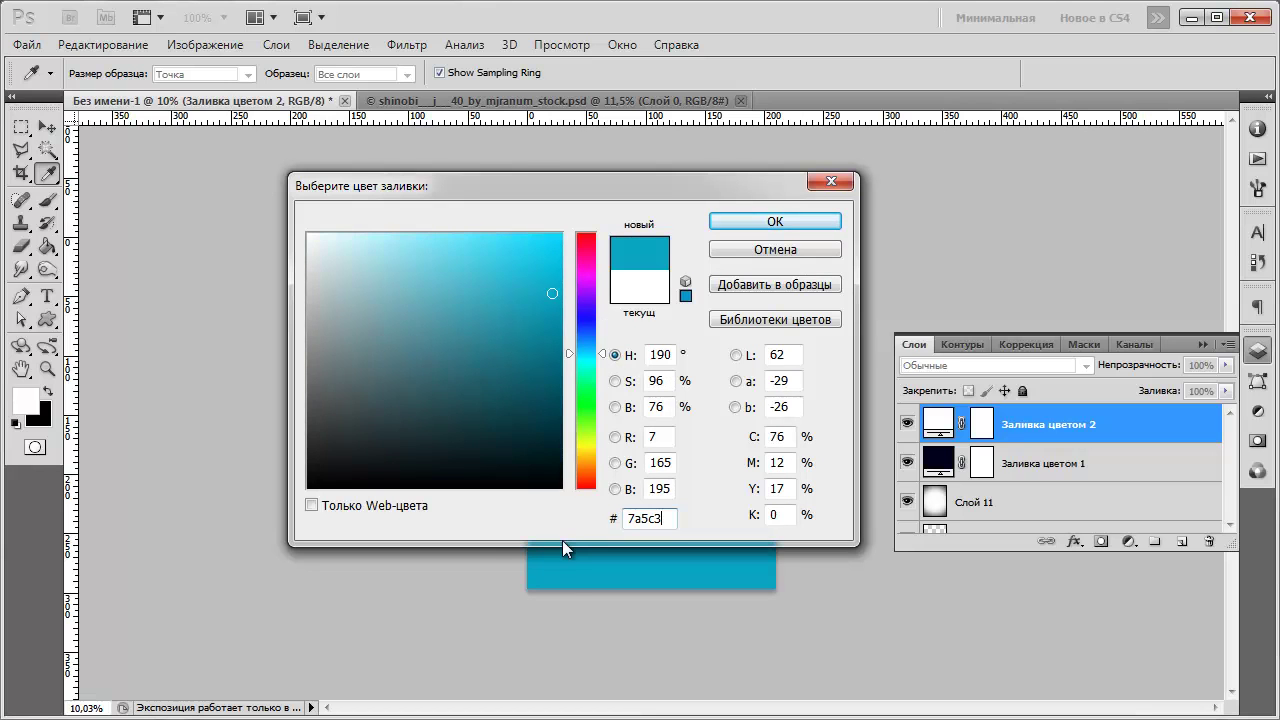
{"action": "left_click", "coordinate": [775, 221]}
Set the brown fill layer's blend mode to Мягкий свет (Soft Light) and its opacity to 40%.
{"action": "left_click", "coordinate": [1080, 366]}
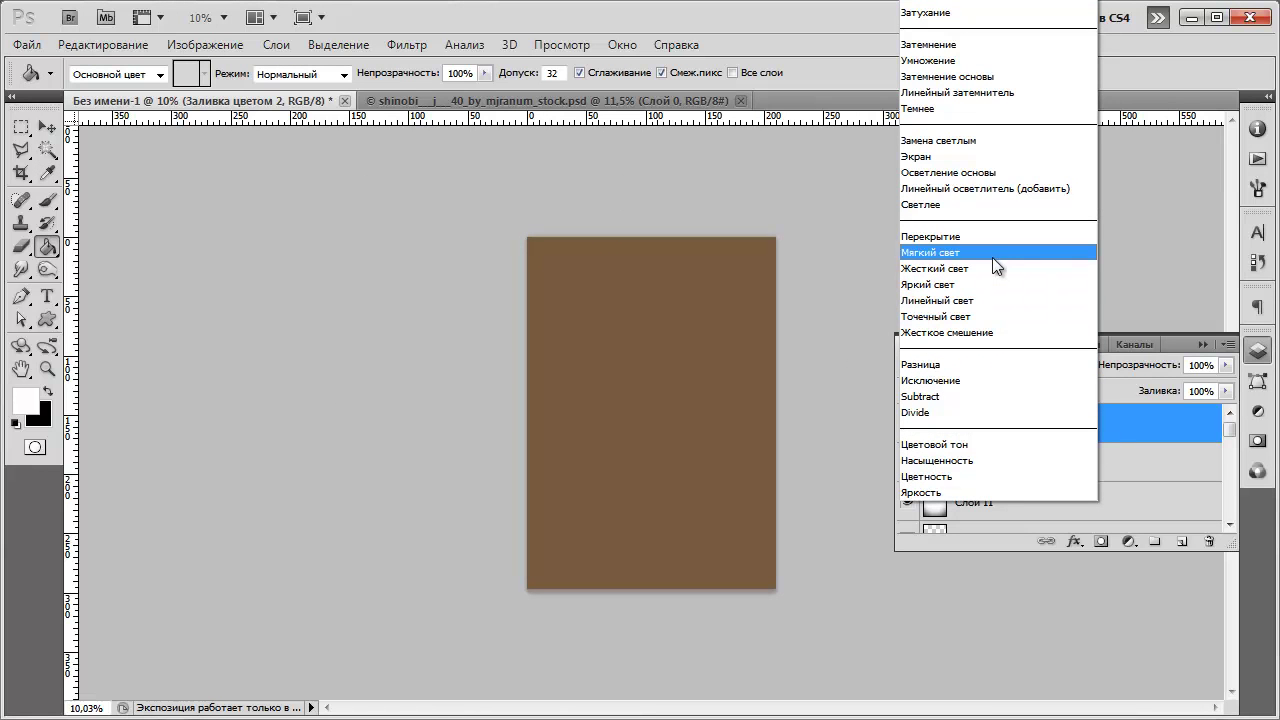
{"action": "left_click", "coordinate": [994, 254]}
{"action": "left_click", "coordinate": [1196, 365]}
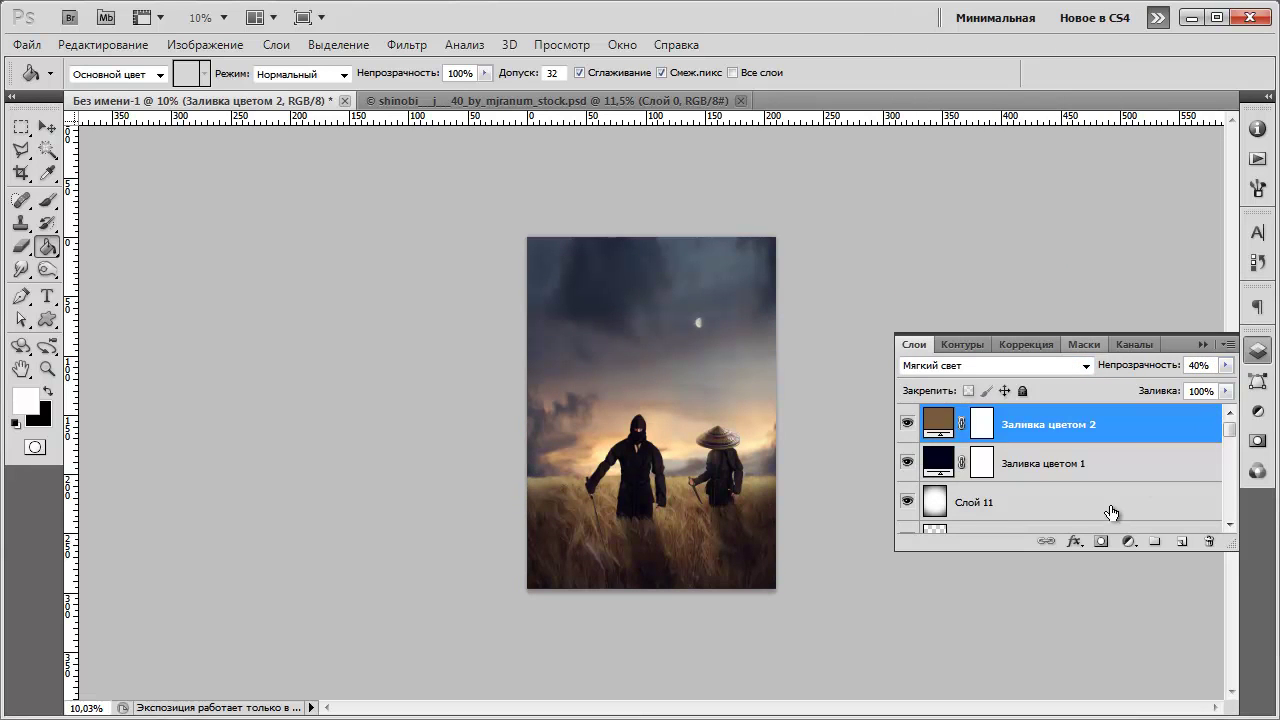
Add a third solid color fill layer above the brown one using the orange color ff7800.
{"action": "left_click", "coordinate": [1129, 541]}
{"action": "left_click", "coordinate": [1165, 130]}
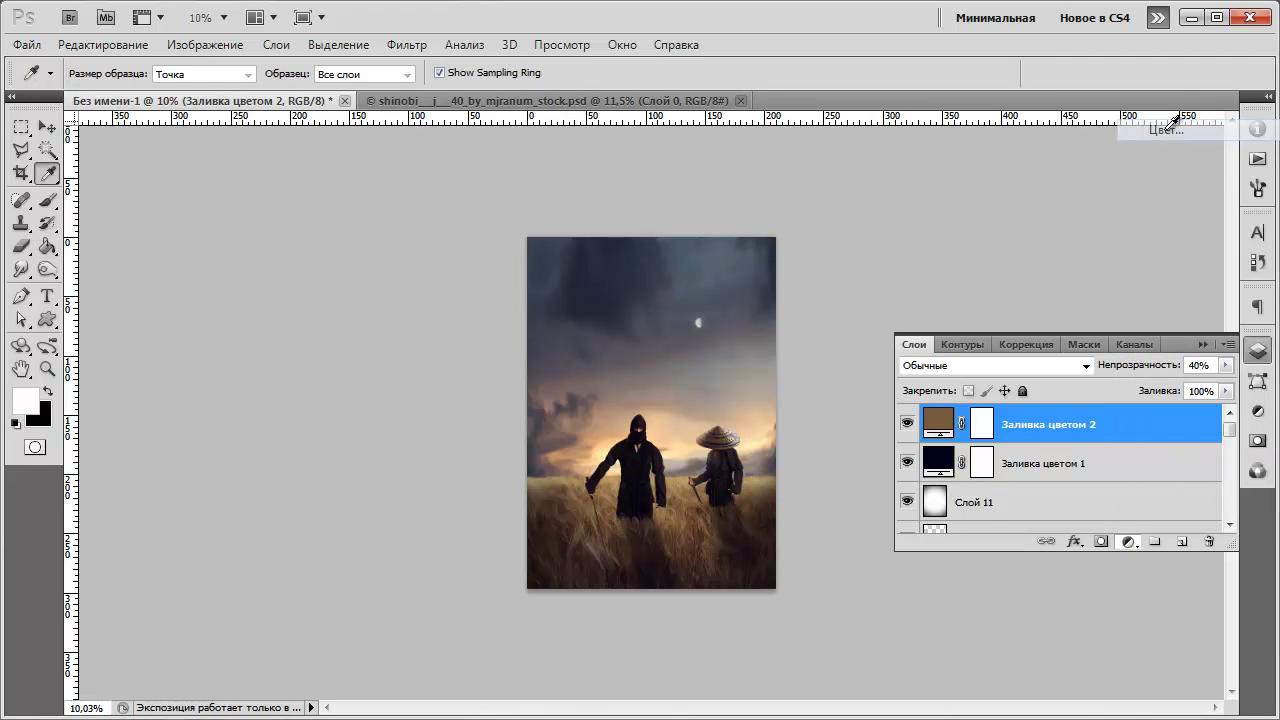
{"action": "left_click", "coordinate": [664, 515]}
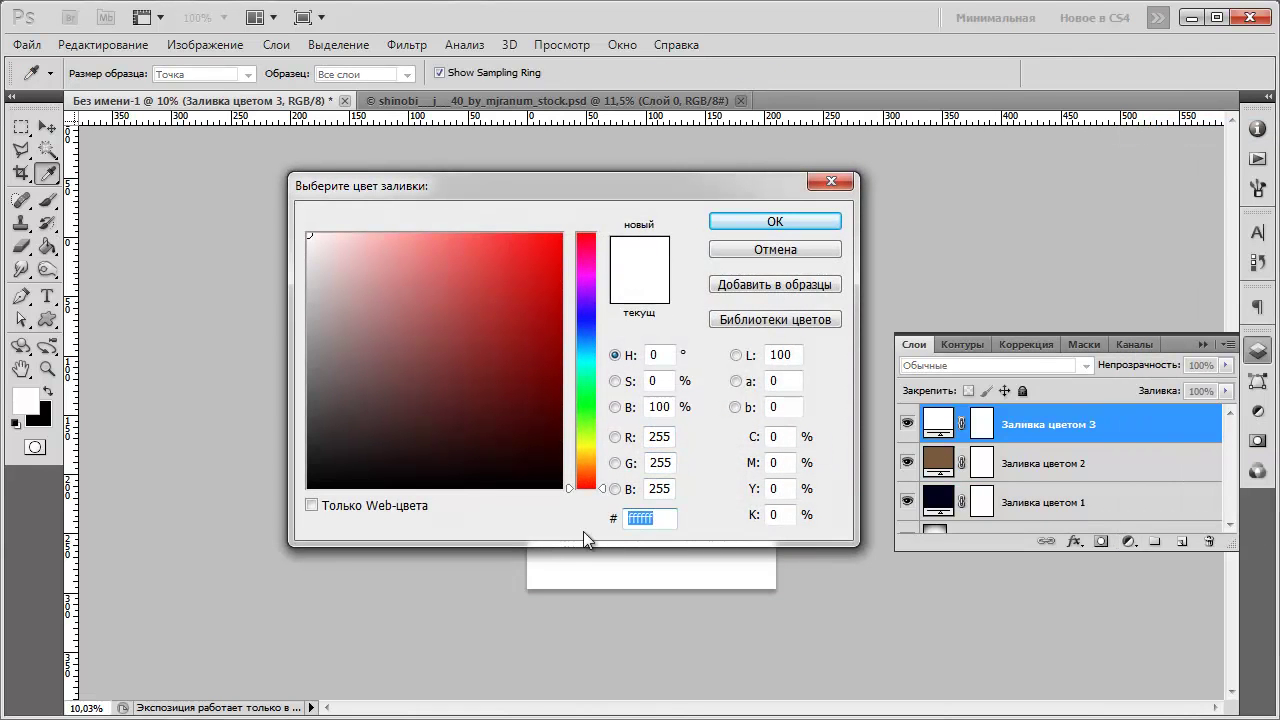
{"action": "type", "text": "ff"}
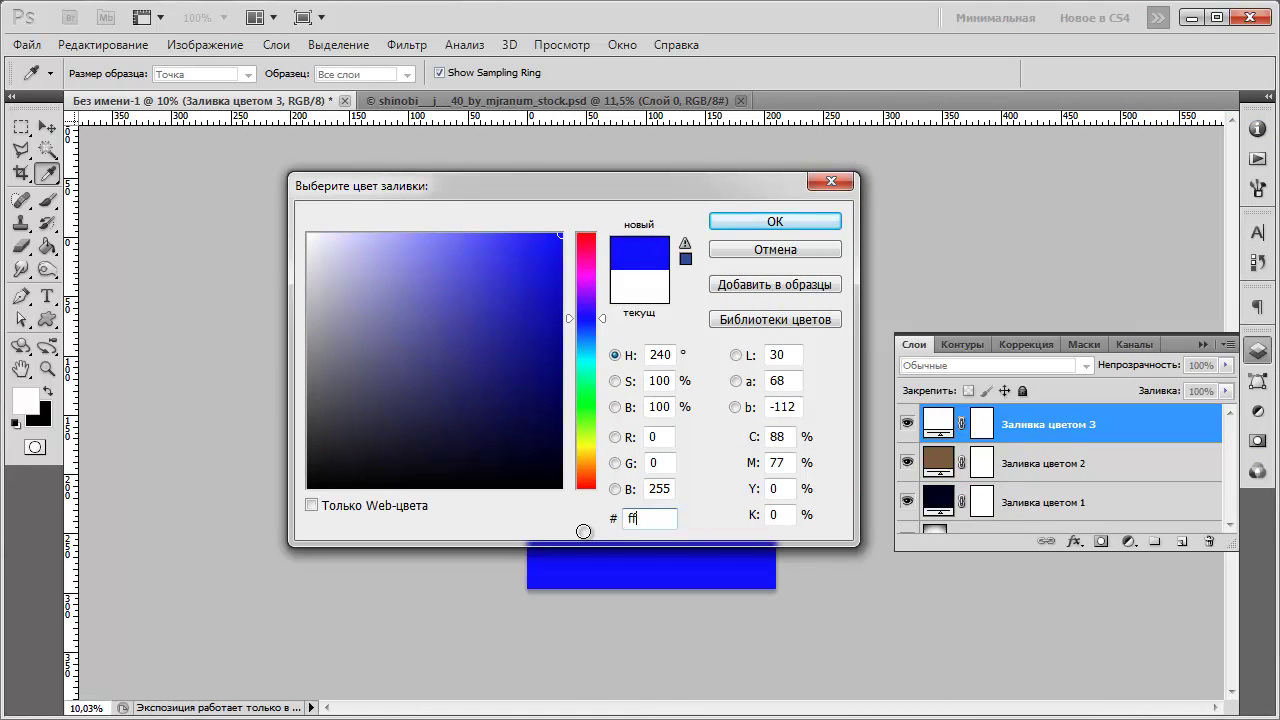
{"action": "type", "text": "7800"}
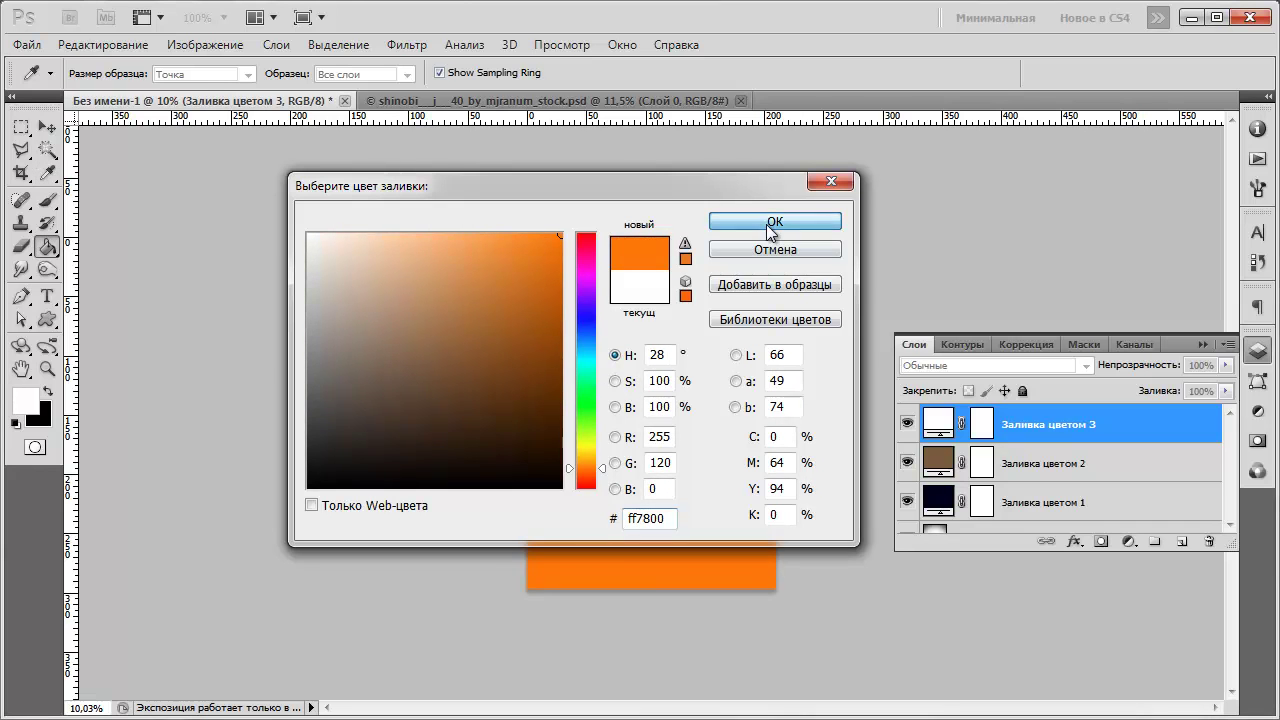
{"action": "left_click", "coordinate": [775, 221]}
Set the orange fill layer's blend mode to Мягкий свет (Soft Light) and its opacity to 15%.
{"action": "left_click", "coordinate": [1085, 365]}
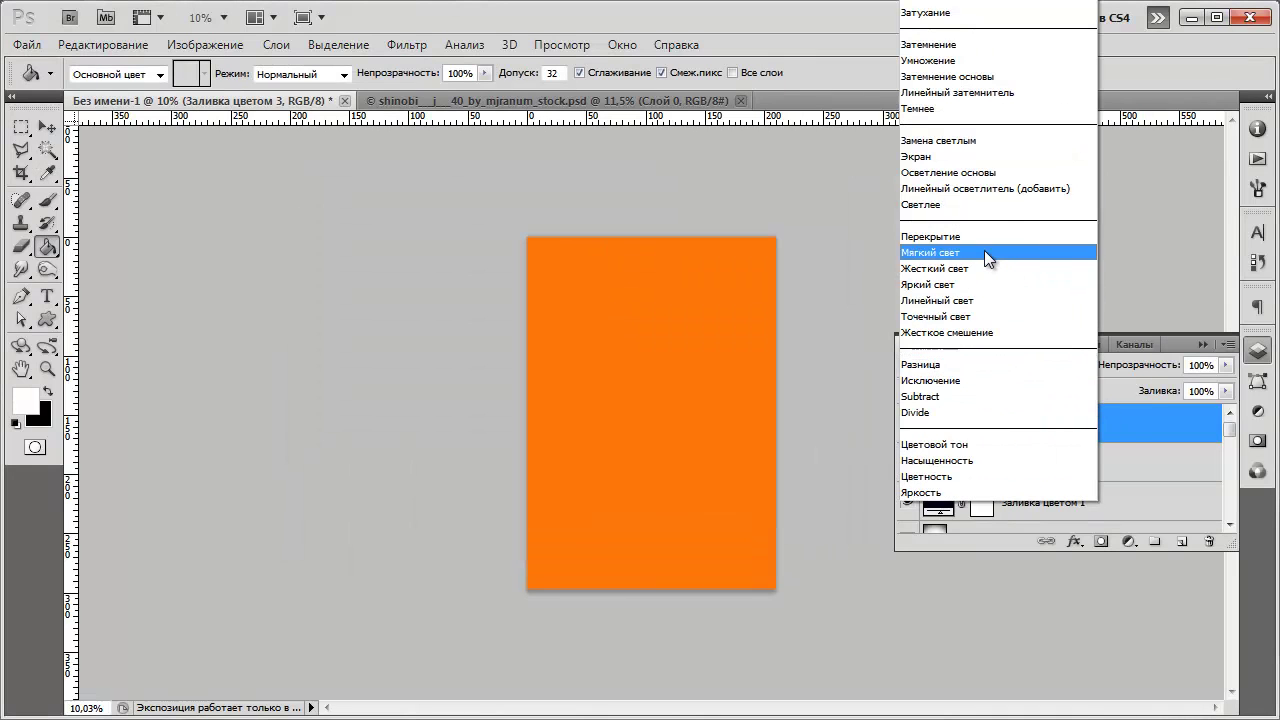
{"action": "left_click", "coordinate": [984, 251]}
{"action": "left_click_drag", "start_coordinate": [1205, 364], "coordinate": [1190, 366]}
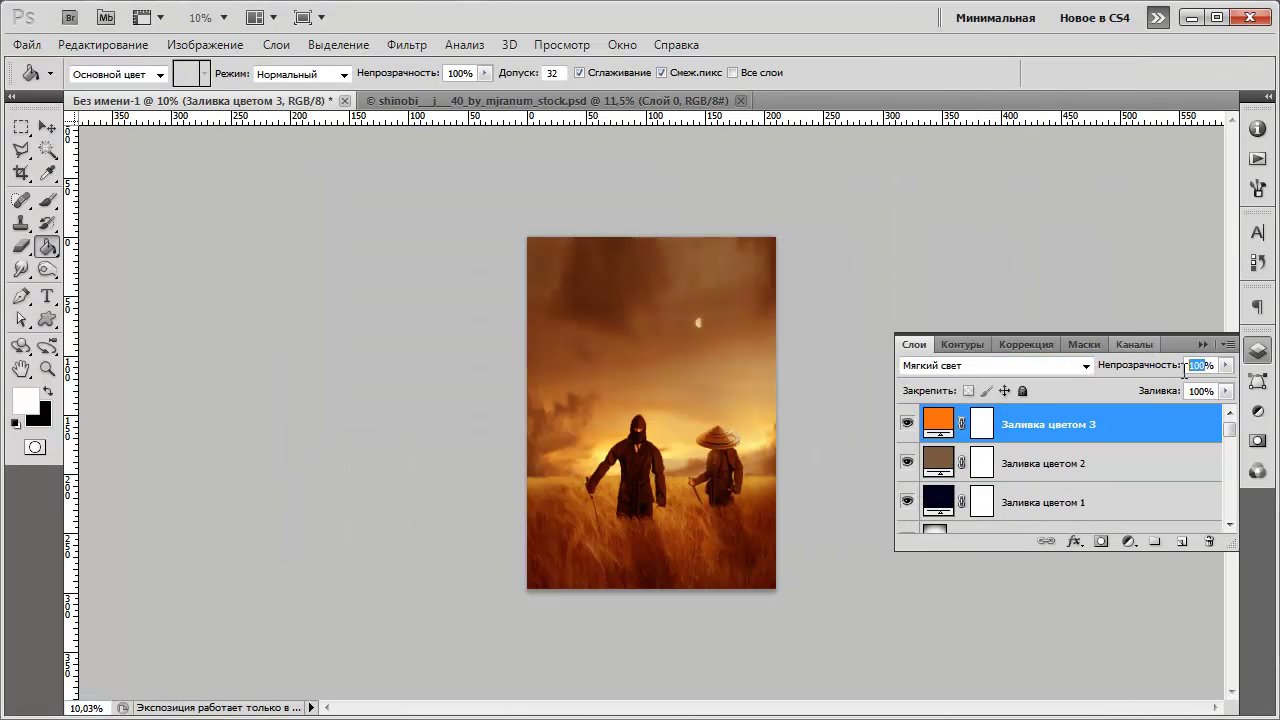
{"action": "type", "text": "15"}
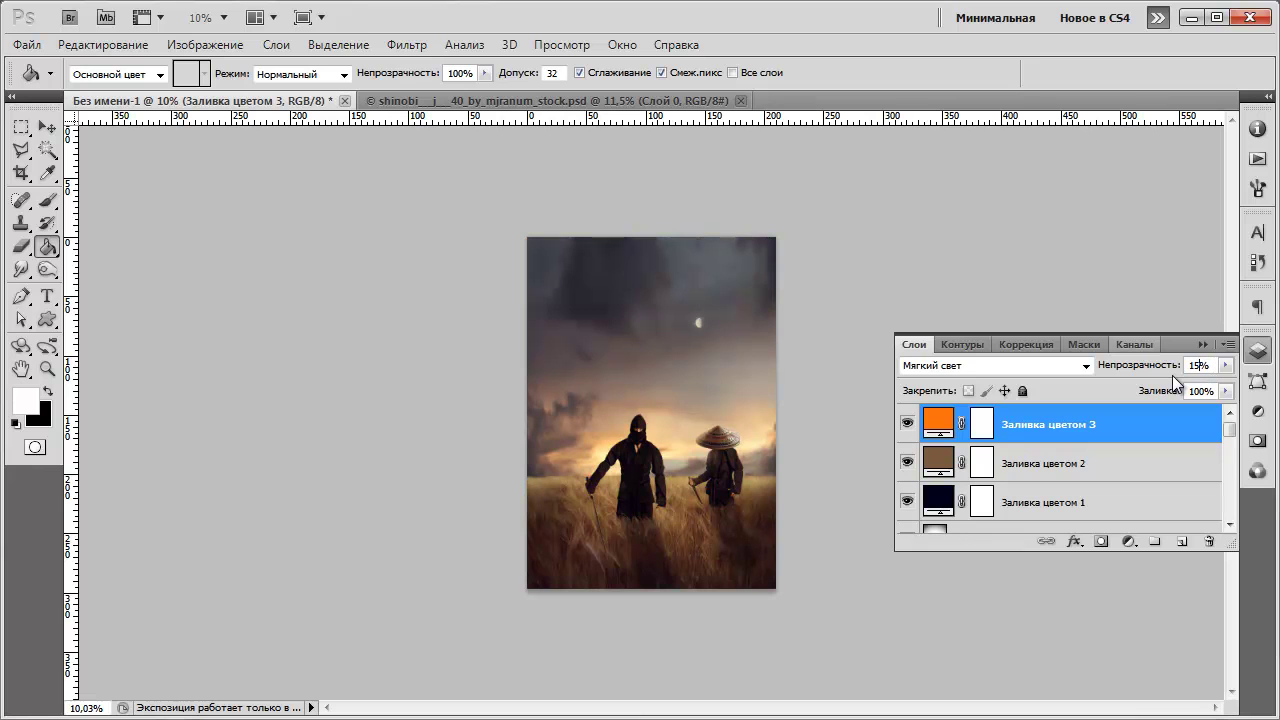
Add a Gradient Map adjustment layer above the orange fill using the black-to-white gradient preset.
{"action": "left_click", "coordinate": [1129, 541]}
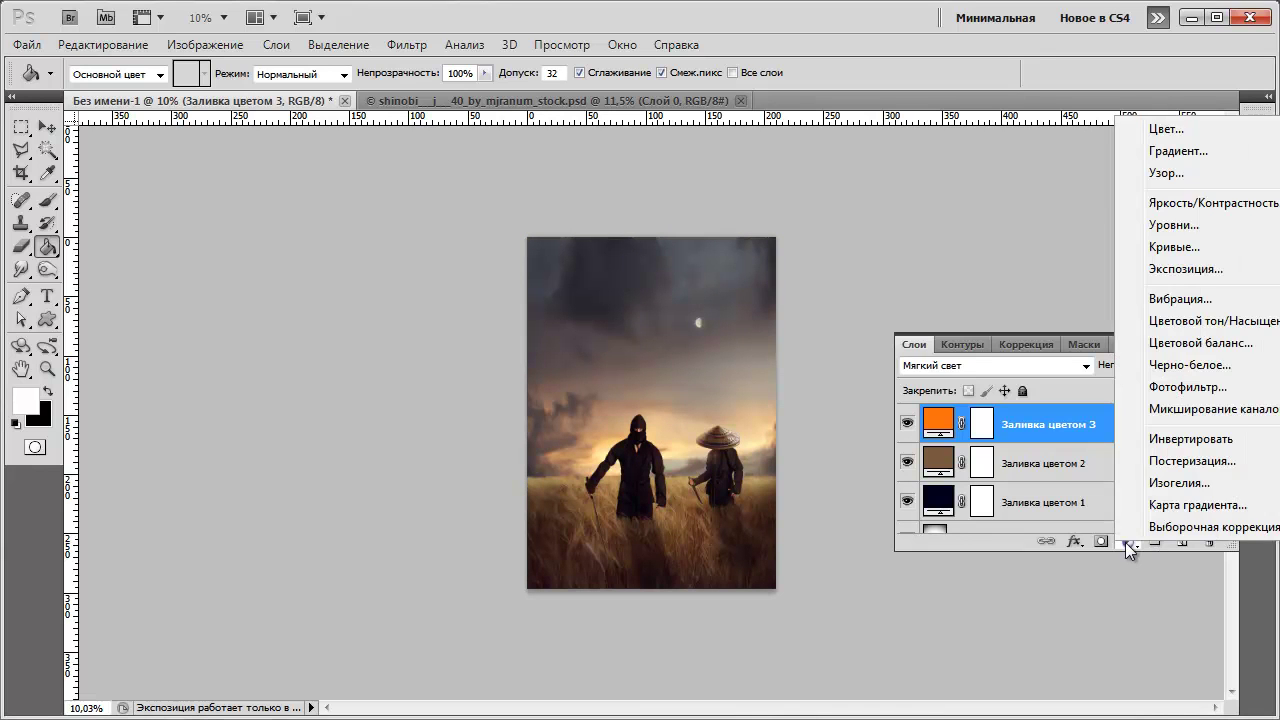
{"action": "left_click", "coordinate": [1182, 504]}
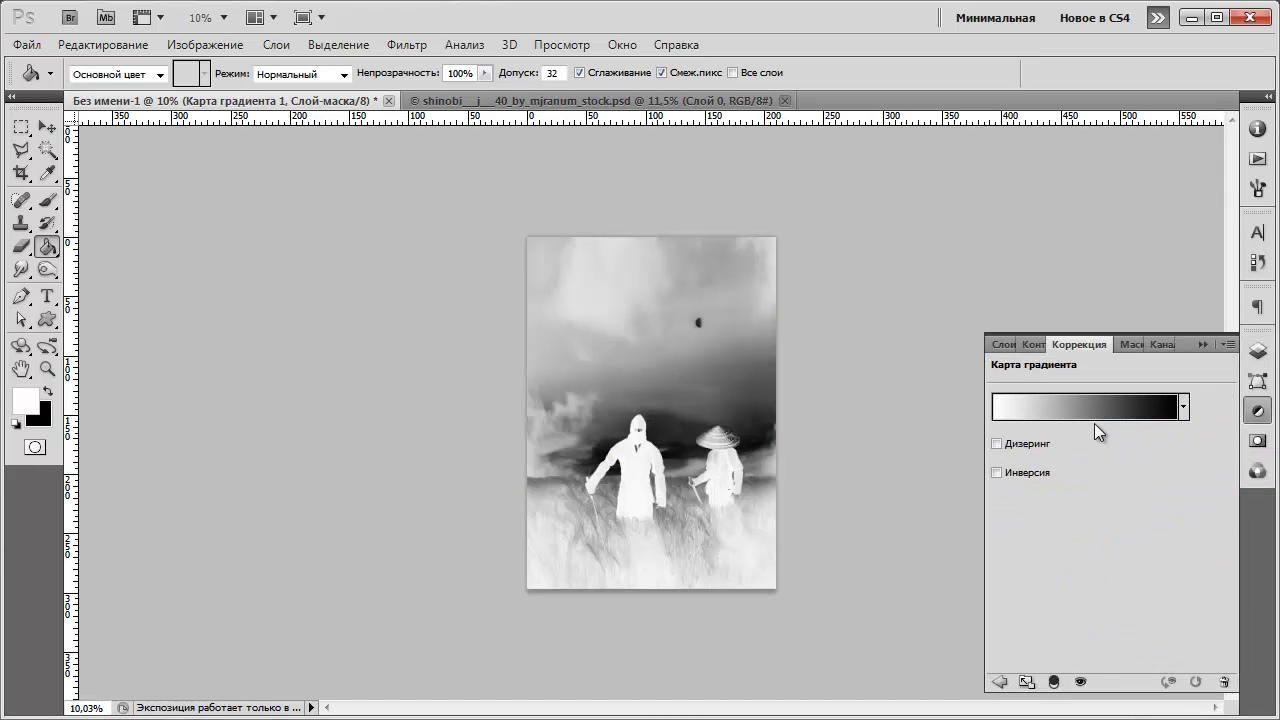
{"action": "left_click", "coordinate": [1093, 411]}
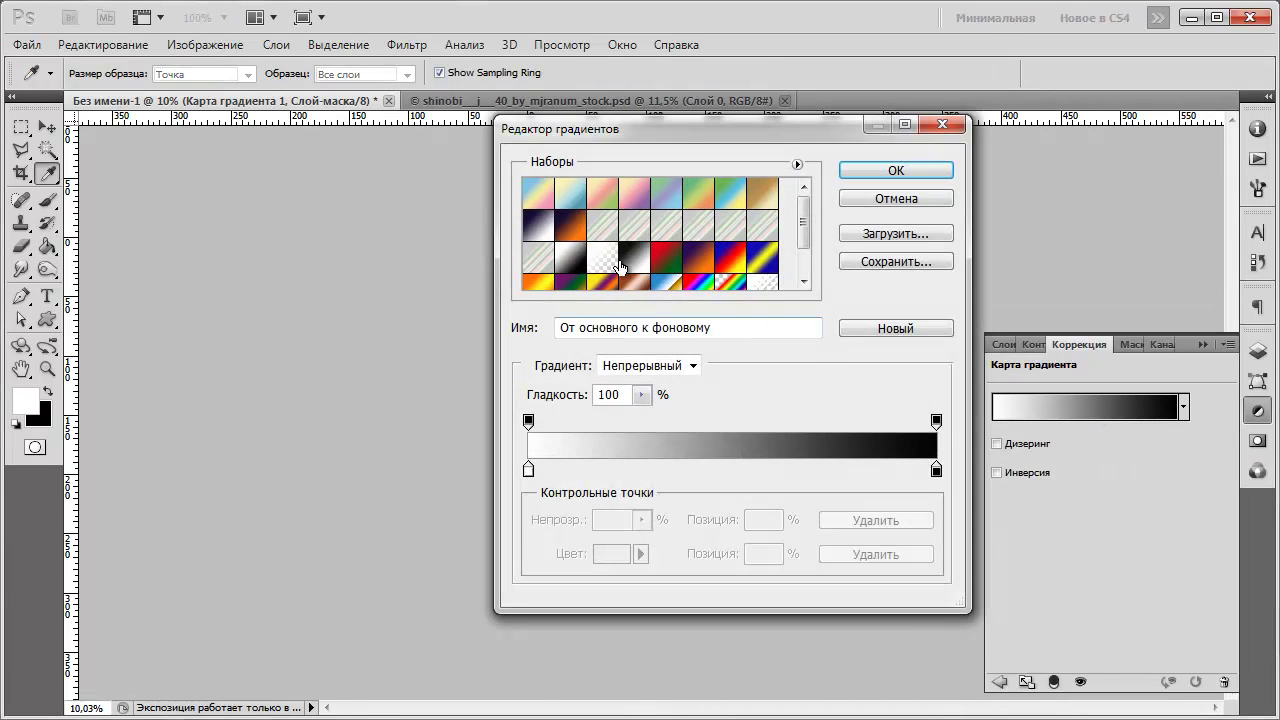
{"action": "left_click", "coordinate": [630, 262]}
{"action": "left_click", "coordinate": [928, 170]}
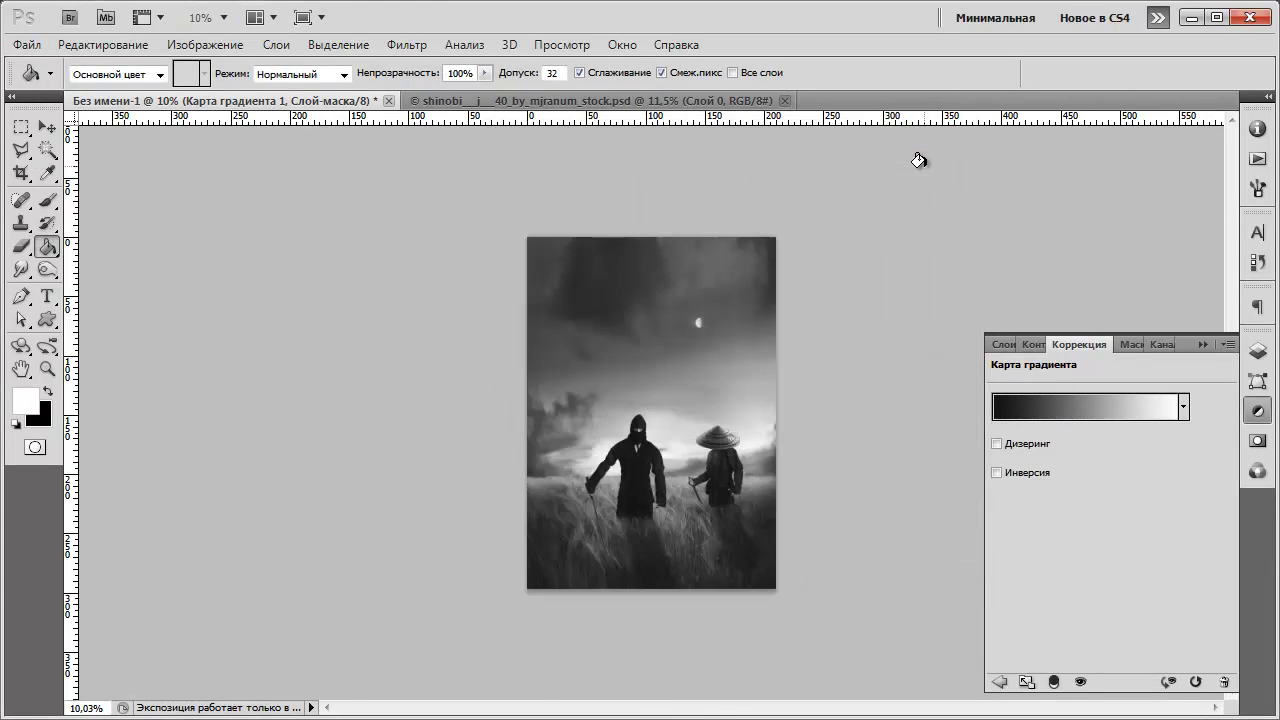
Set the gradient map layer's blend mode to Яркость (Luminosity) and its opacity to 70%.
{"action": "left_click", "coordinate": [1257, 350]}
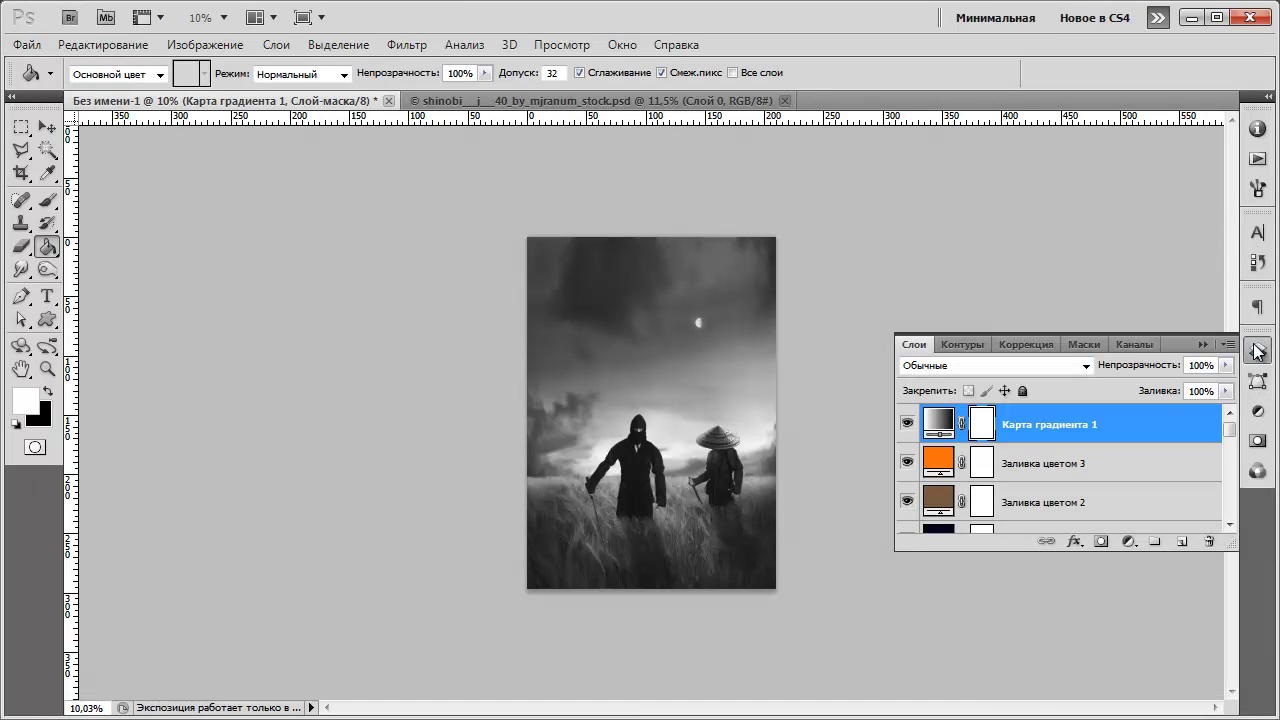
{"action": "left_click", "coordinate": [1066, 362]}
{"action": "left_click", "coordinate": [991, 491]}
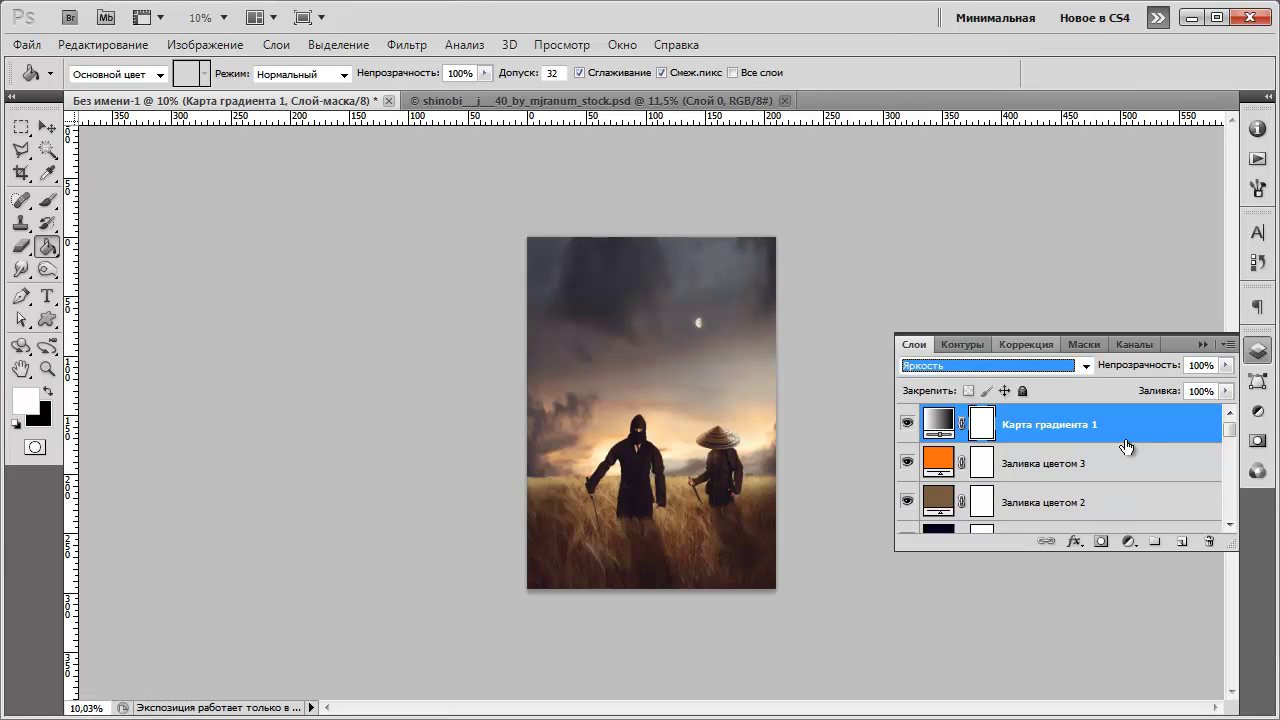
{"action": "left_click_drag", "start_coordinate": [1199, 366], "coordinate": [1168, 372]}
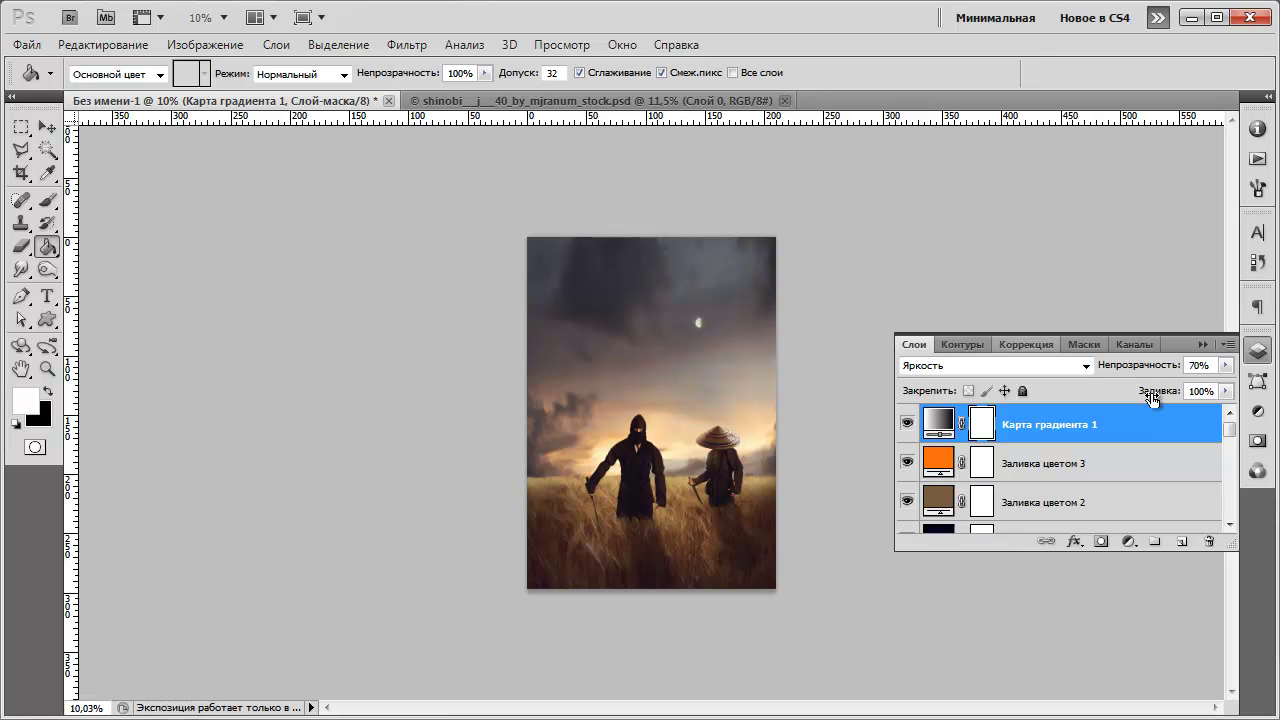
Add a Color Balance adjustment layer on top with midtones at +15 for cyan–red and -10 for magenta–green.
{"action": "left_click", "coordinate": [1129, 541]}
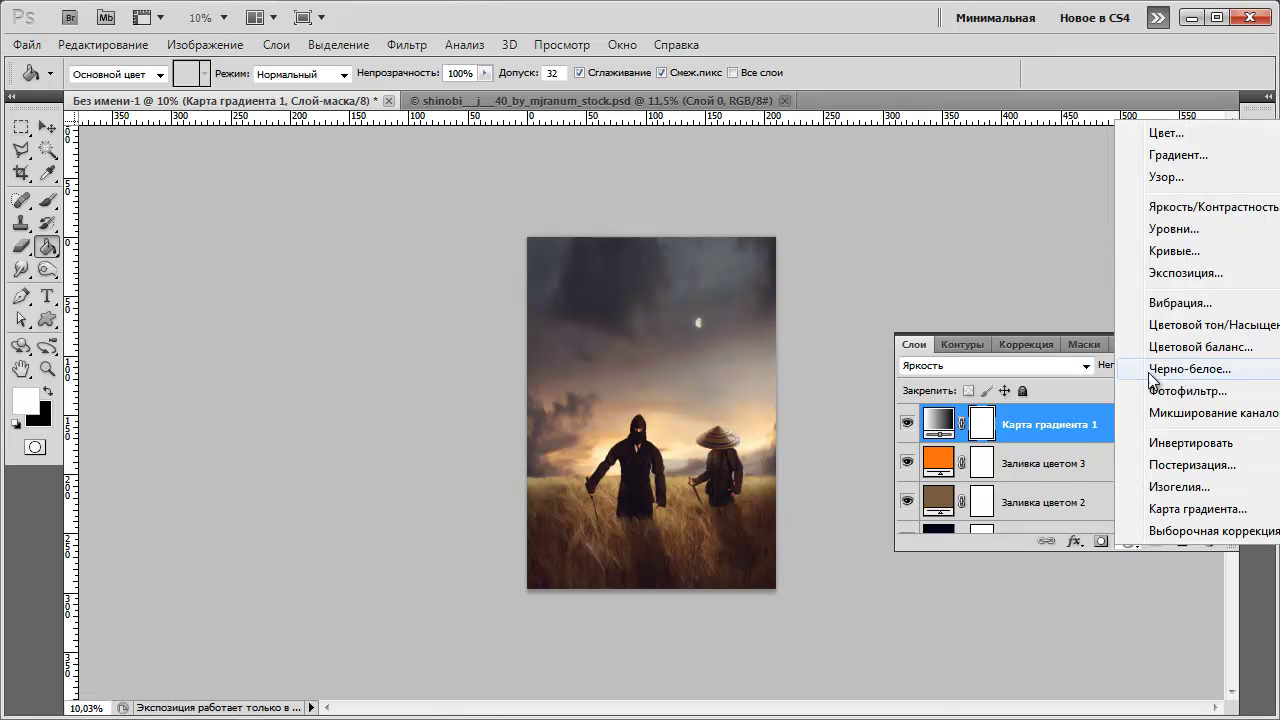
{"action": "left_click", "coordinate": [1178, 345]}
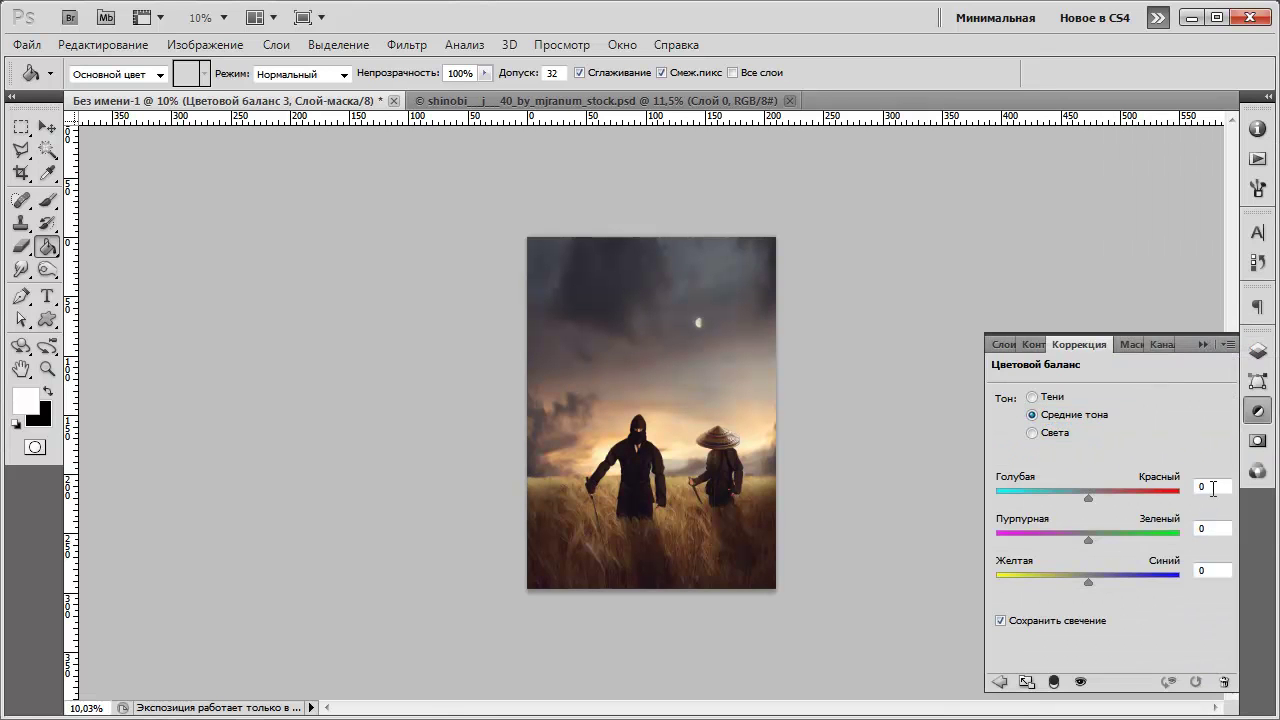
{"action": "type", "text": "+15"}
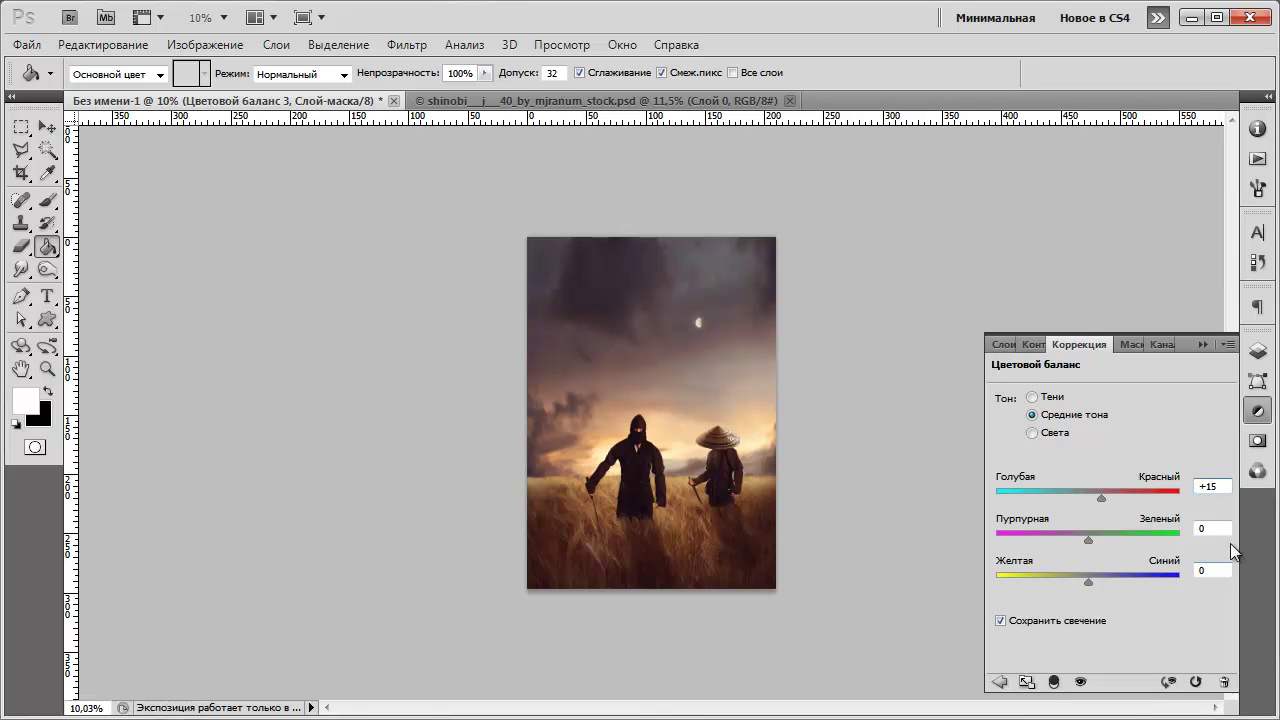
{"action": "type", "text": "-10"}
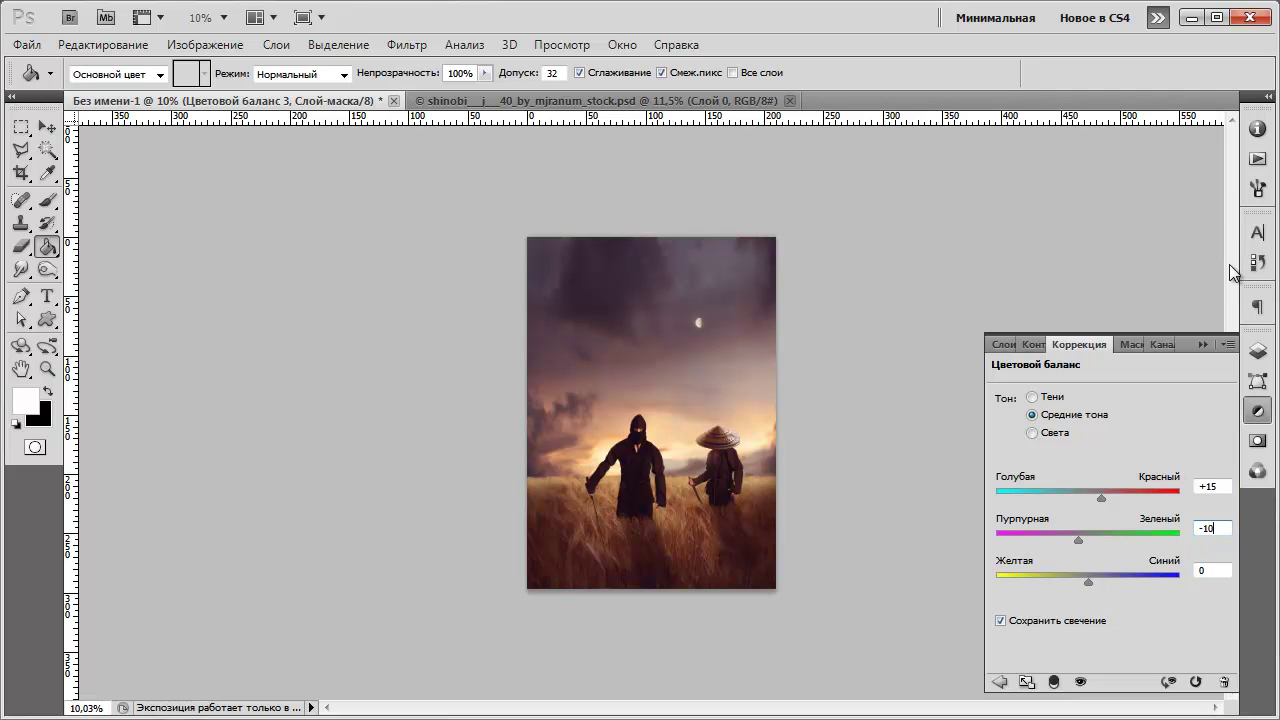
{"action": "left_click", "coordinate": [1257, 350]}
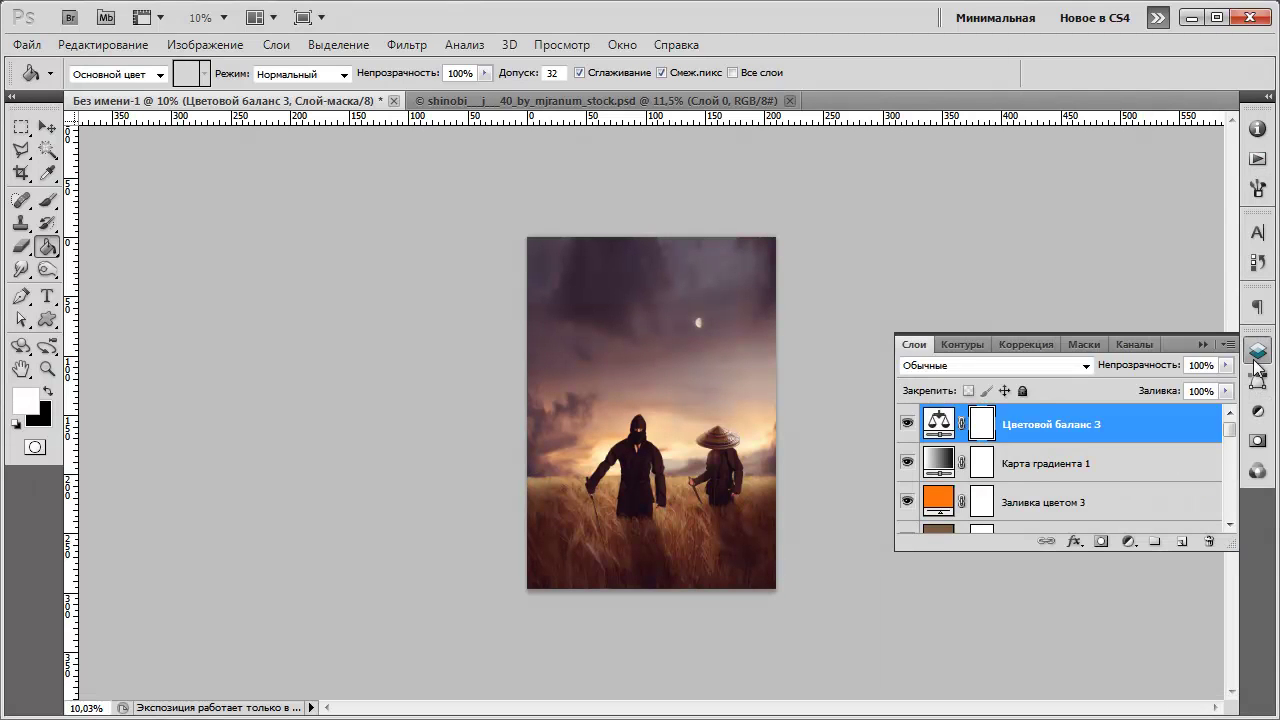
Copy the whole canvas merged from all visible layers and paste it as a new layer on top.
{"action": "left_click", "coordinate": [47, 369]}
{"action": "left_click_drag", "start_coordinate": [590, 473], "coordinate": [738, 569]}
{"action": "left_click", "coordinate": [700, 535]}
{"action": "right_click", "coordinate": [695, 451]}
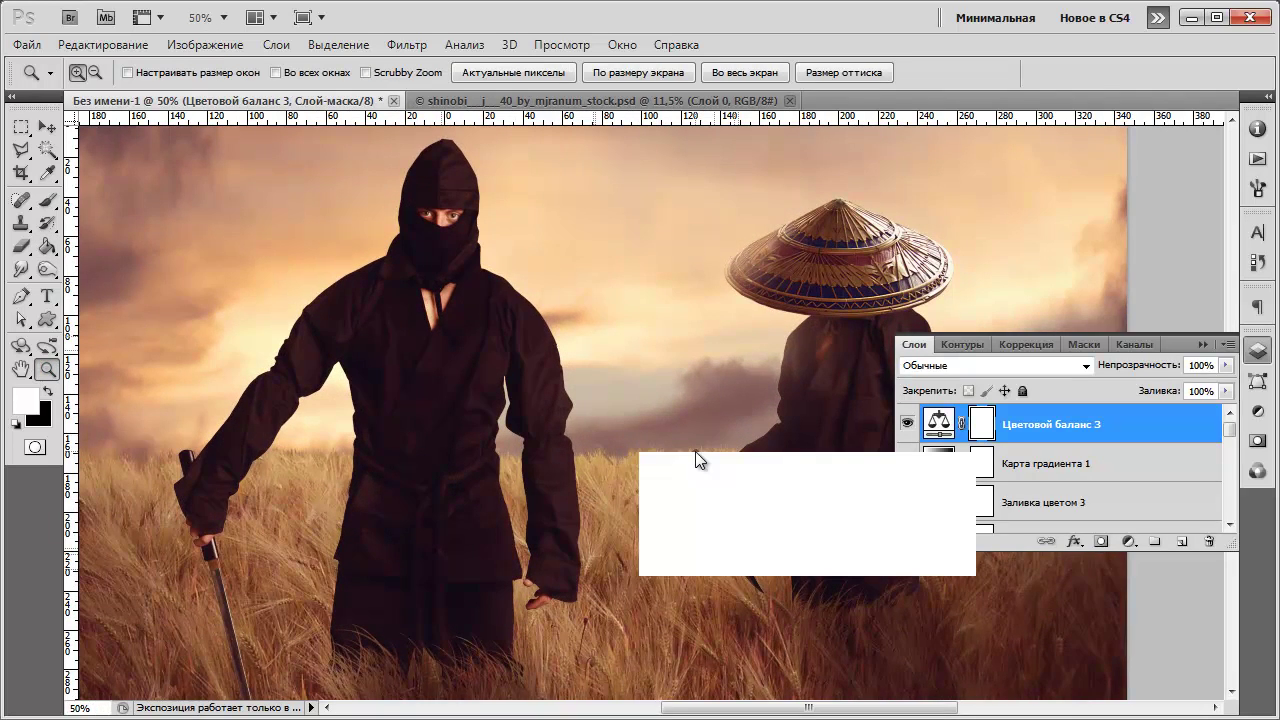
{"action": "left_click", "coordinate": [707, 456]}
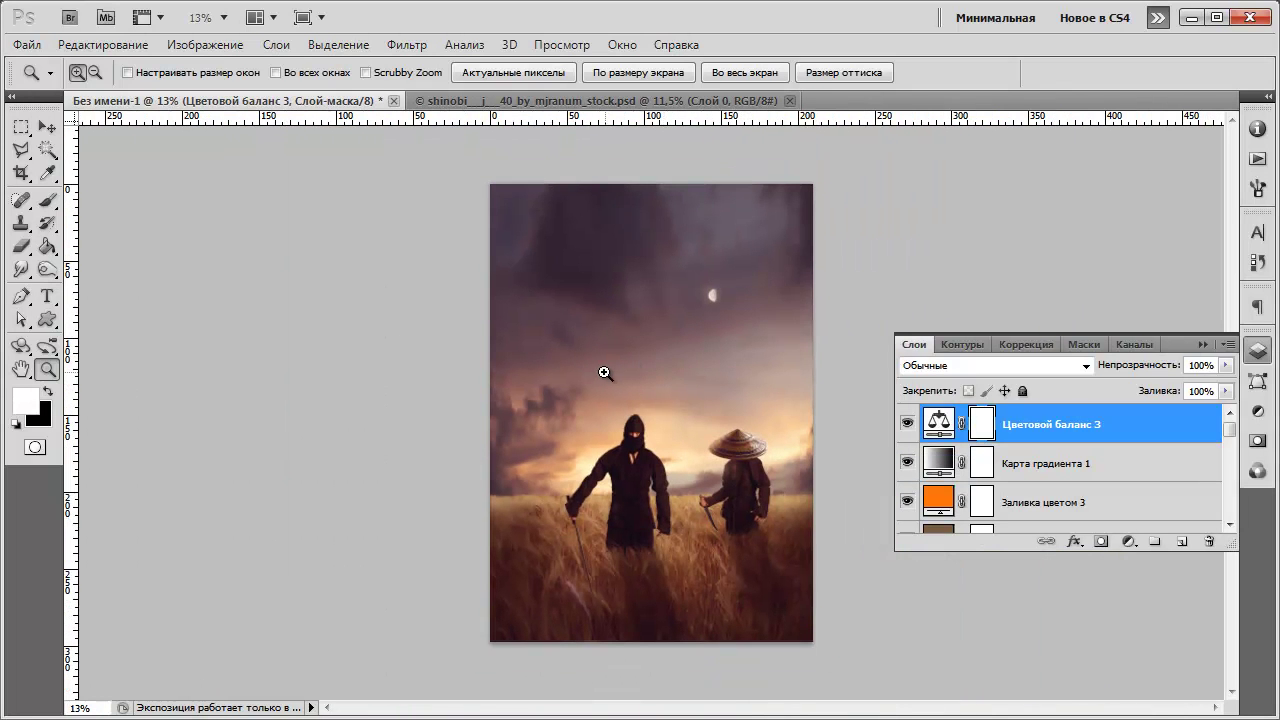
{"action": "key", "text": "ctrl+a"}
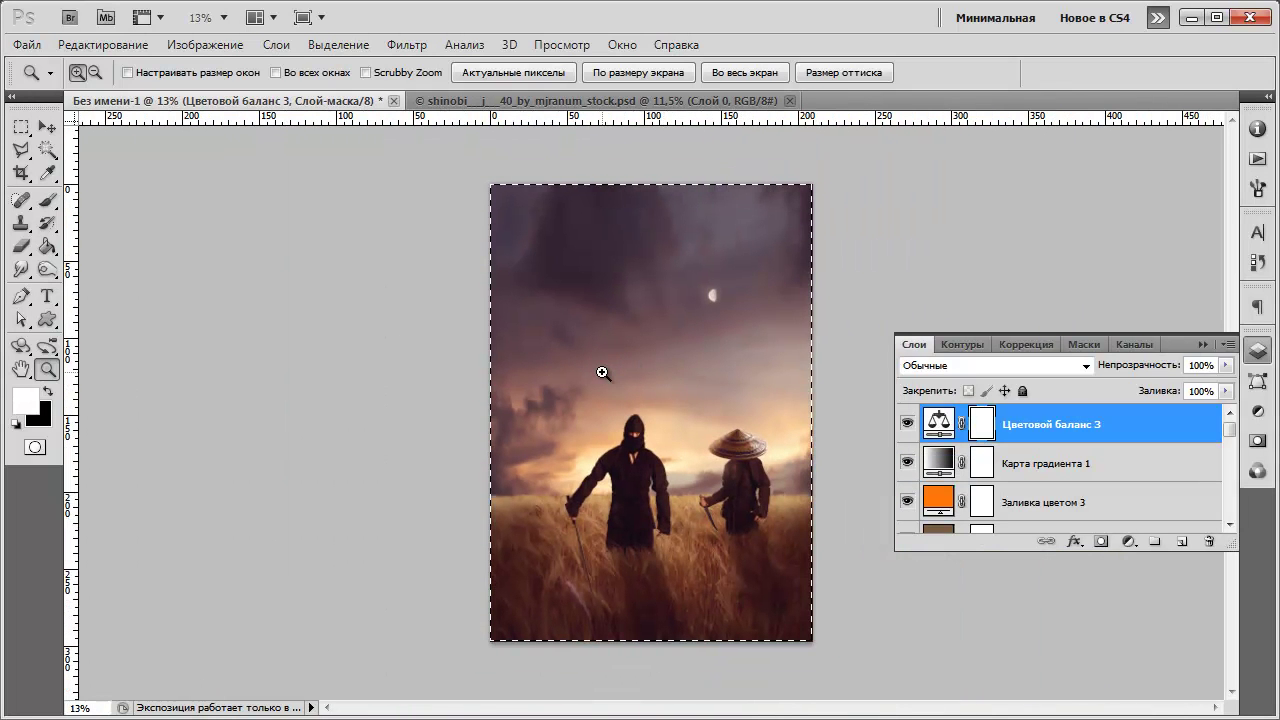
{"action": "key", "text": "ctrl+shift+c"}
{"action": "key", "text": "ctrl+v"}
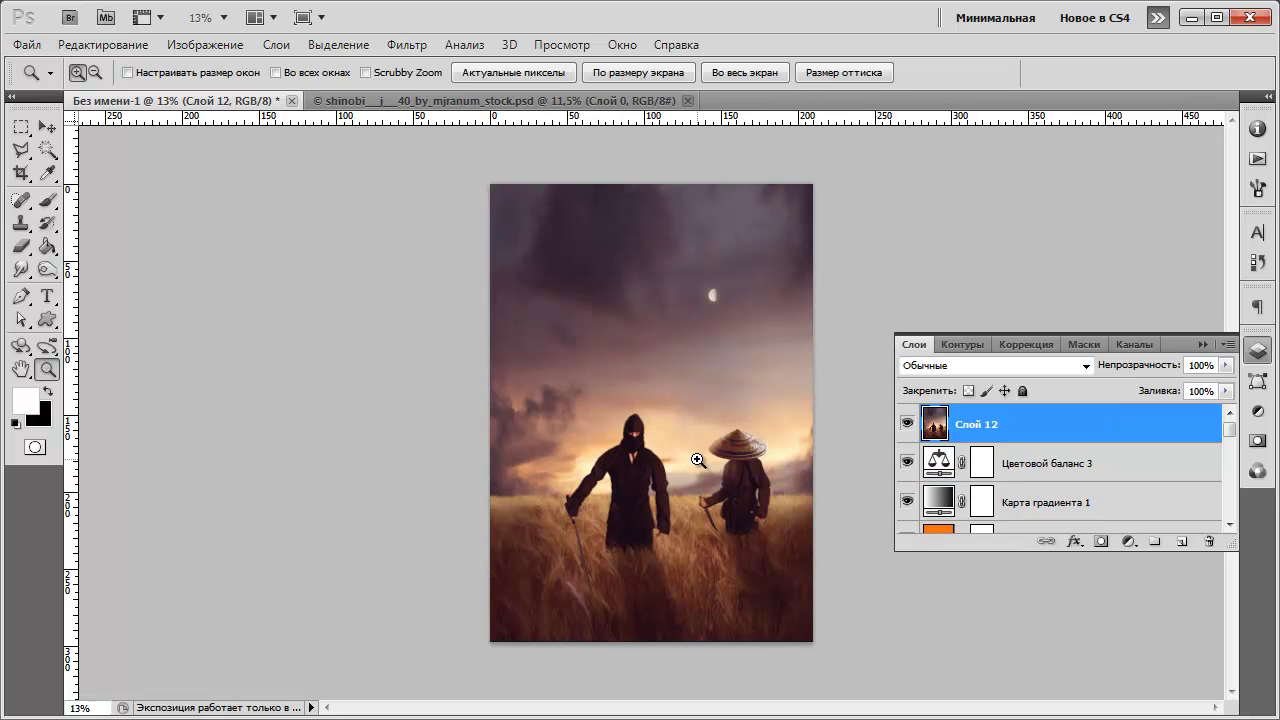
Apply a Gaussian Blur with a 16-pixel radius to the pasted merged layer.
{"action": "left_click", "coordinate": [423, 45]}
{"action": "mouse_move", "coordinate": [608, 290]}
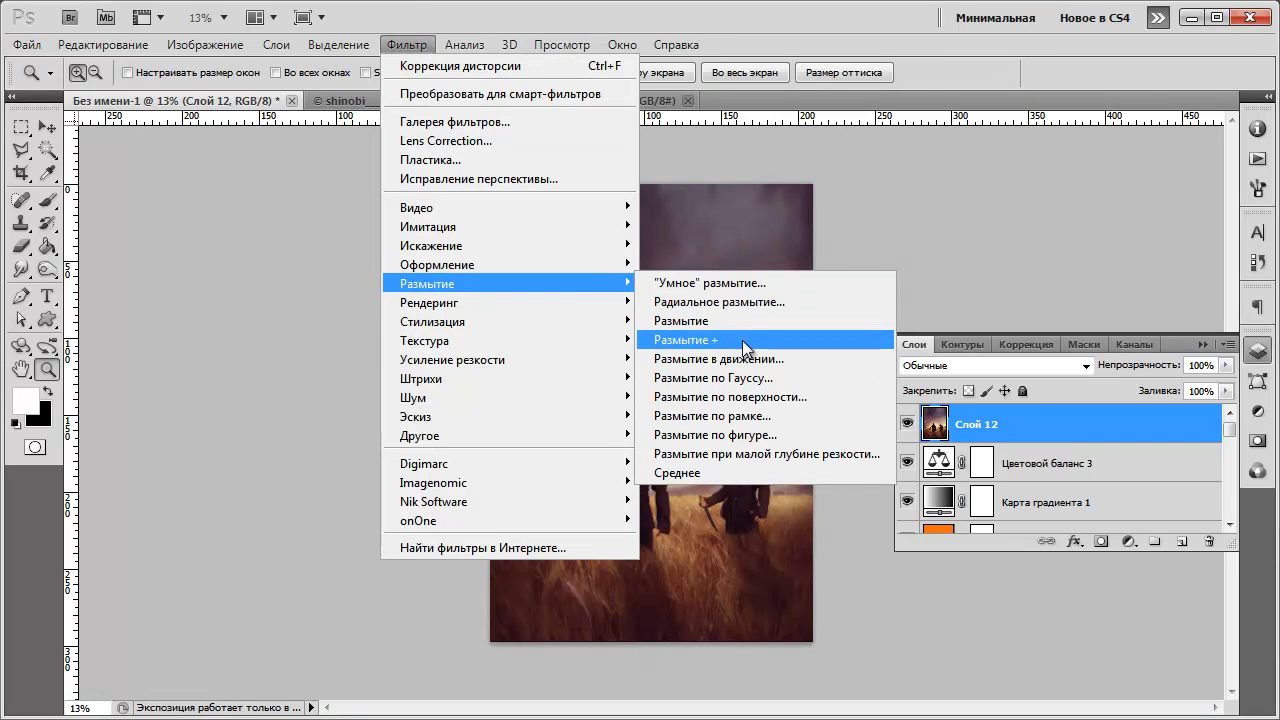
{"action": "left_click", "coordinate": [737, 378]}
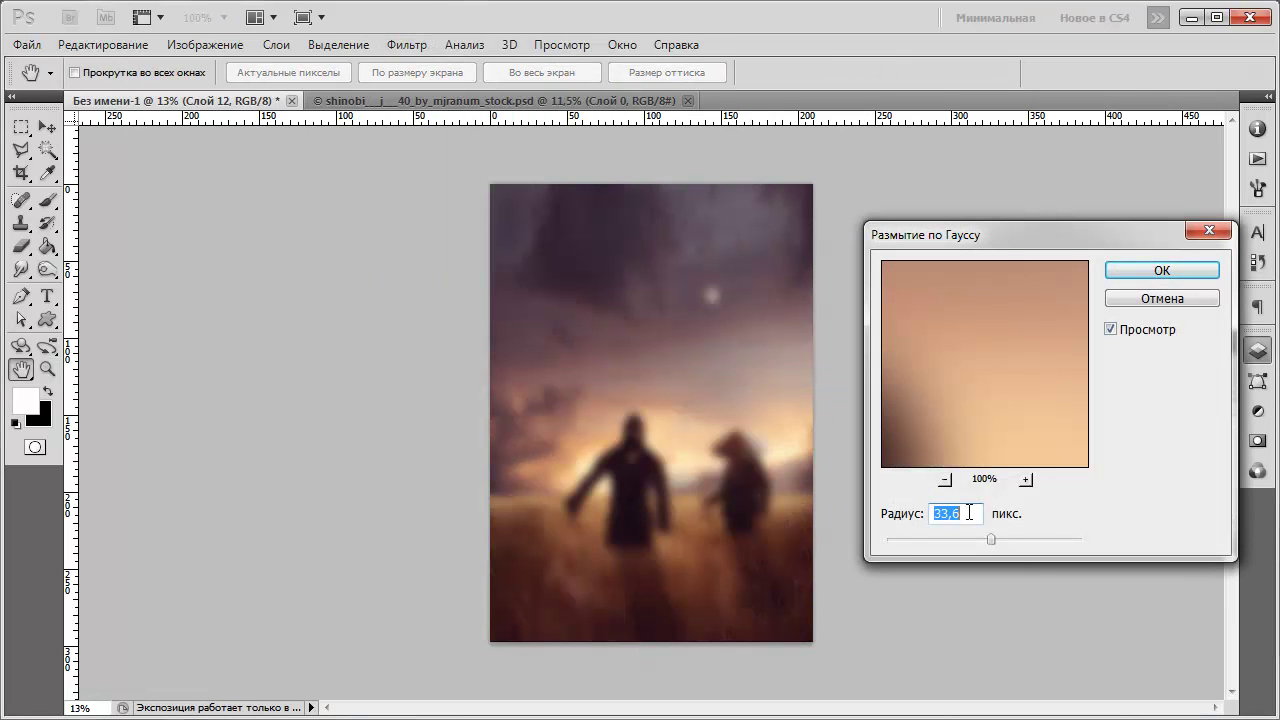
{"action": "type", "text": "16"}
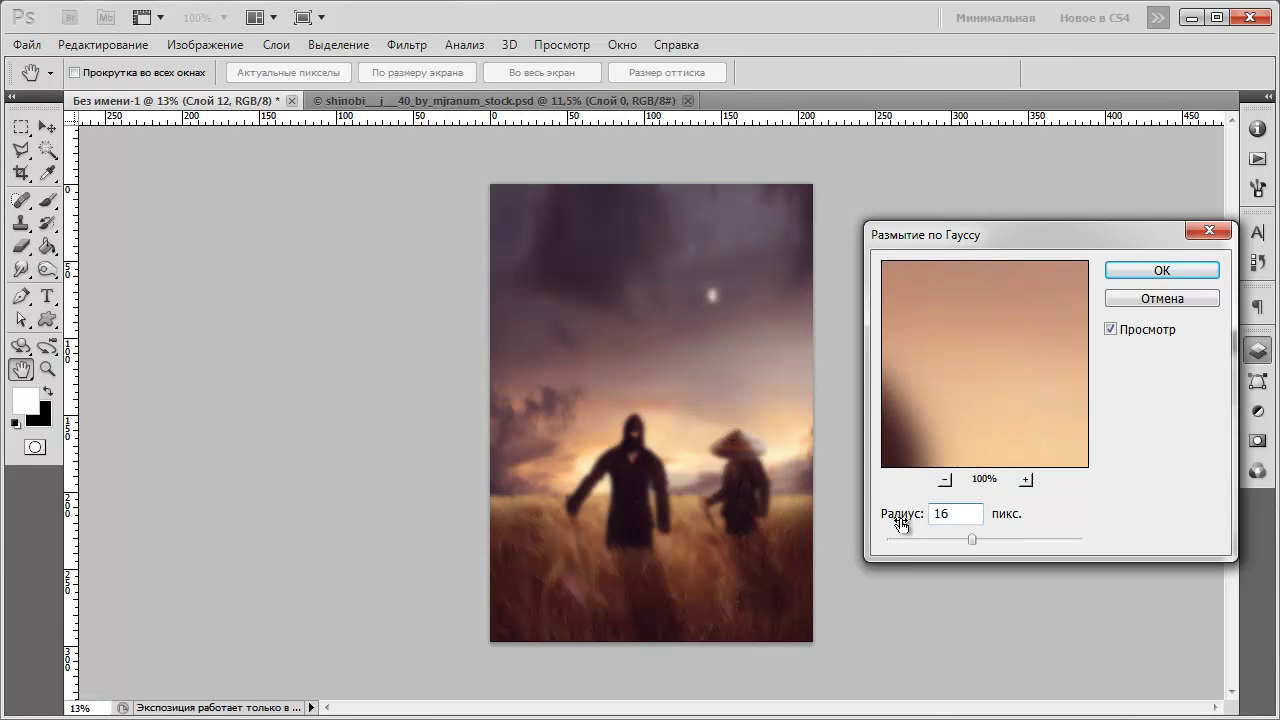
{"action": "left_click", "coordinate": [1172, 272]}
Set the blurred merged layer's opacity to 35%.
{"action": "left_click", "coordinate": [1200, 365]}
{"action": "type", "text": "35"}
{"action": "key", "text": "Return"}
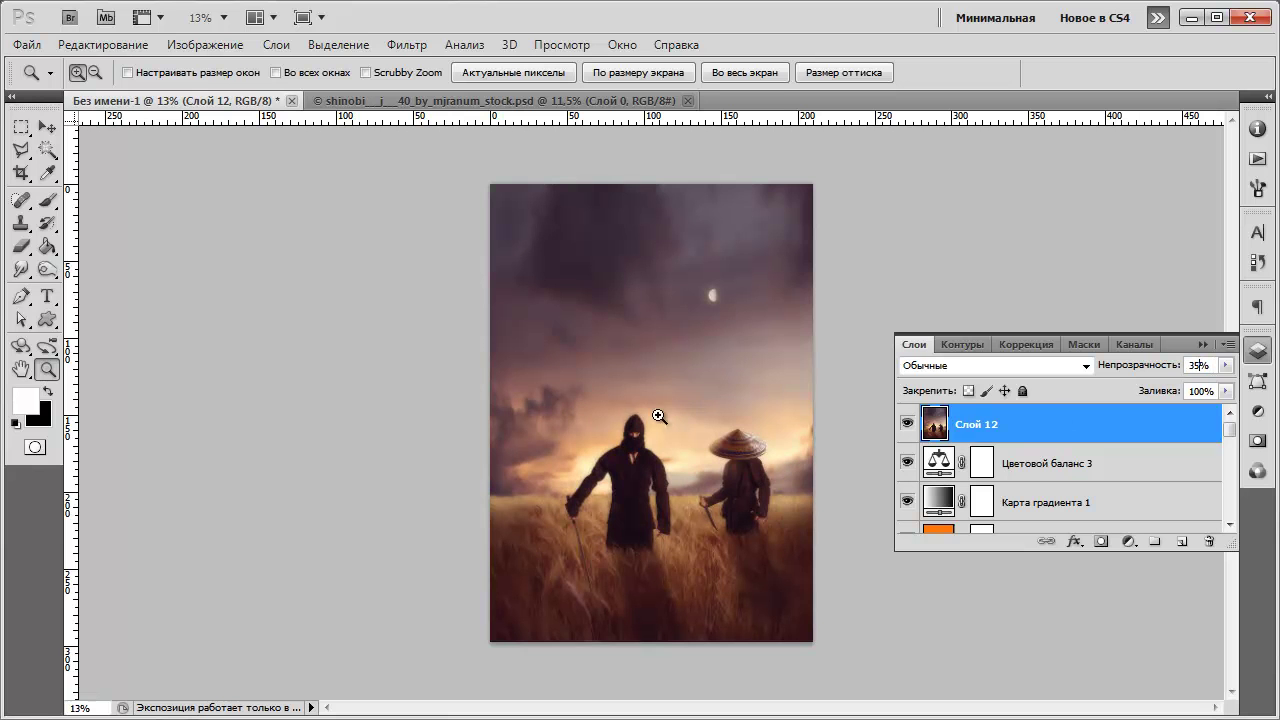
Examine the soft glow on the ninjas up close and compare the image with the blurred layer hidden and shown.
{"action": "left_click", "coordinate": [670, 487]}
{"action": "left_click", "coordinate": [684, 529]}
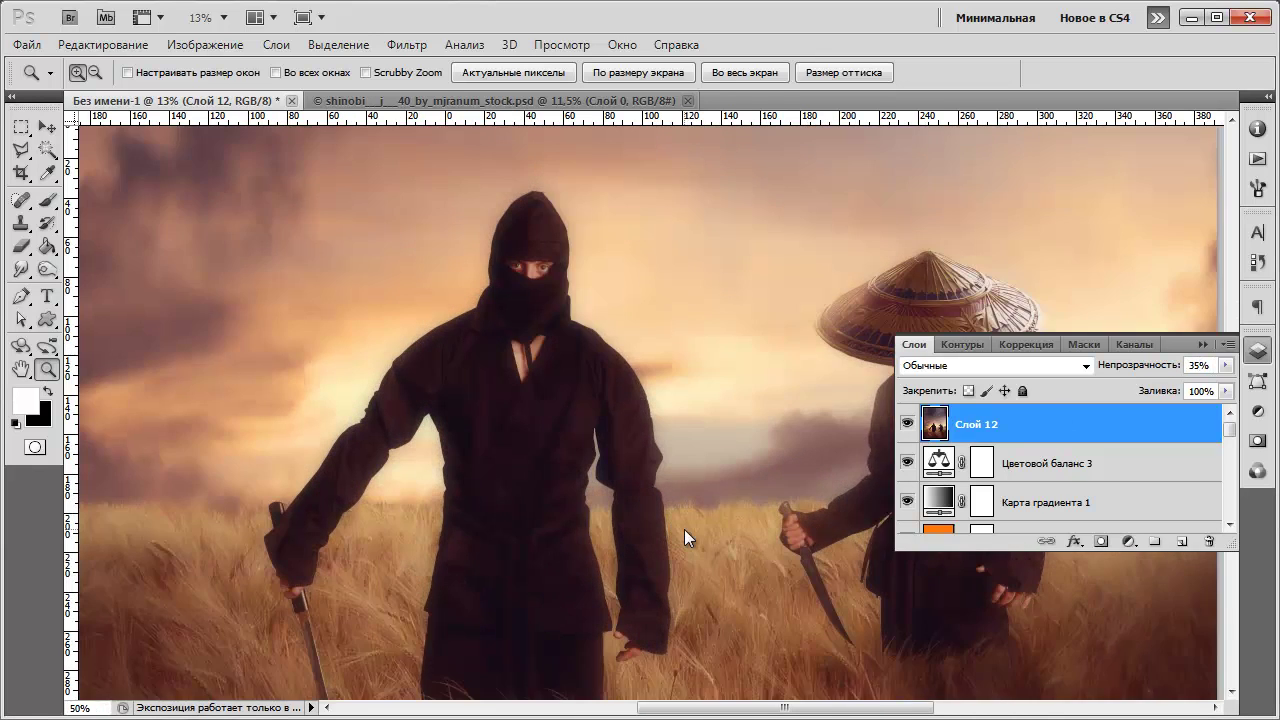
{"action": "left_click", "coordinate": [684, 529]}
{"action": "right_click", "coordinate": [477, 333]}
{"action": "left_click", "coordinate": [528, 347]}
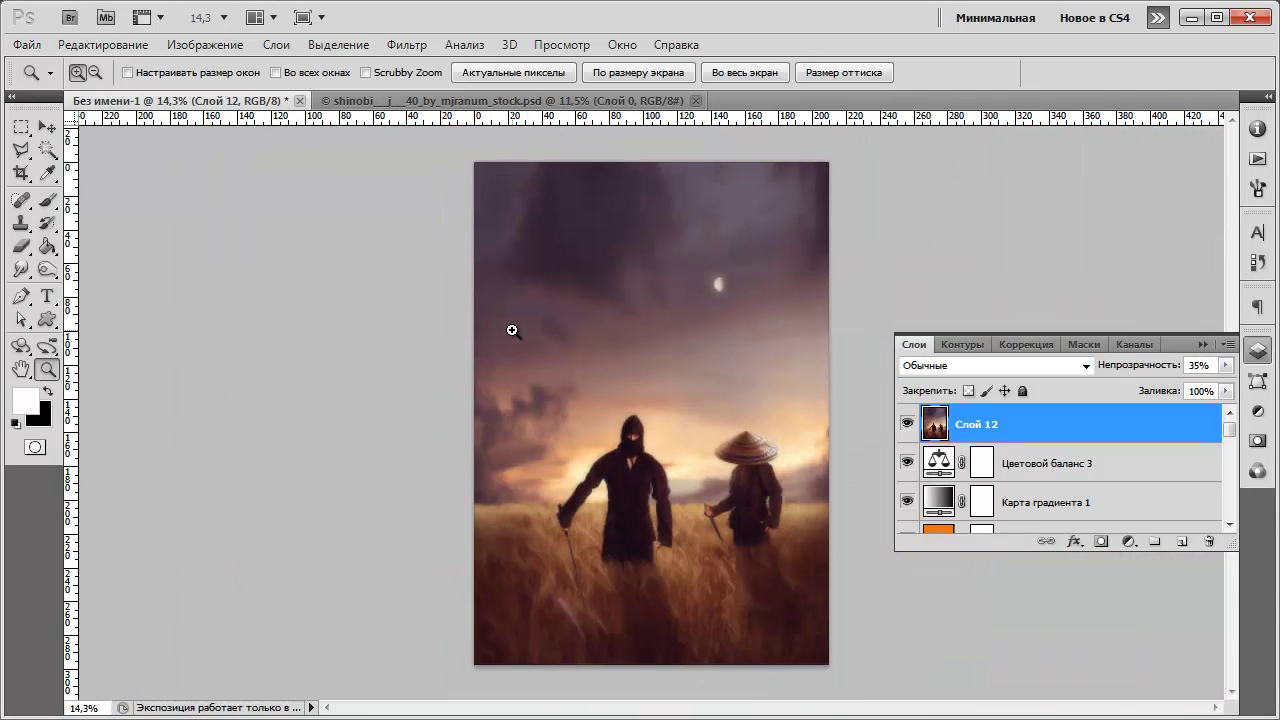
{"action": "left_click", "coordinate": [907, 424]}
{"action": "left_click", "coordinate": [907, 424]}
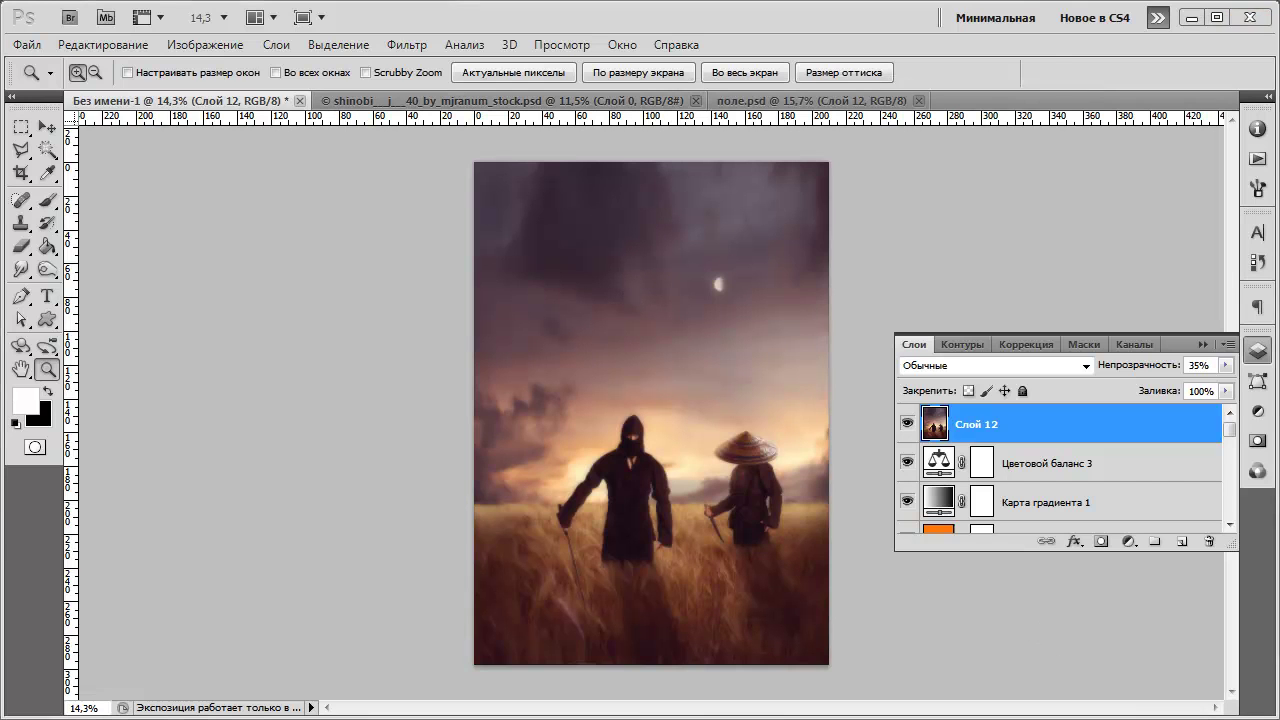
Compare the whole finished composition with the reference version in поле.psd.
{"action": "right_click", "coordinate": [660, 418]}
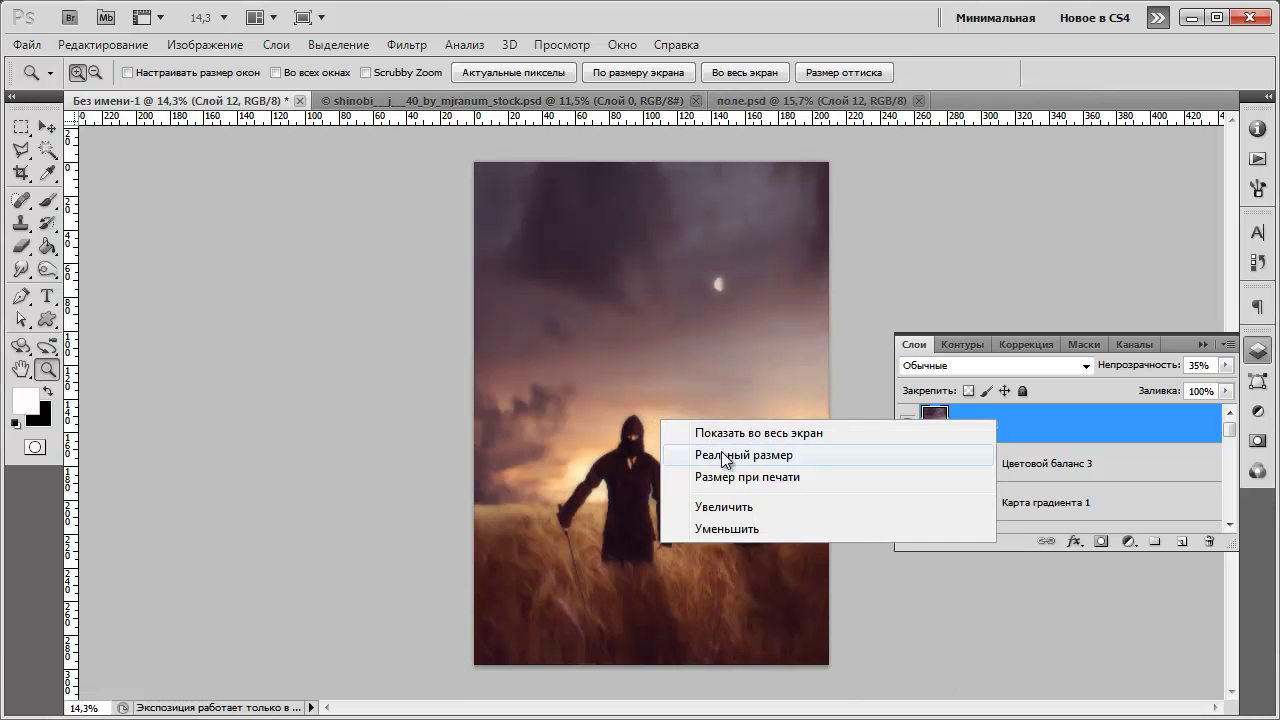
{"action": "left_click", "coordinate": [744, 437]}
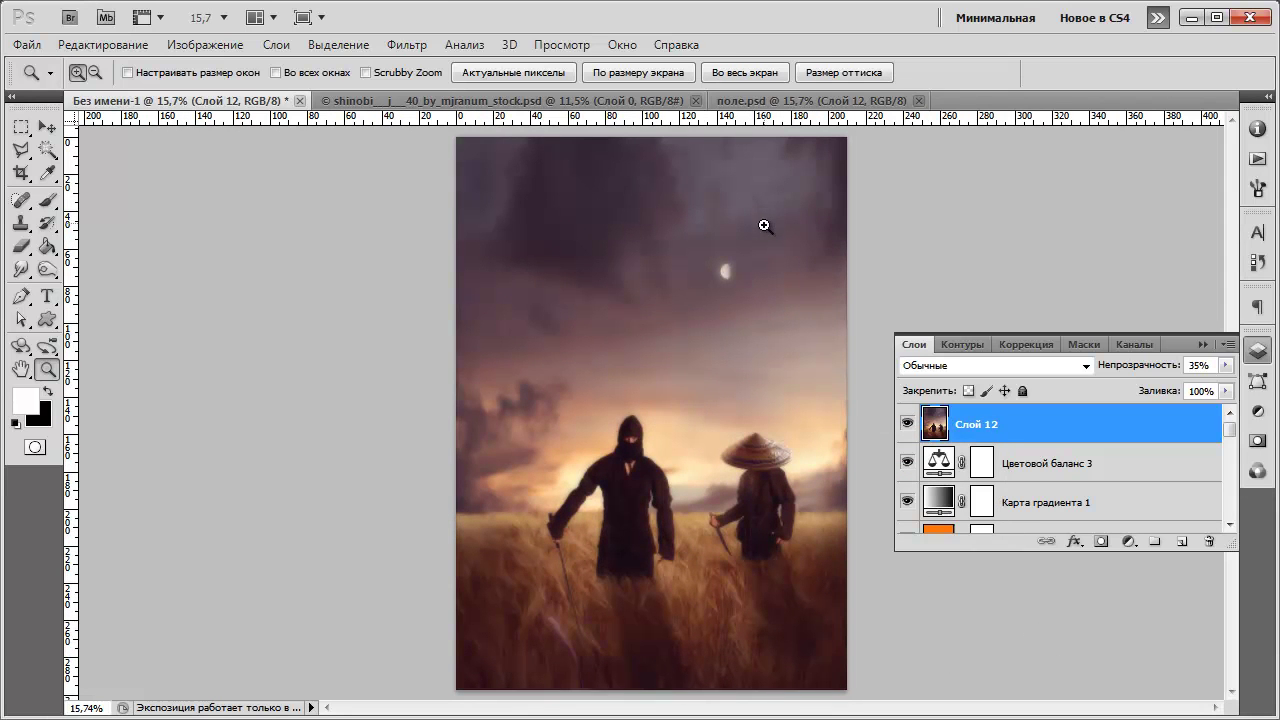
{"action": "left_click", "coordinate": [796, 101]}
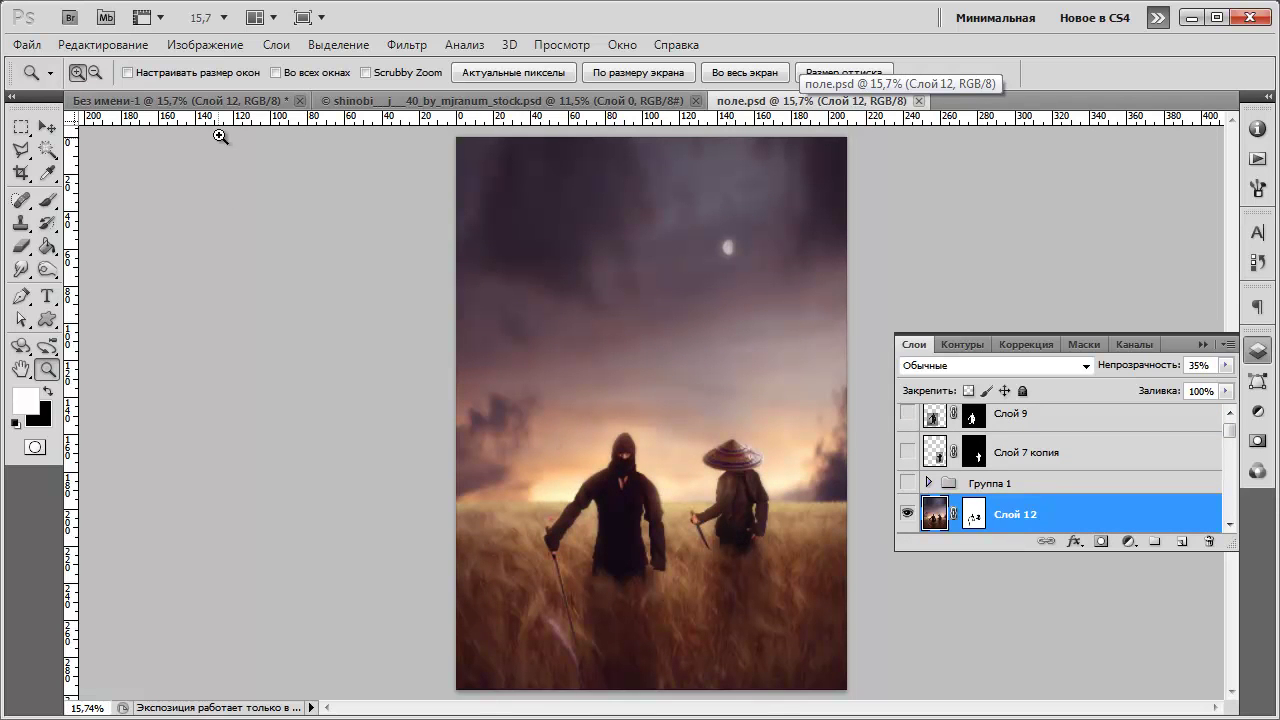
{"action": "left_click", "coordinate": [227, 101]}
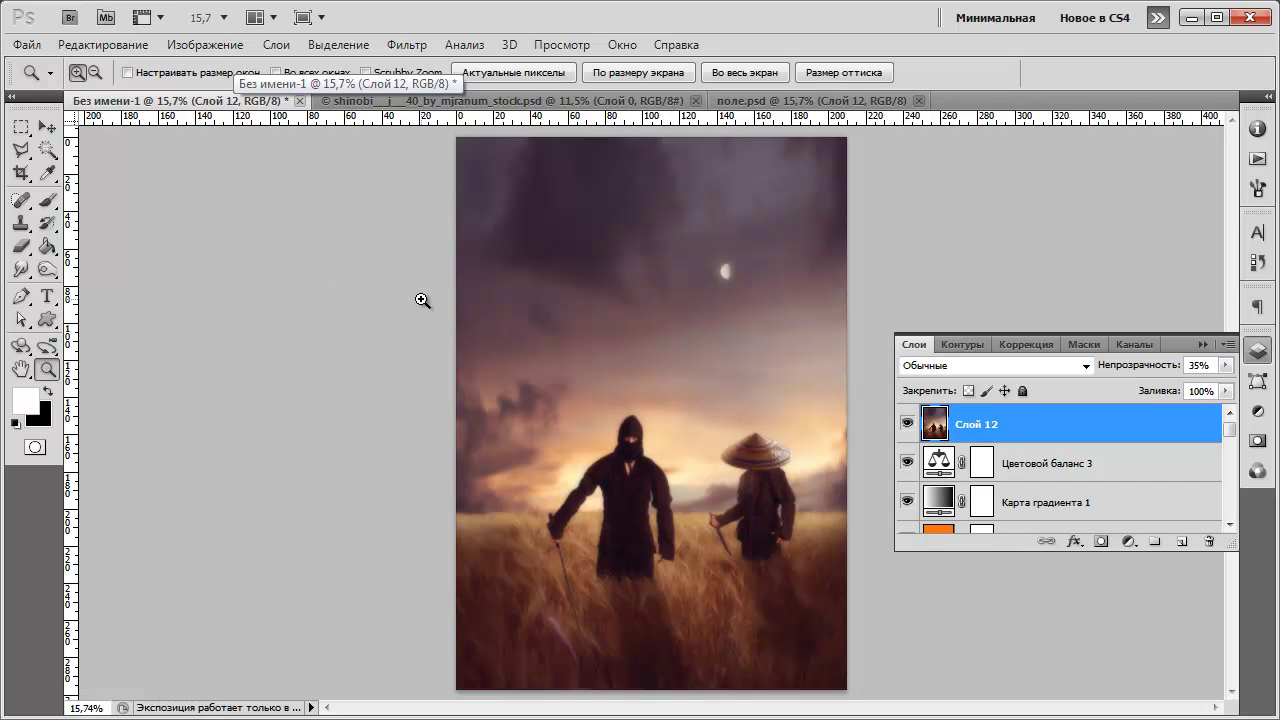
{"action": "left_click", "coordinate": [816, 108]}
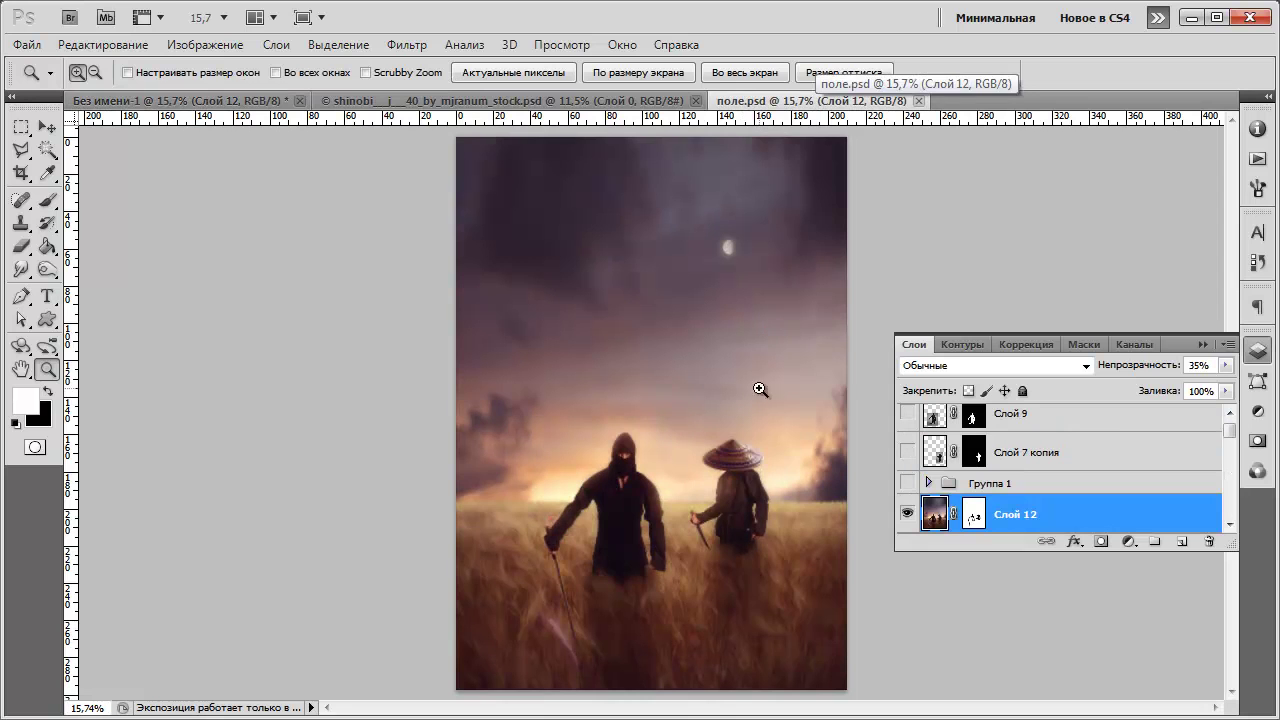
Return to the Без имени-1 composition and examine the two ninjas and grass field up close, as well as the whole image.
{"action": "left_click", "coordinate": [227, 104]}
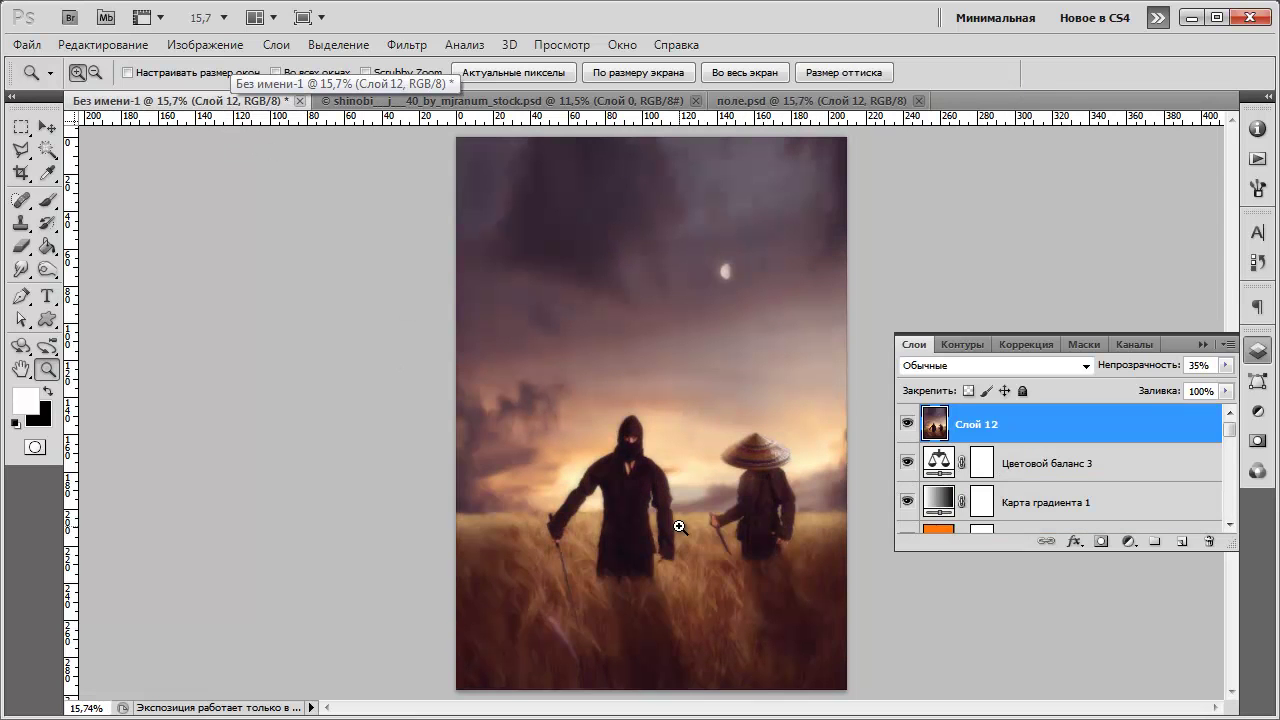
{"action": "left_click", "coordinate": [700, 501]}
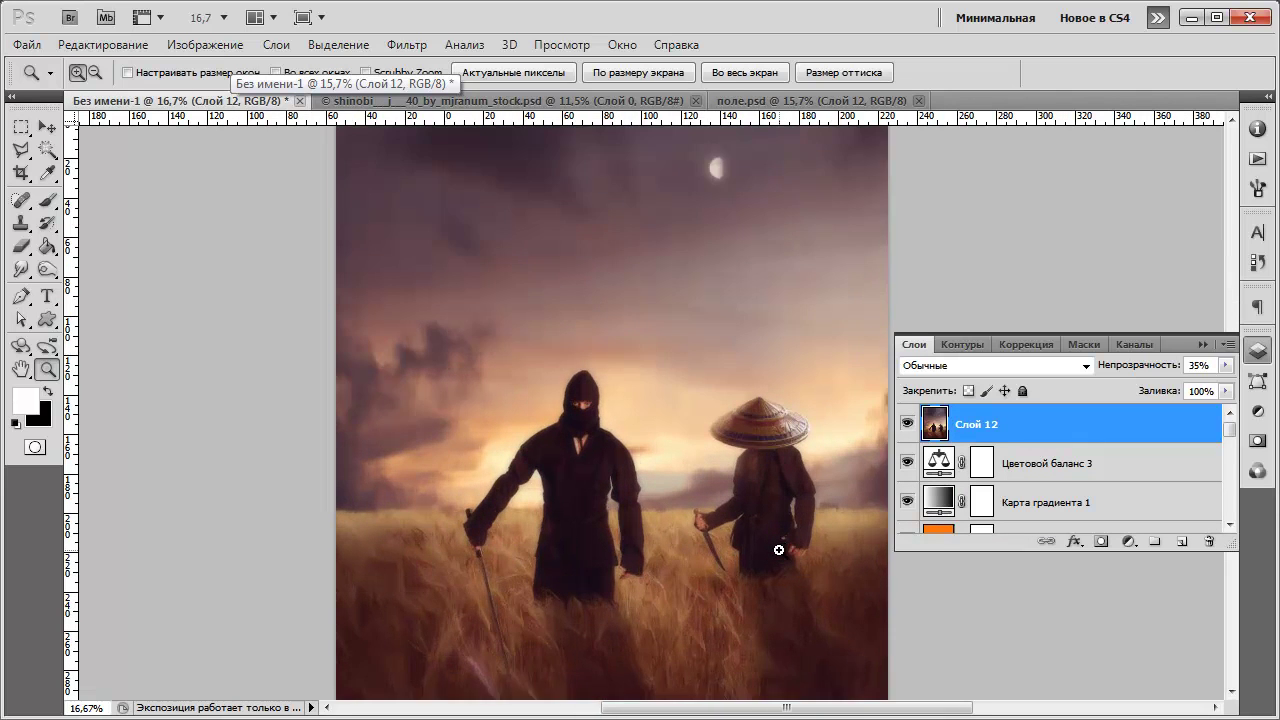
{"action": "left_click", "coordinate": [777, 553]}
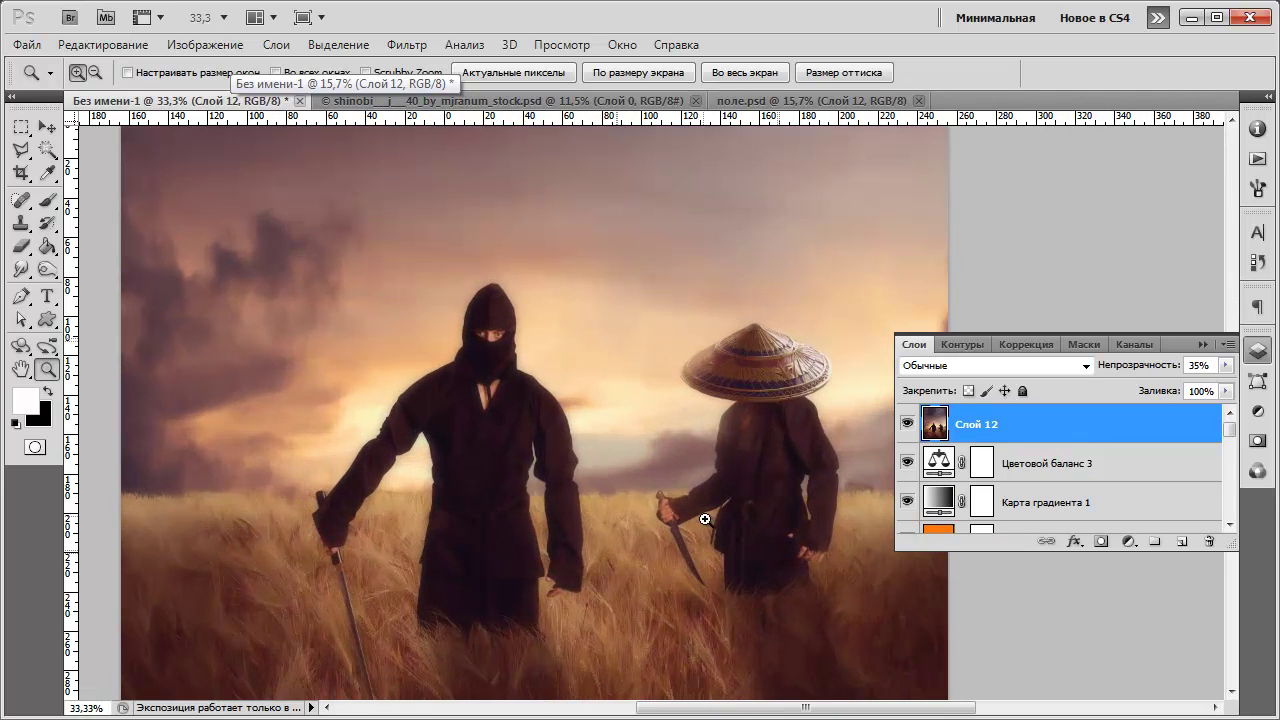
{"action": "right_click", "coordinate": [586, 450]}
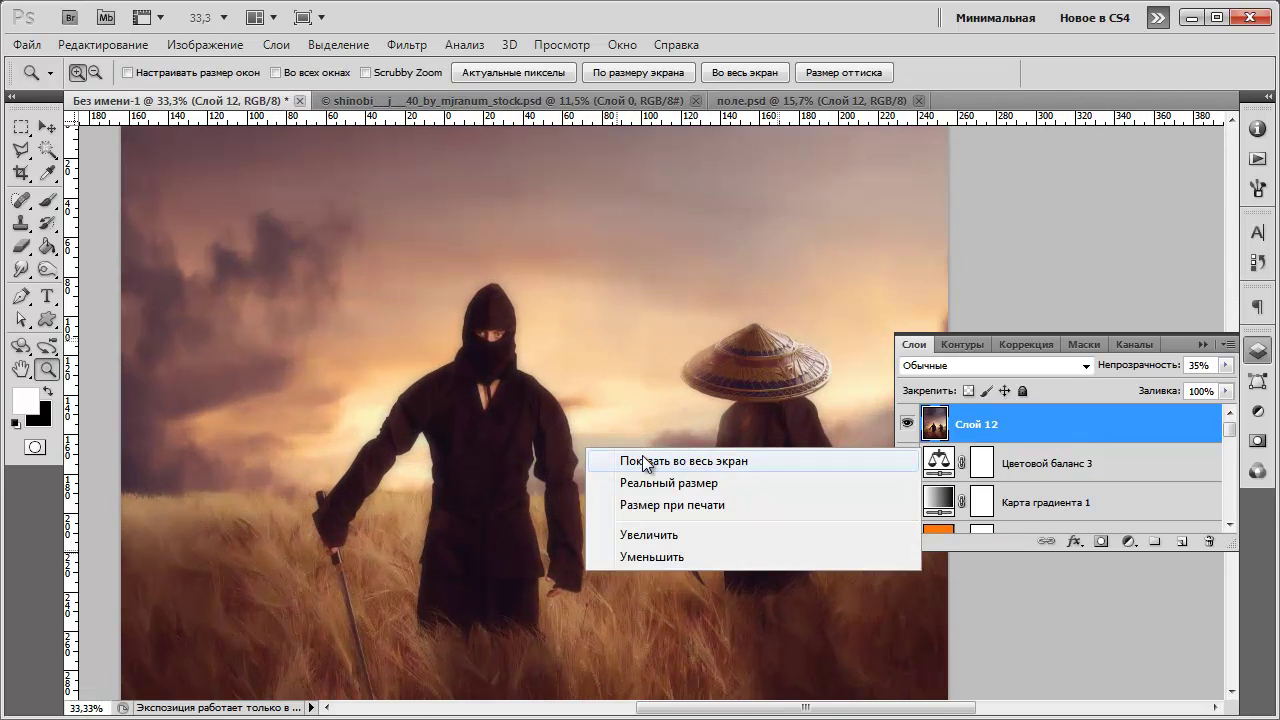
{"action": "left_click", "coordinate": [644, 463]}
{"action": "scroll", "coordinate": [1123, 463], "scroll_direction": "down", "scroll_amount": 1}
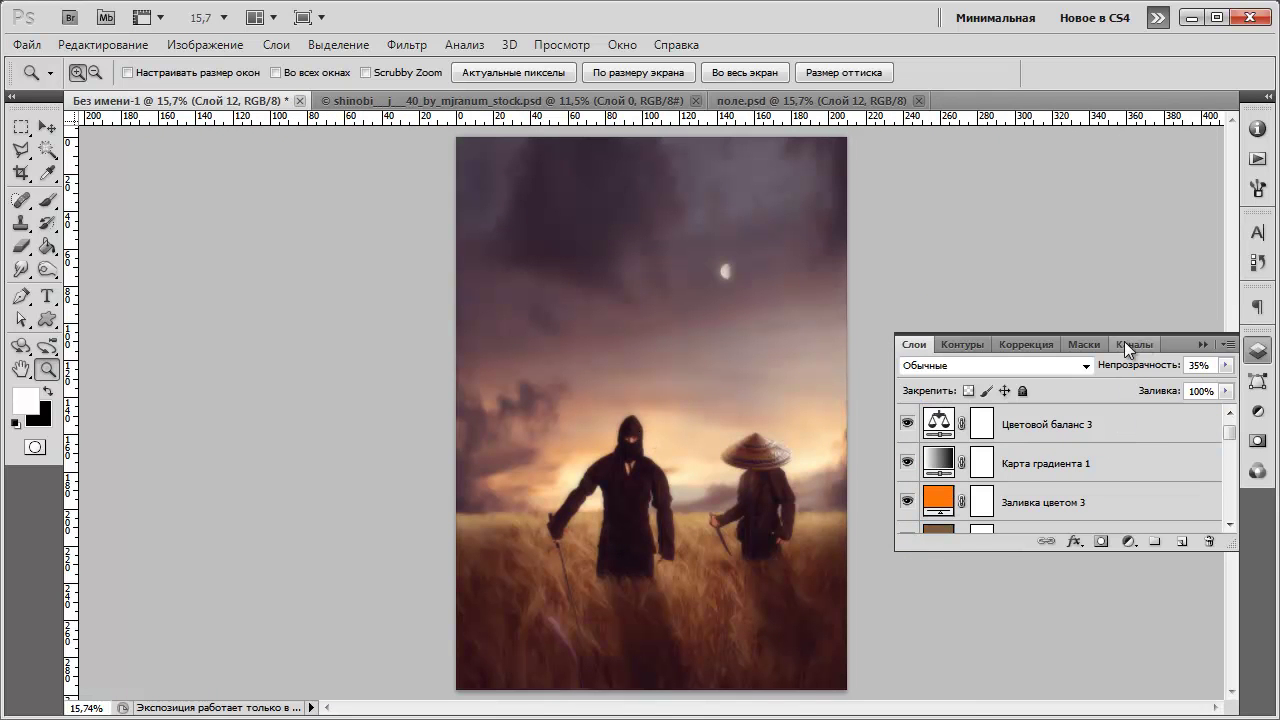
{"action": "left_click_drag", "start_coordinate": [737, 594], "coordinate": [726, 590]}
{"action": "left_click_drag", "start_coordinate": [600, 578], "coordinate": [613, 505]}
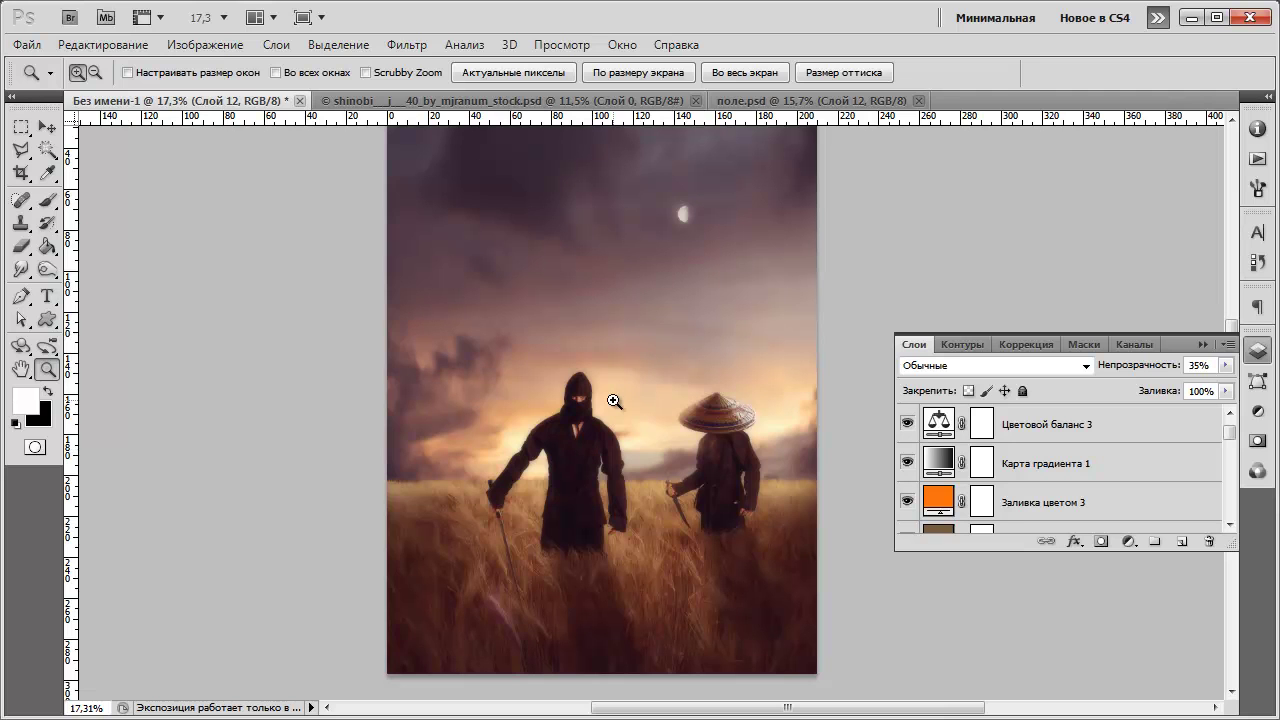
{"action": "scroll", "coordinate": [613, 401], "scroll_direction": "down", "scroll_amount": 2}
{"action": "scroll", "coordinate": [613, 401], "scroll_direction": "down", "scroll_amount": 1}
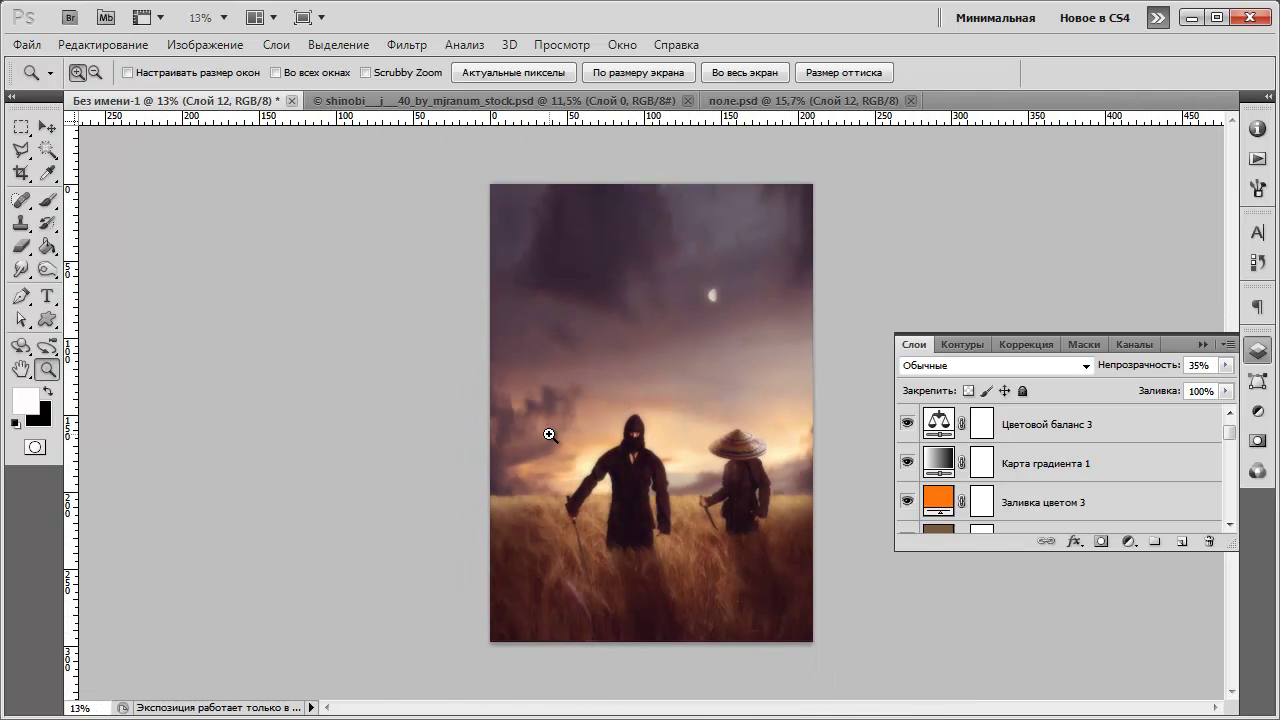